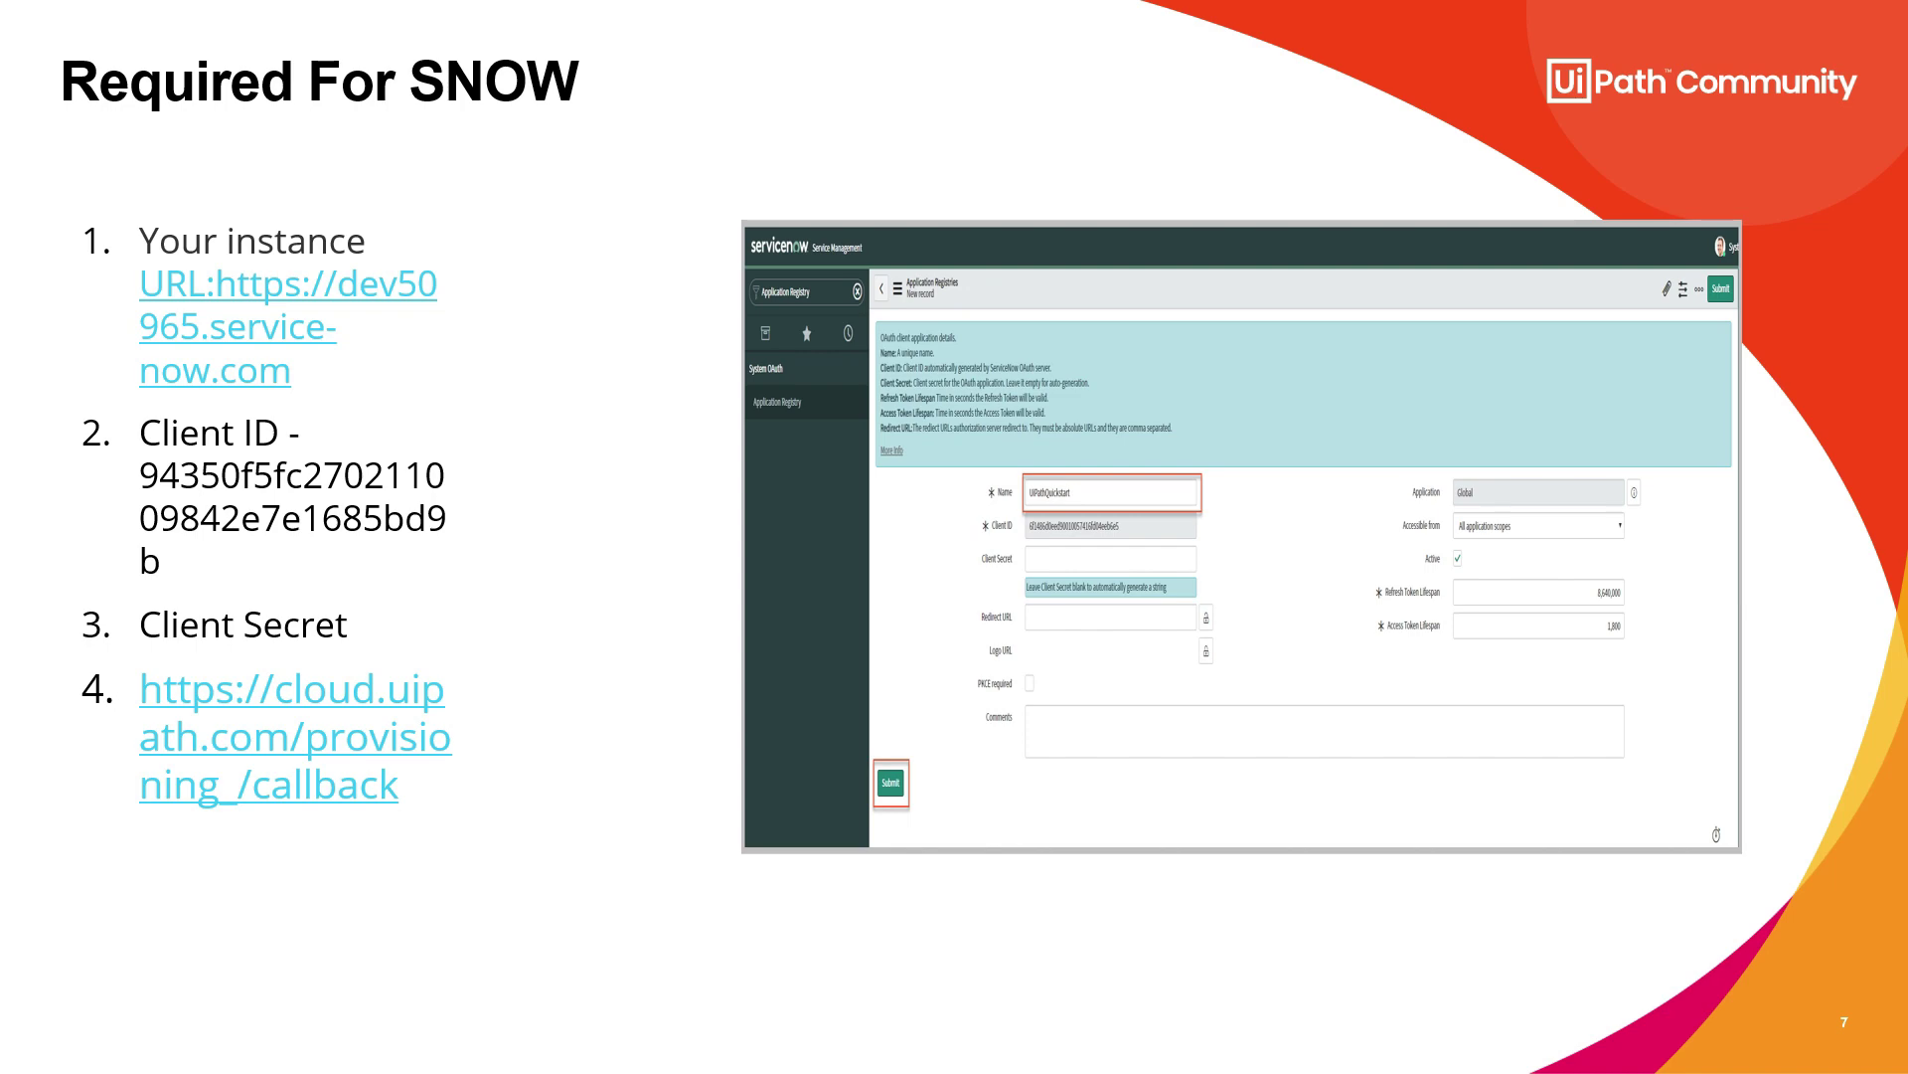
# Open the instance from the ServiceNow Developer site and go to its Application Registry by filtering the navigation for "application"
pyautogui.hotkey('alt', 'Tab')
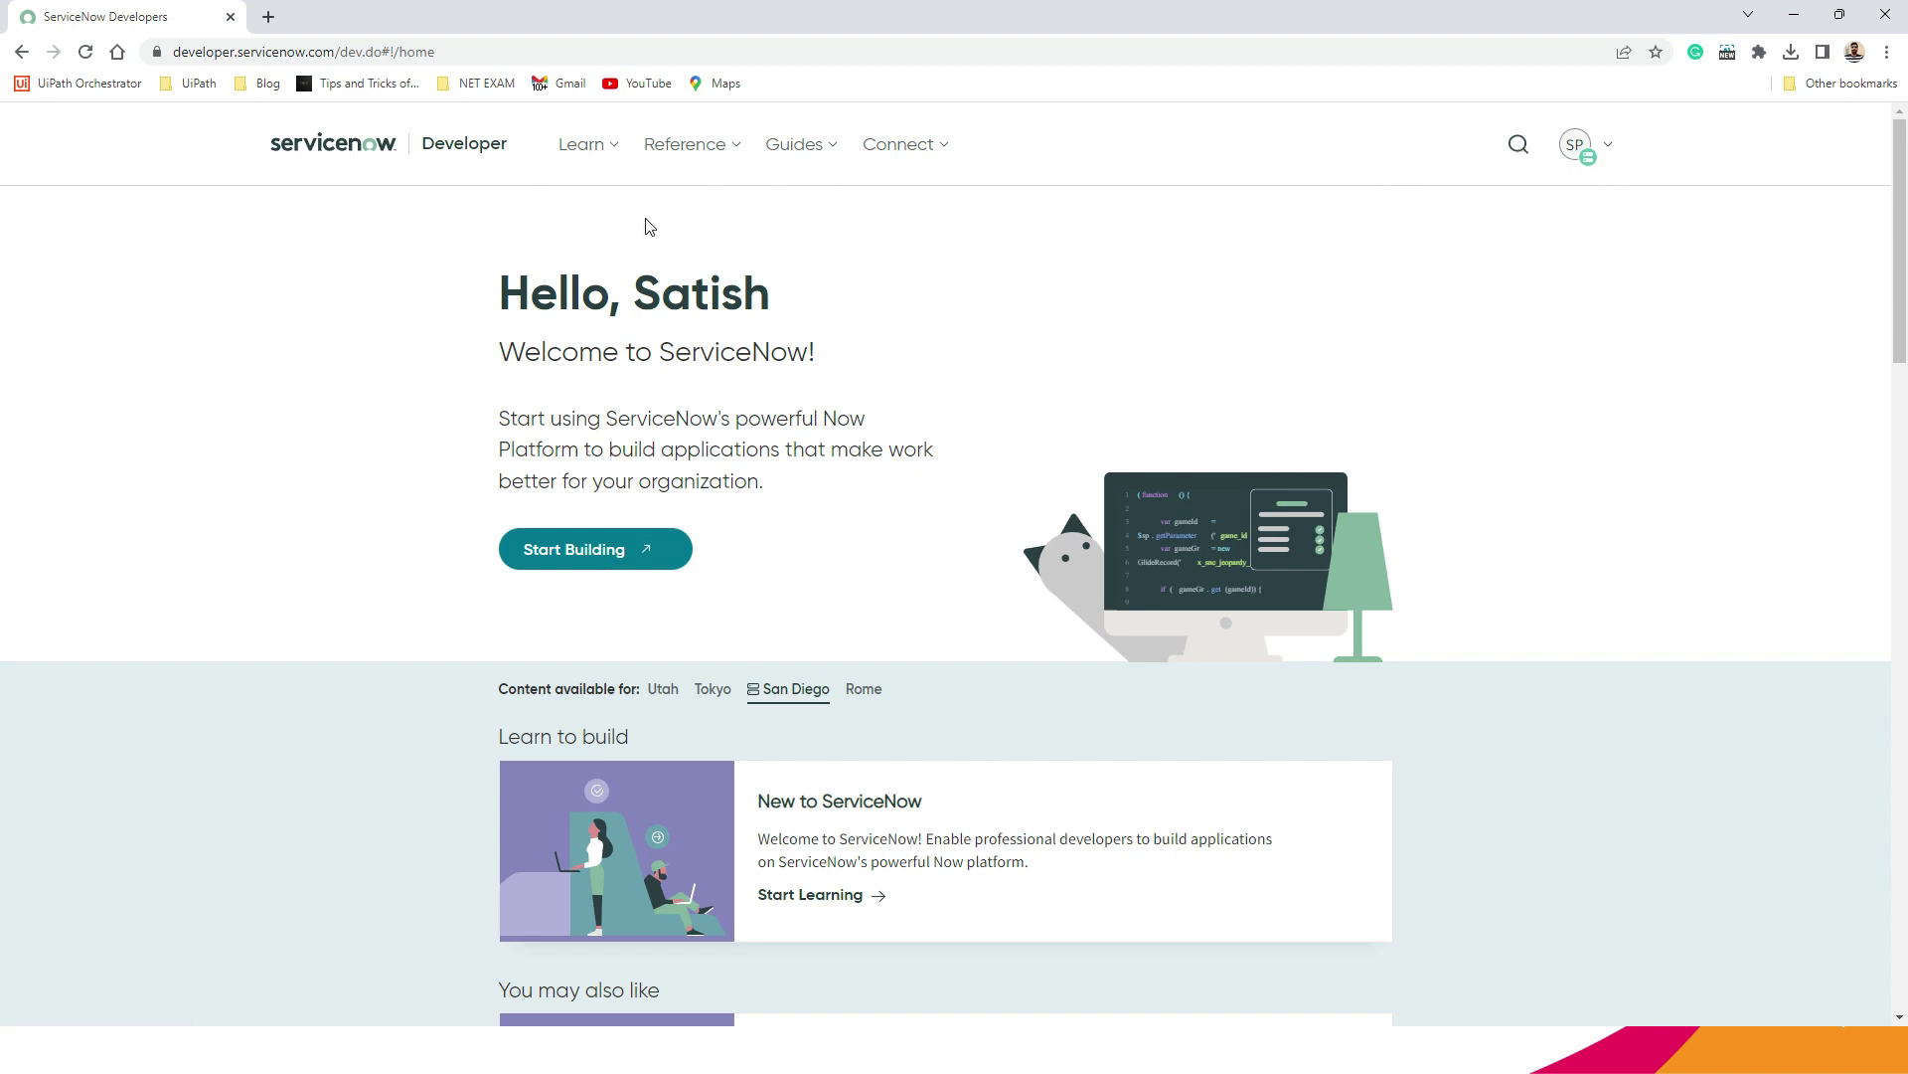
pyautogui.click(589, 559)
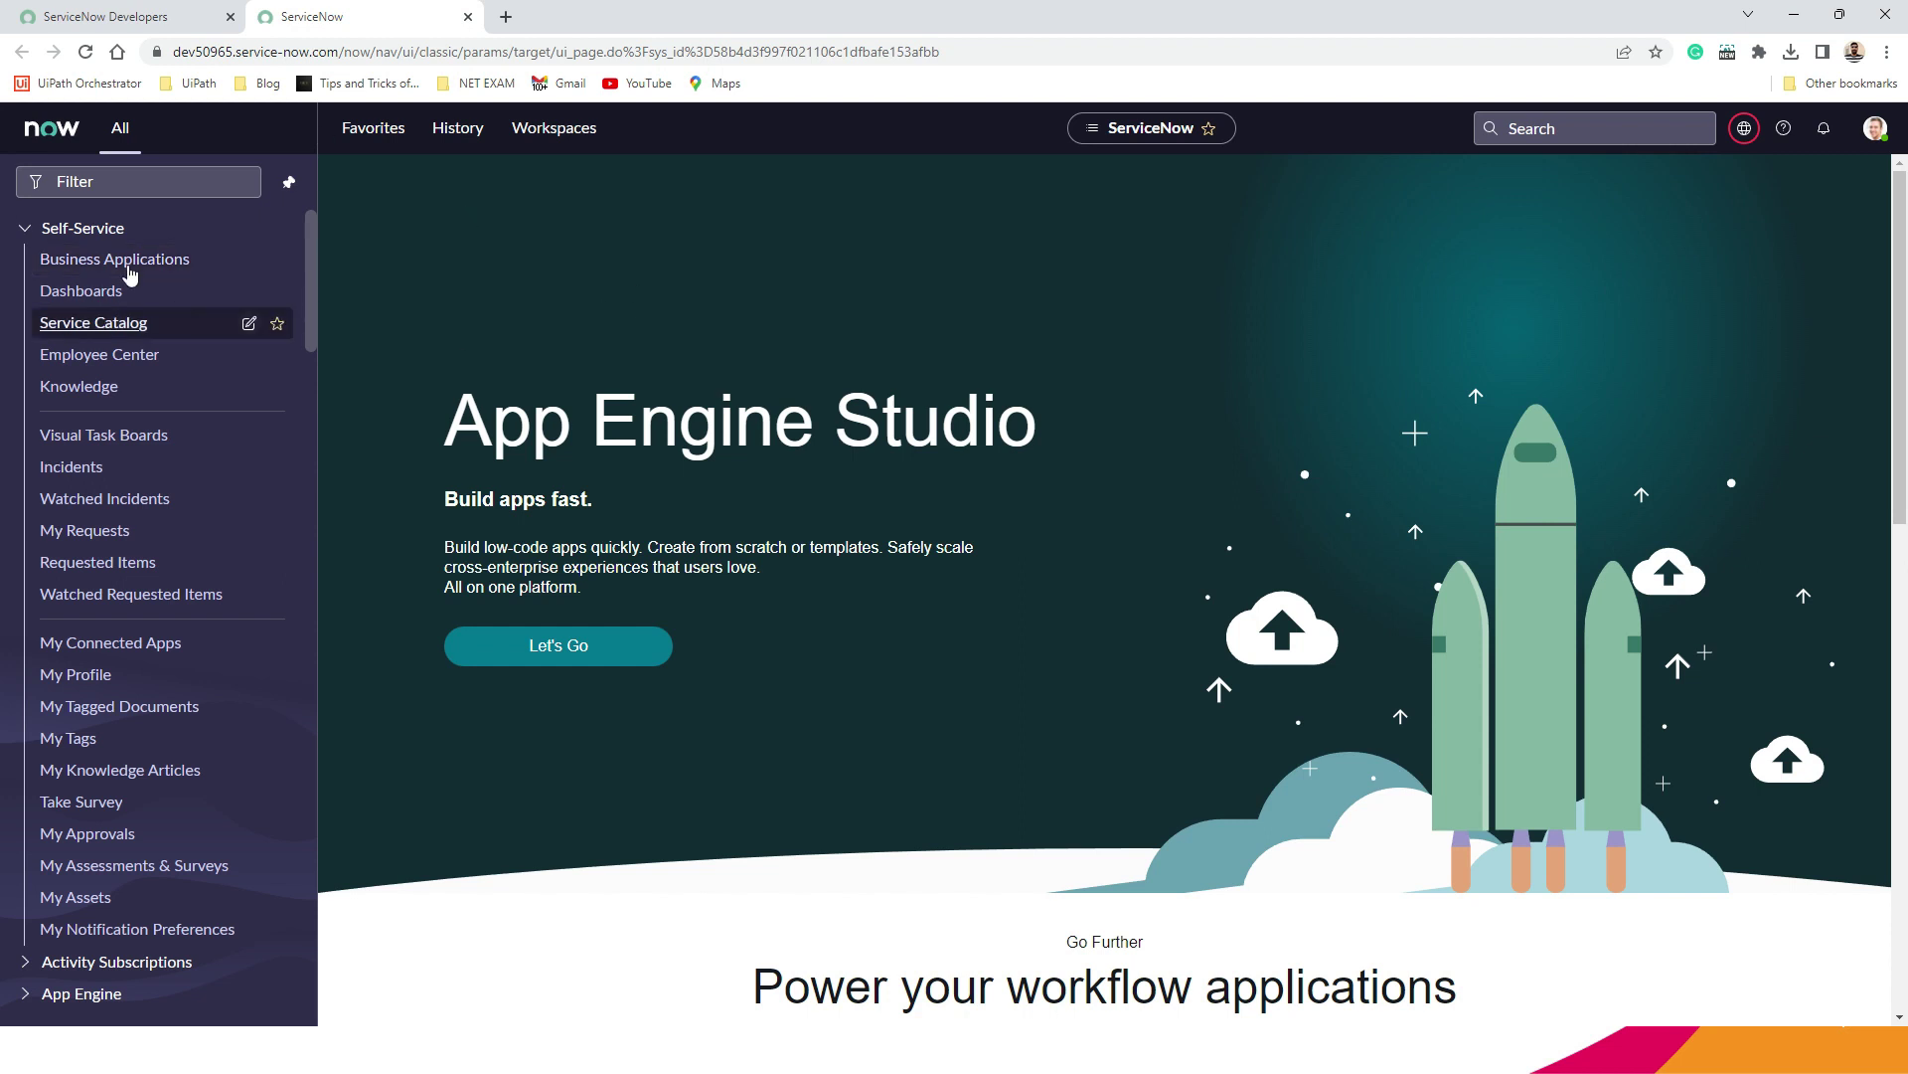
pyautogui.click(96, 177)
pyautogui.write('a')
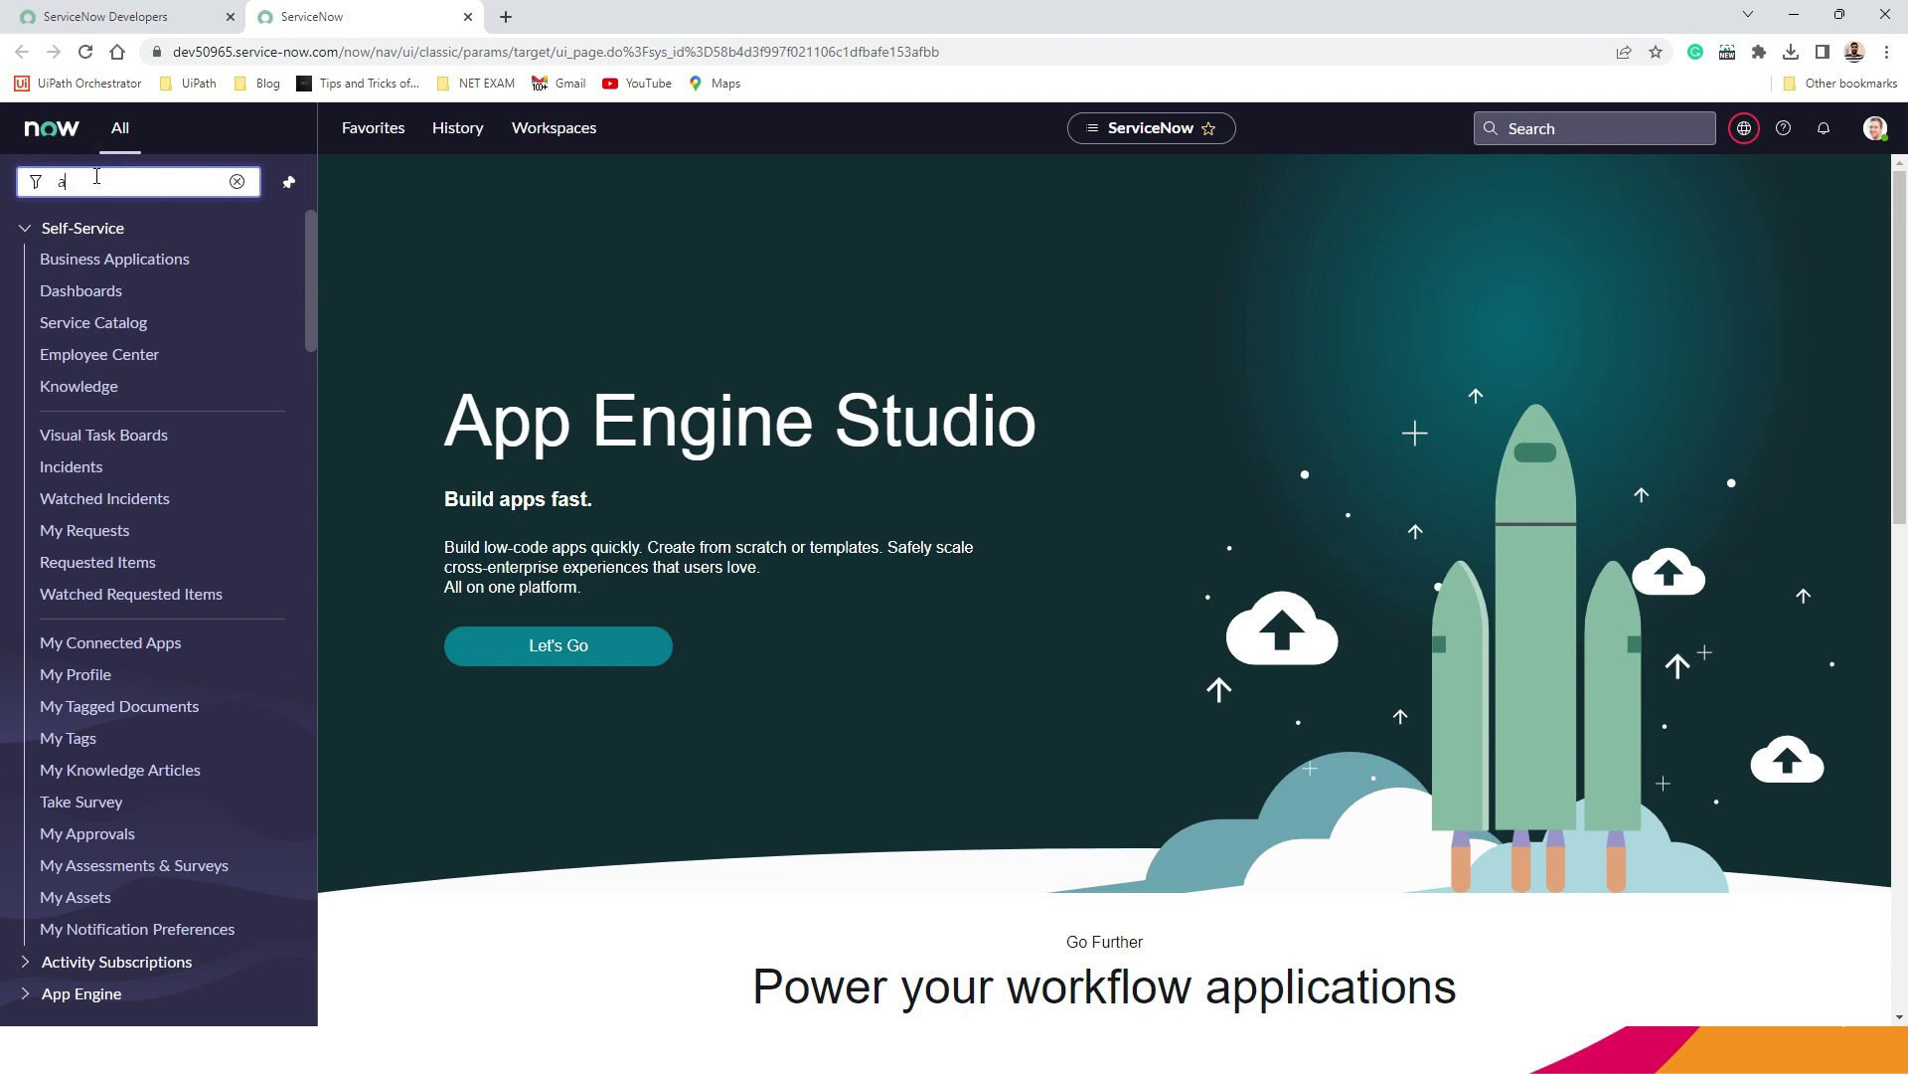
pyautogui.write('ppli')
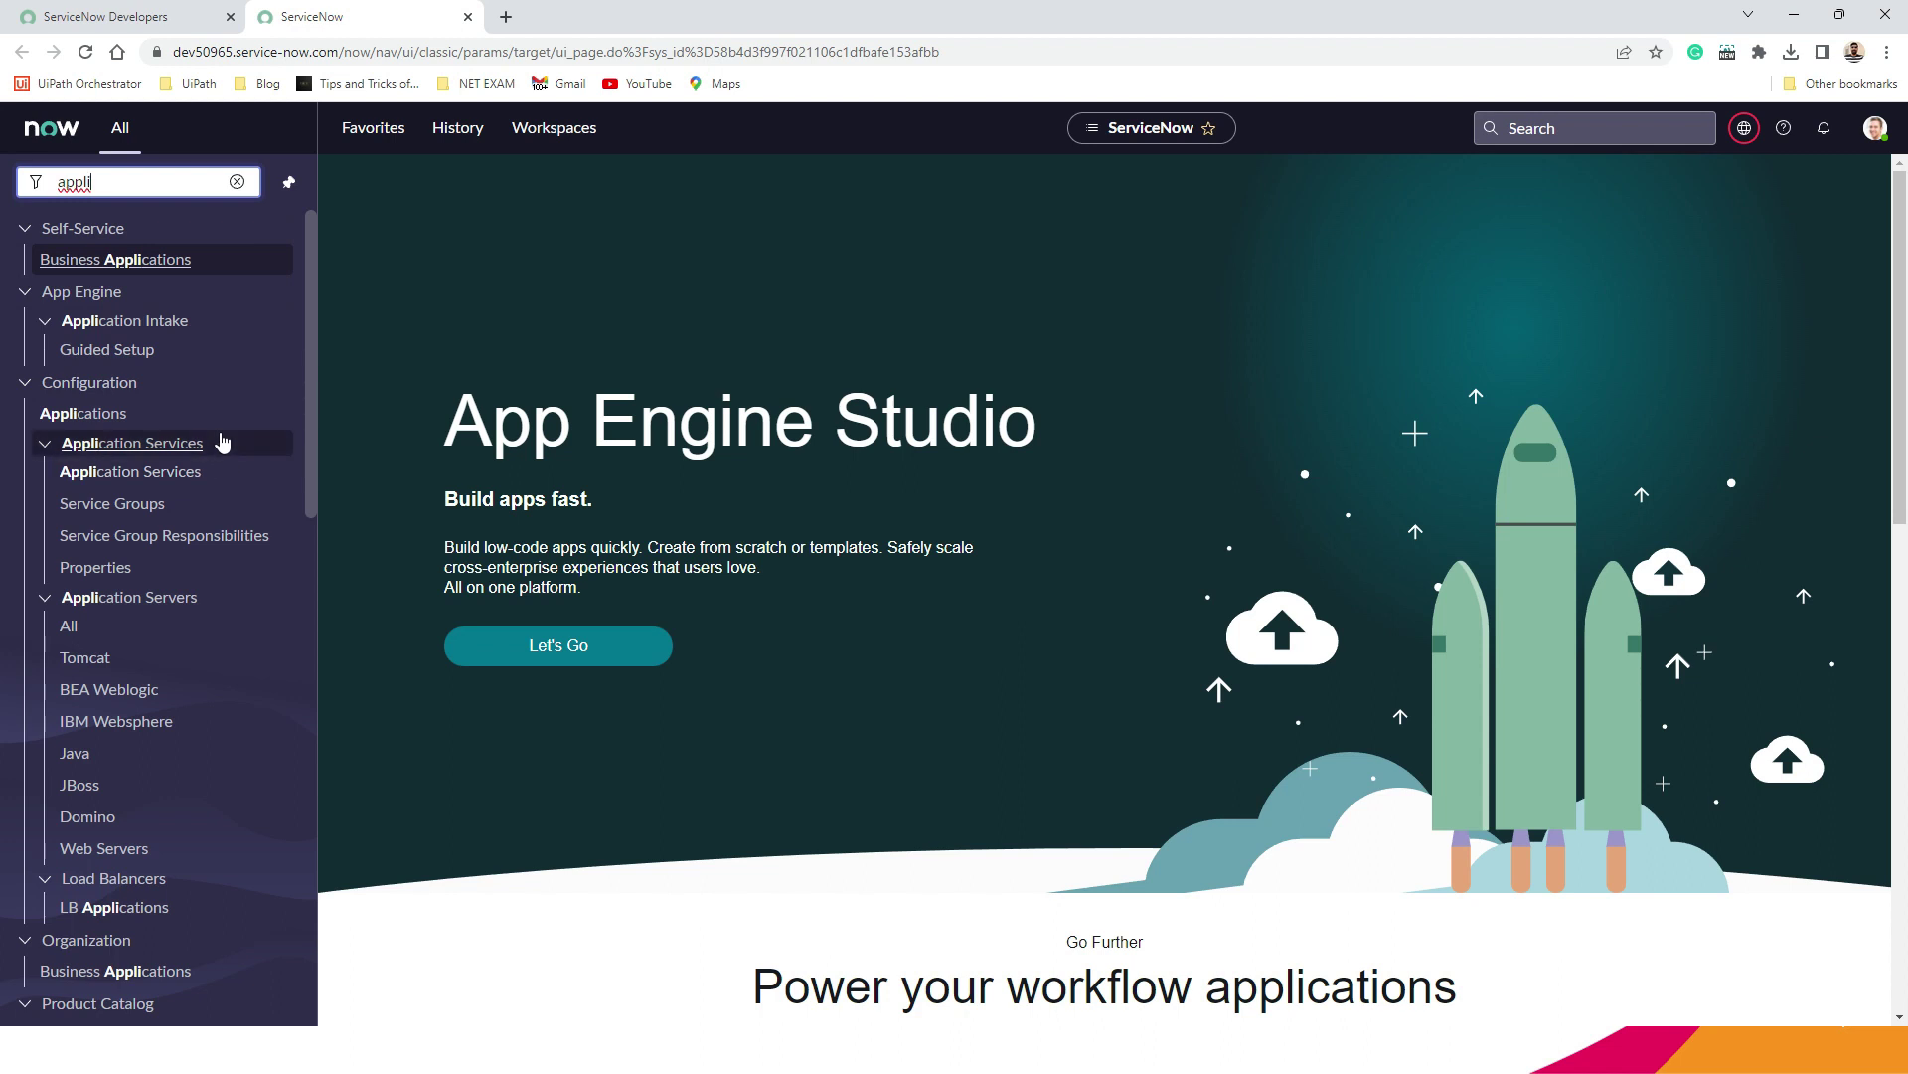
pyautogui.write('ation')
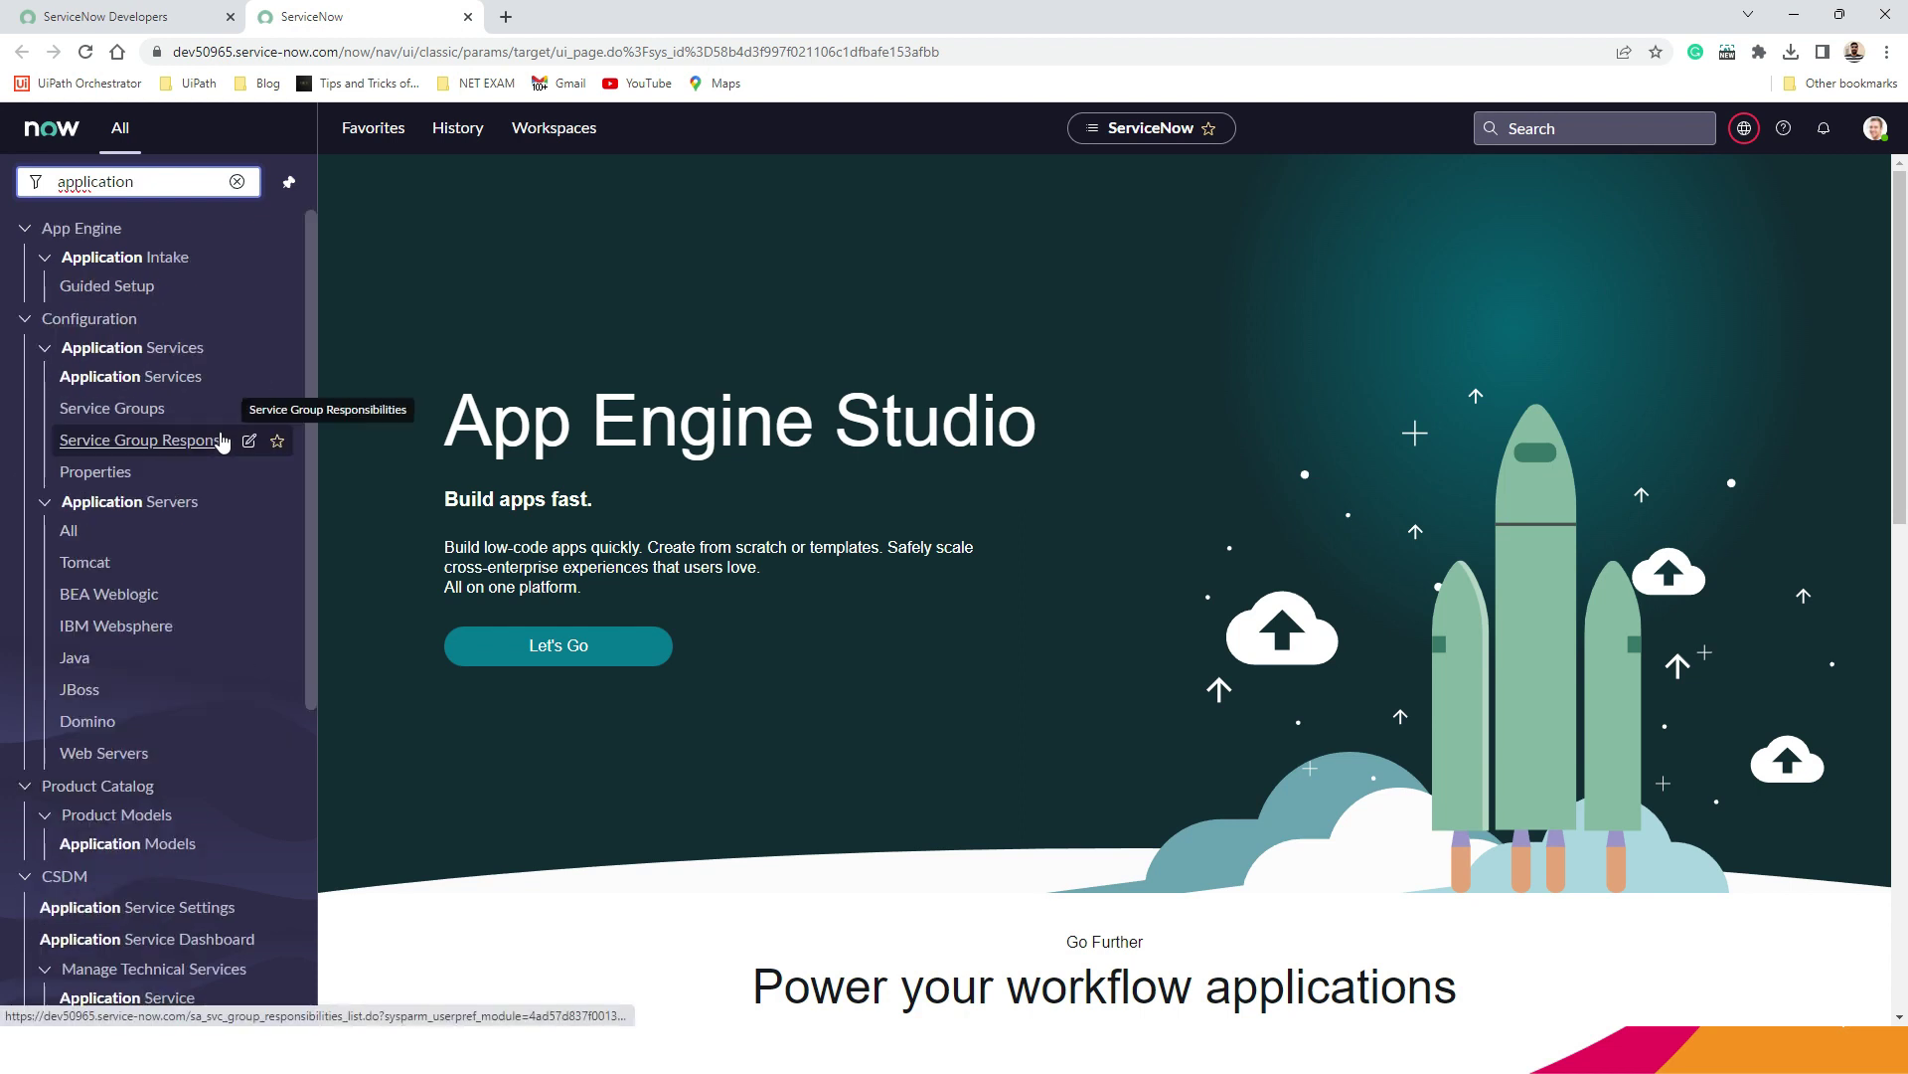
pyautogui.scroll(-1, 207, 671)
pyautogui.scroll(-4, 207, 671)
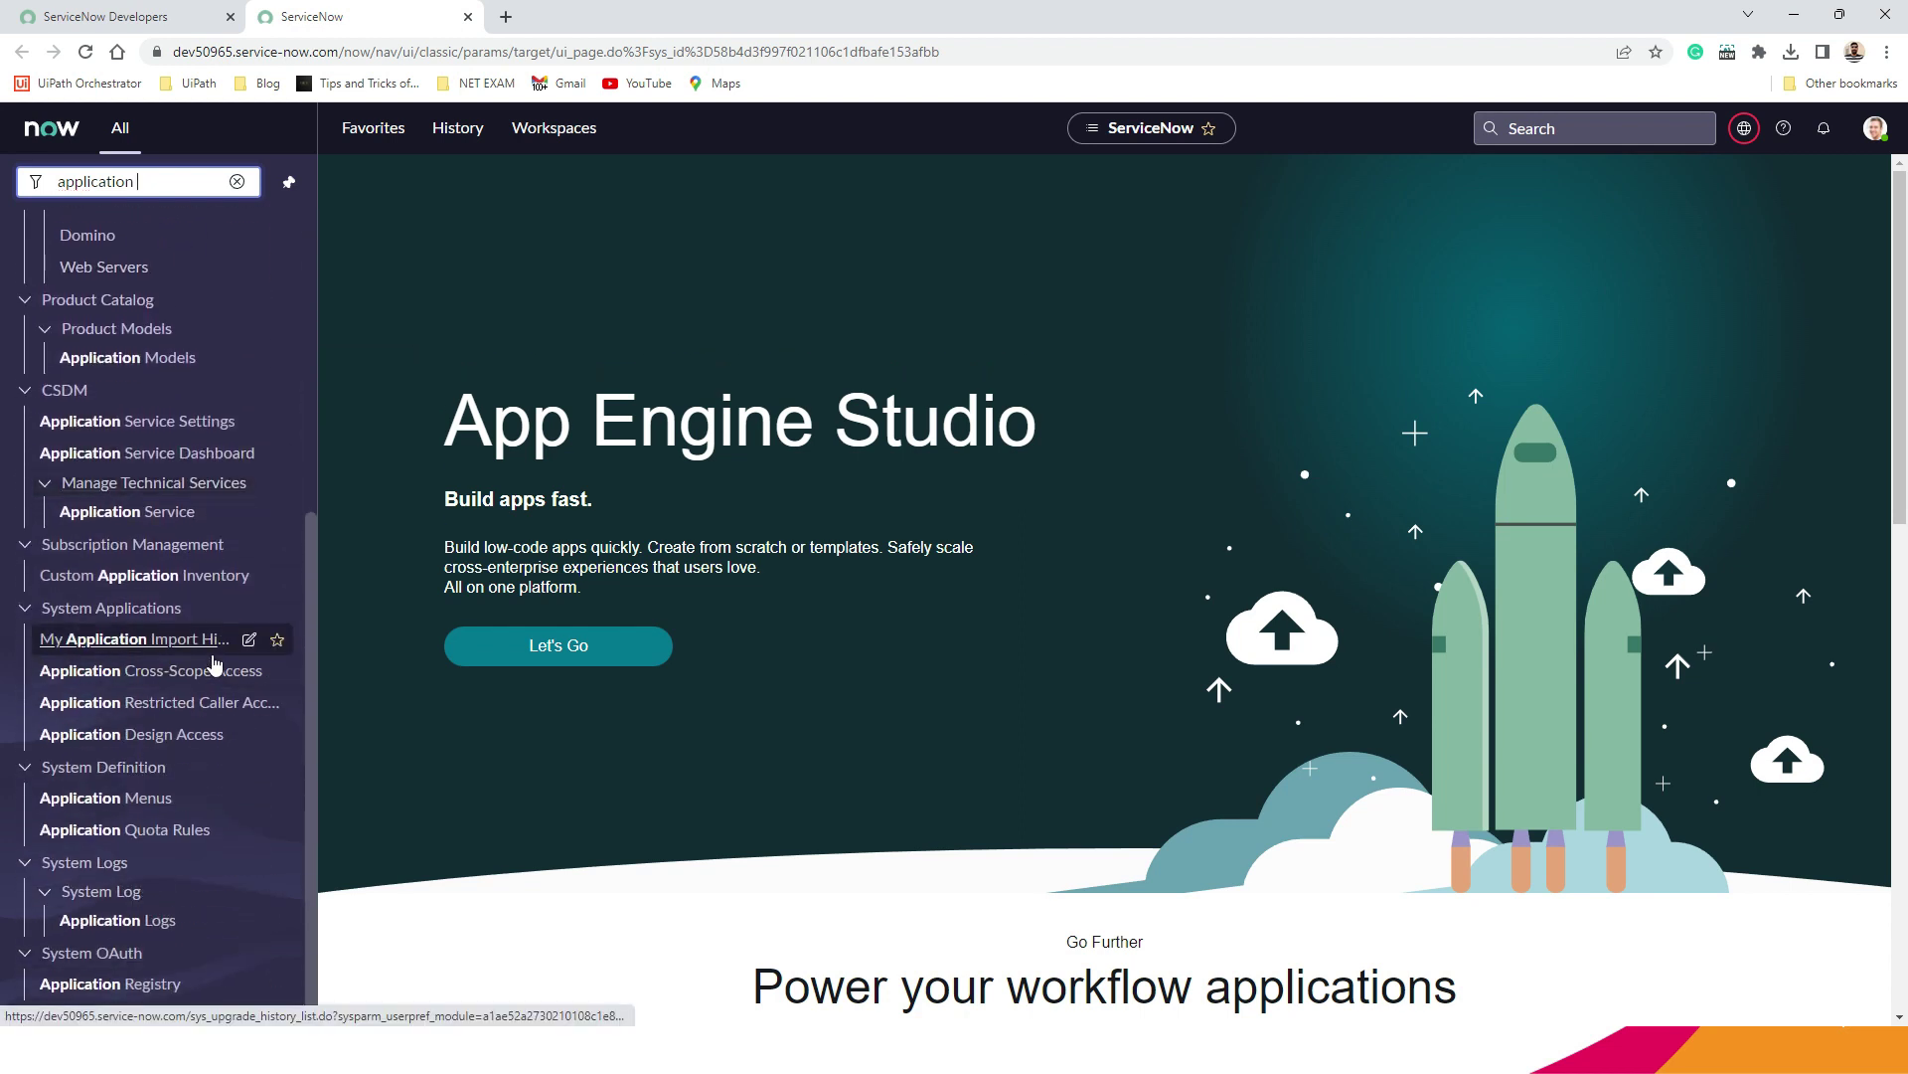
pyautogui.click(119, 987)
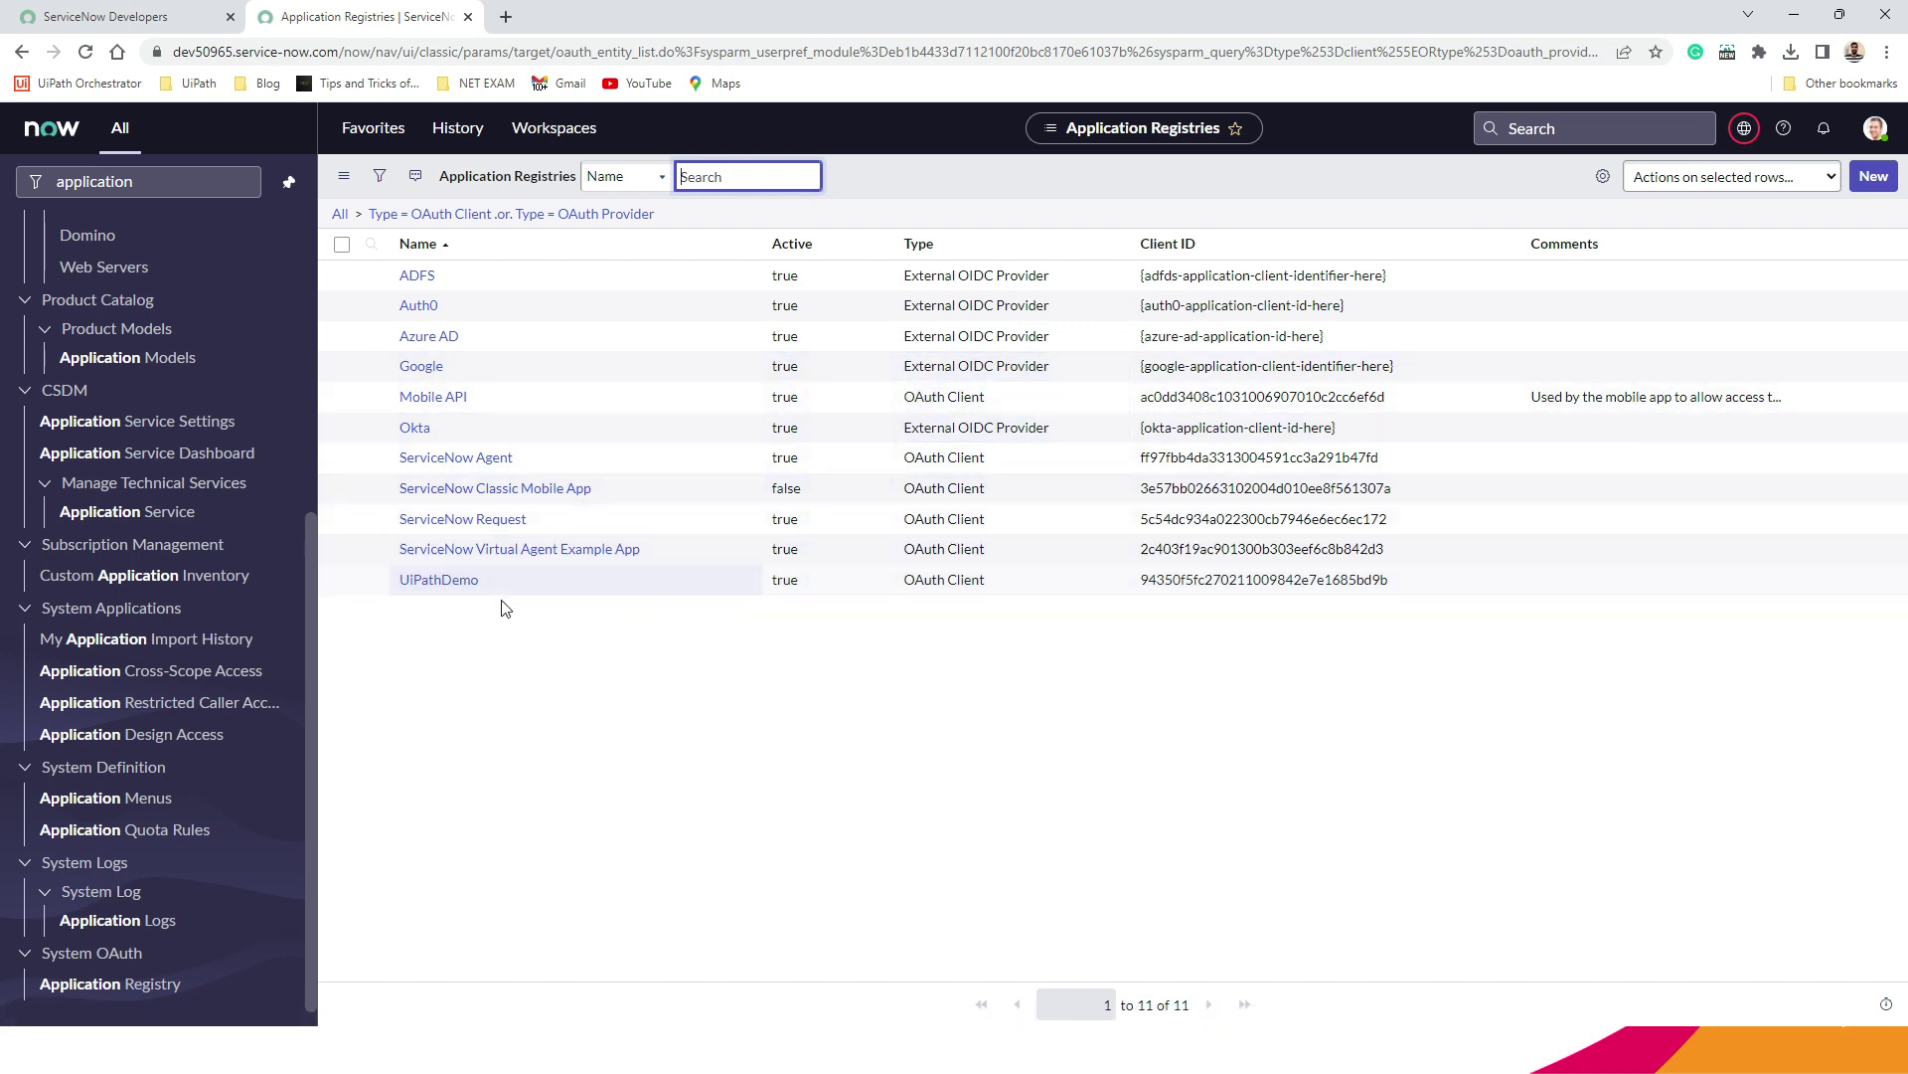
# Create a new OAuth API endpoint for external clients named UiPathIntegration, leaving the client secret blank
pyautogui.click(1874, 178)
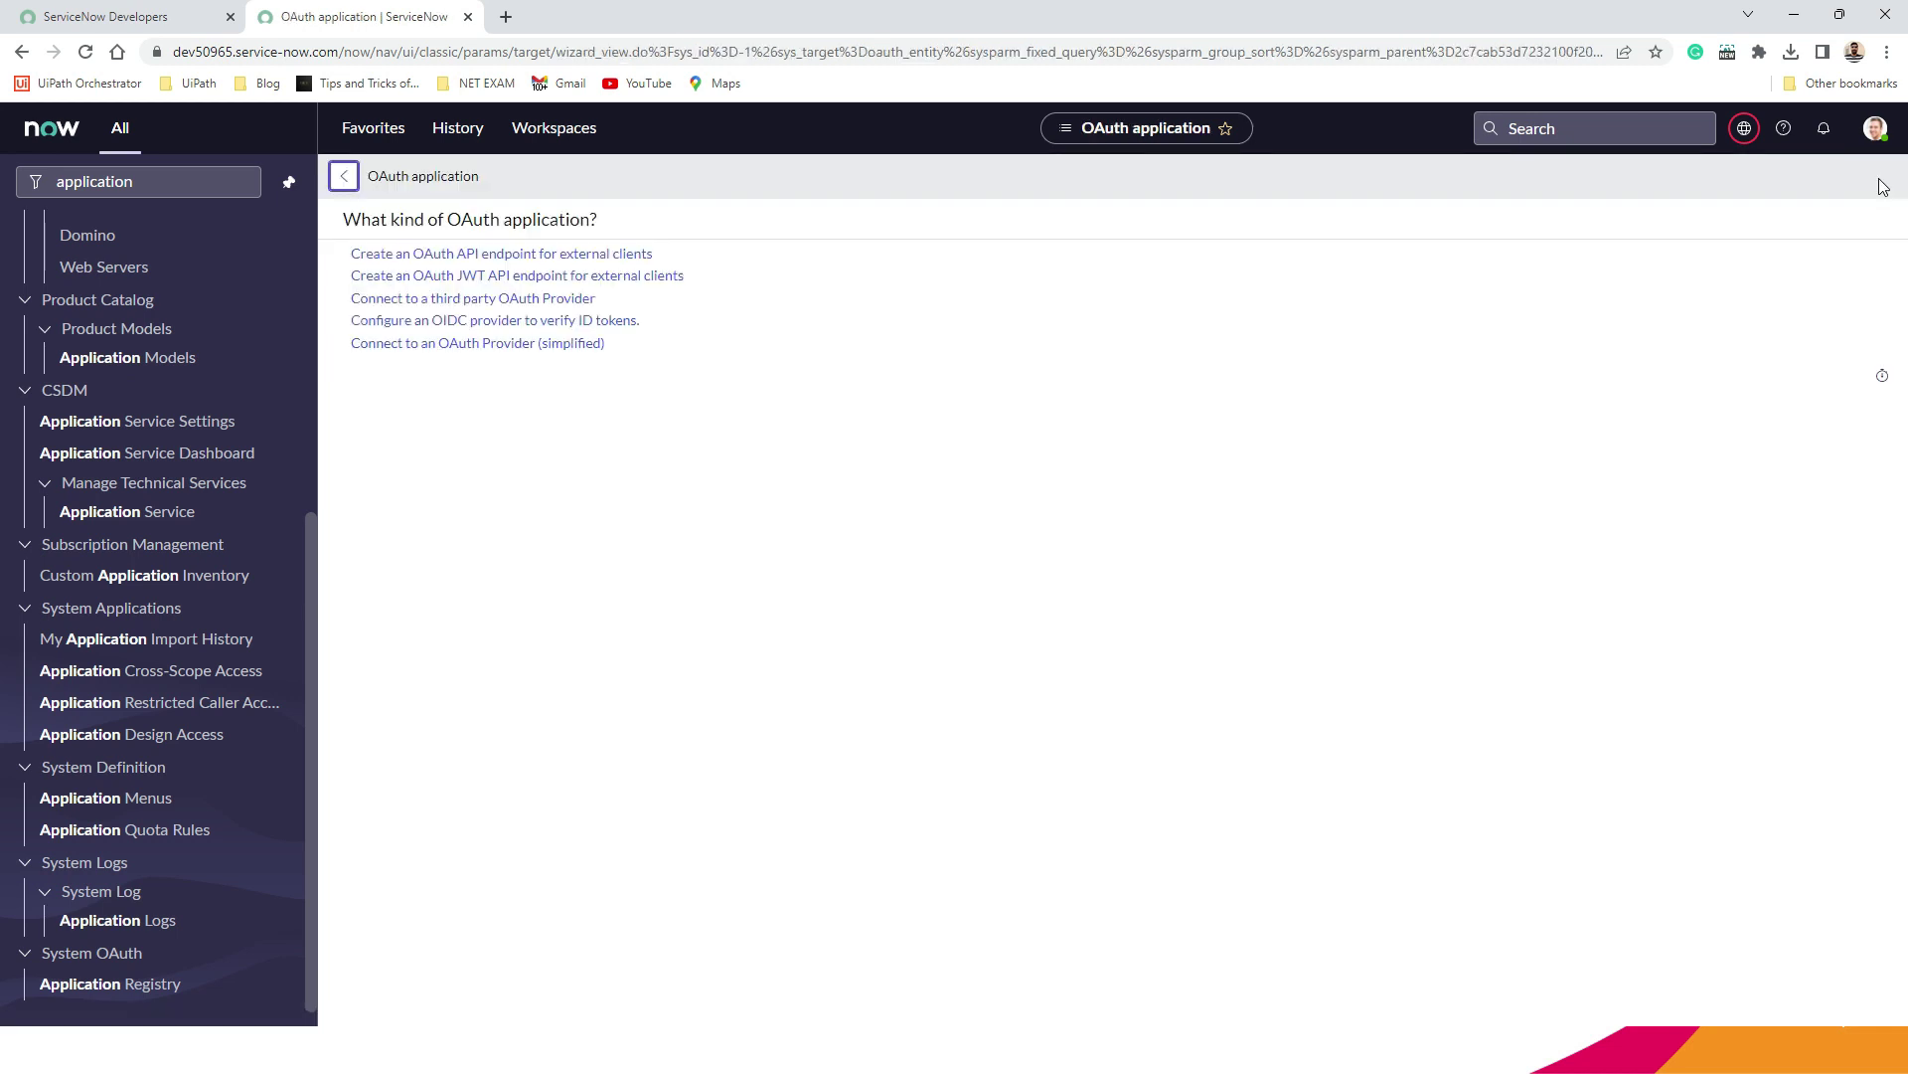
pyautogui.click(473, 254)
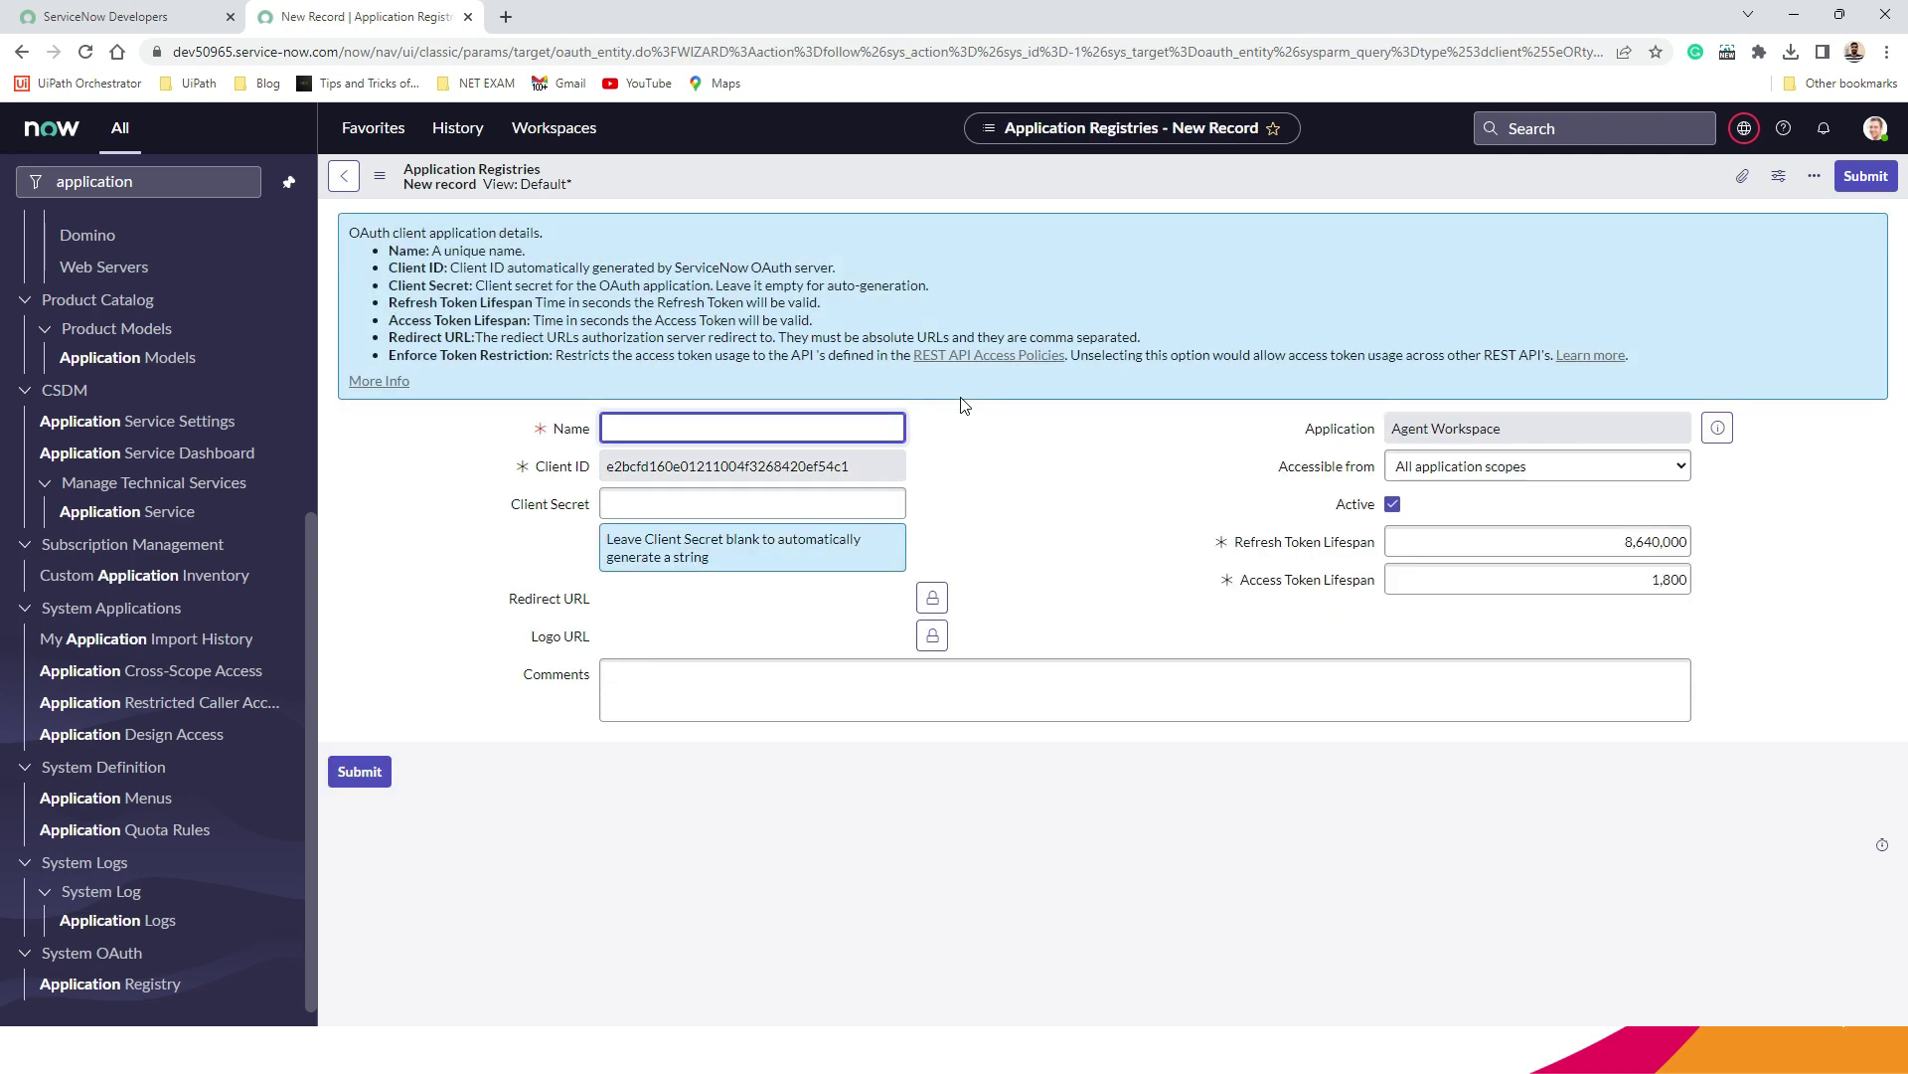
pyautogui.click(644, 424)
pyautogui.write('Ui')
pyautogui.write('PathIntegration')
pyautogui.click(1064, 515)
pyautogui.click(644, 500)
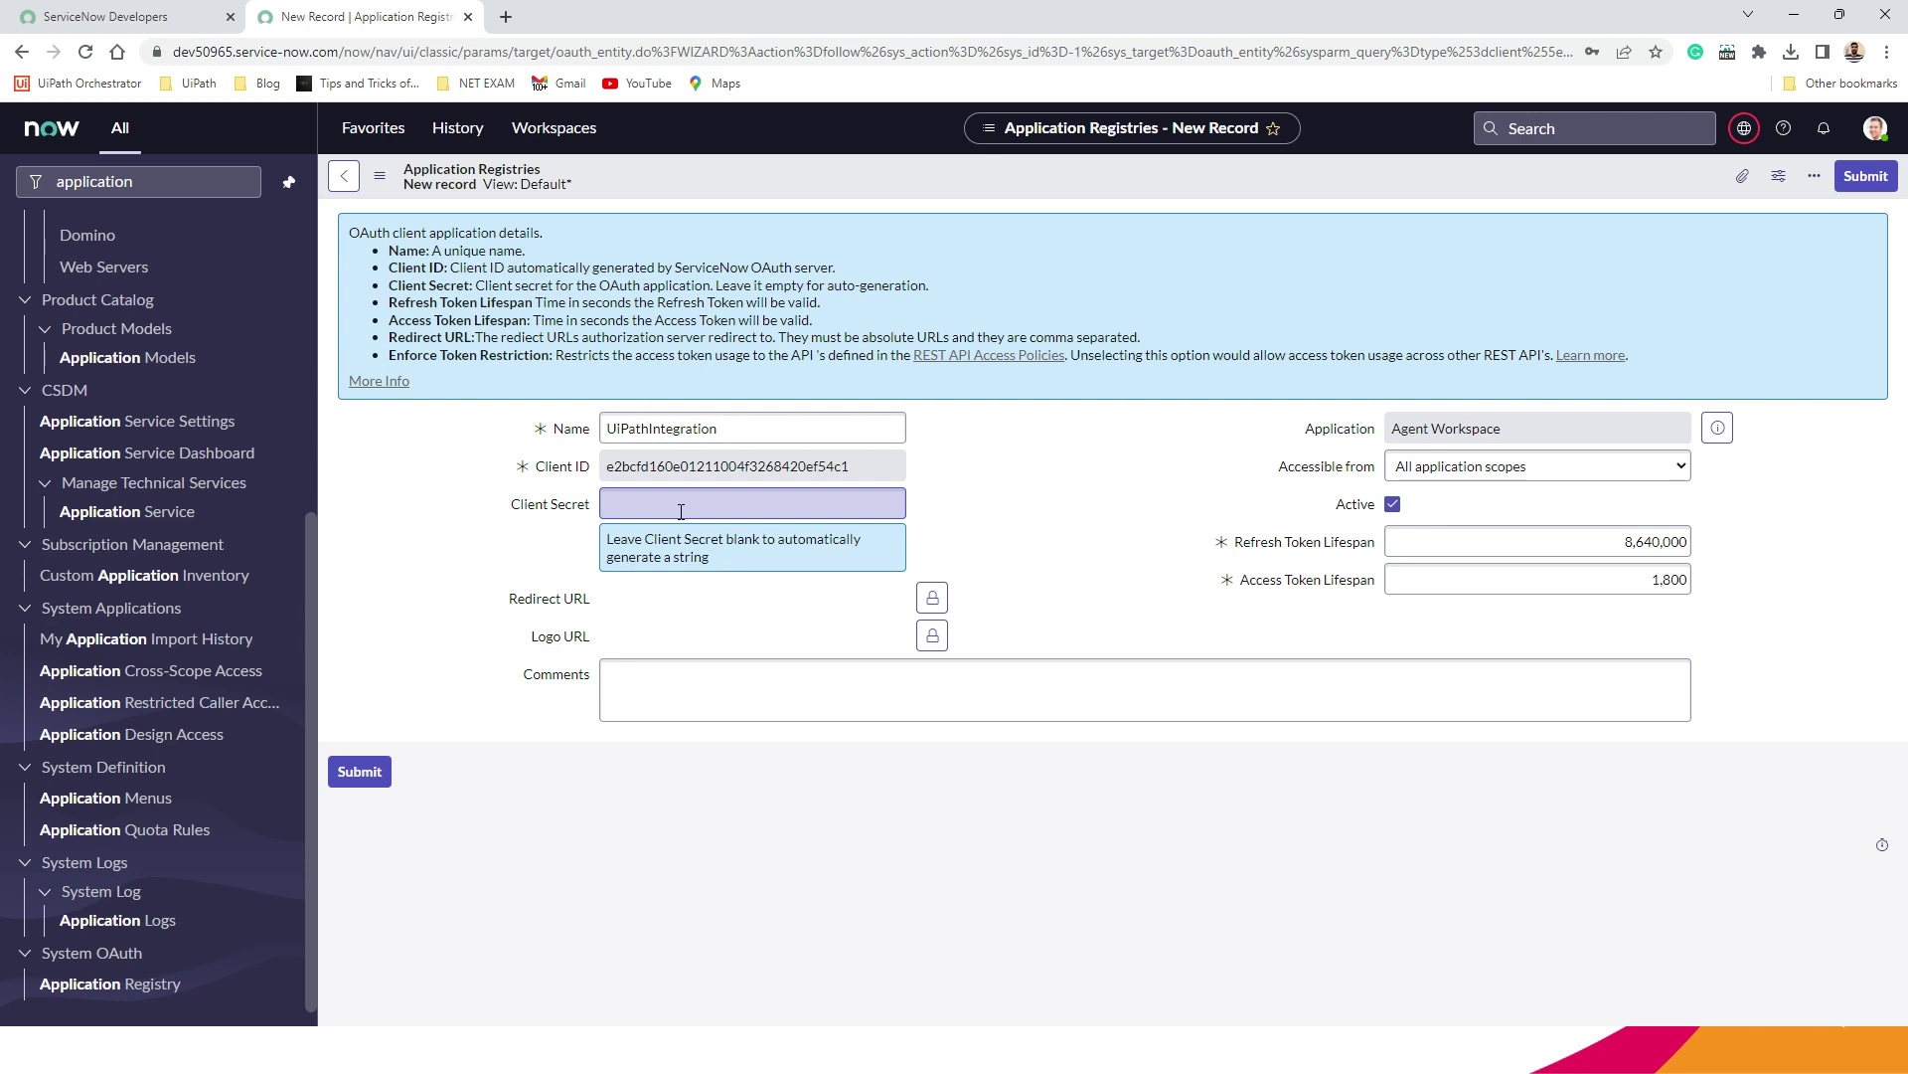
pyautogui.click(932, 598)
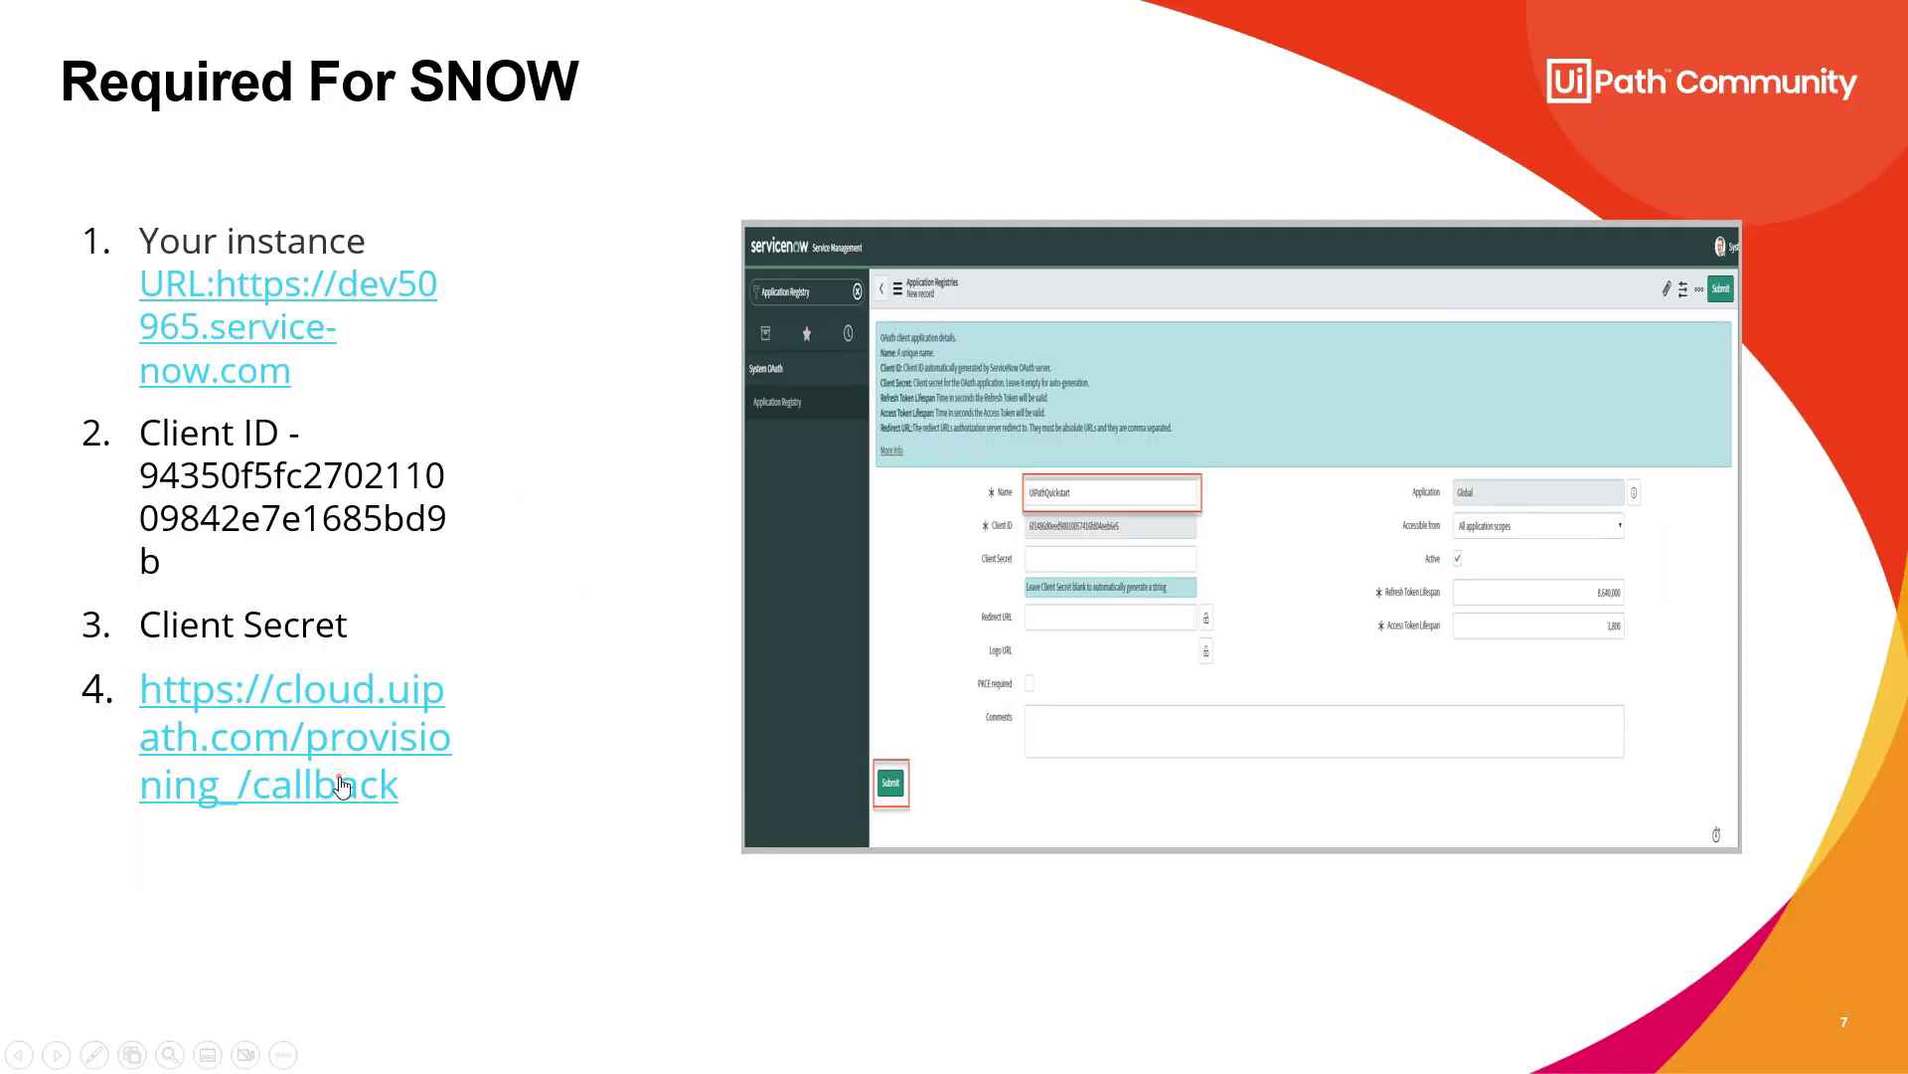
pyautogui.click(339, 783)
pyautogui.click(467, 47)
pyautogui.hotkey('ctrl', 'c')
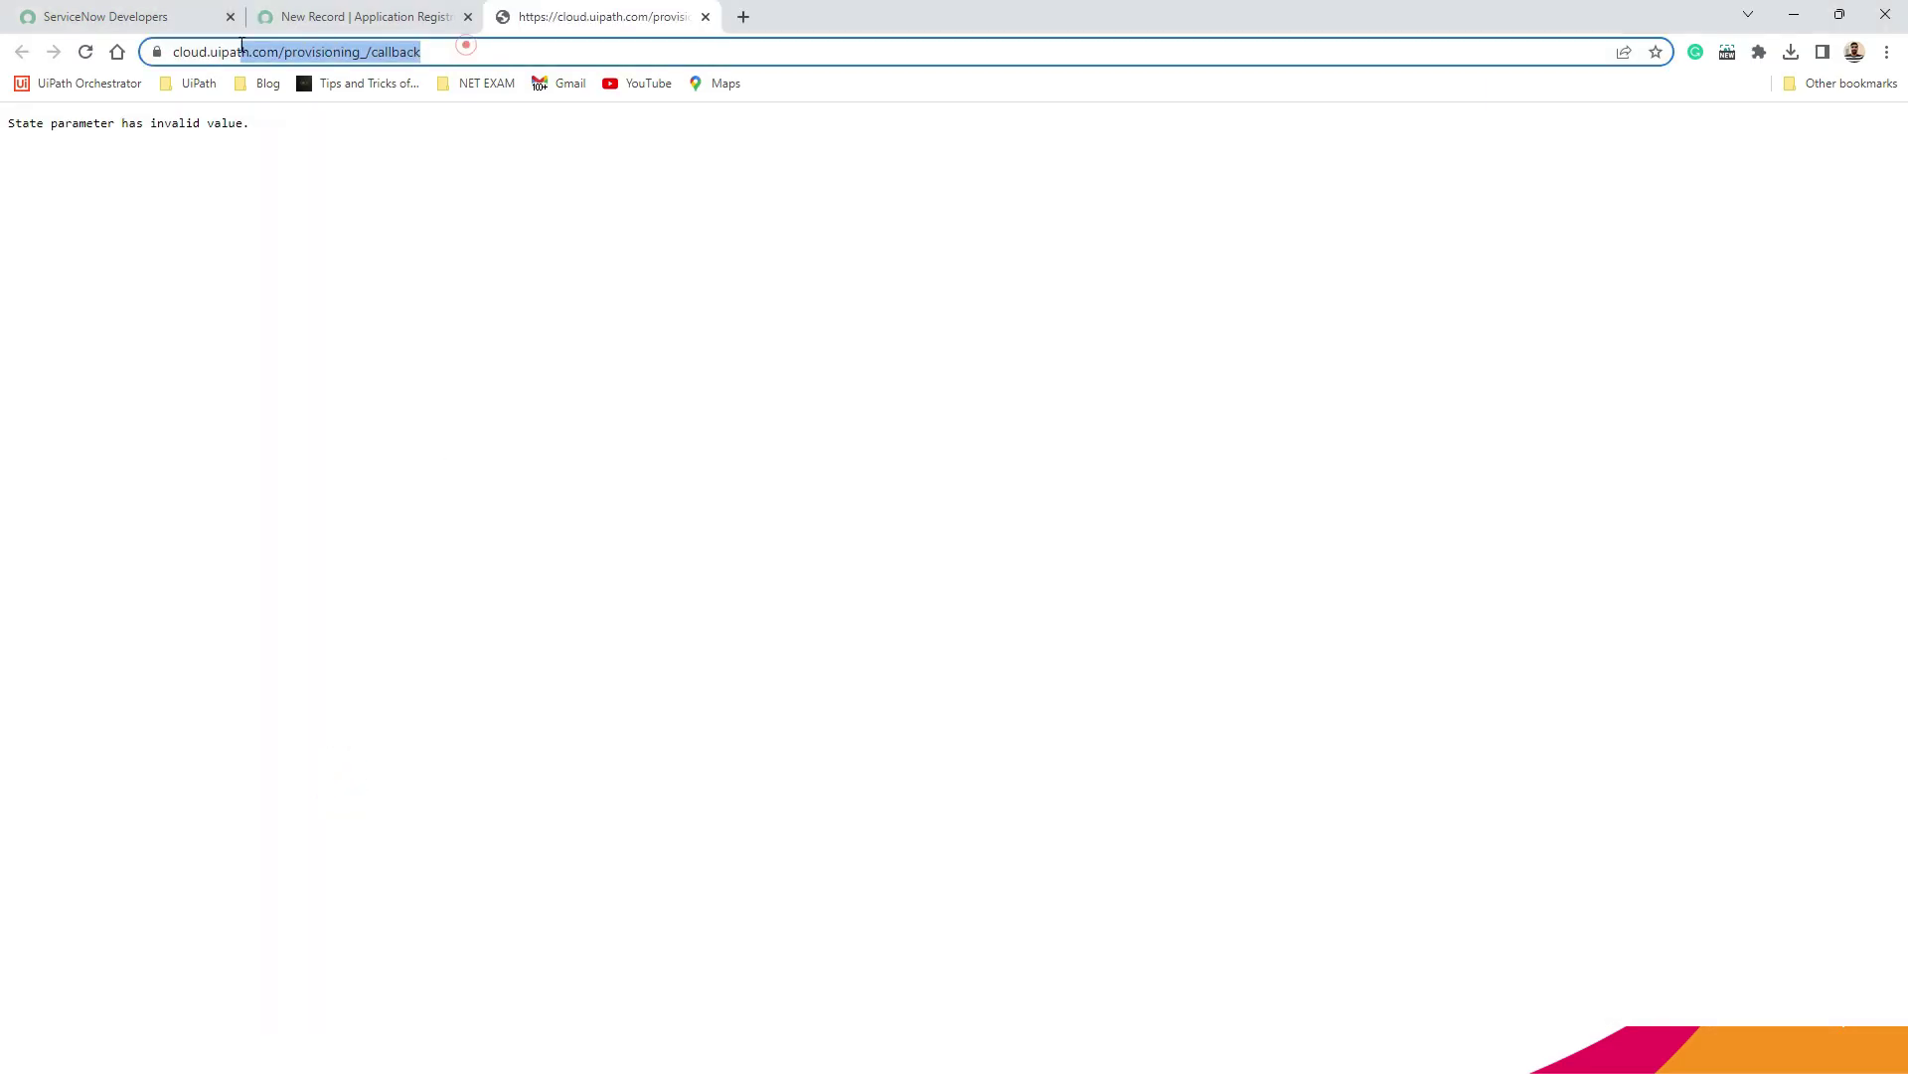
pyautogui.click(395, 17)
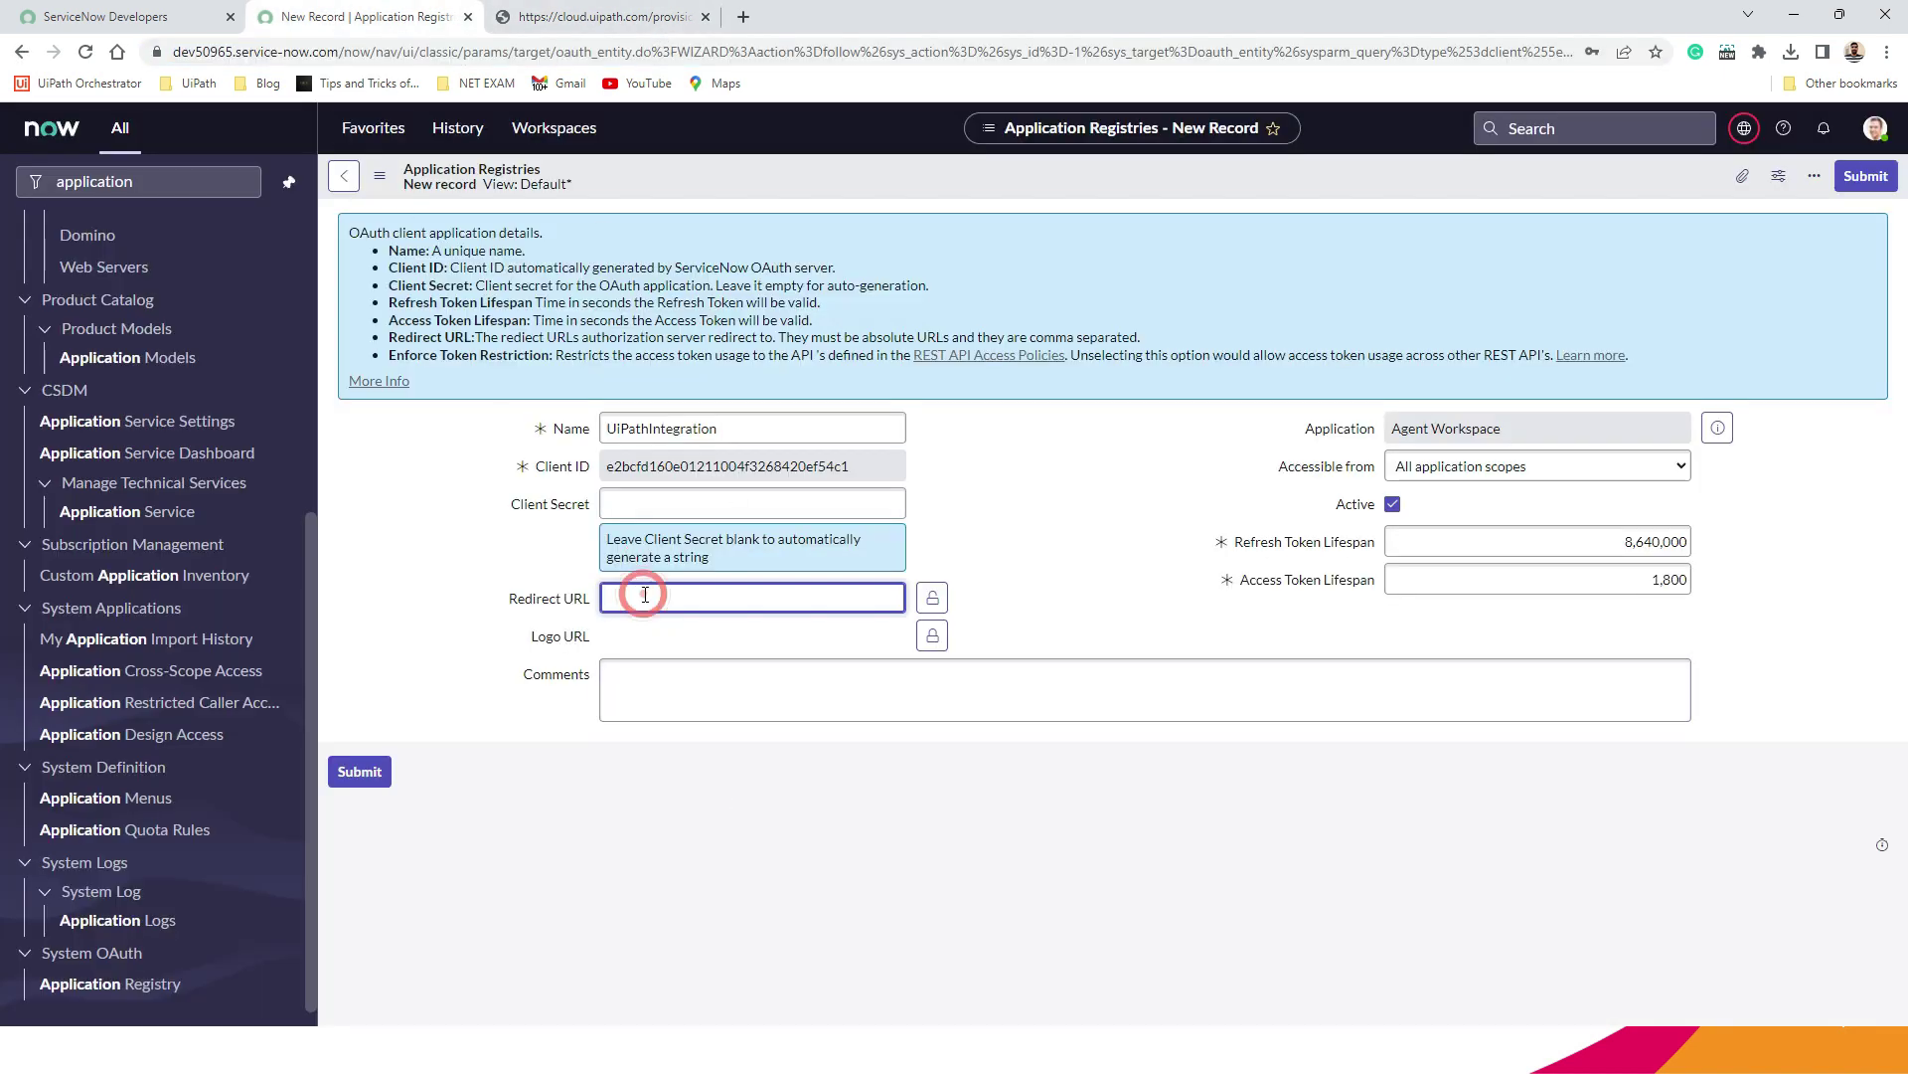
pyautogui.hotkey('ctrl', 'v')
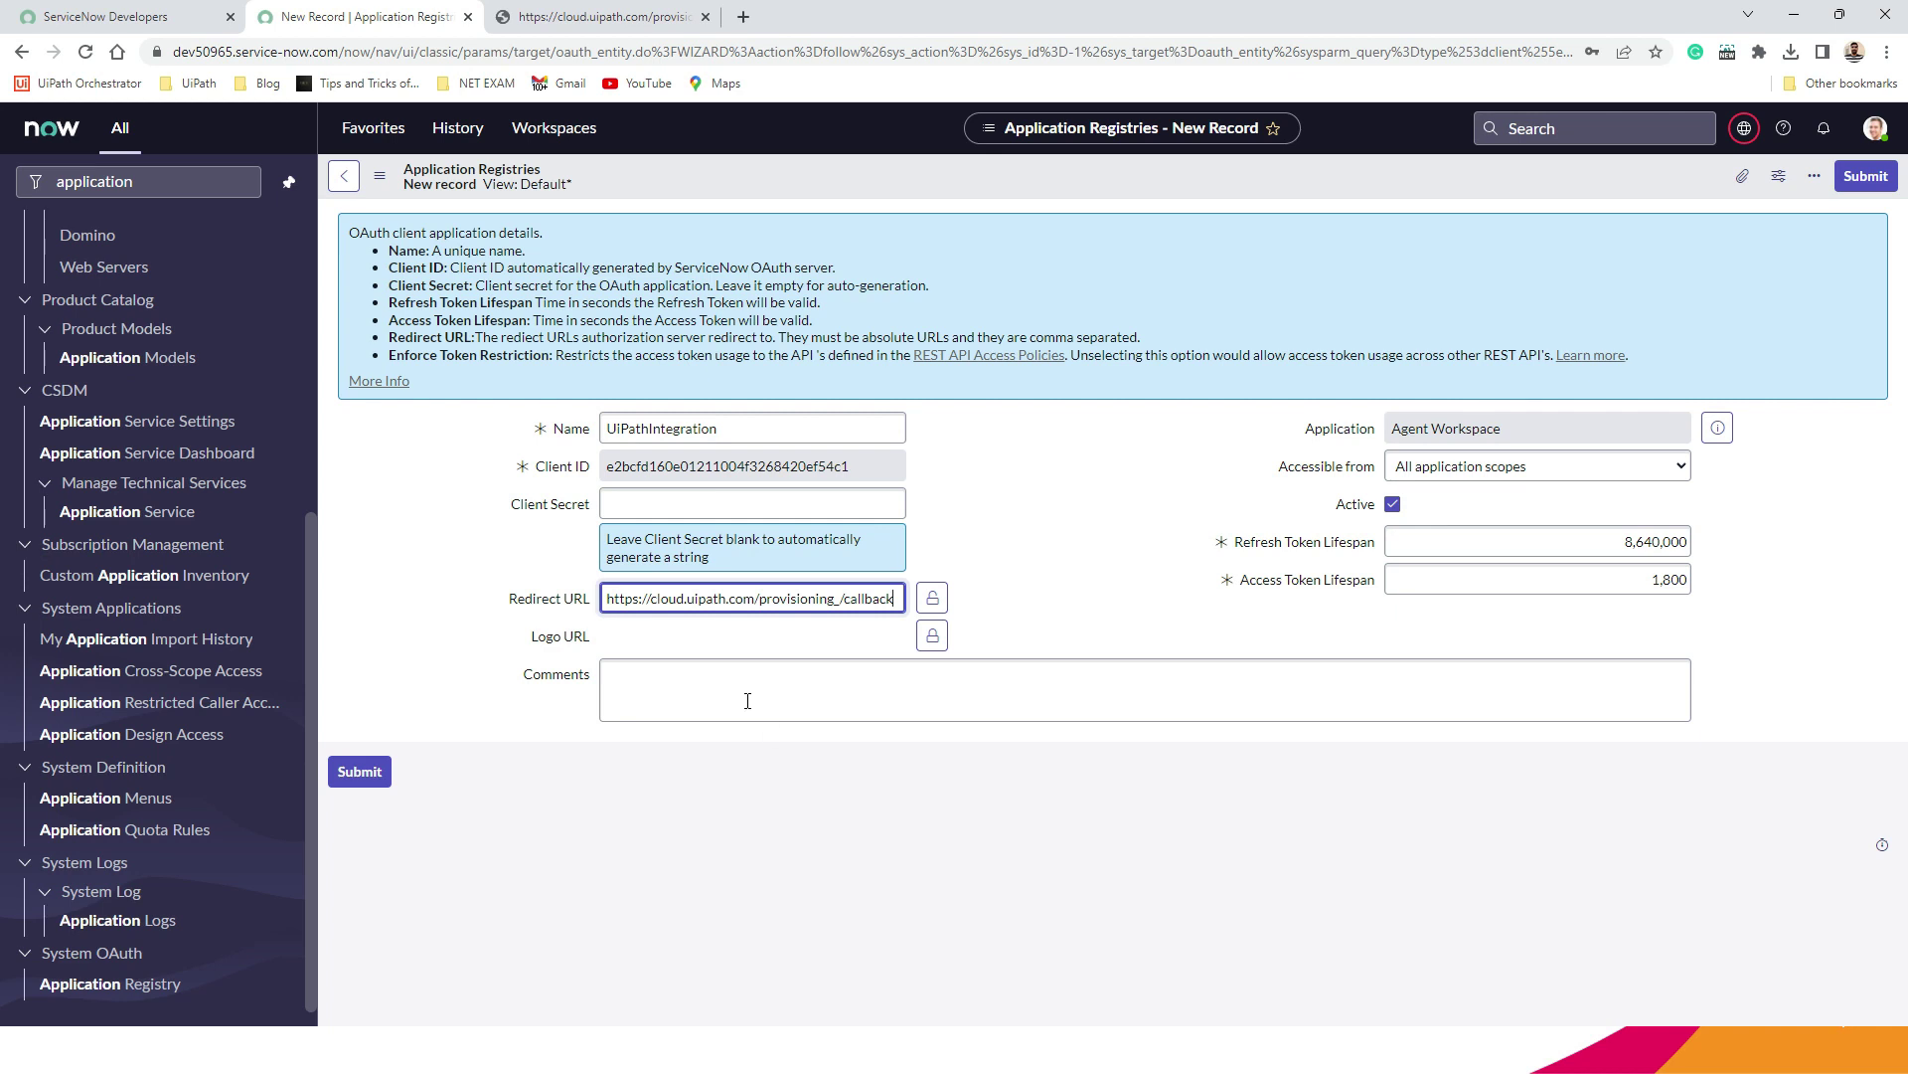
# Submit the new application registry and open the saved UiPathIntegration record
pyautogui.click(1100, 587)
pyautogui.click(1128, 596)
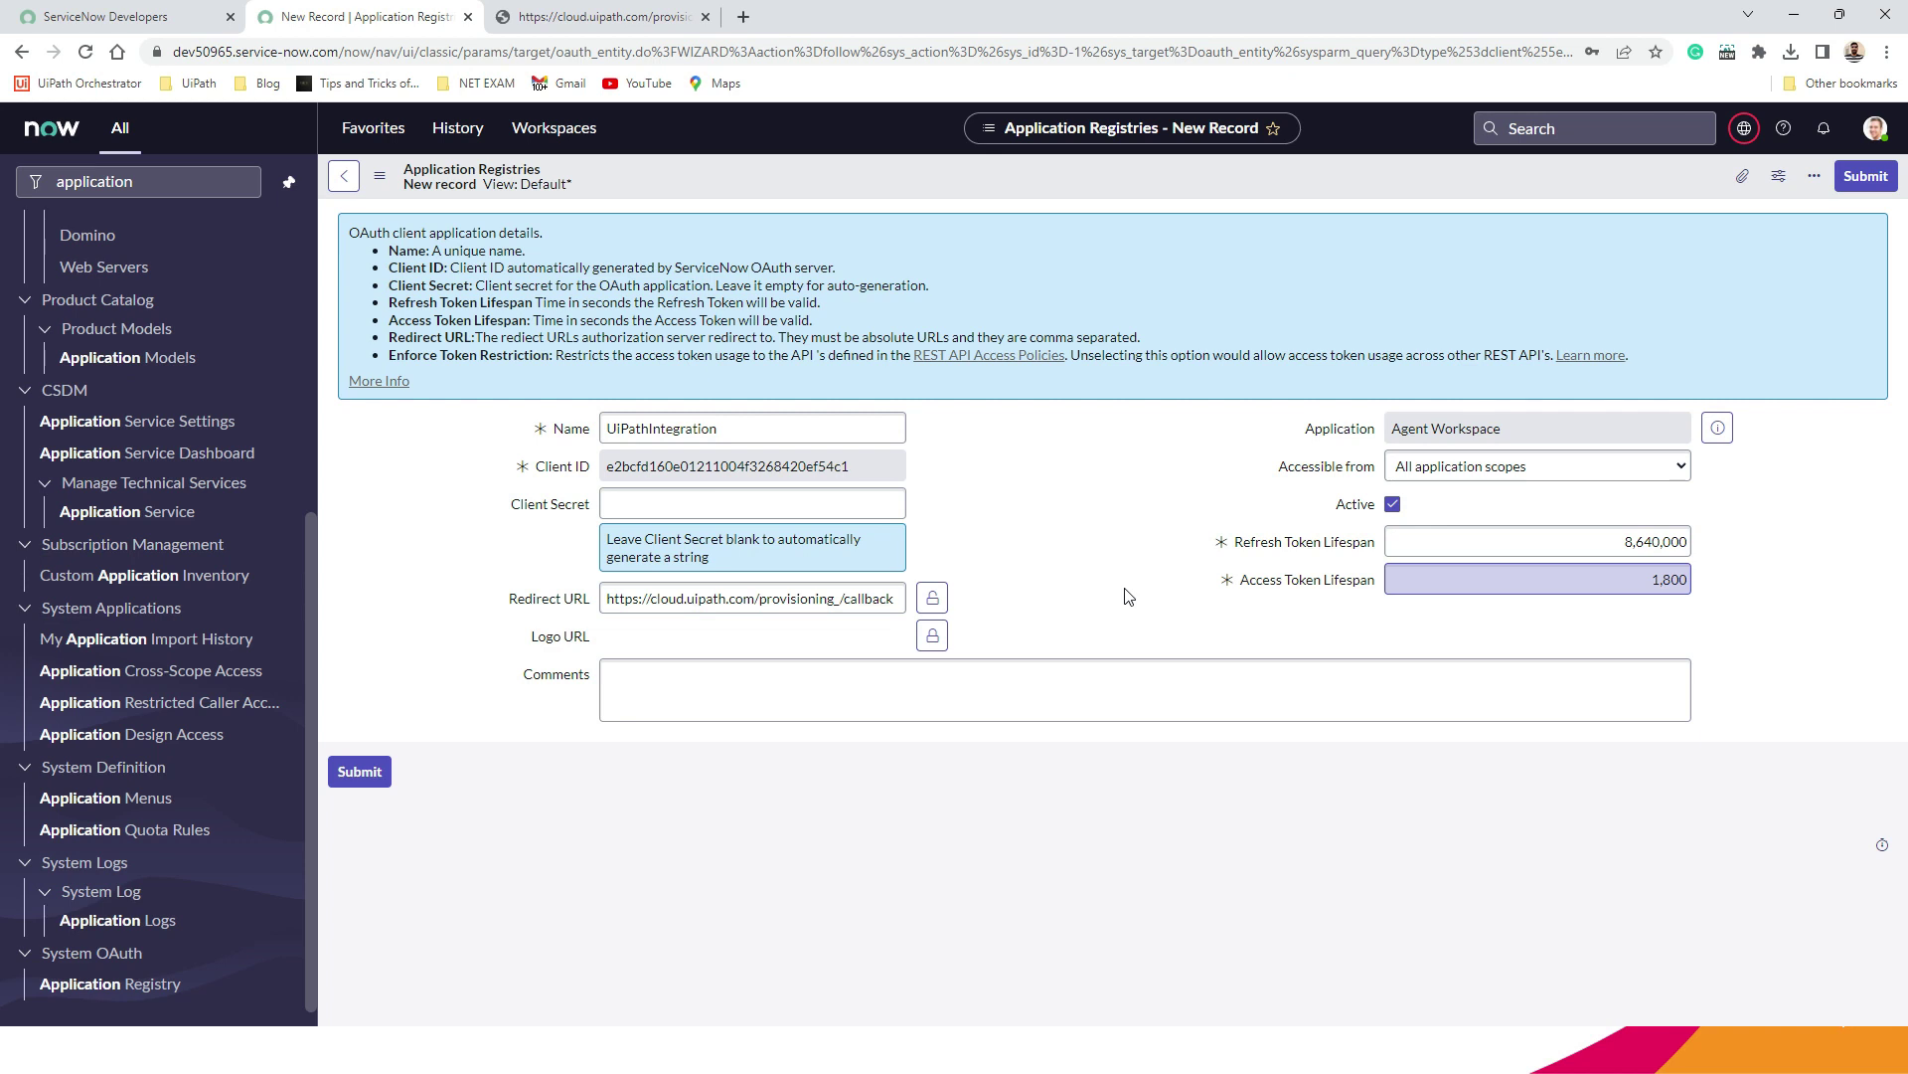
pyautogui.click(801, 785)
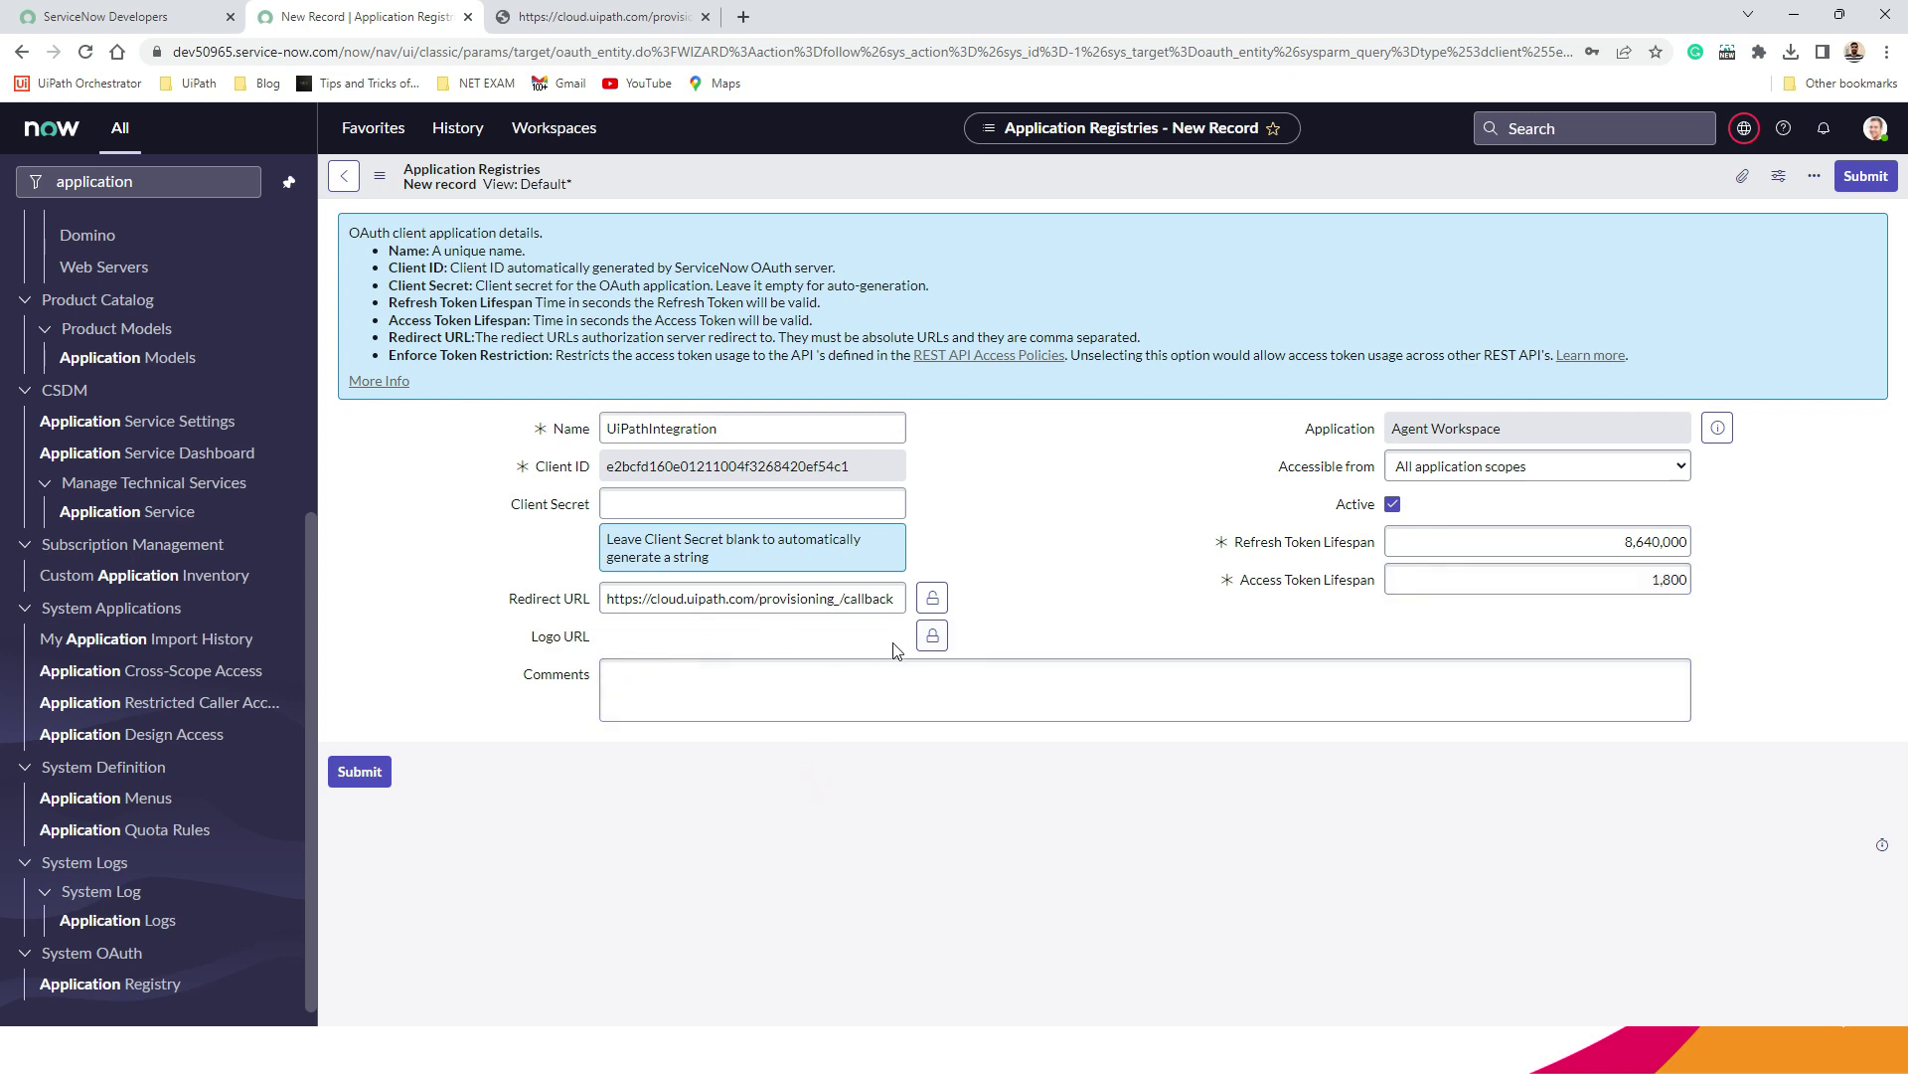
pyautogui.click(852, 809)
pyautogui.click(363, 772)
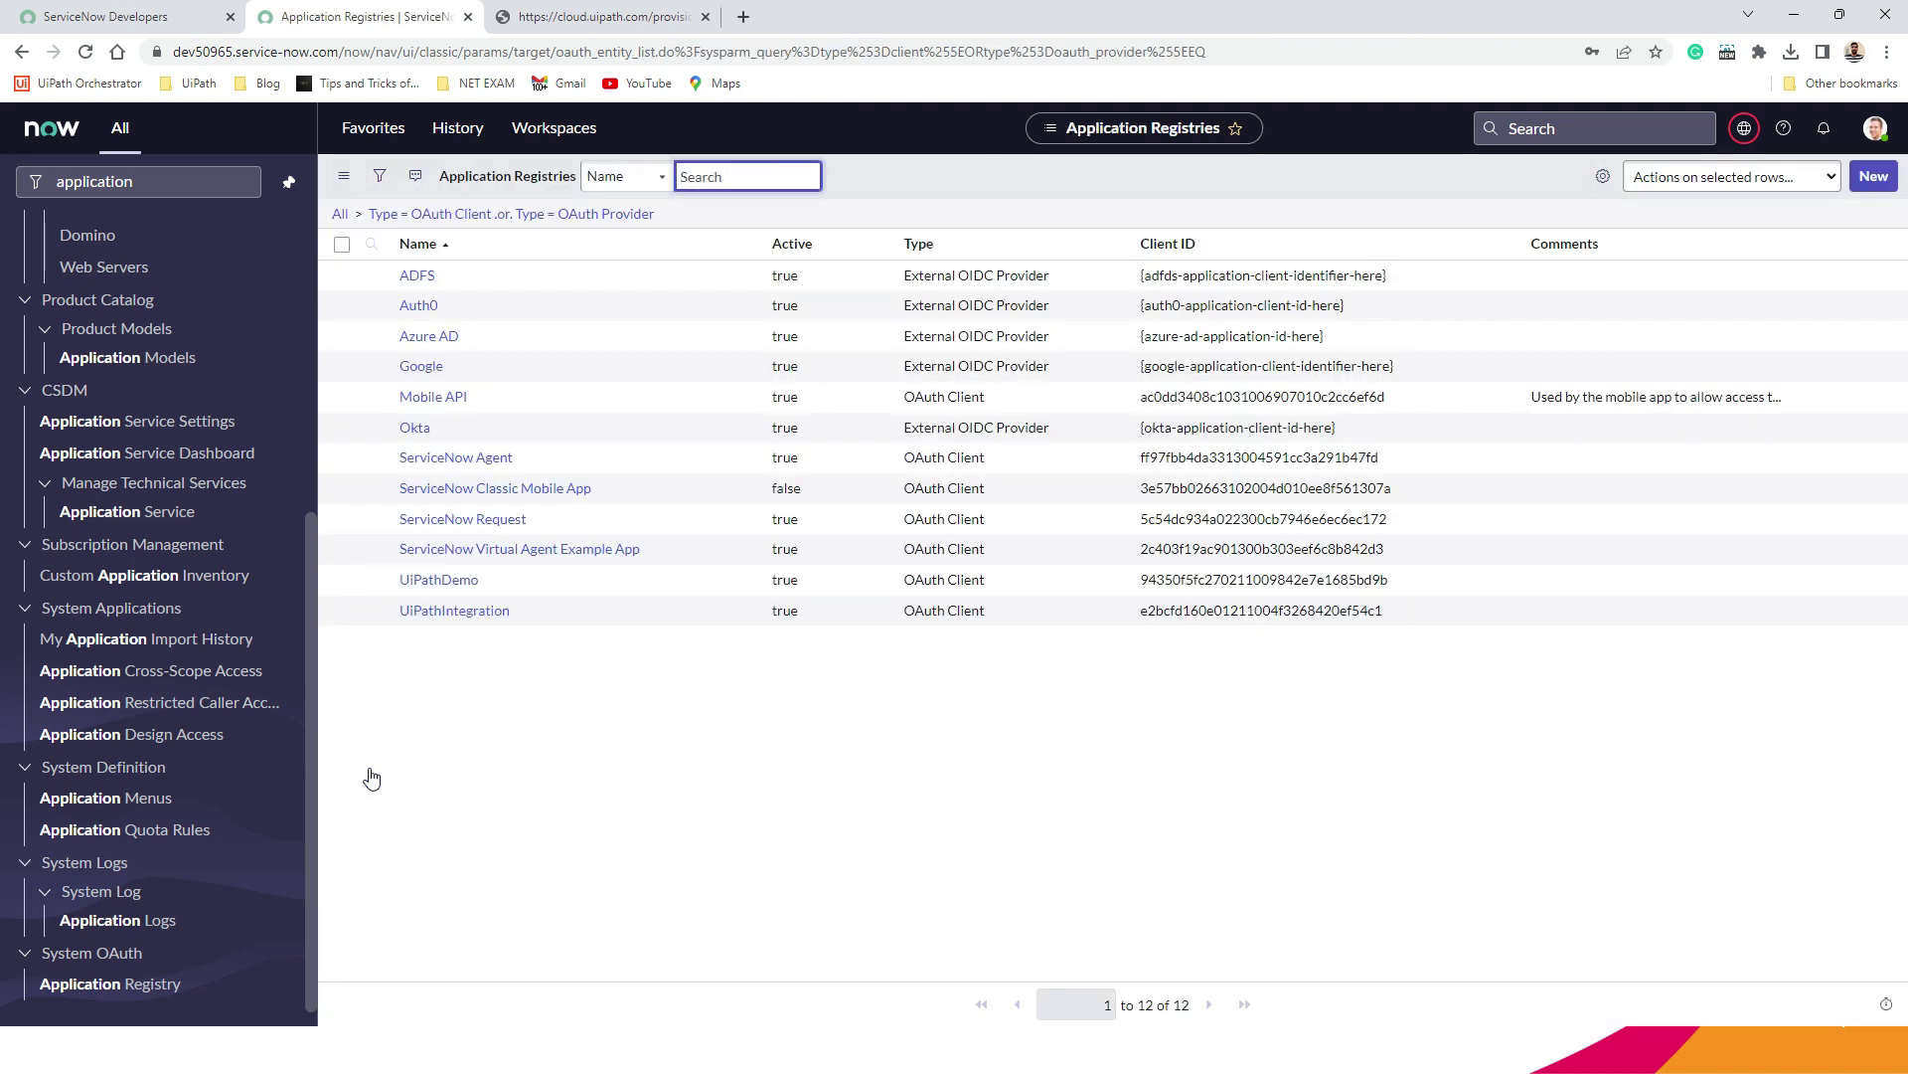
pyautogui.click(455, 613)
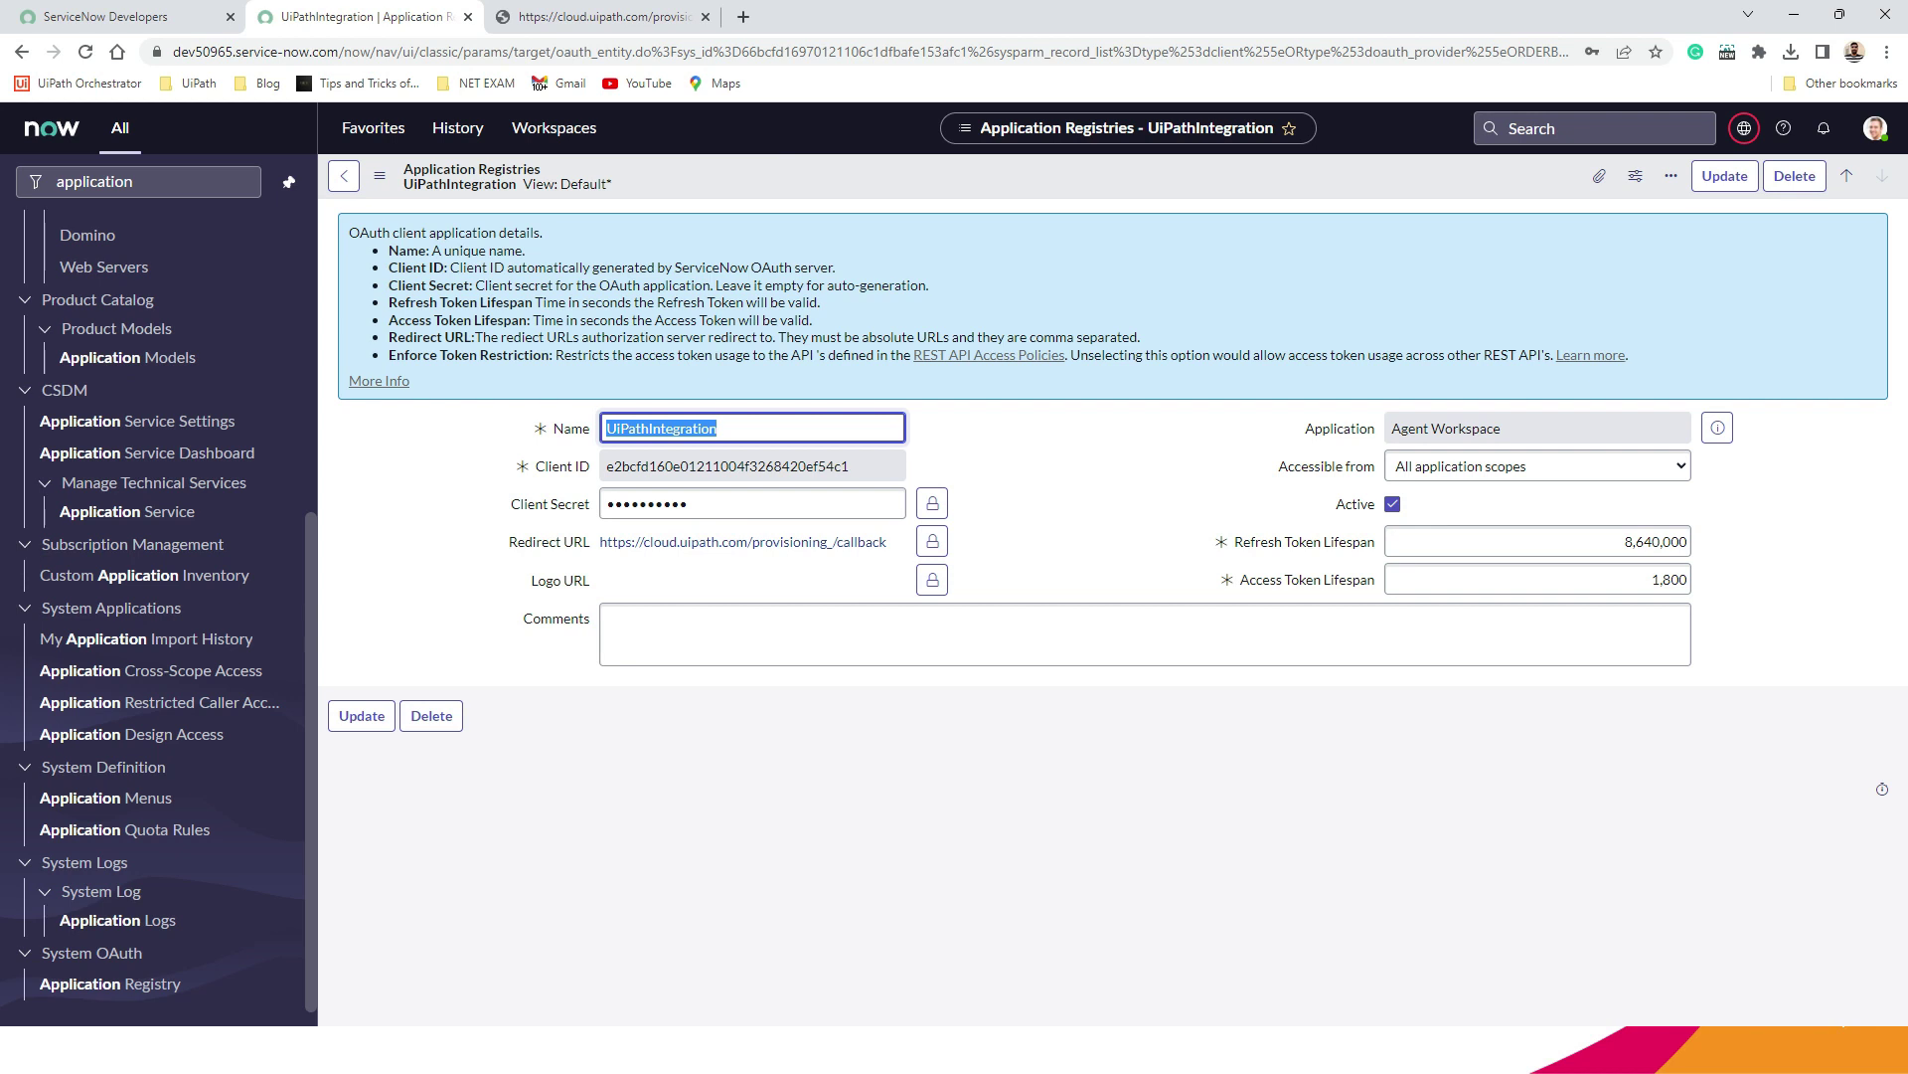
# Switch to UiPath Integration Service and add a new connection for the ServiceNow connector, found by searching "ser"
pyautogui.hotkey('alt', 'Tab')
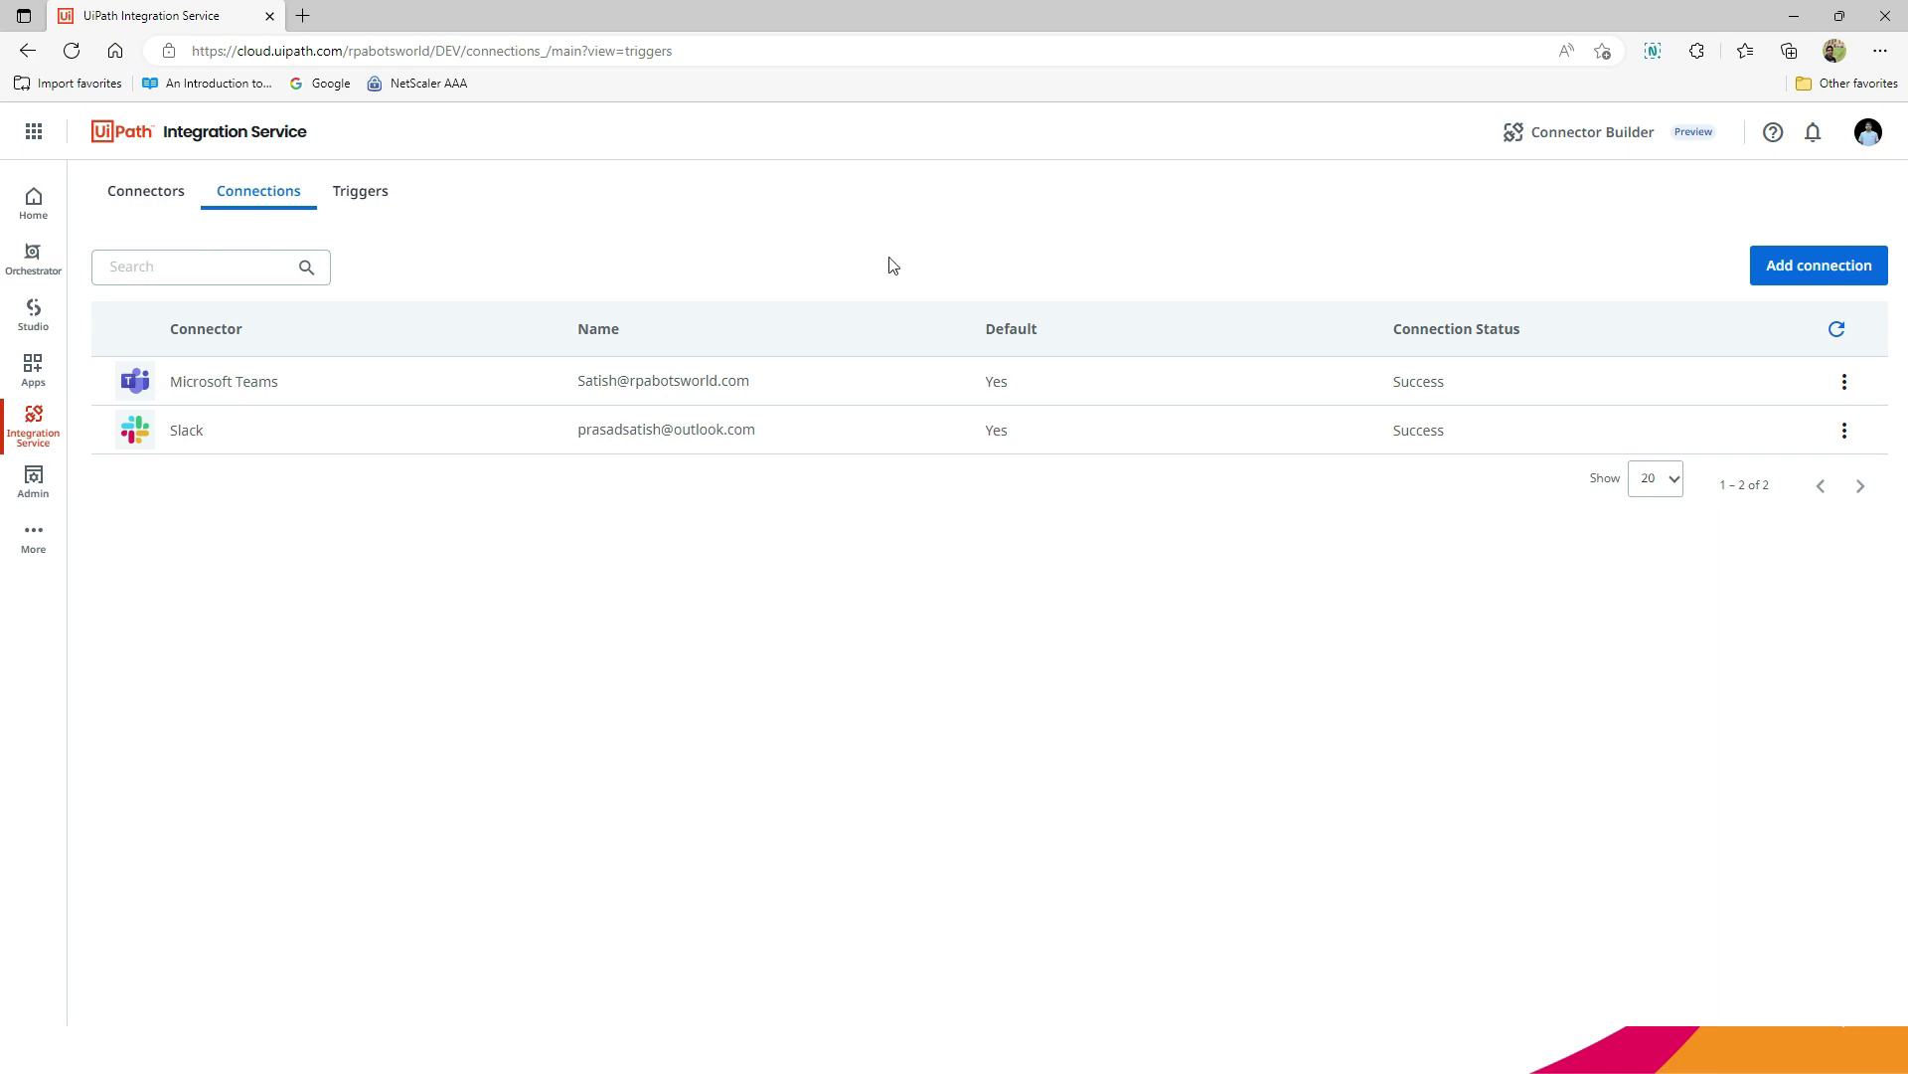
pyautogui.click(164, 199)
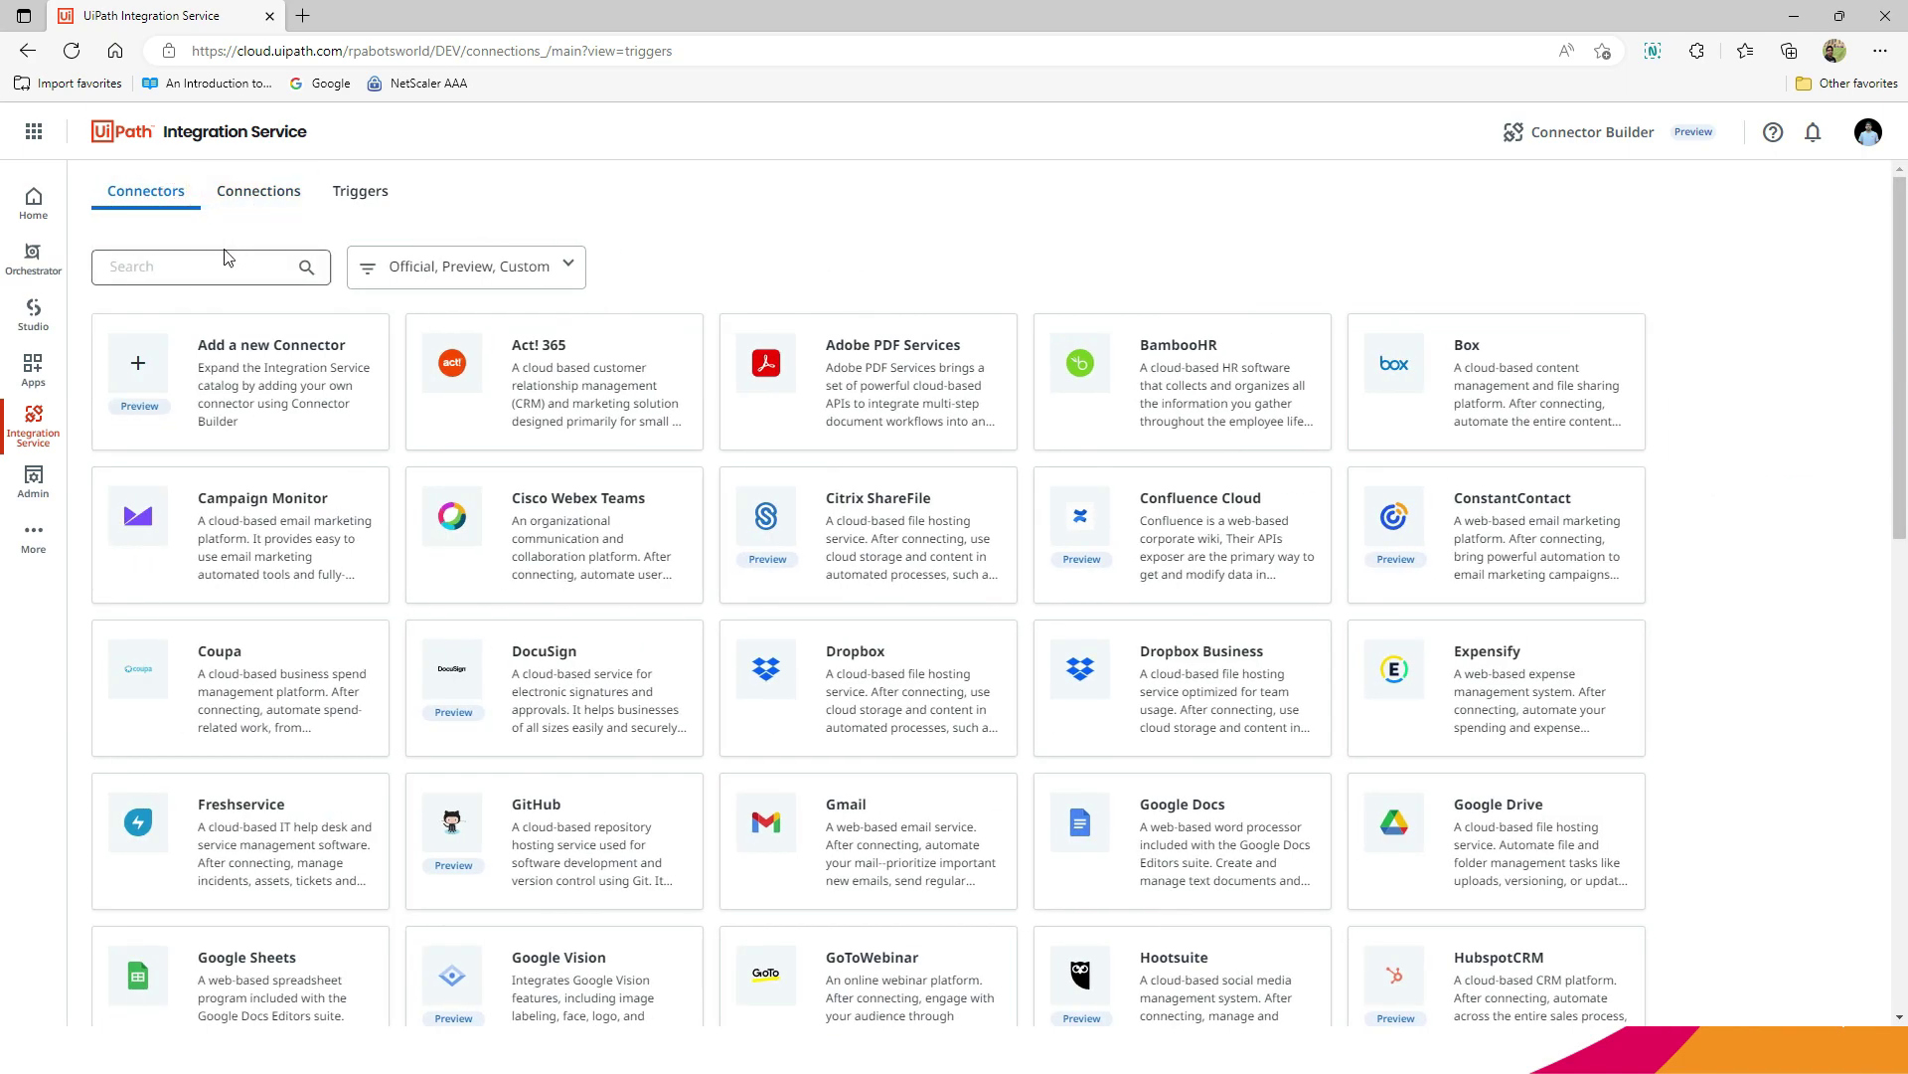
pyautogui.click(247, 204)
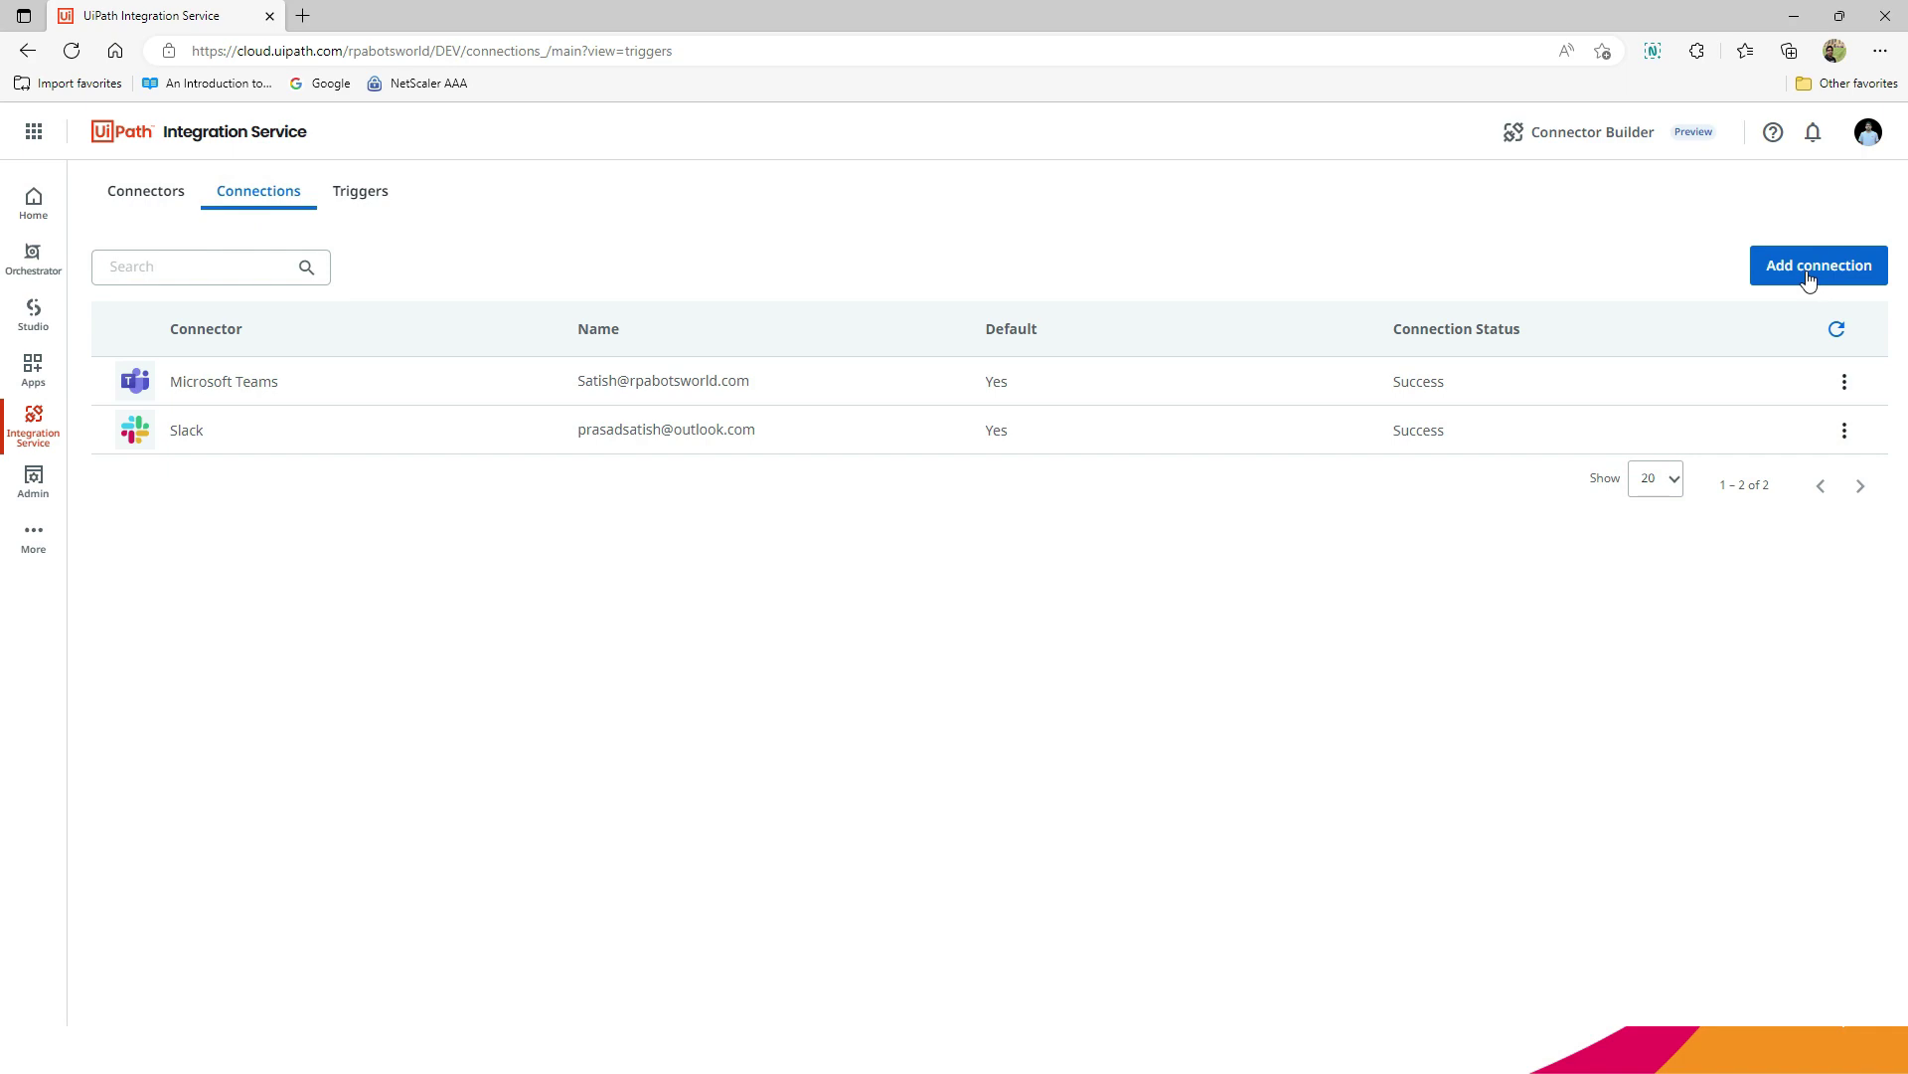
pyautogui.click(1810, 279)
pyautogui.click(716, 351)
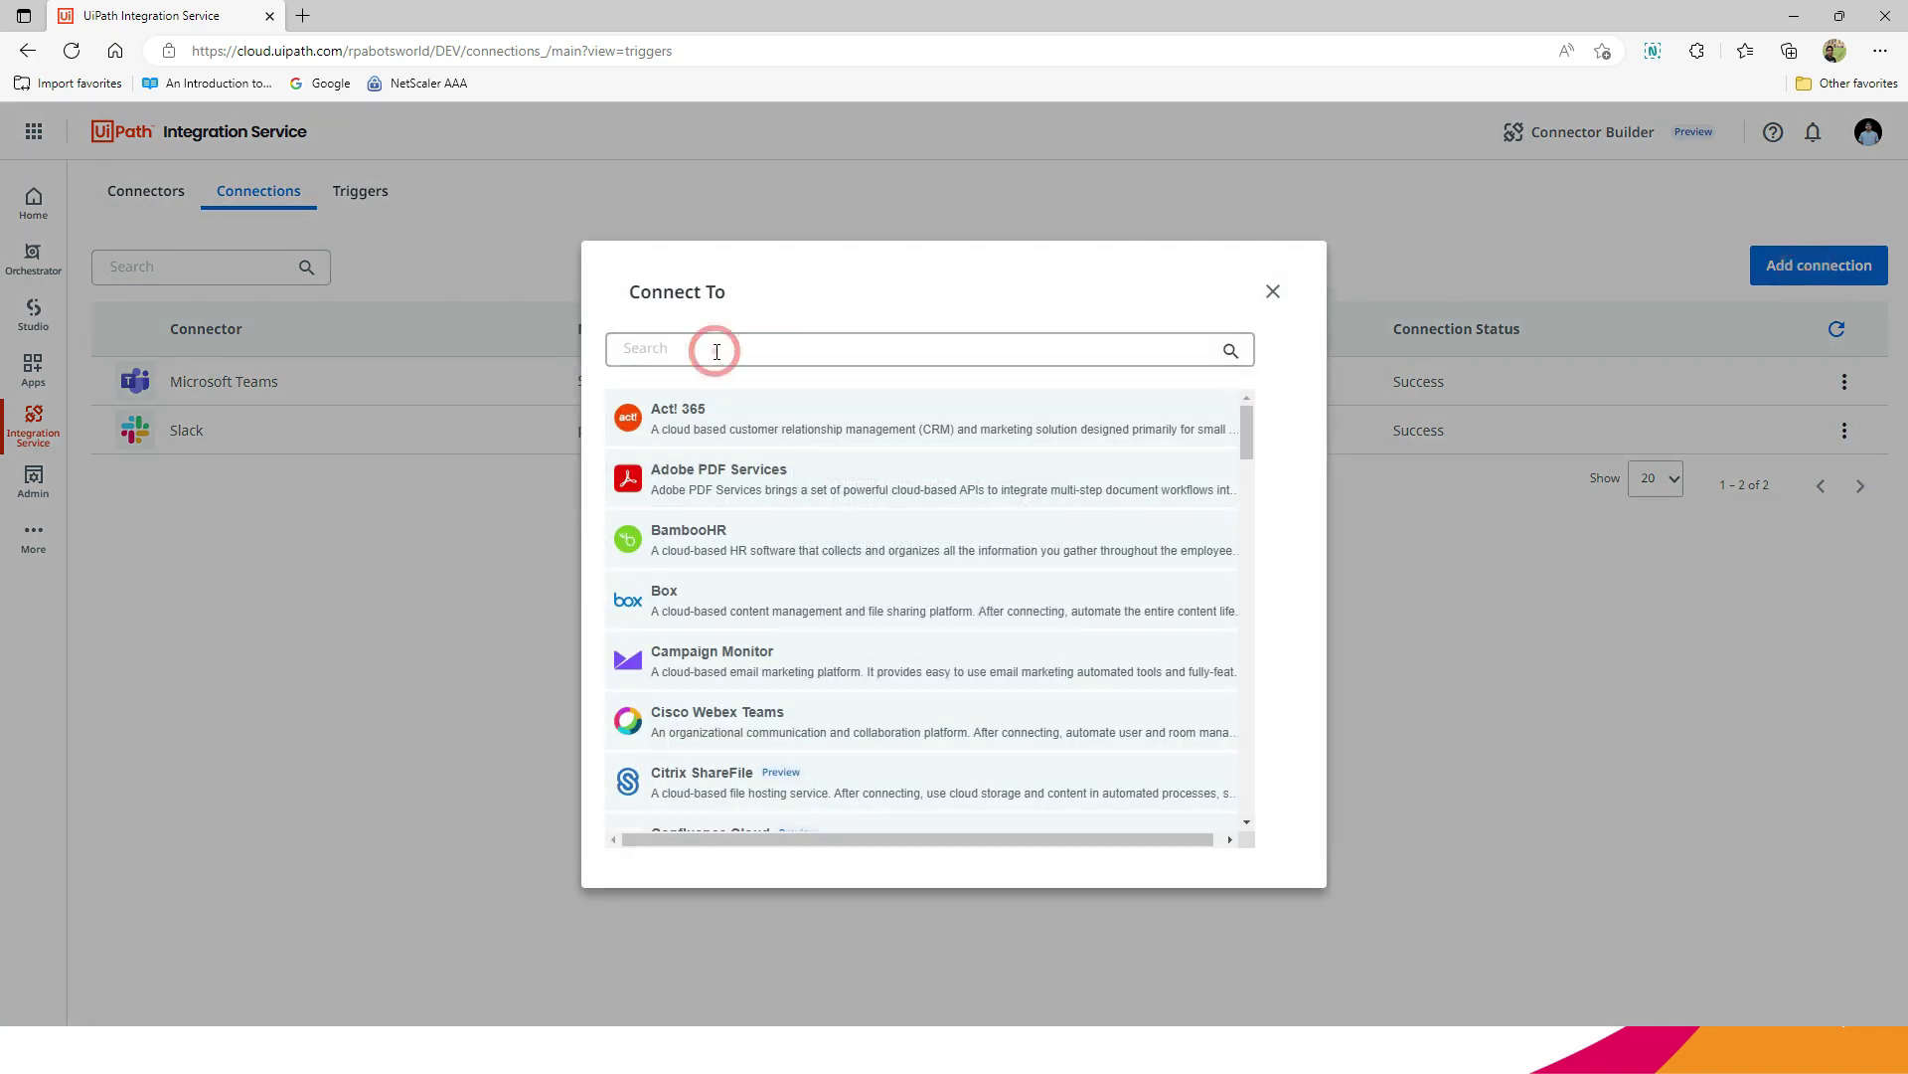
pyautogui.write('ser')
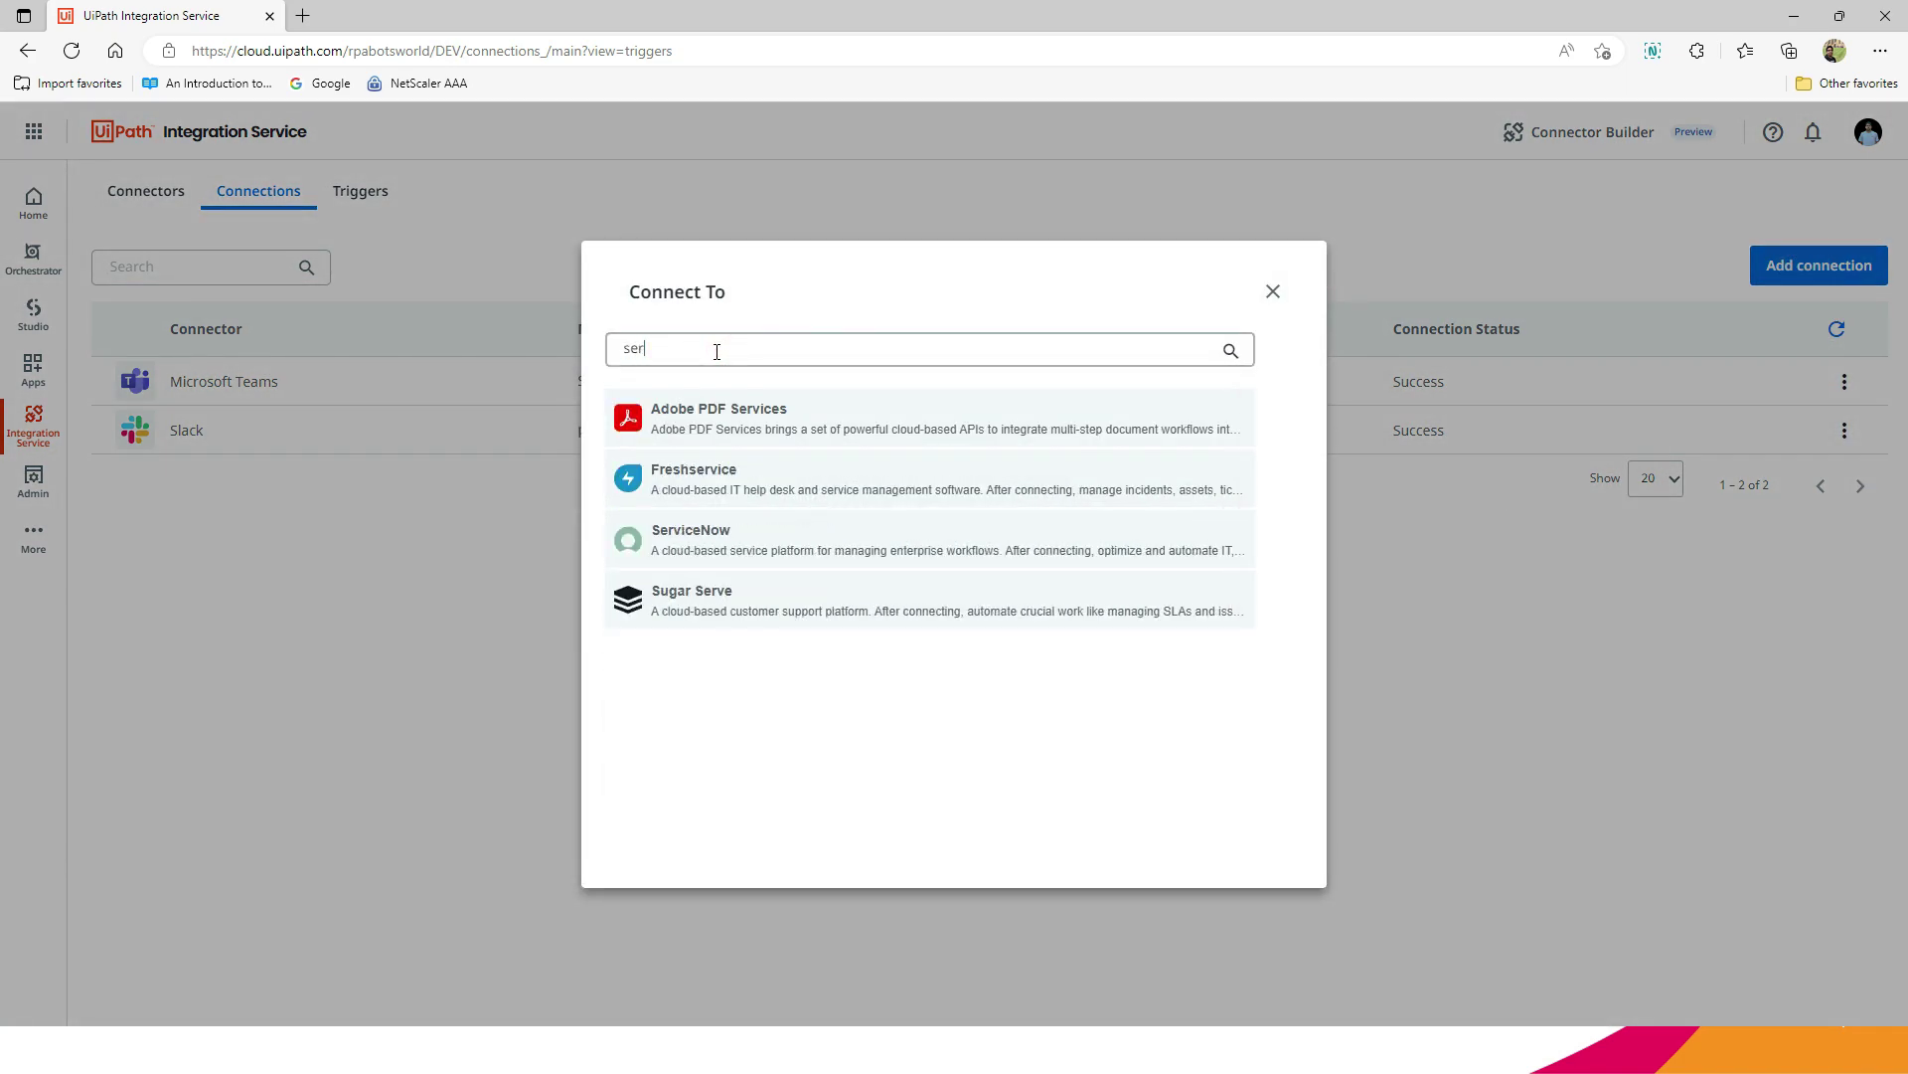
pyautogui.click(780, 548)
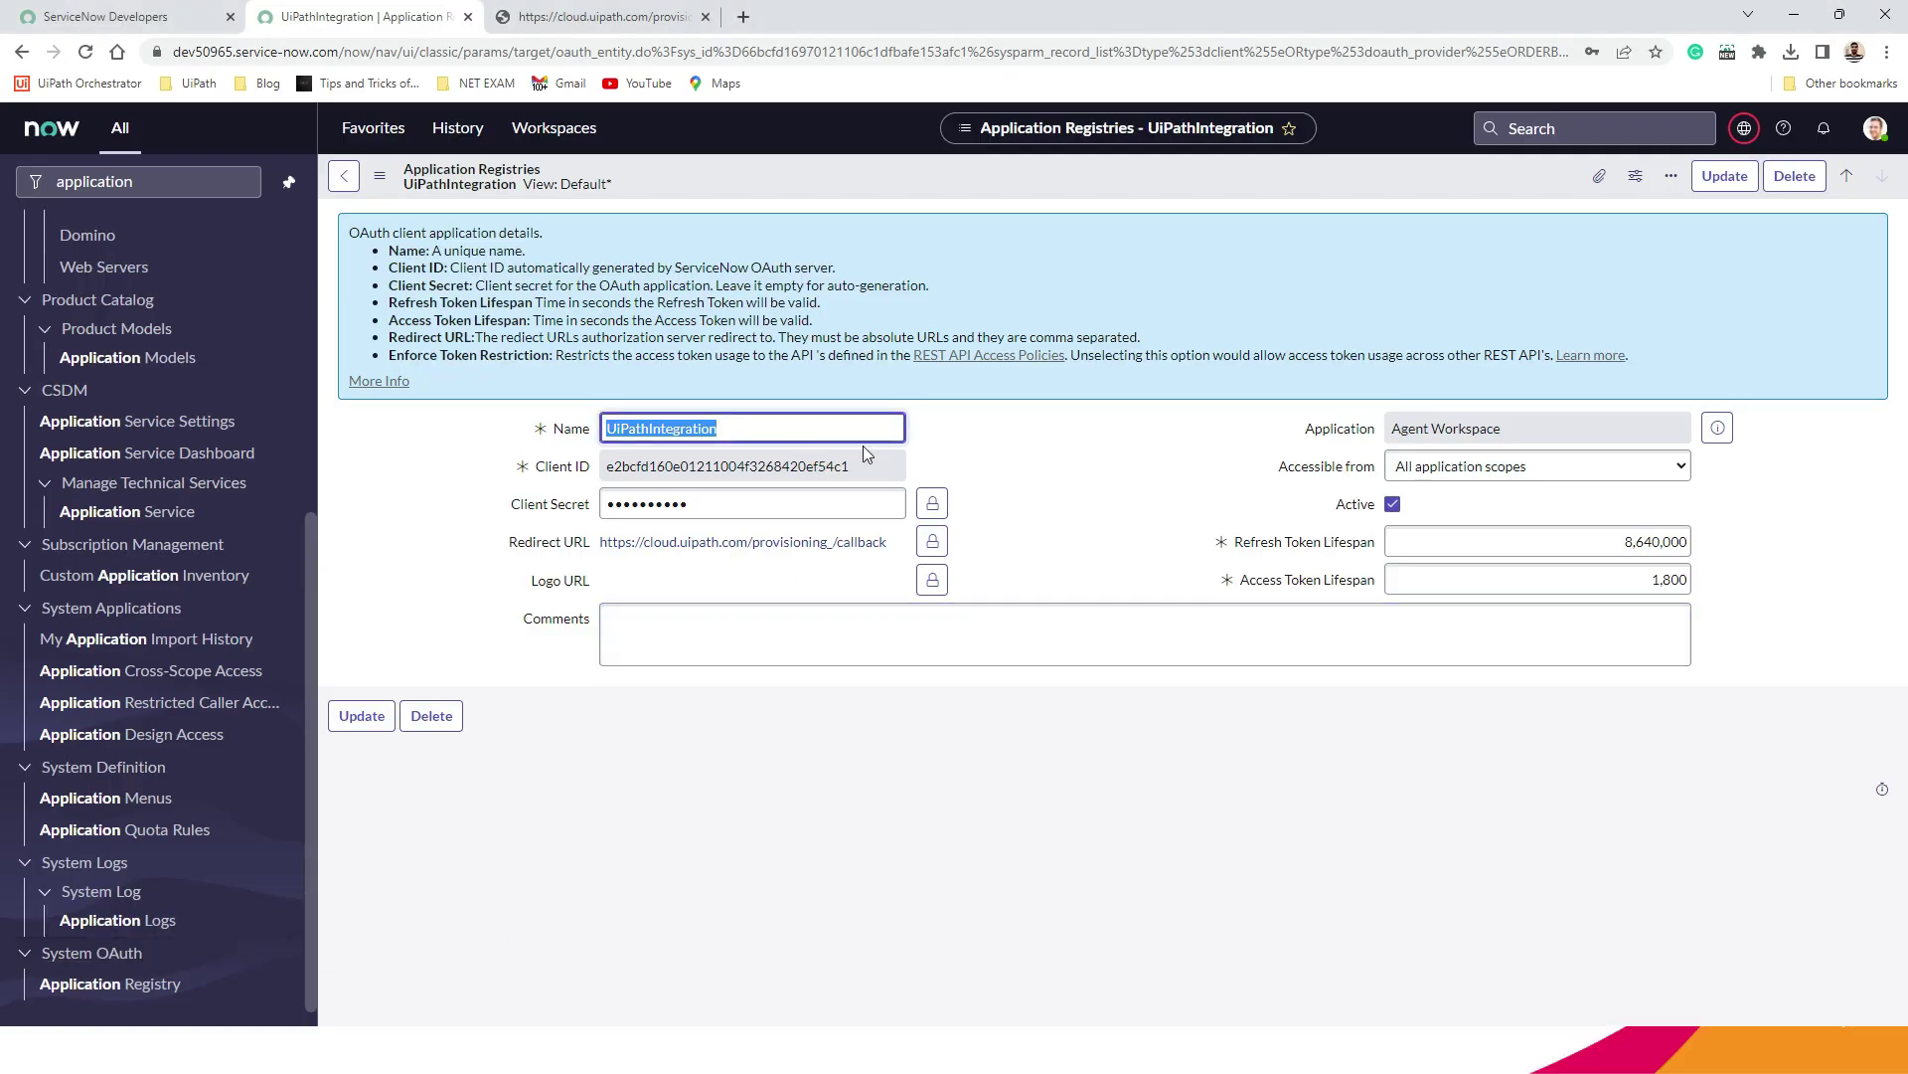
# Copy the client ID from the UiPathIntegration record and replace the prefilled Client ID in the ServiceNow connection form with it
pyautogui.click(999, 441)
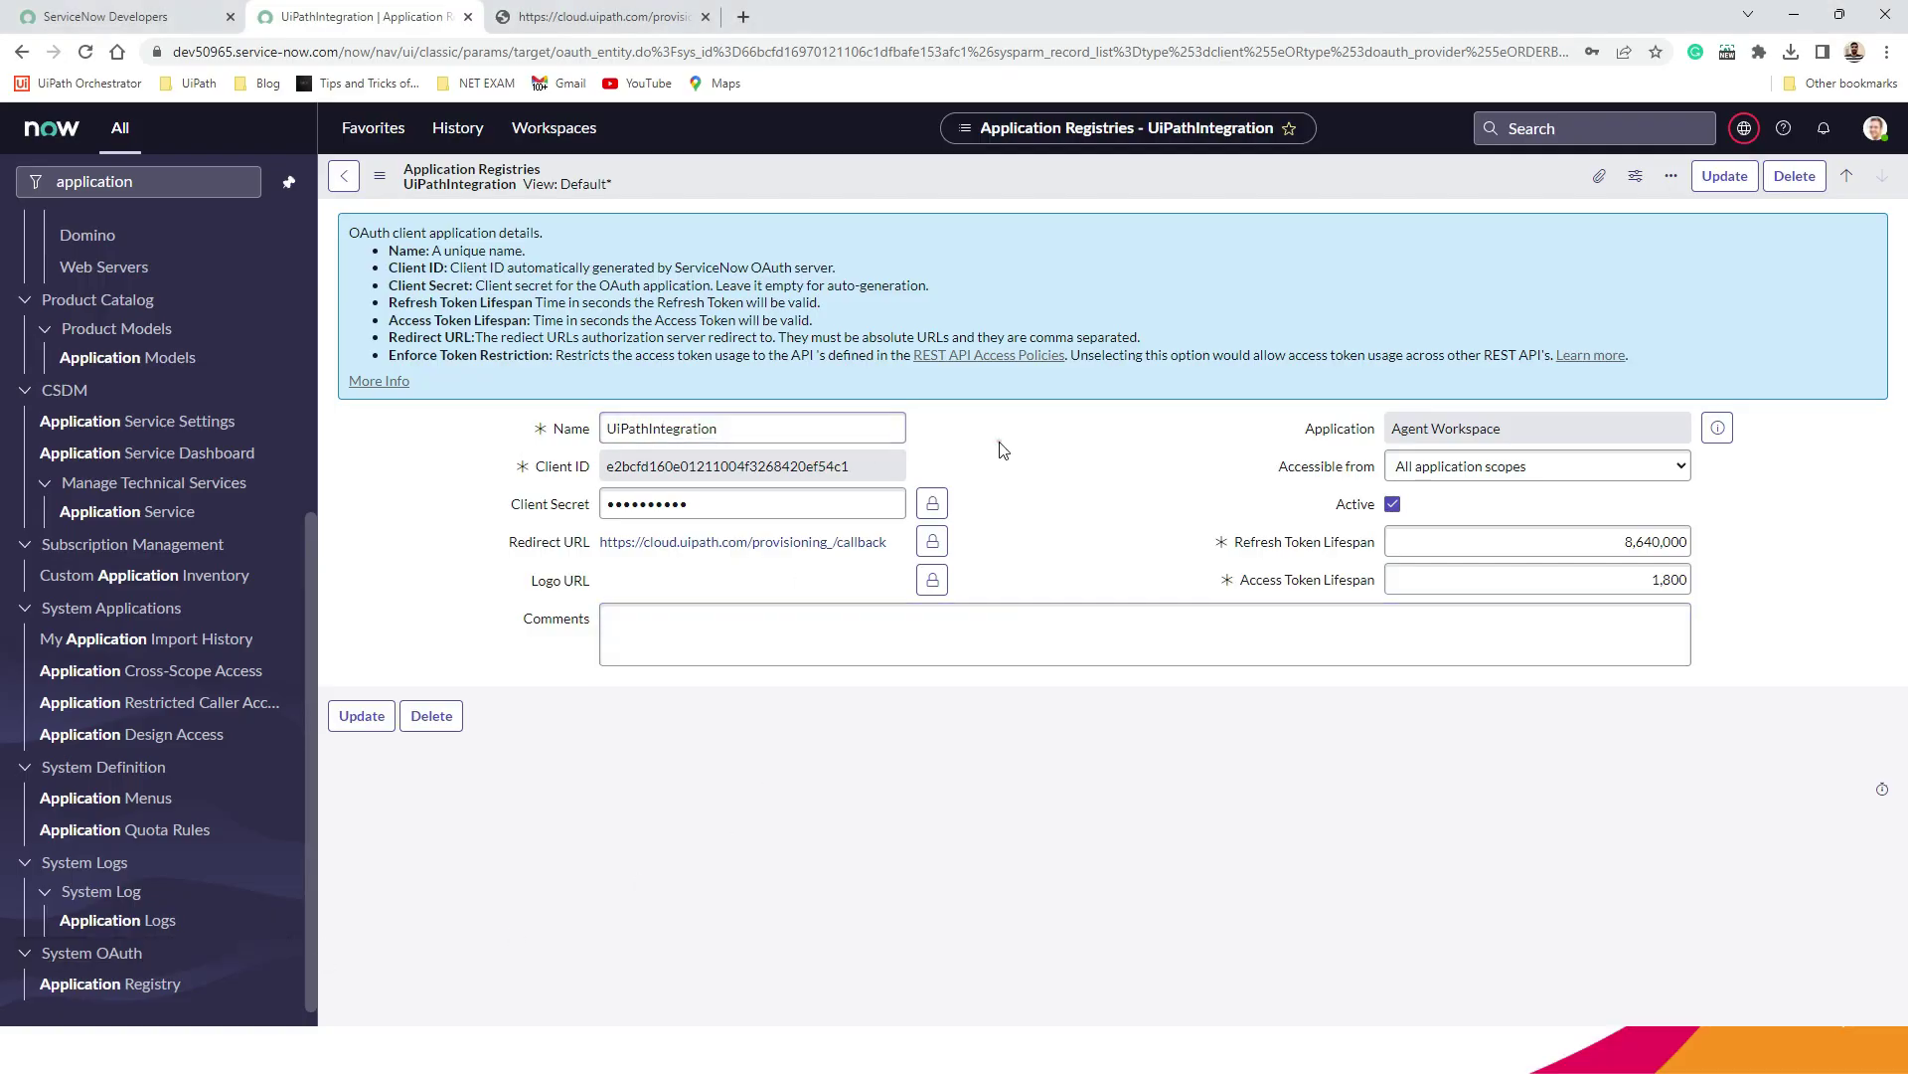
pyautogui.moveTo(871, 467); pyautogui.dragTo(609, 487)
pyautogui.hotkey('ctrl', 'c')
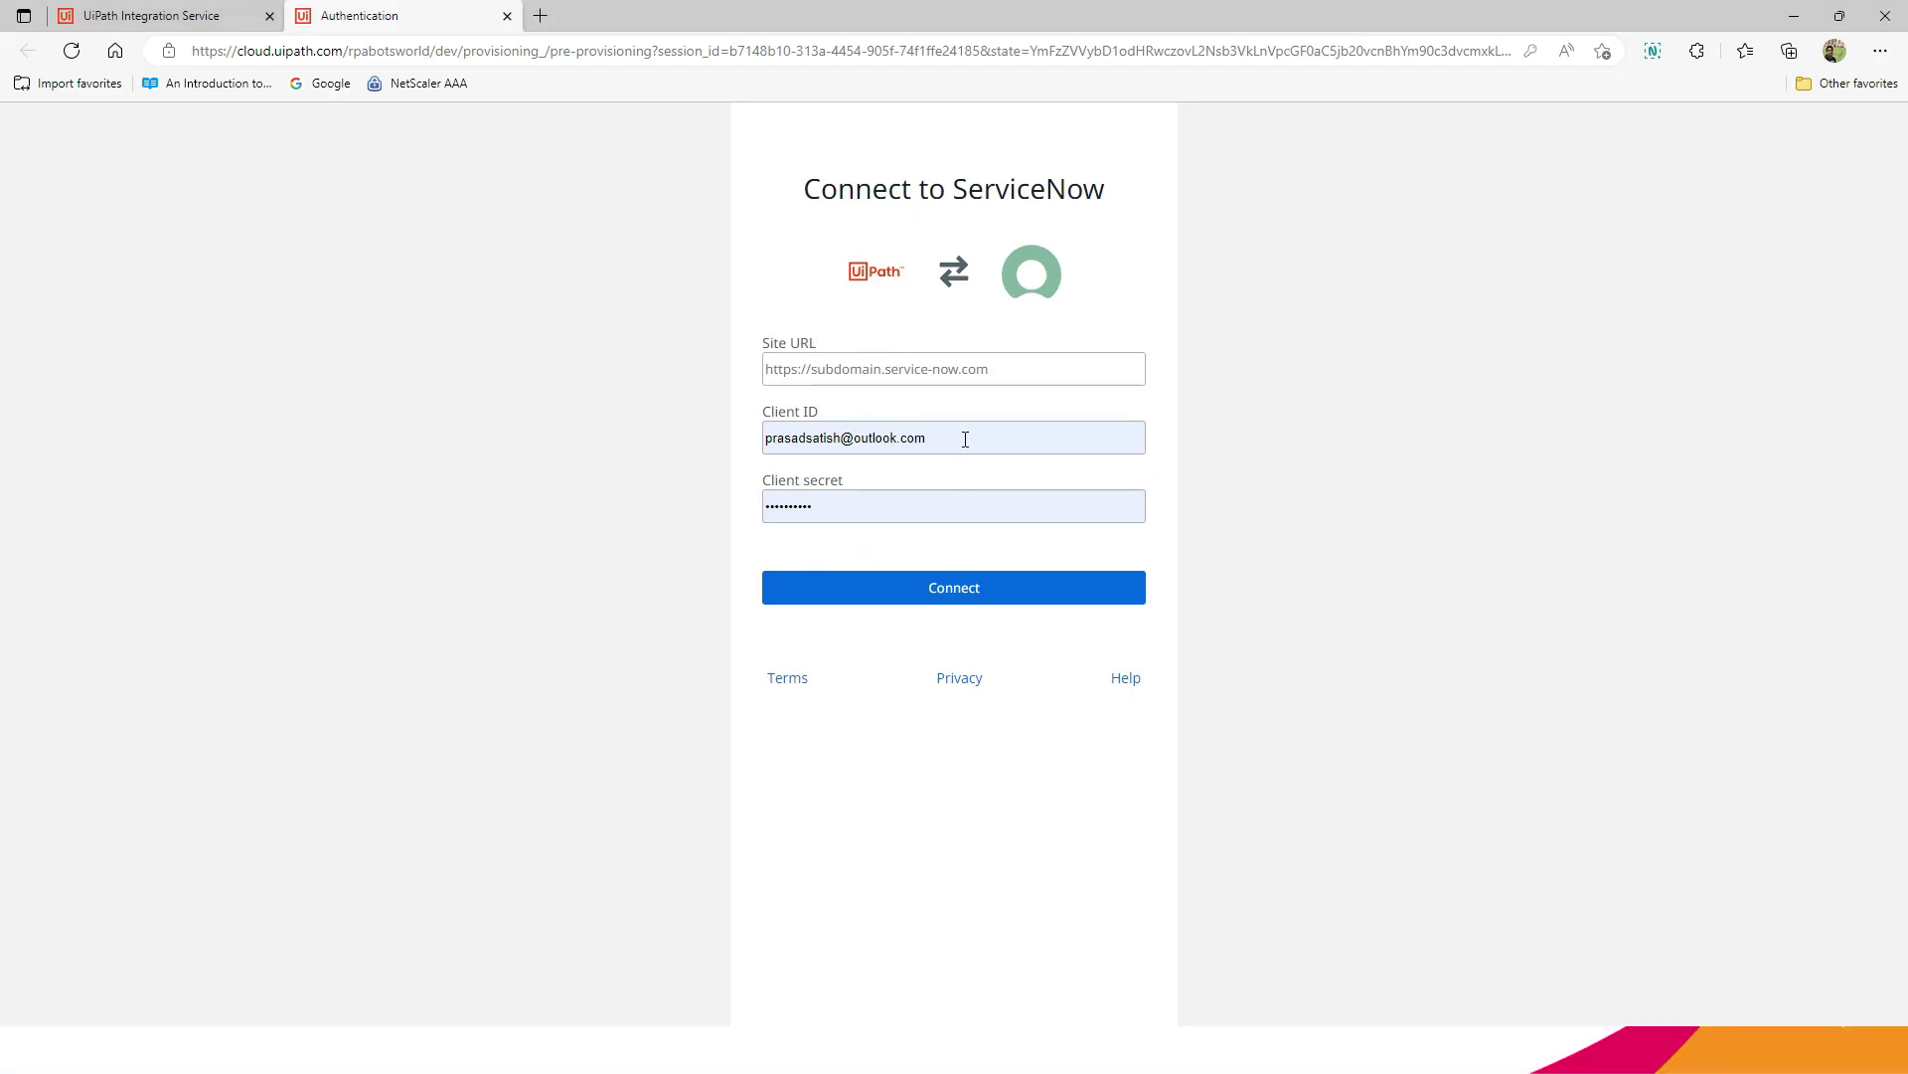
pyautogui.tripleClick(963, 437)
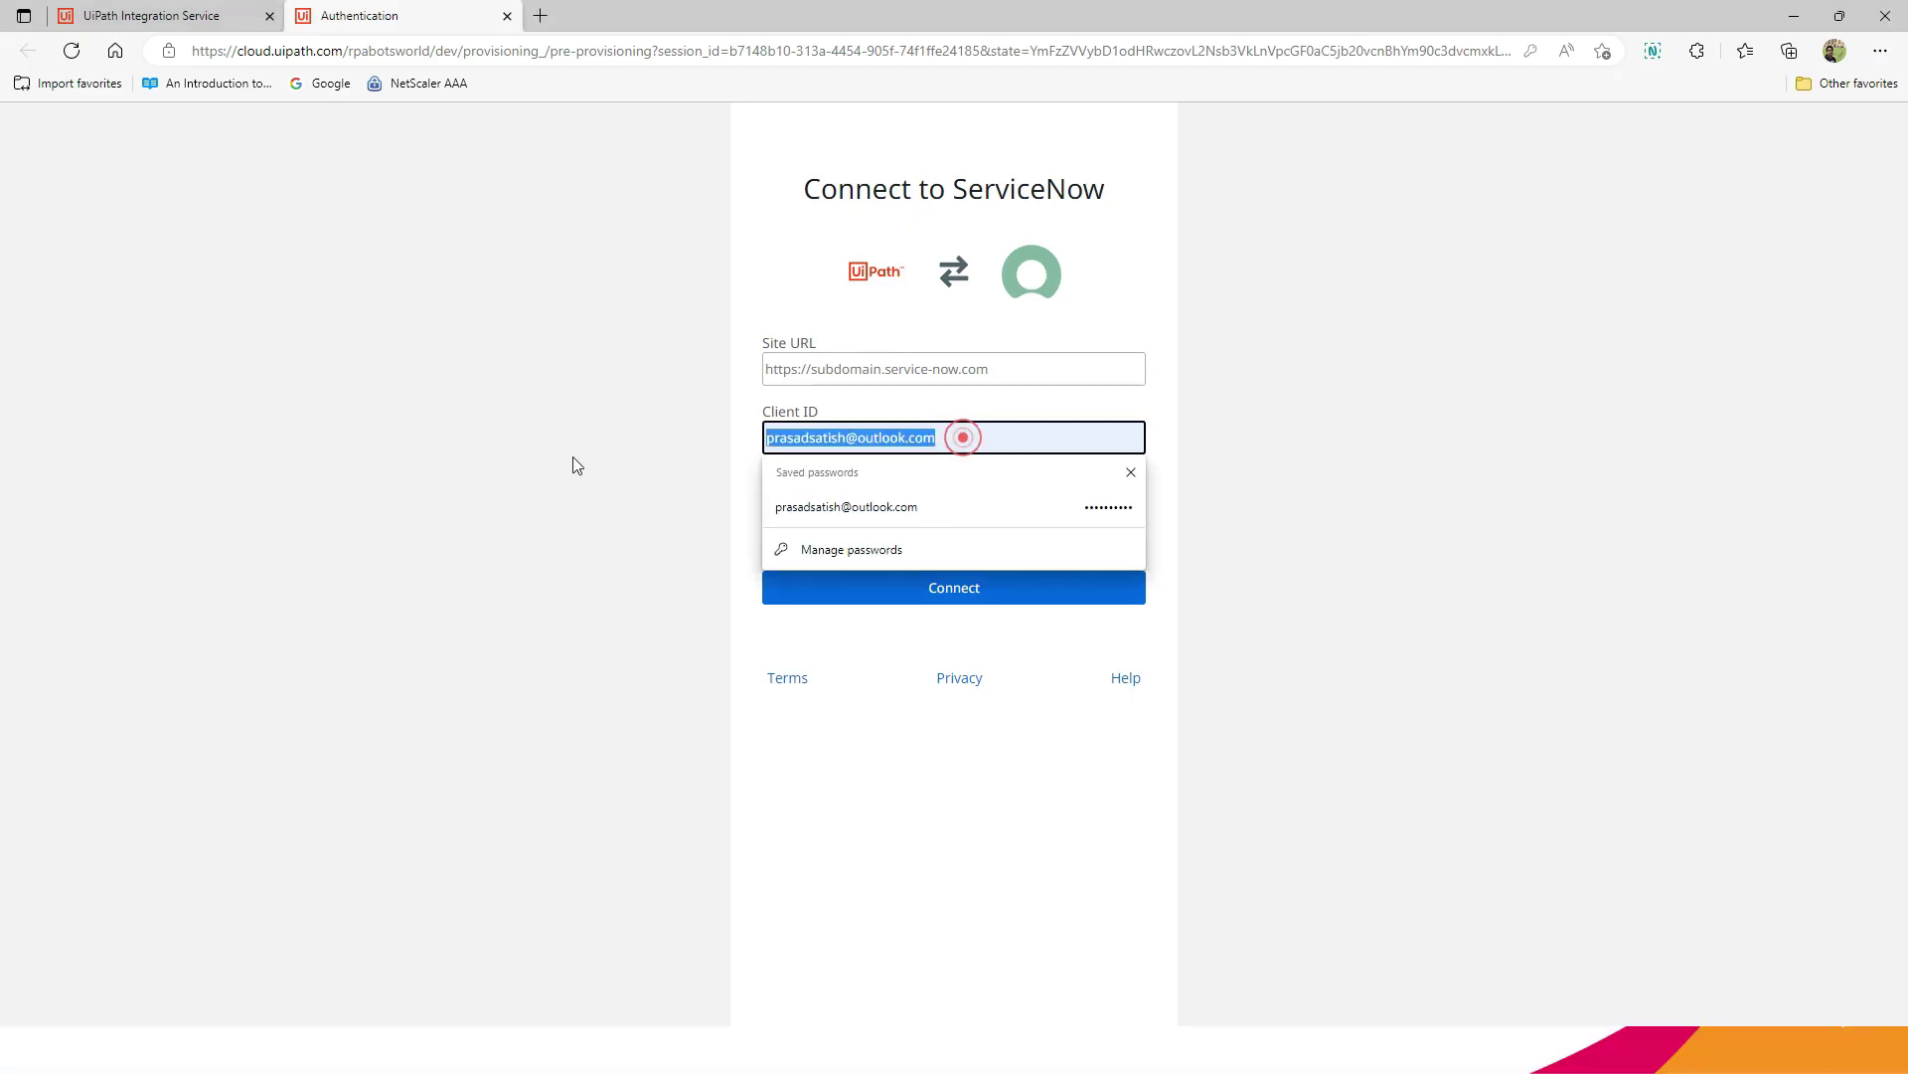
pyautogui.press('BackSpace')
pyautogui.hotkey('ctrl', 'v')
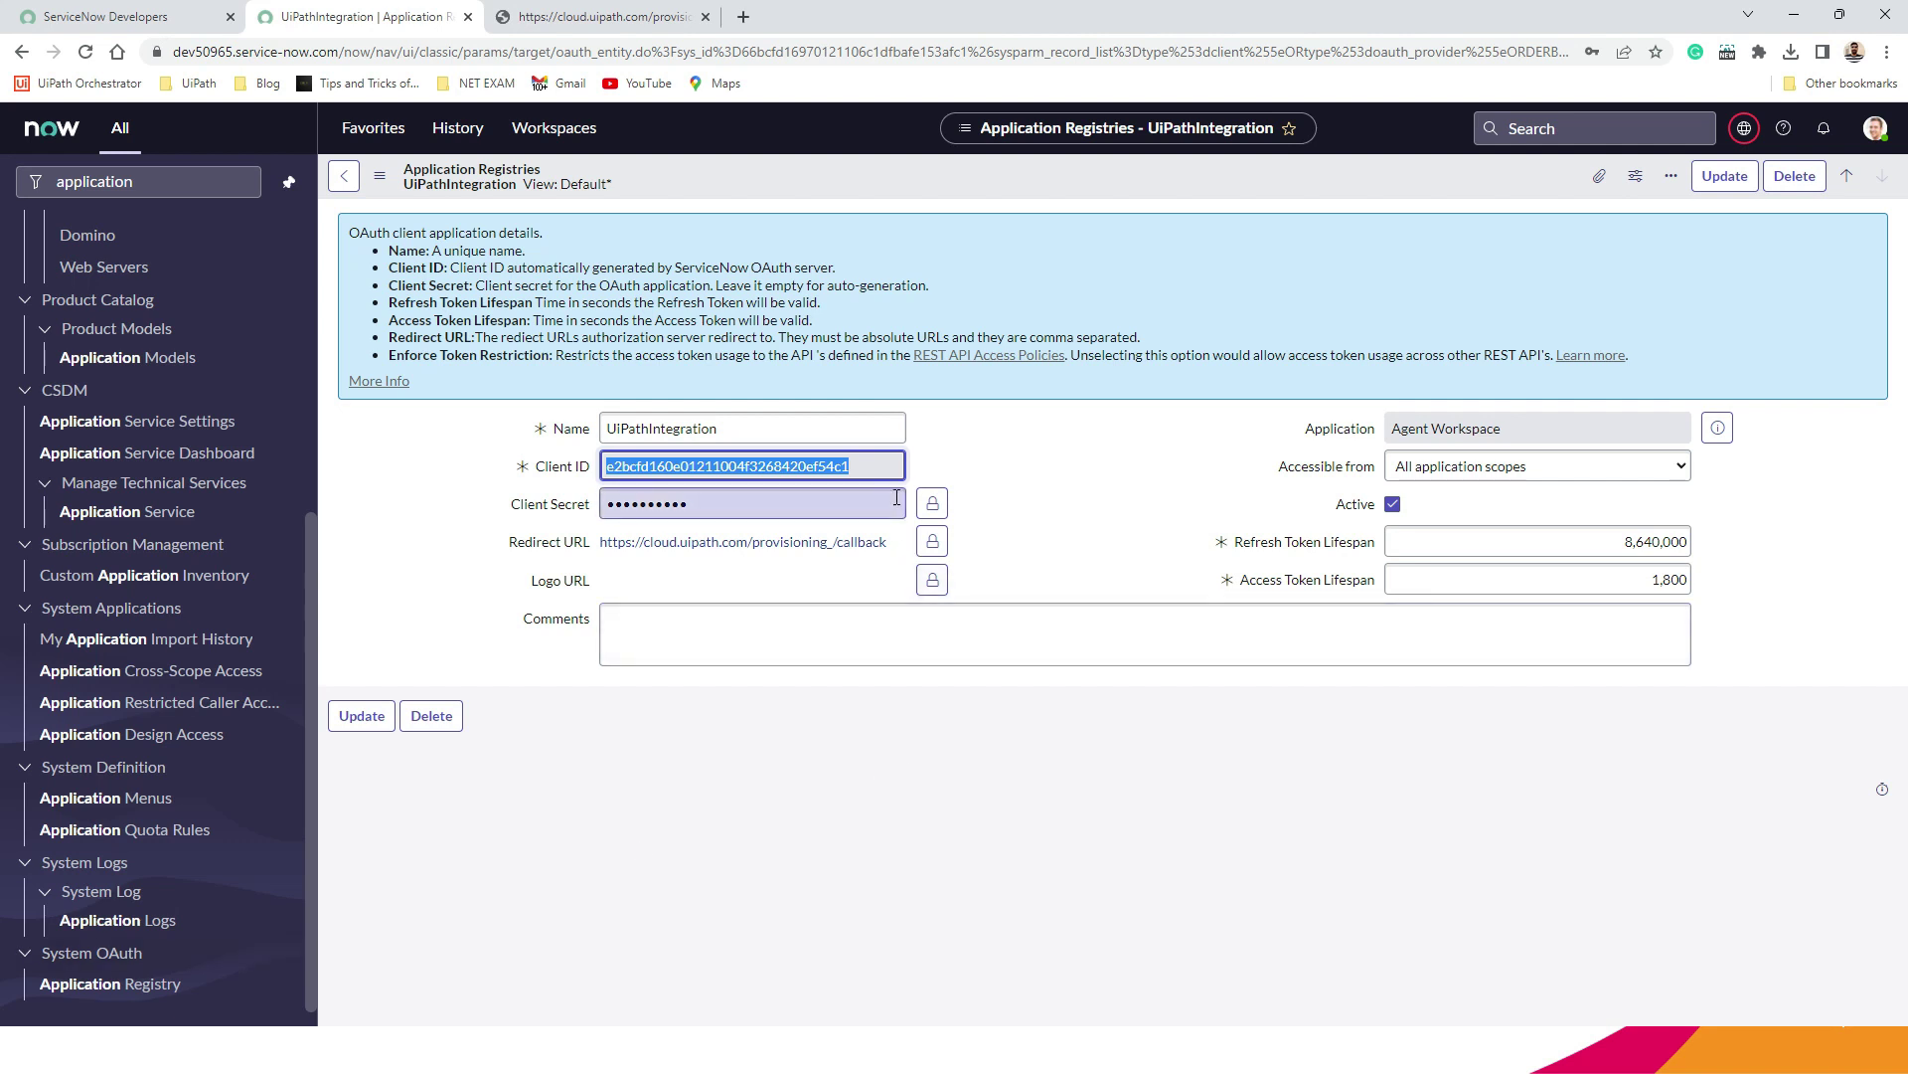
# Reveal the client secret in the UiPathIntegration record and copy it into the connection form's Client secret field
pyautogui.click(932, 505)
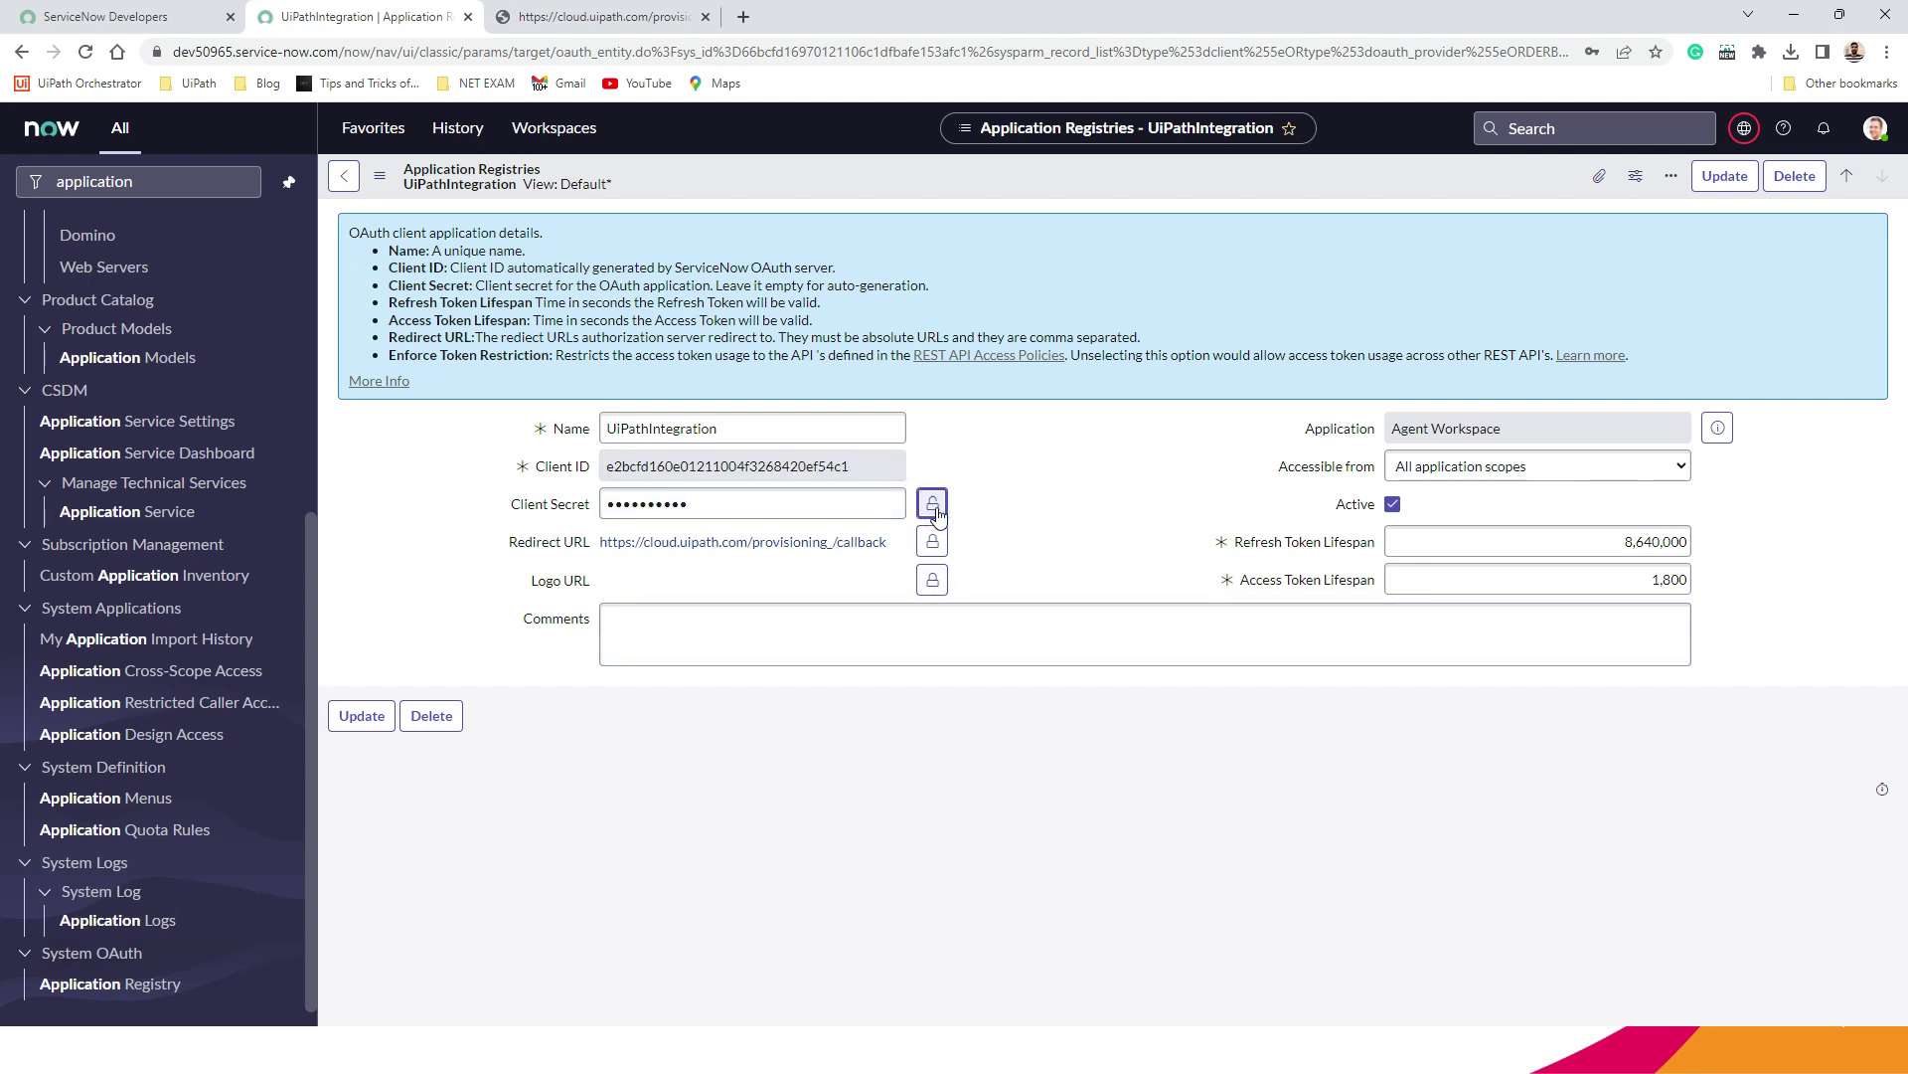
pyautogui.click(751, 539)
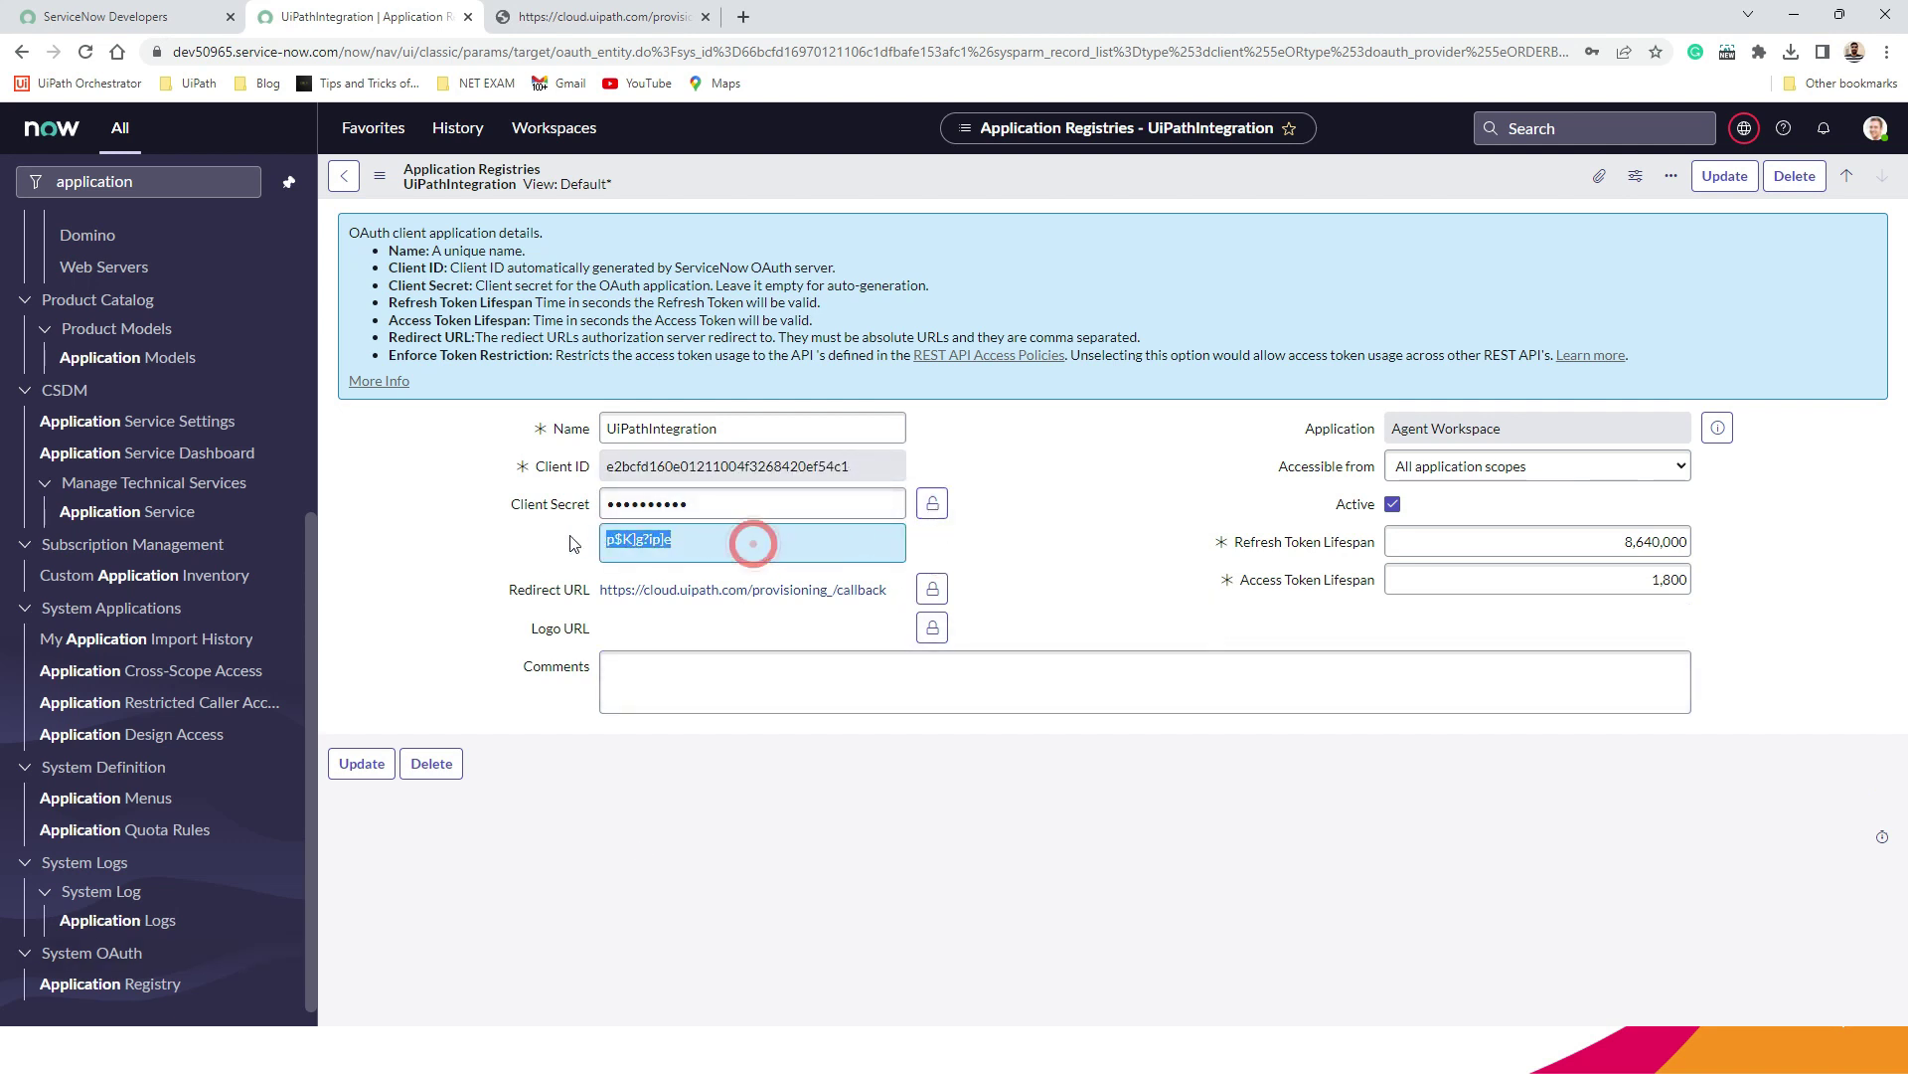
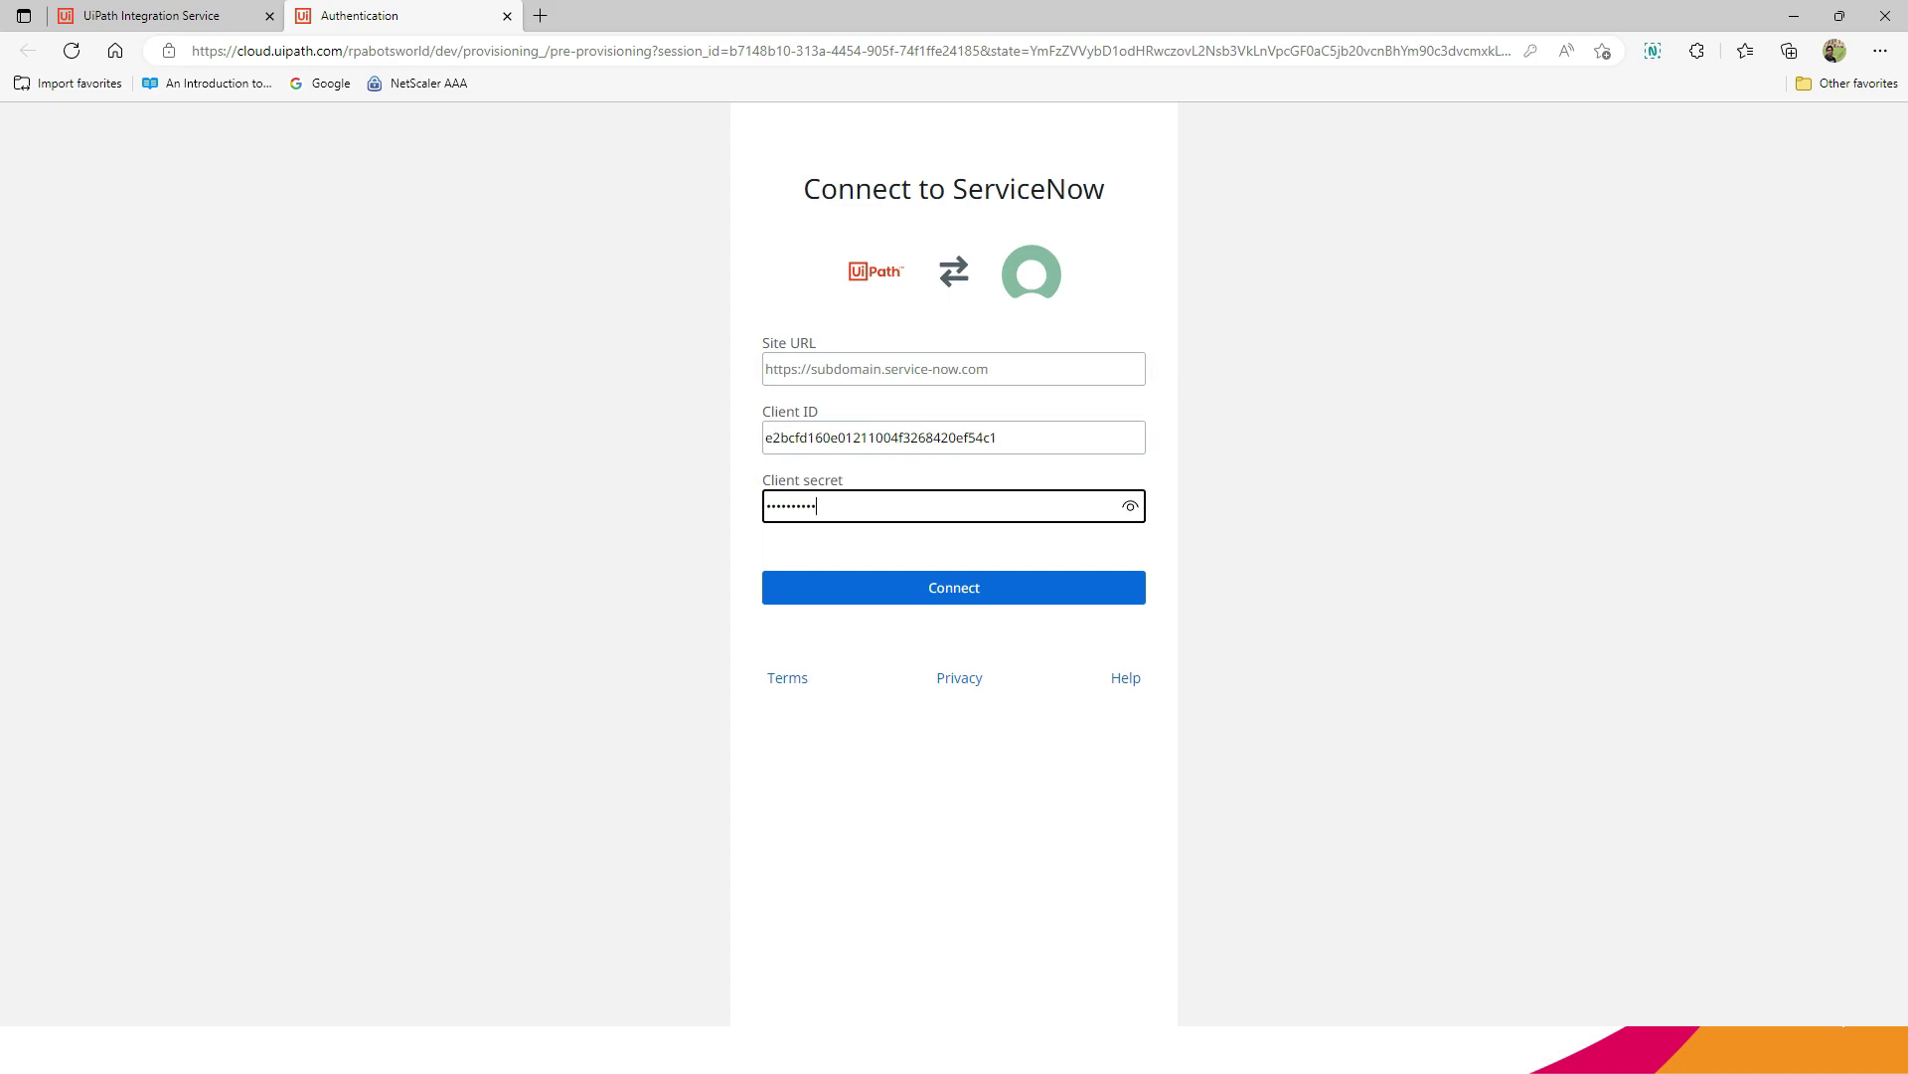
pyautogui.hotkey('alt', 'Tab')
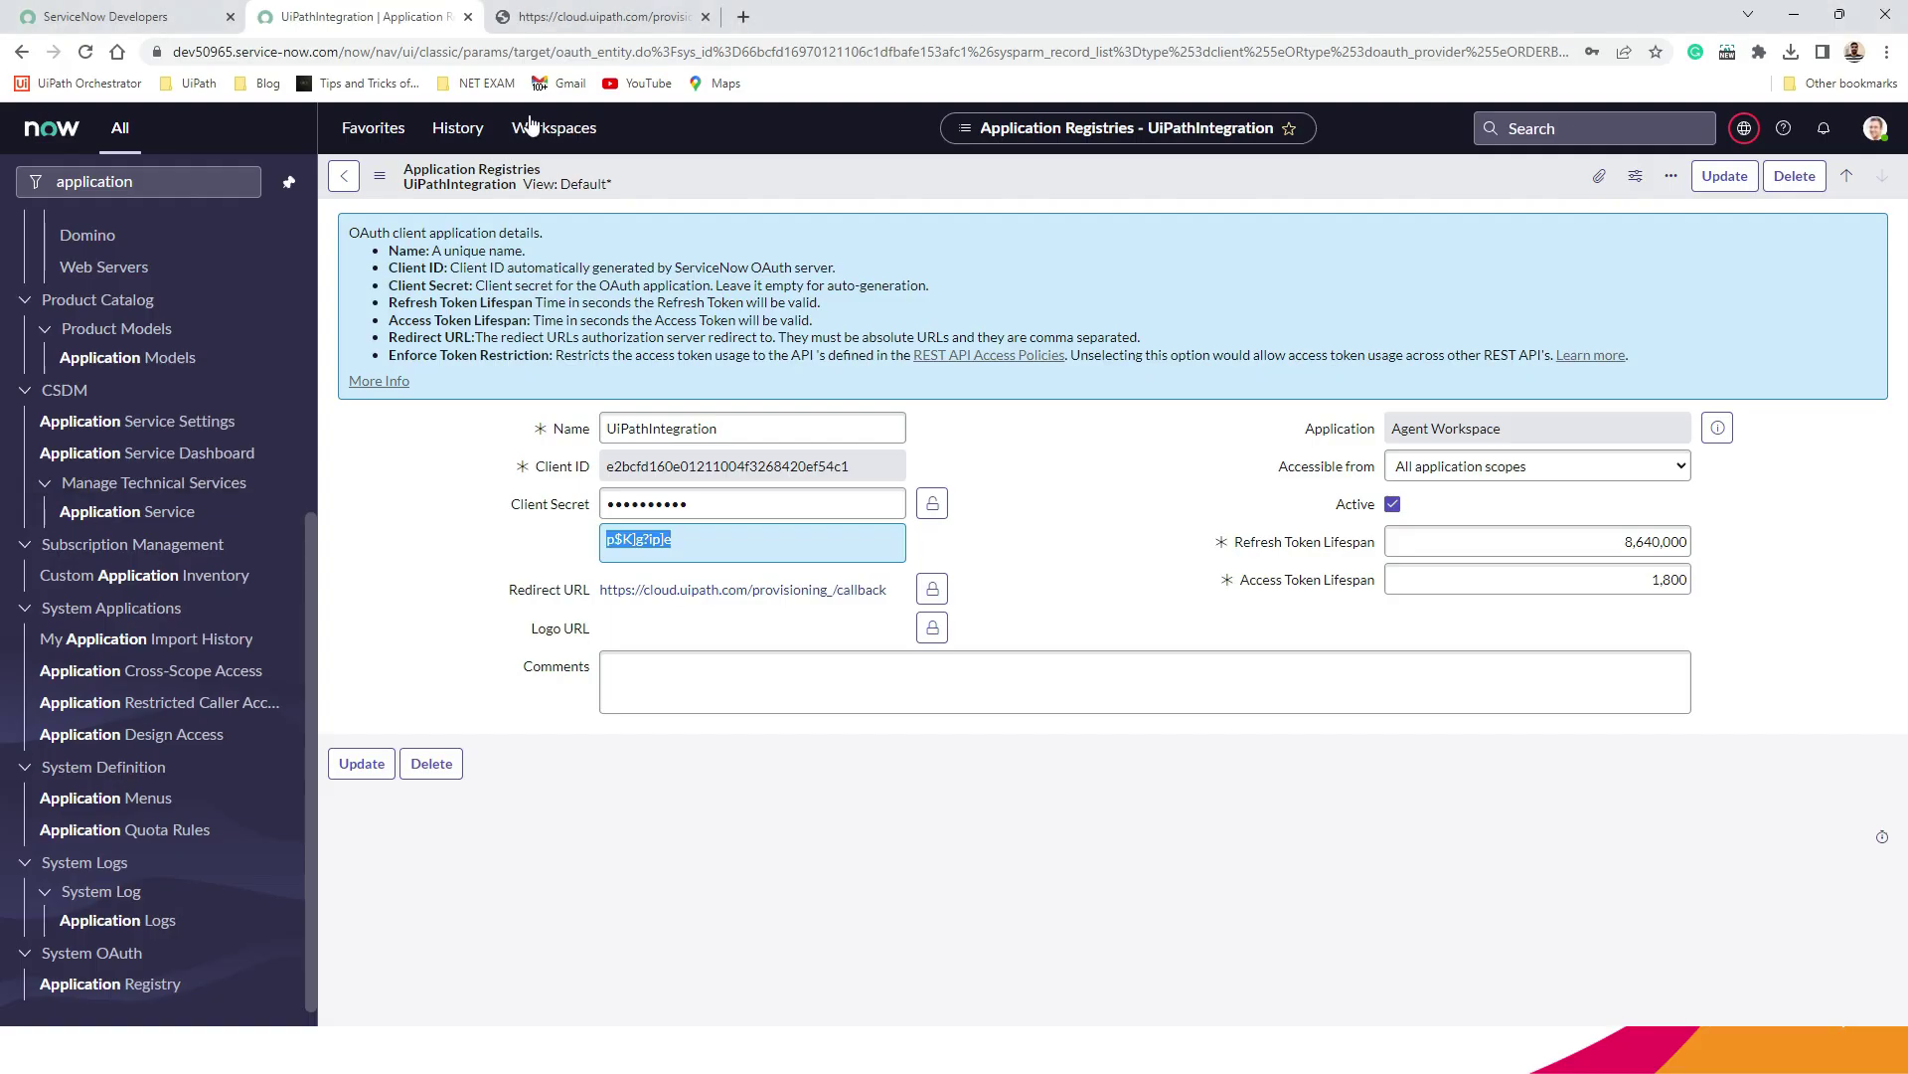
pyautogui.moveTo(342, 51); pyautogui.dragTo(171, 28)
pyautogui.hotkey('ctrl', 'c')
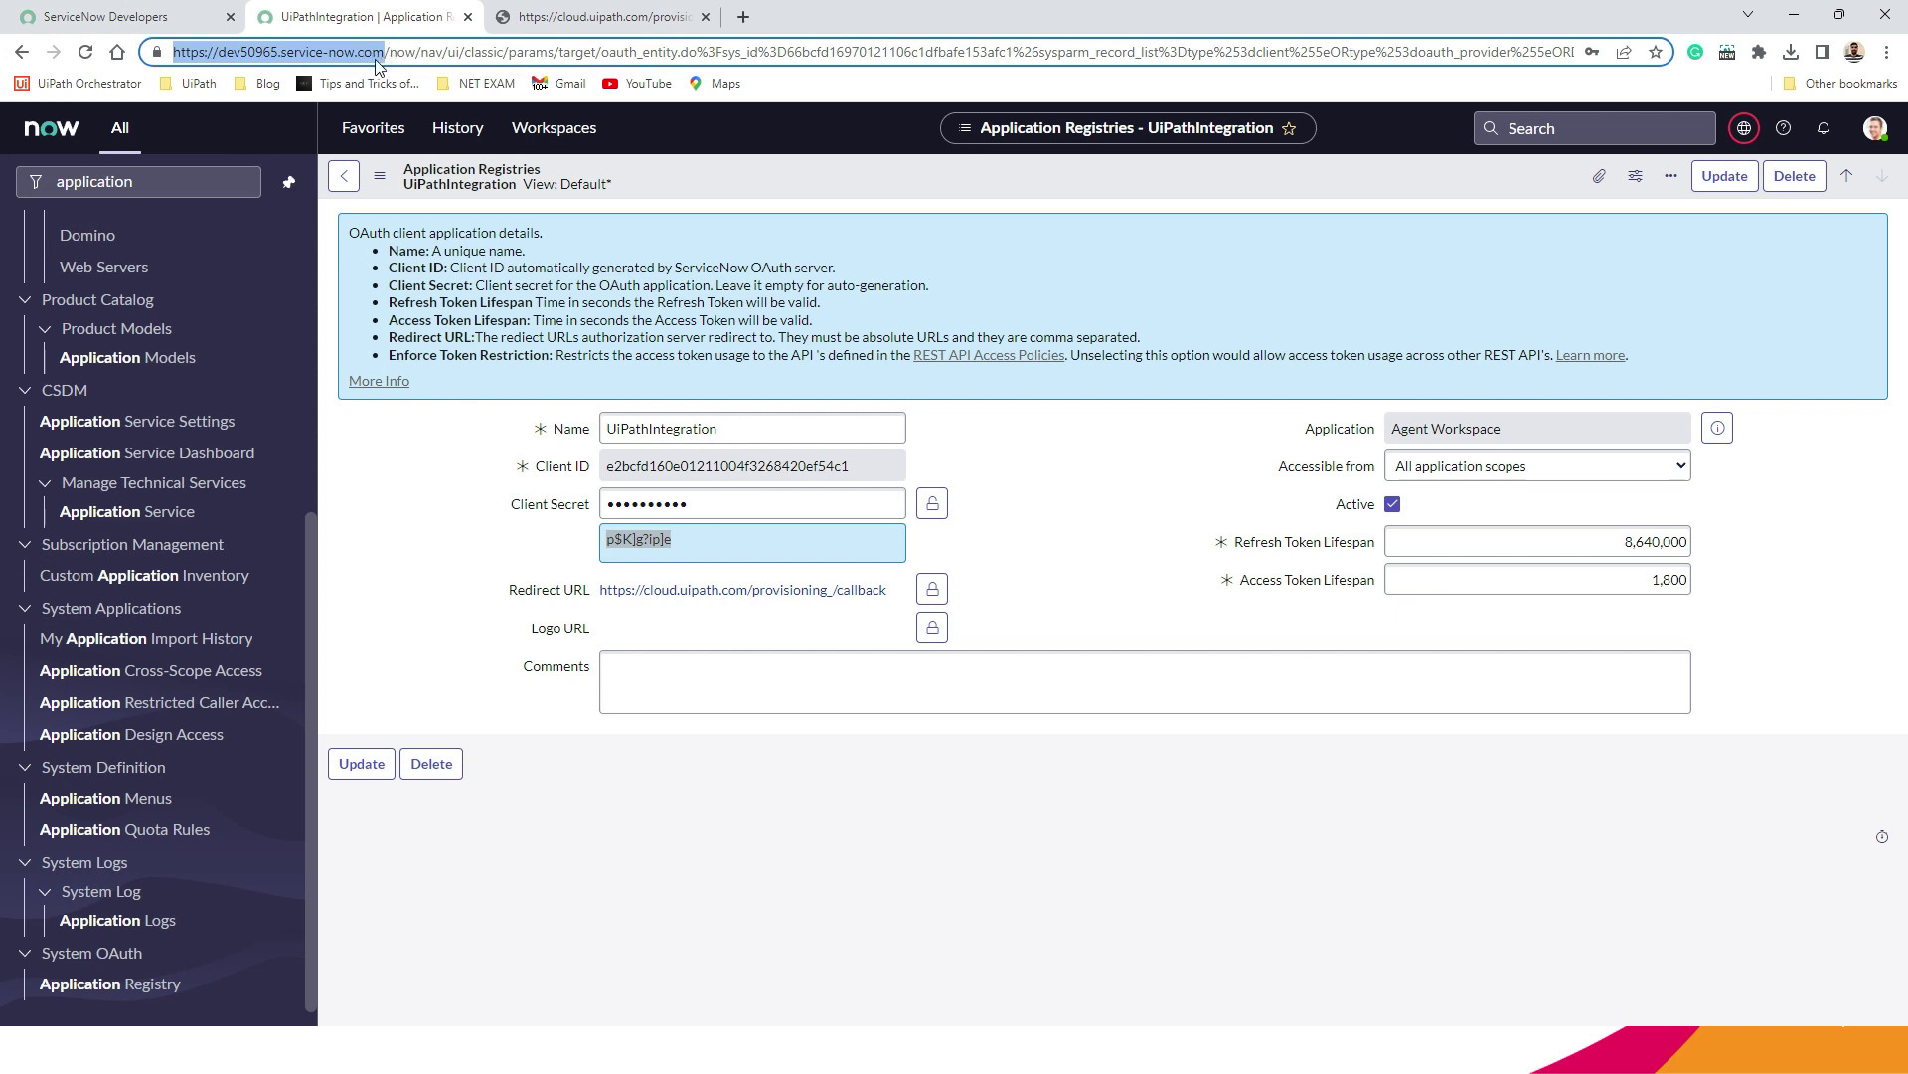
pyautogui.click(609, 19)
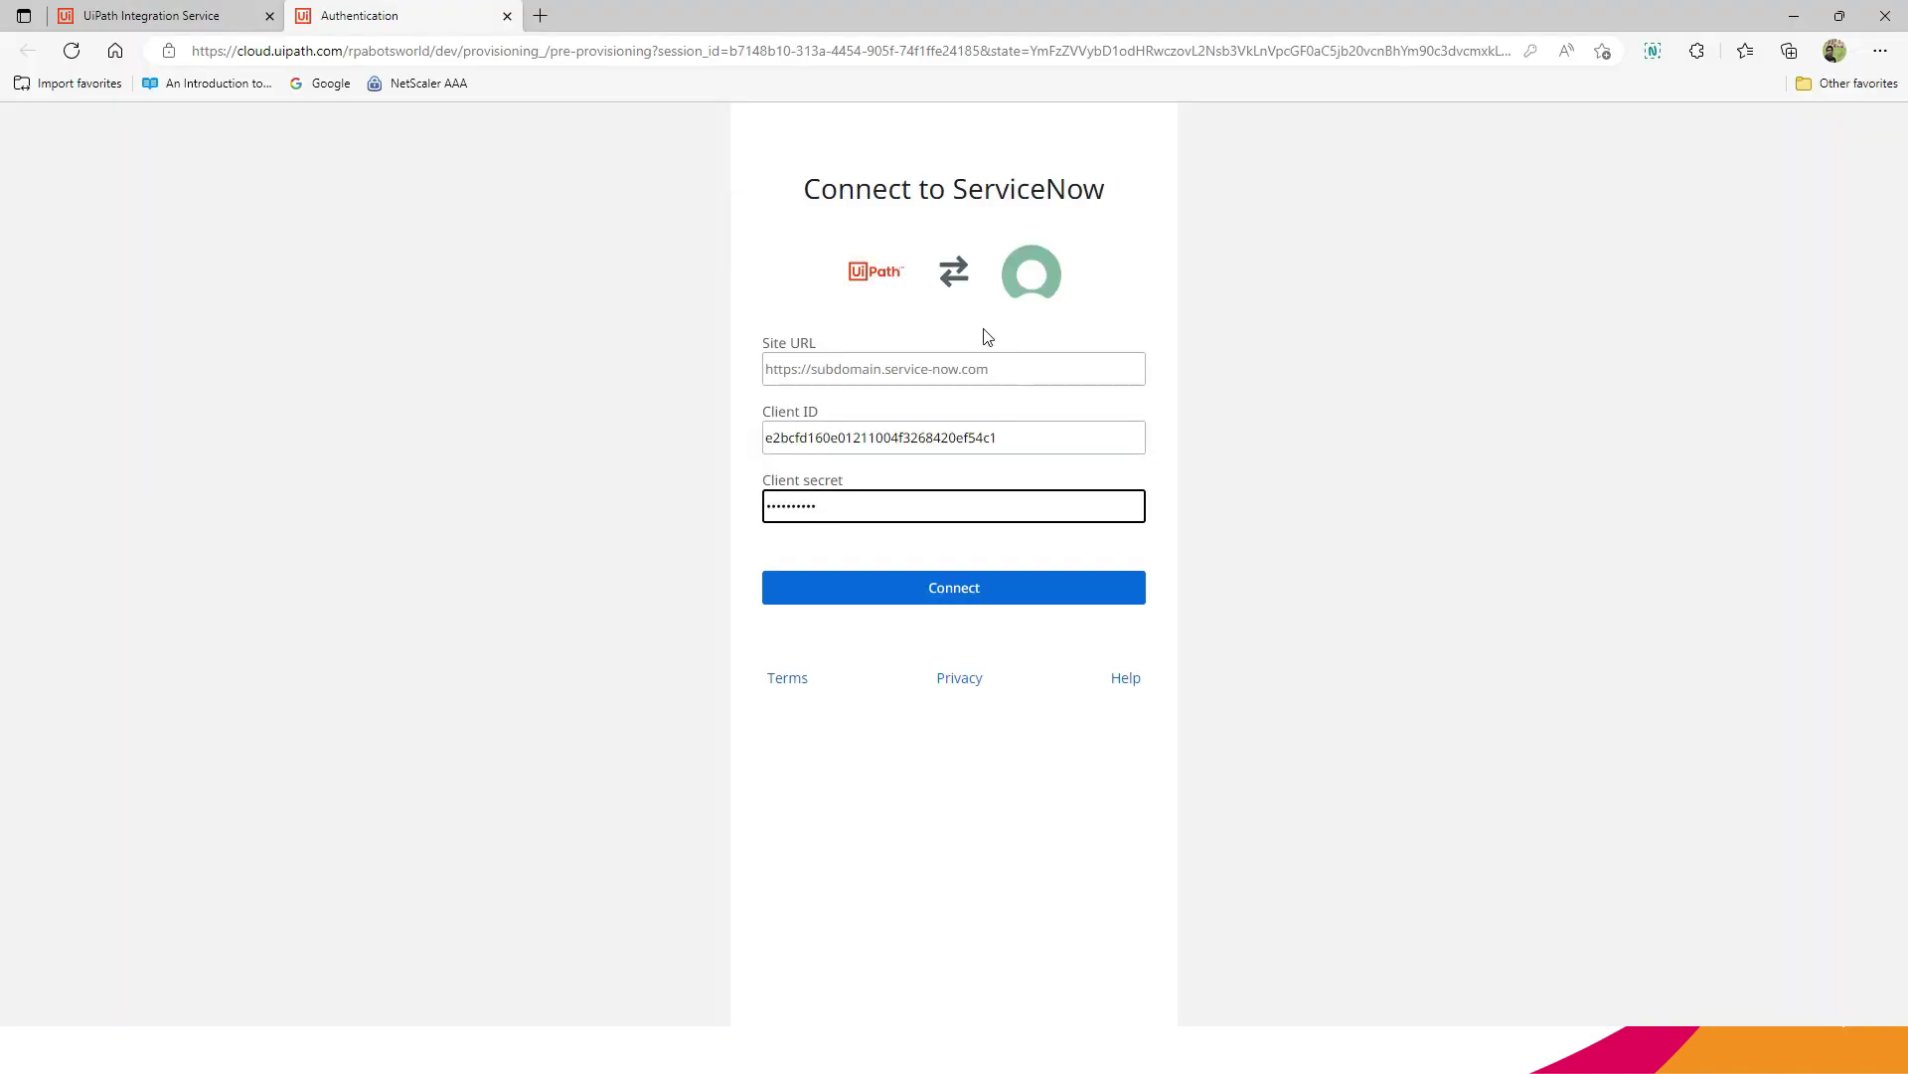
pyautogui.click(945, 369)
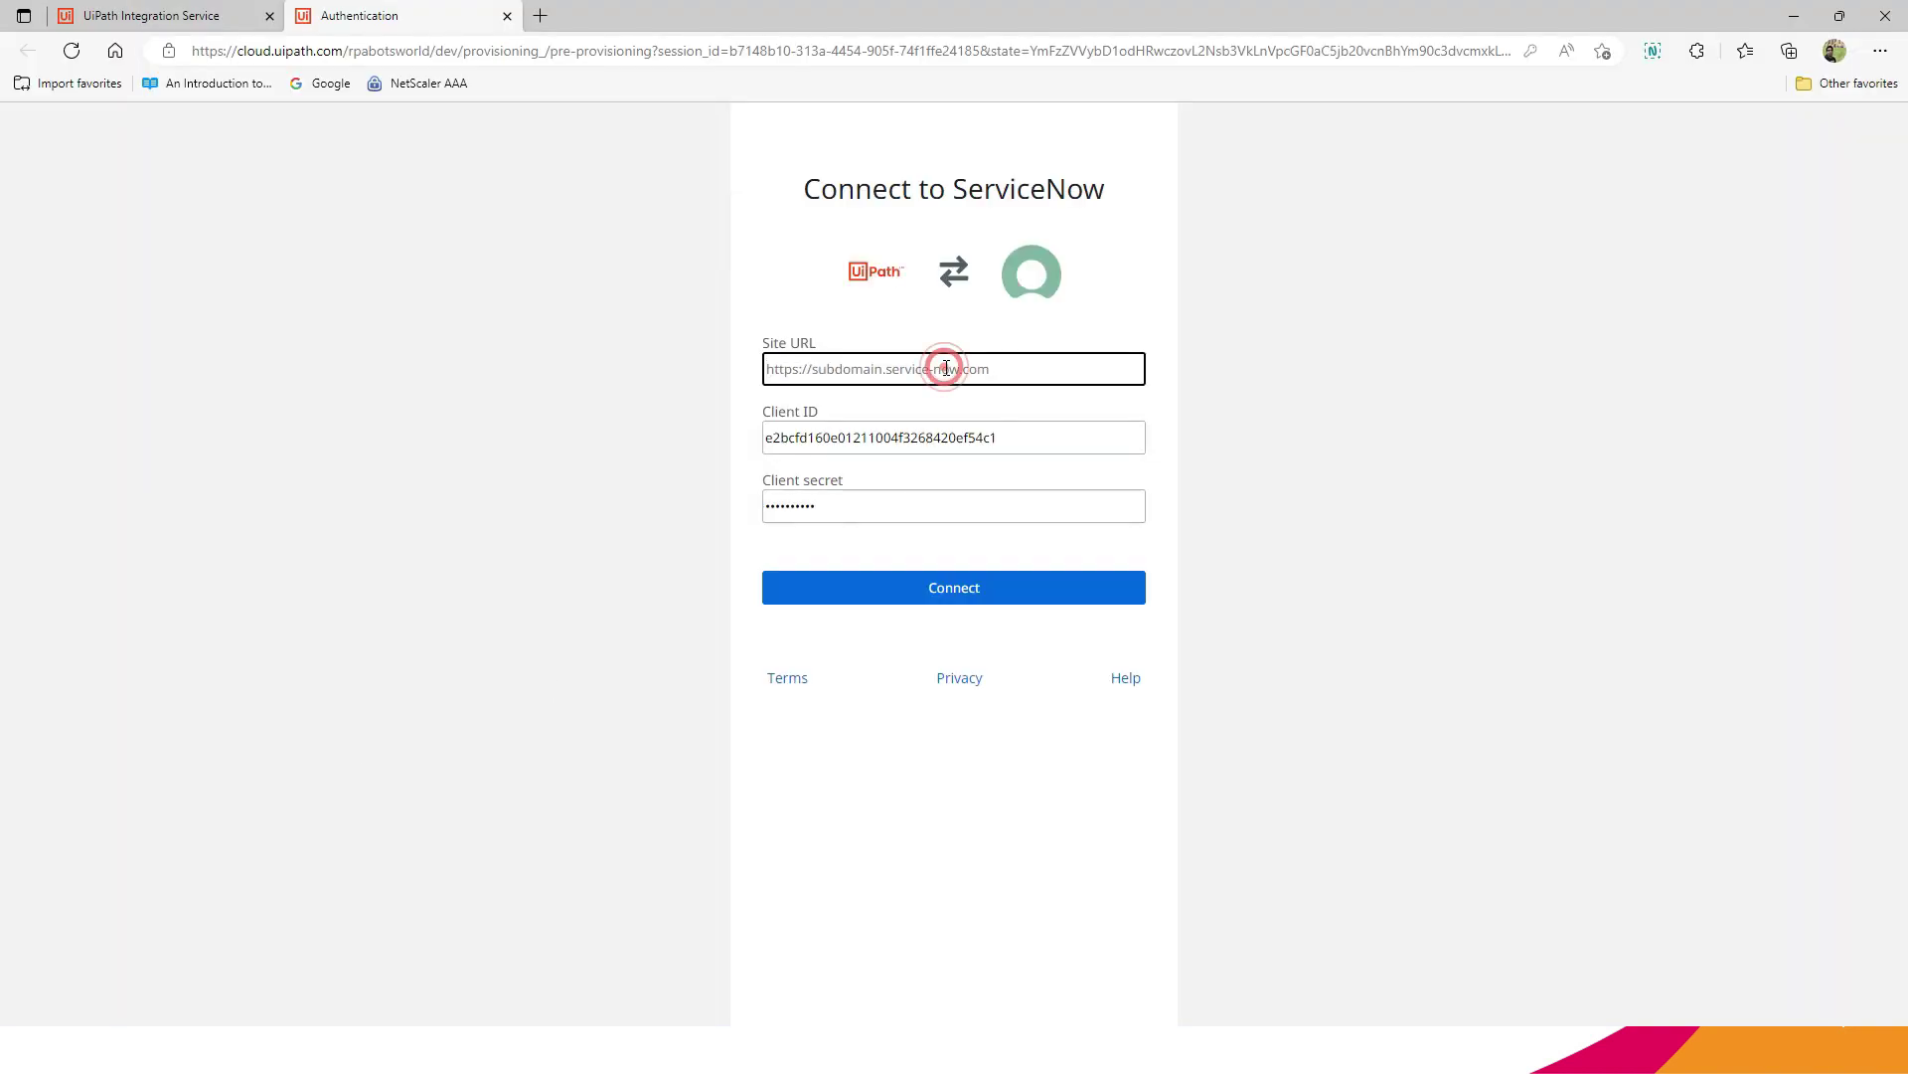
pyautogui.hotkey('ctrl', 'v')
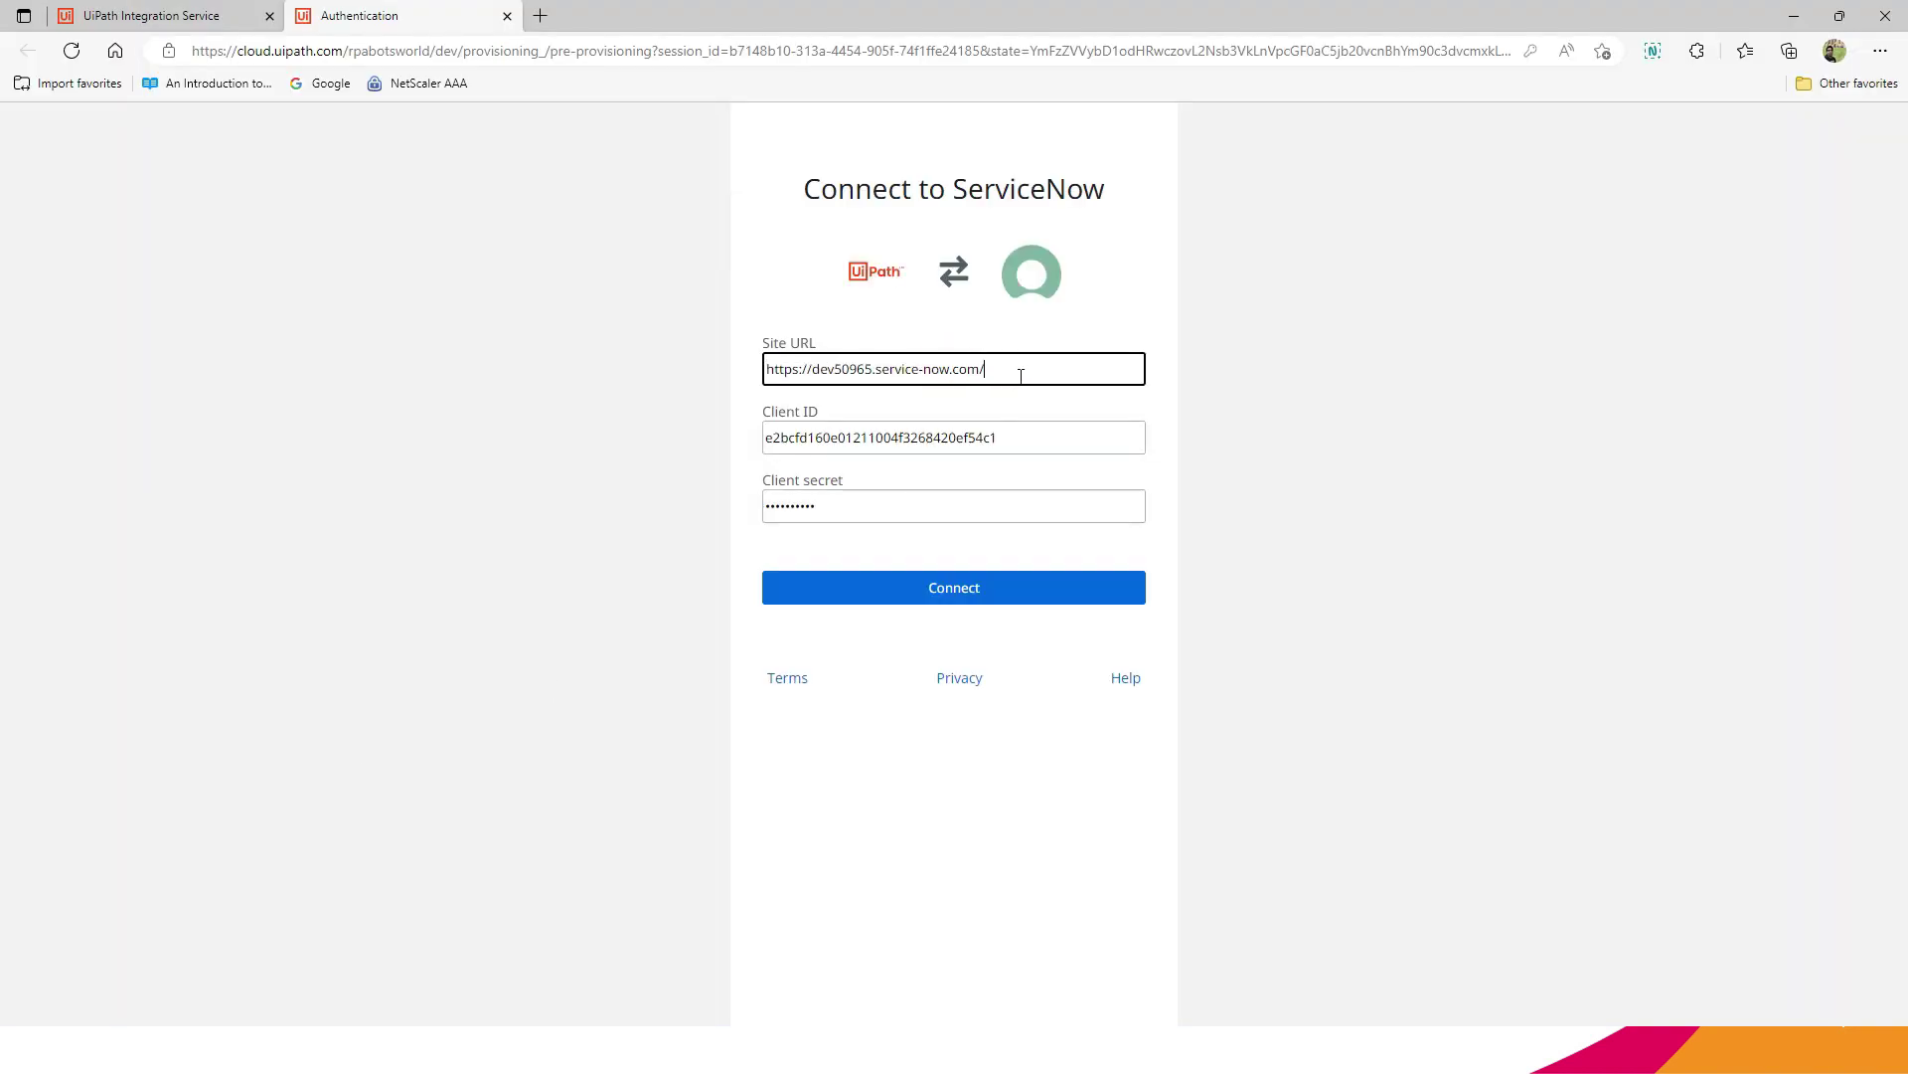
# Submit the ServiceNow connection form and allow UiPathDemo to connect to the account on instance dev50965
pyautogui.click(951, 596)
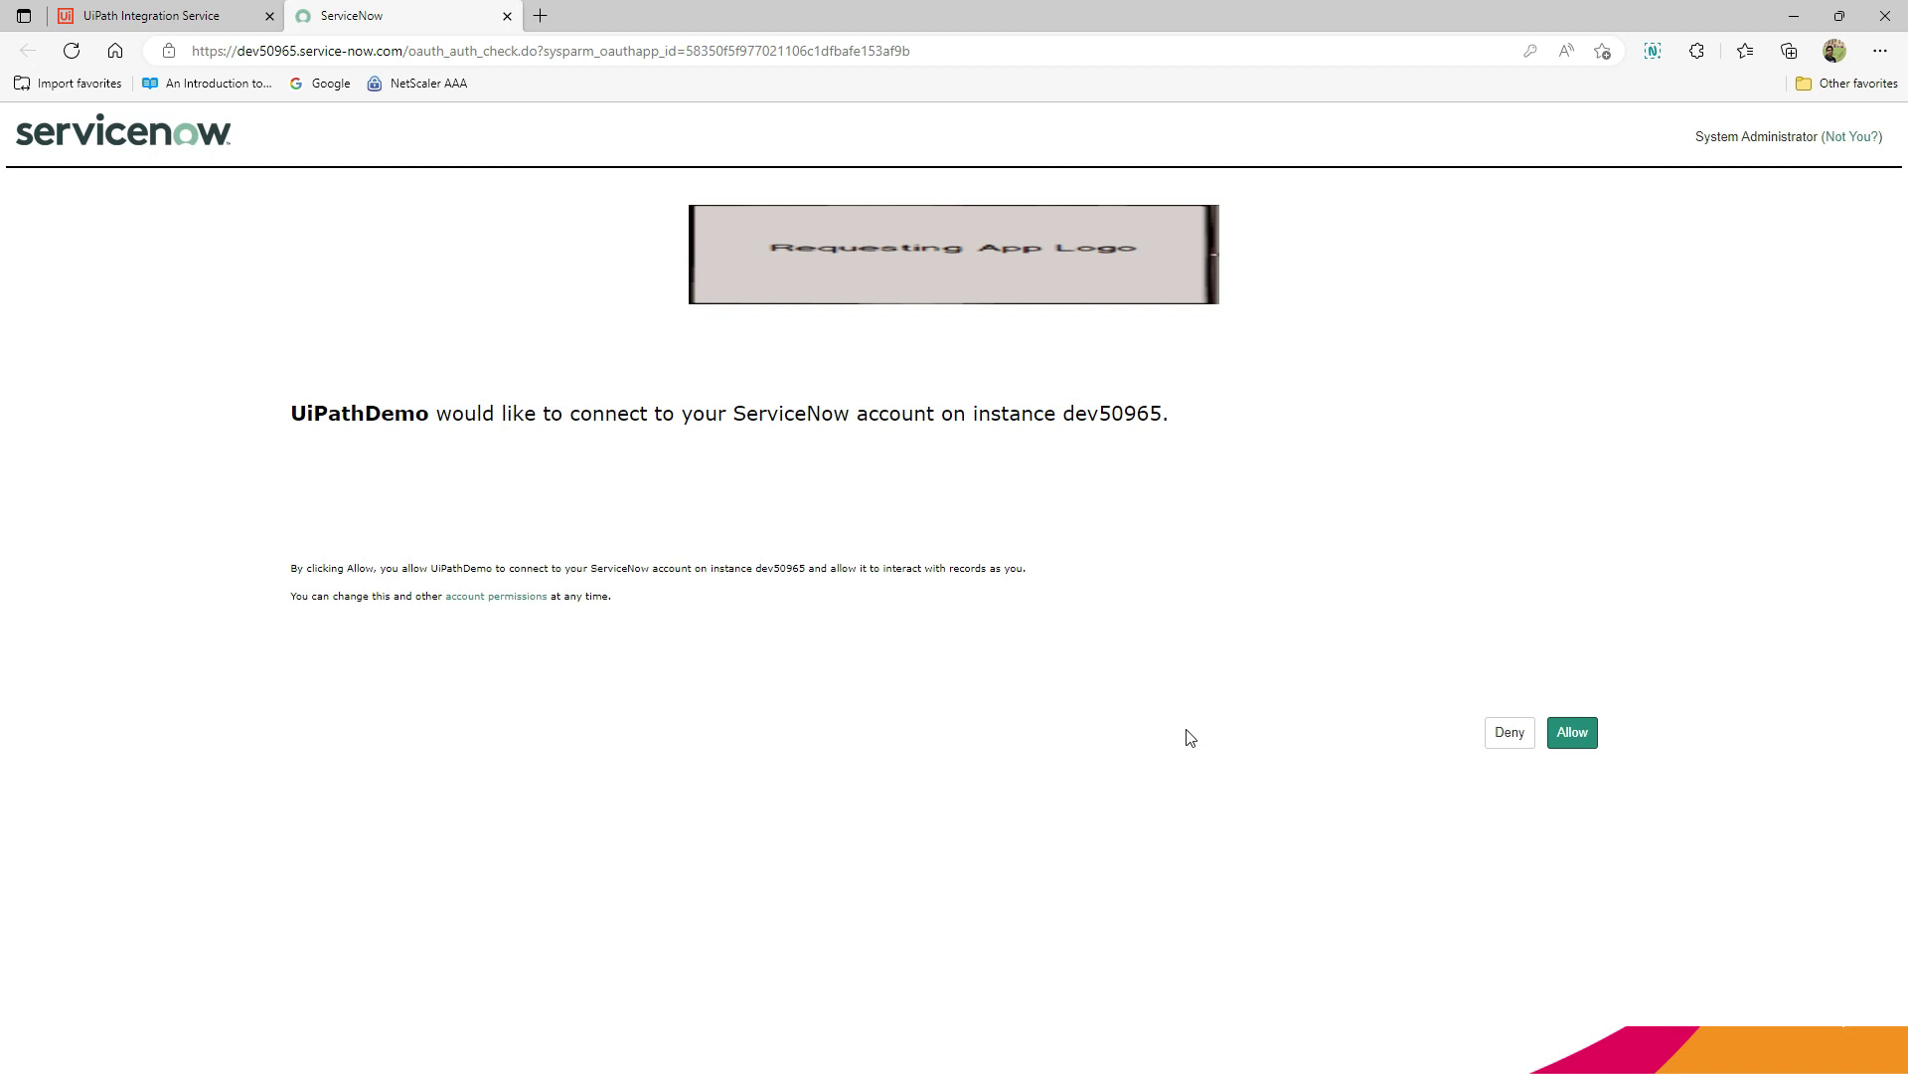
pyautogui.click(1576, 731)
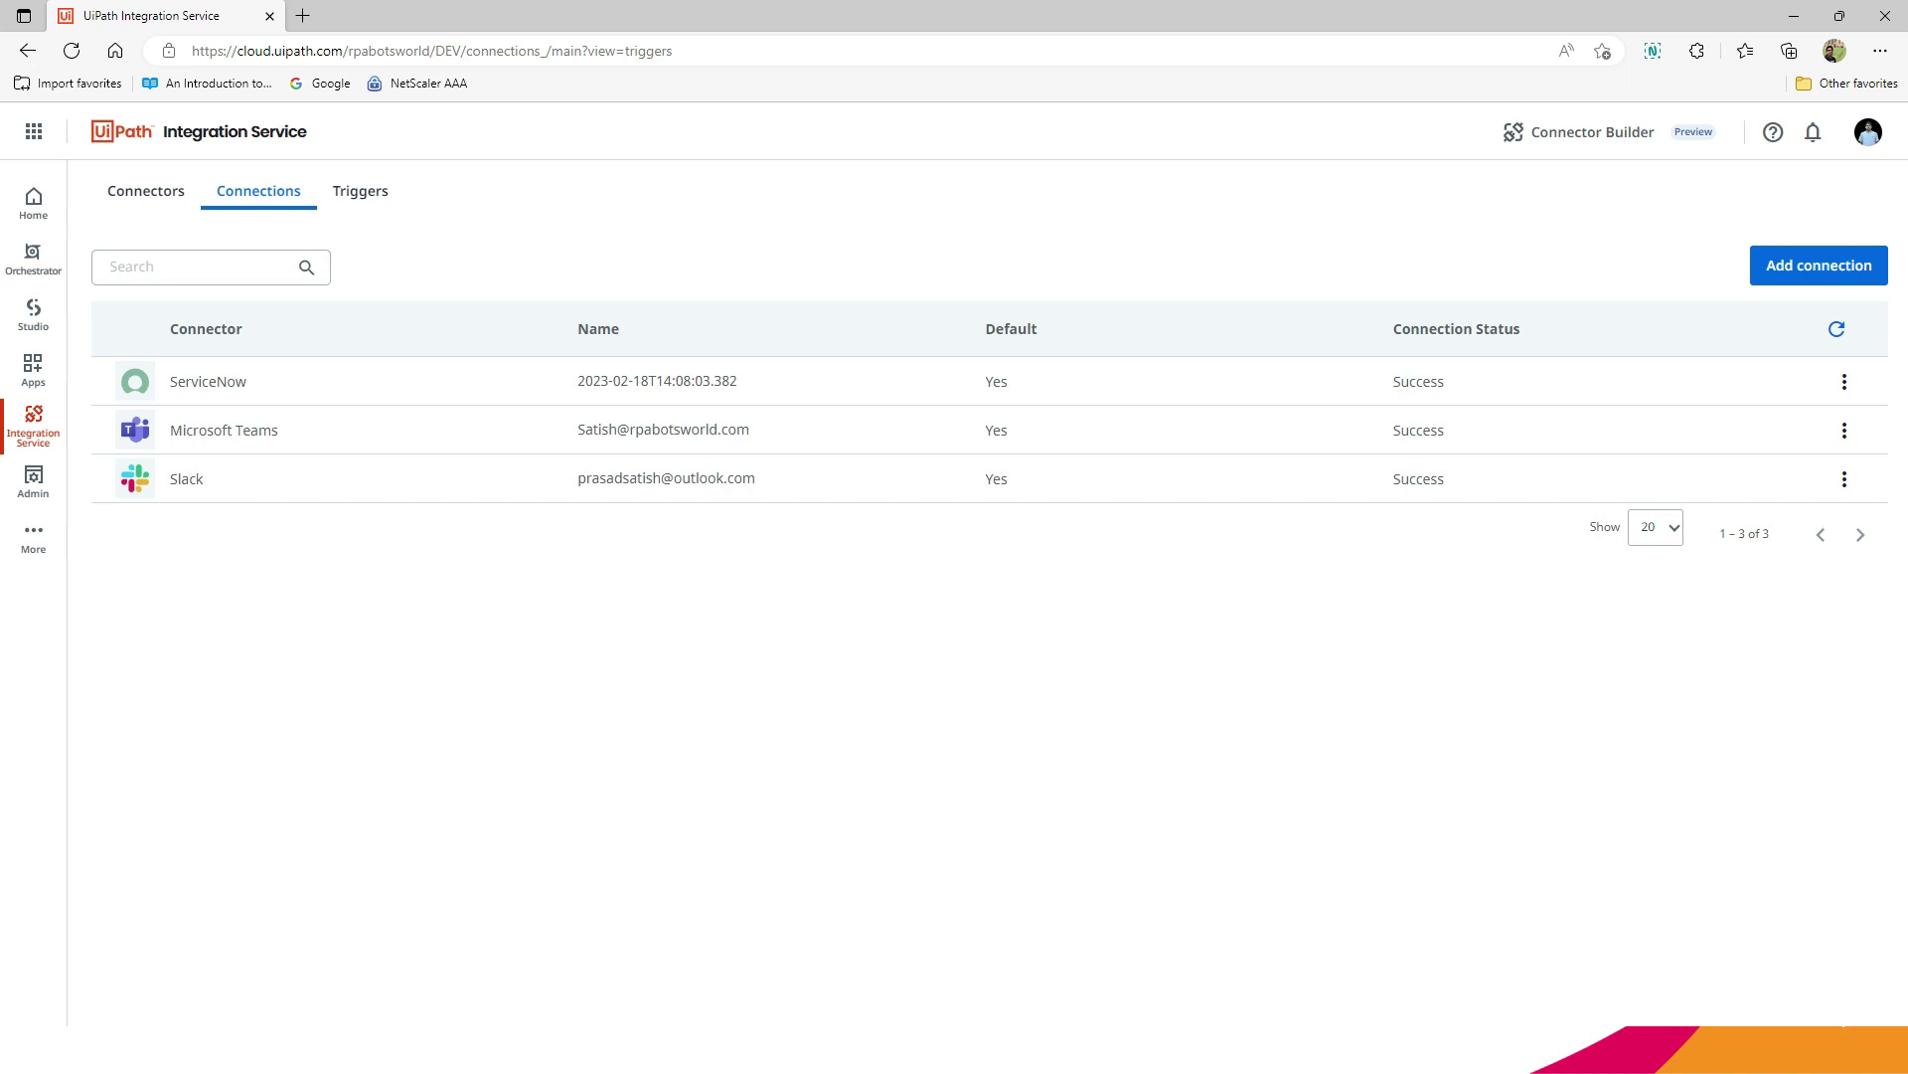
pyautogui.hotkey('alt', 'Tab')
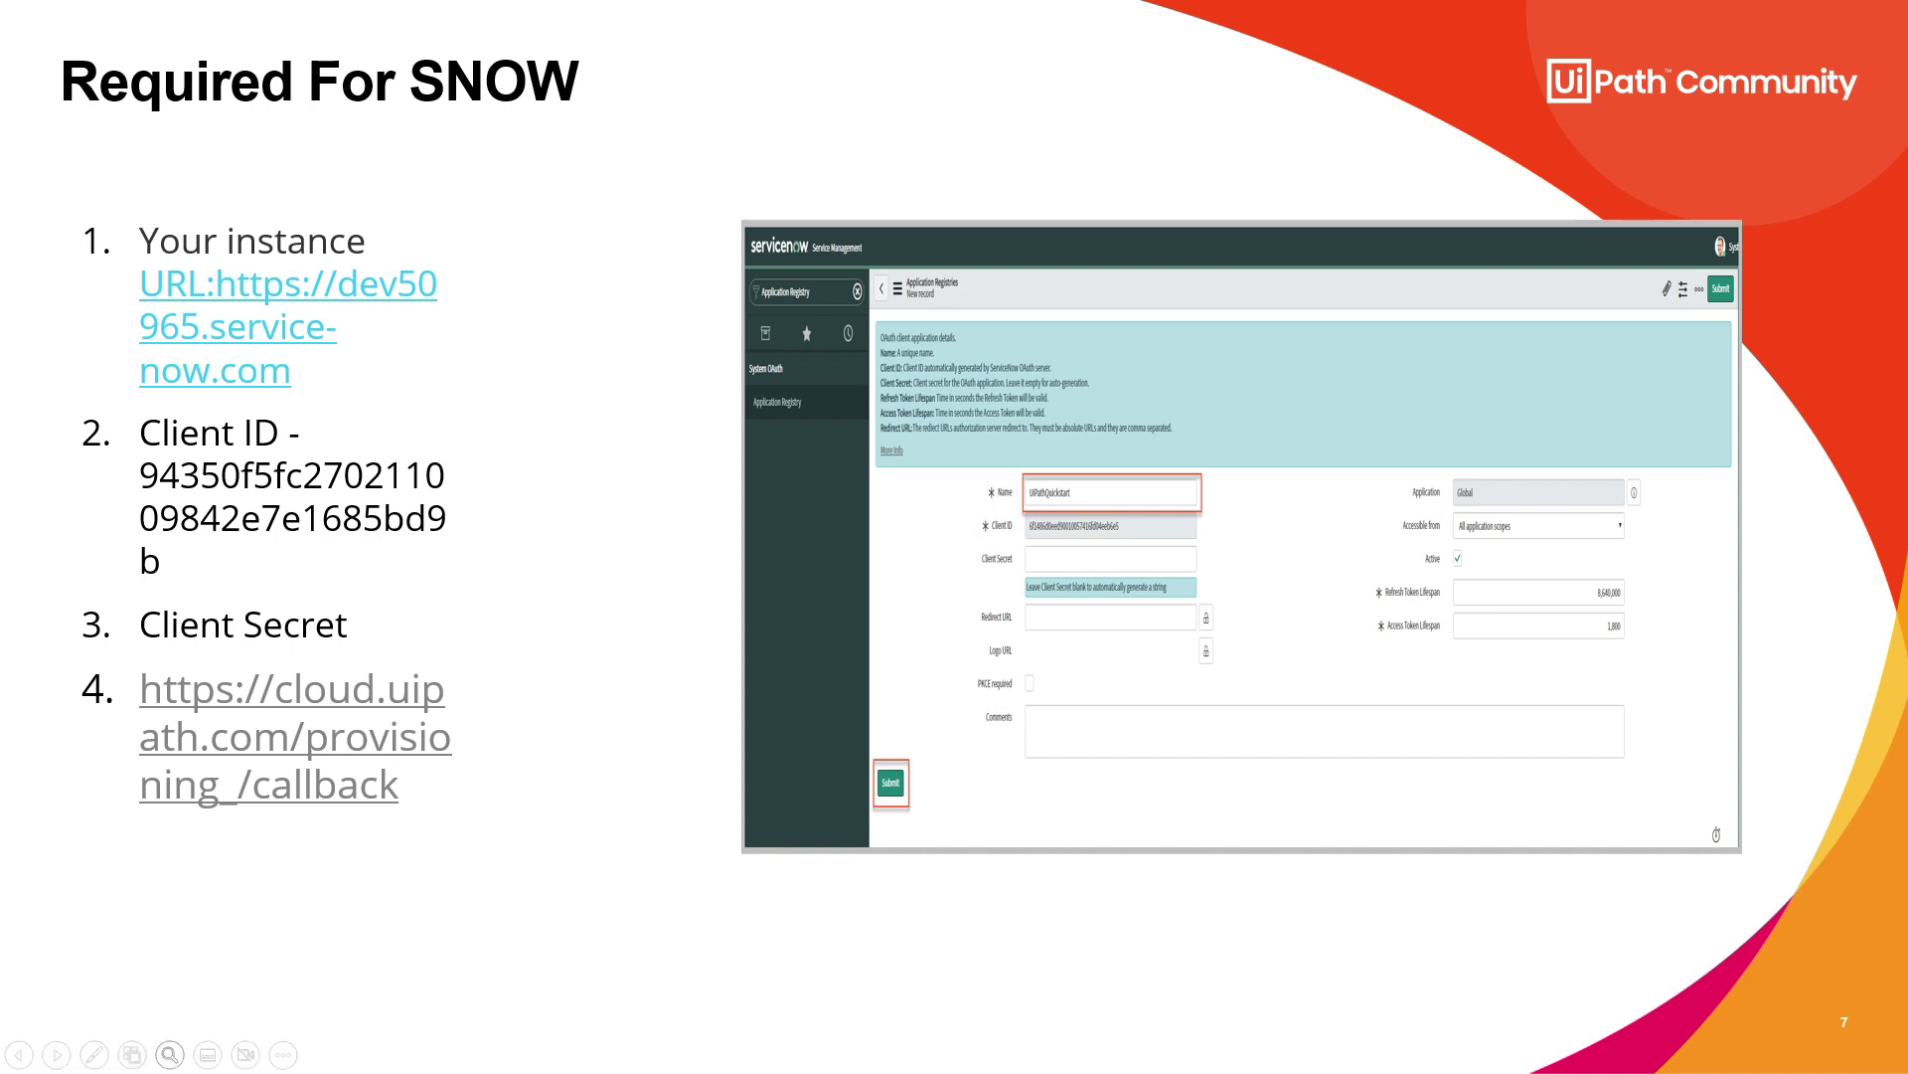
pyautogui.click(283, 1055)
pyautogui.click(265, 1005)
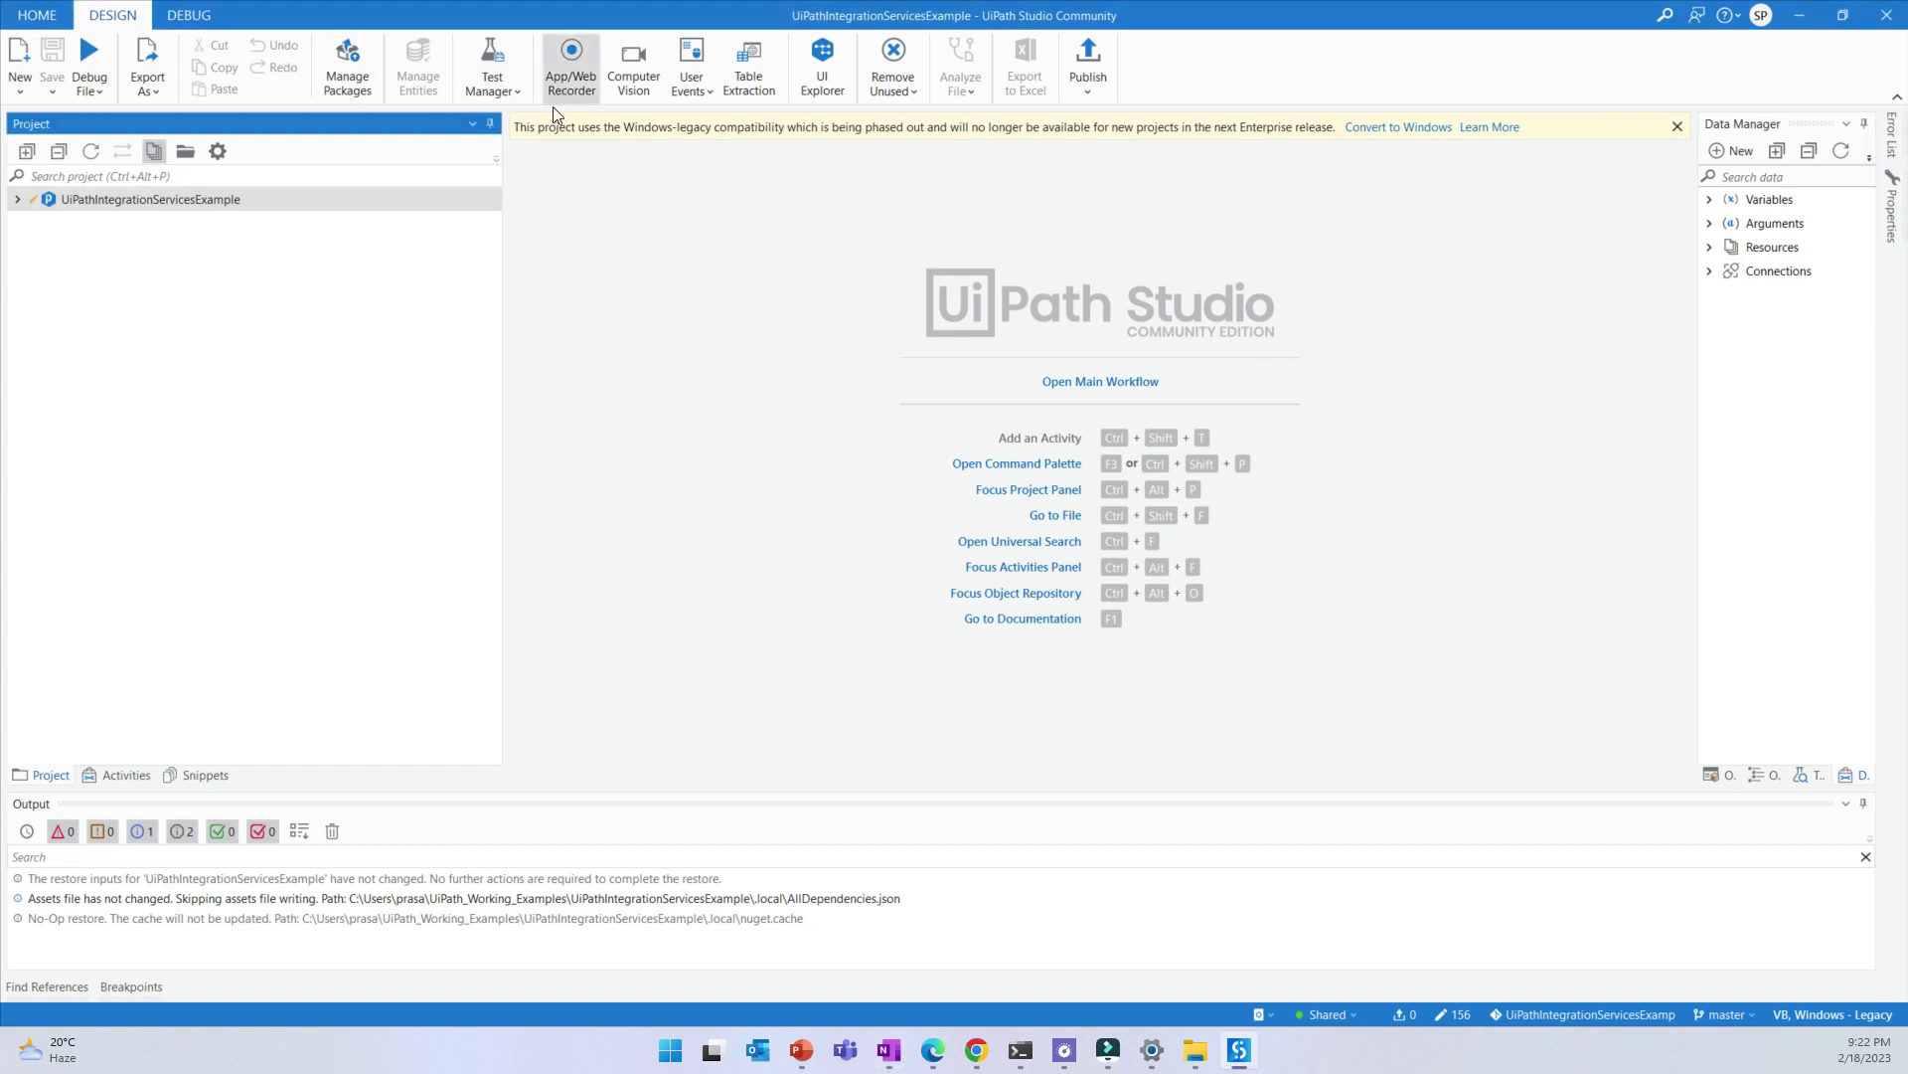
# In UiPath Studio, expand the project tree and look up UiPath's ServiceNow package by searching all packages for "ServiceNow"
pyautogui.click(17, 199)
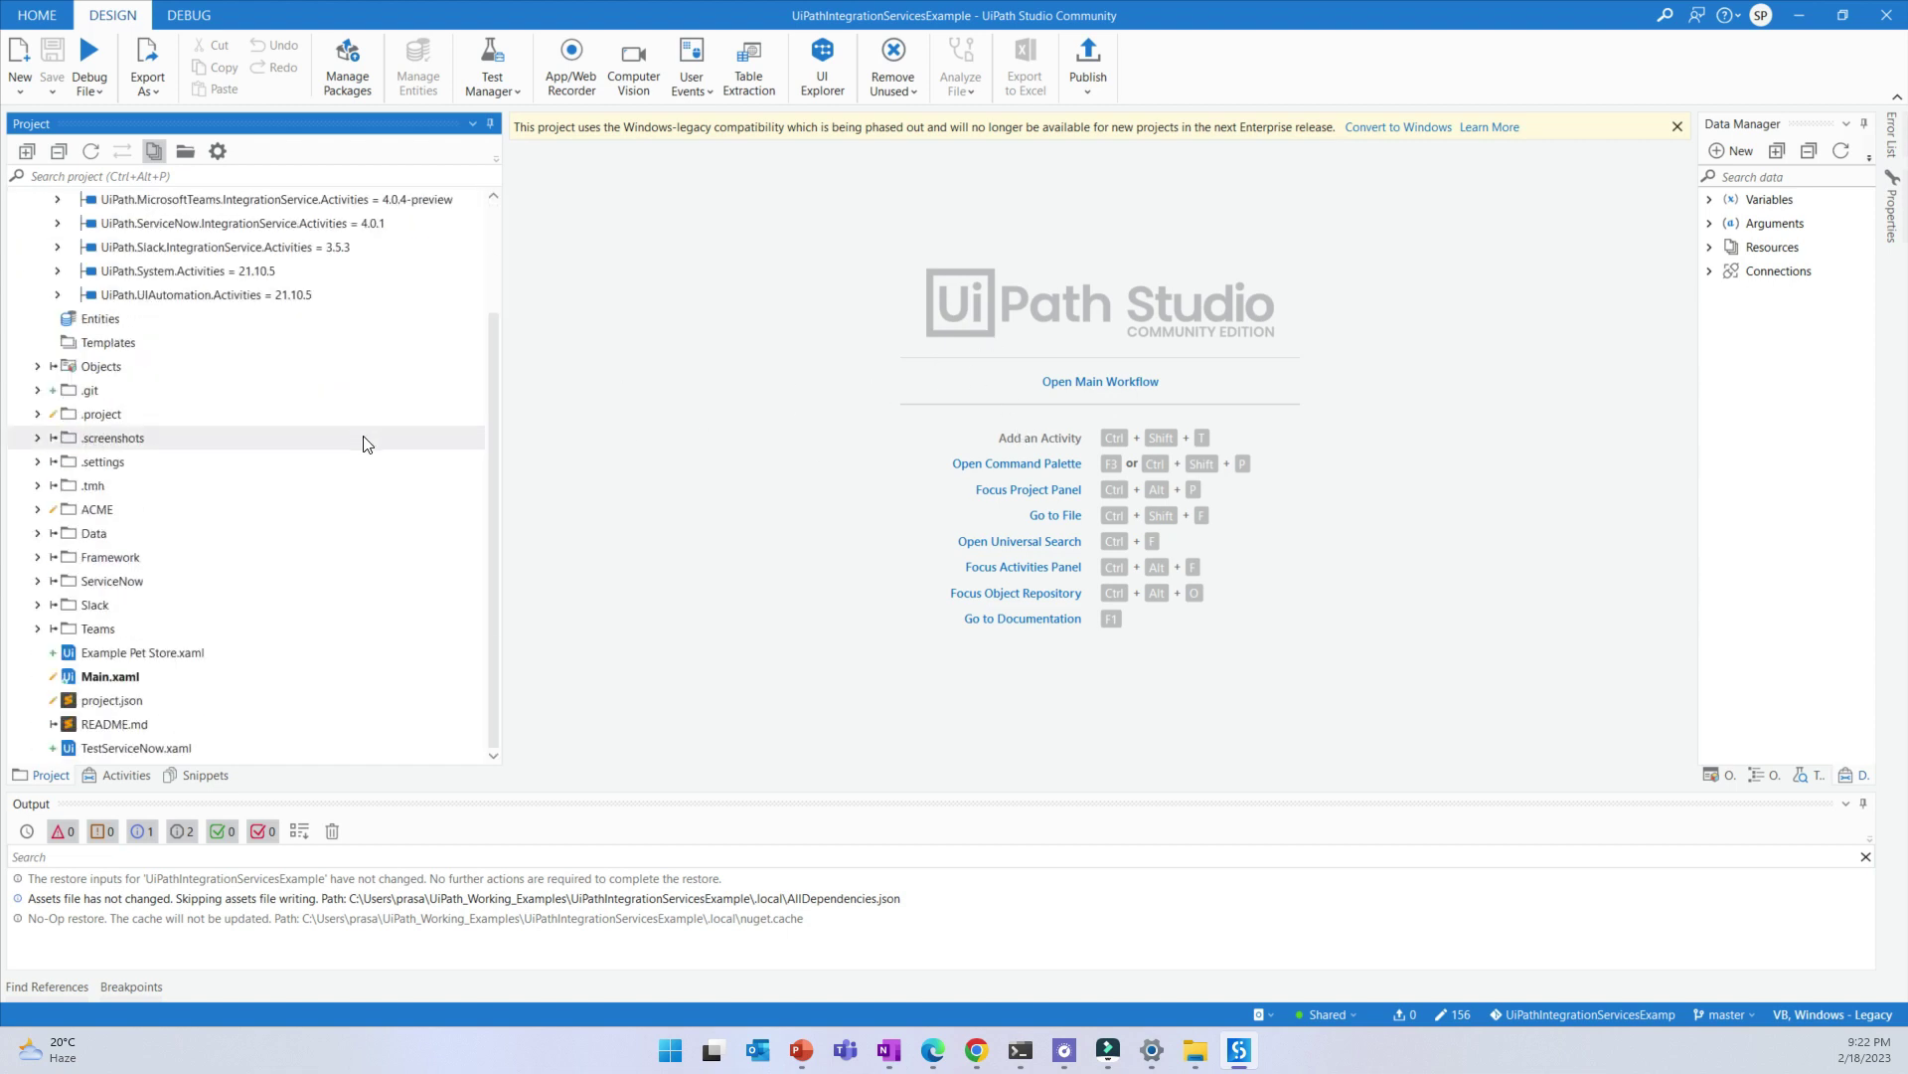
pyautogui.click(346, 81)
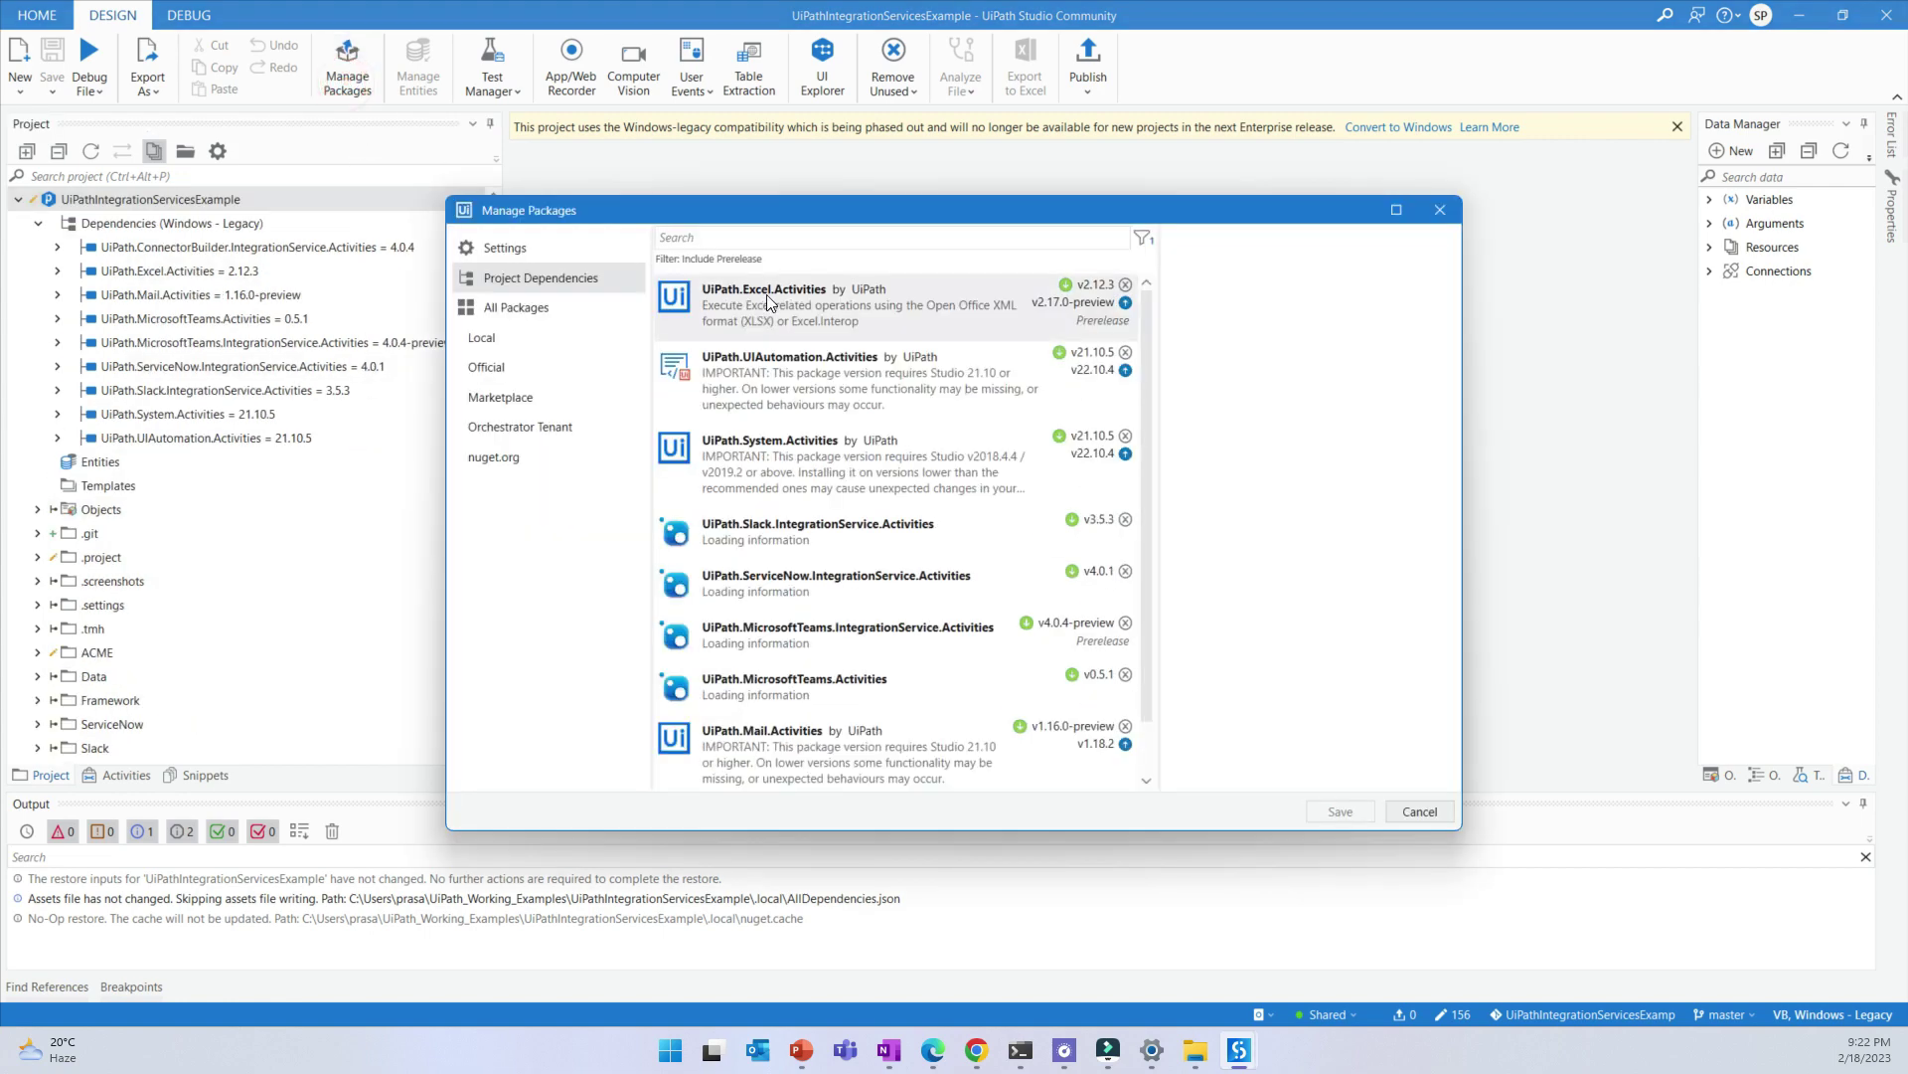
pyautogui.click(536, 310)
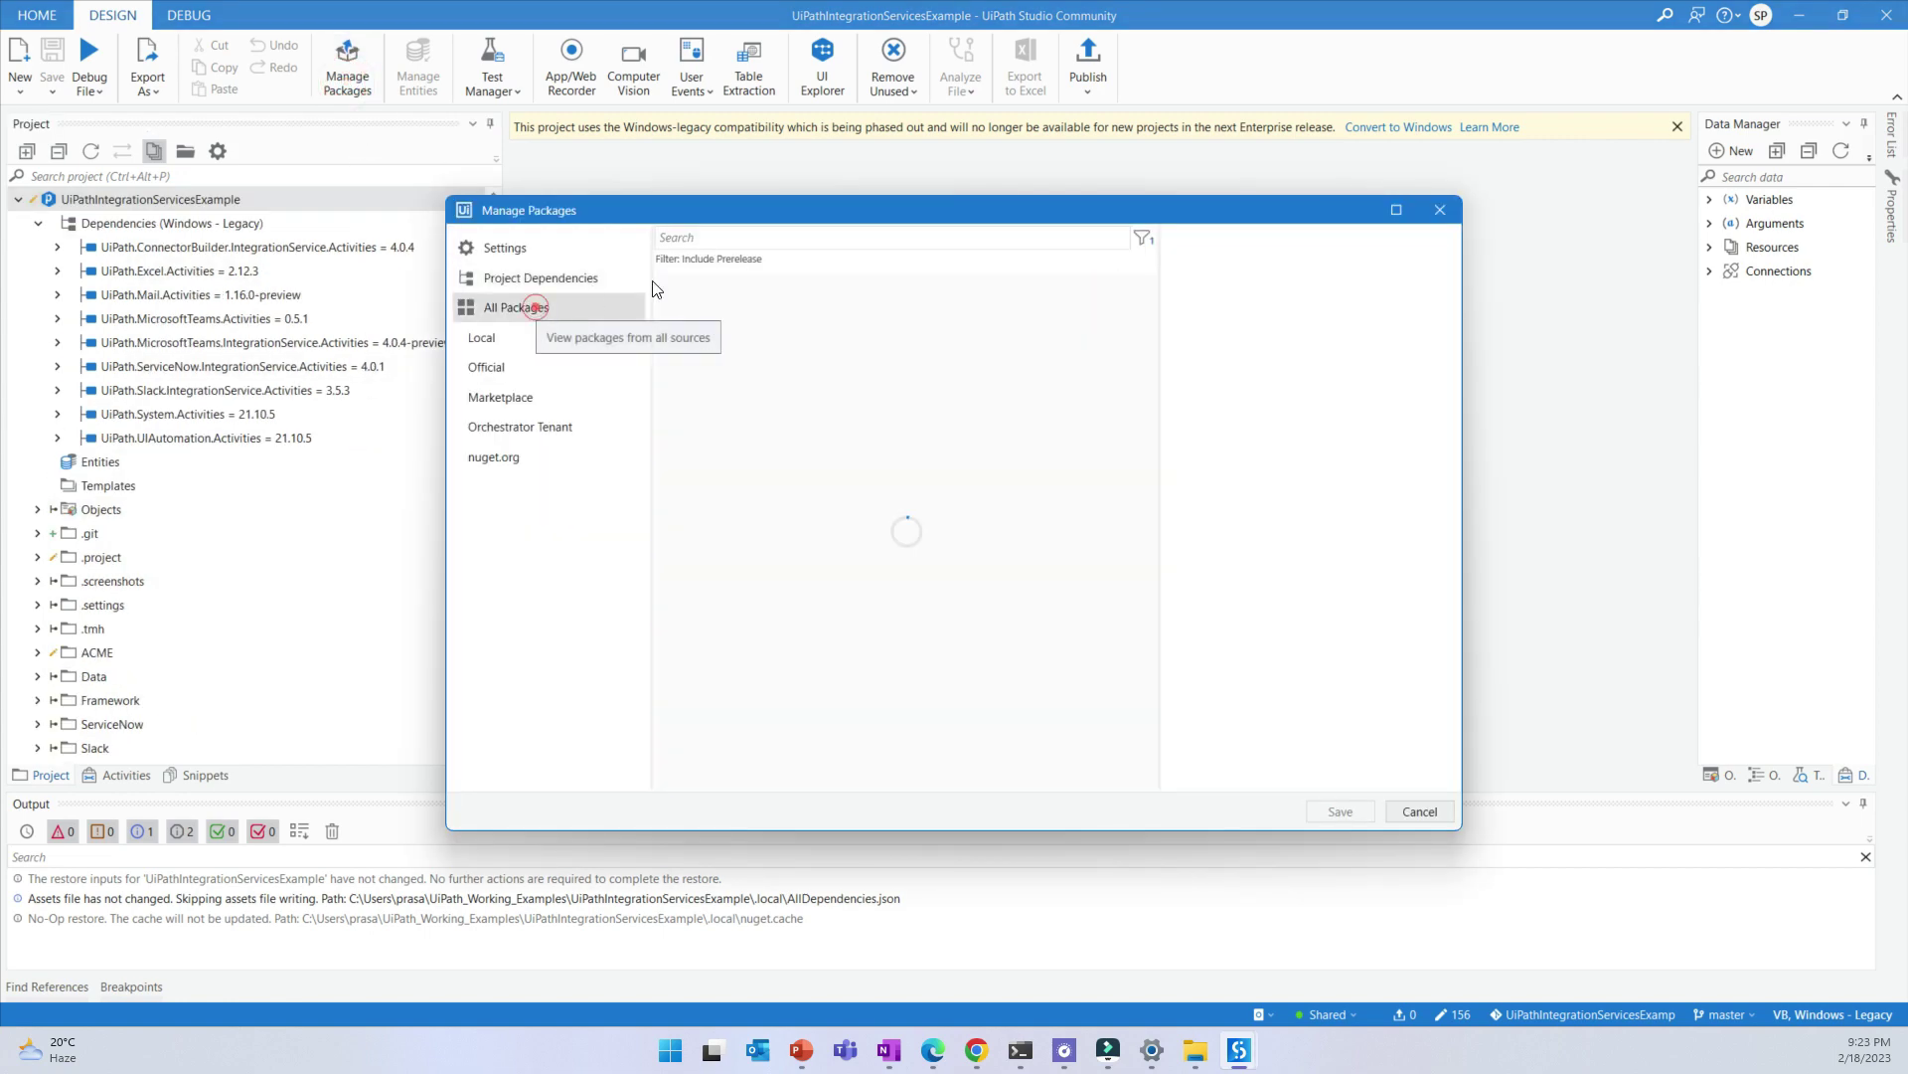
pyautogui.click(718, 237)
pyautogui.write('Ser')
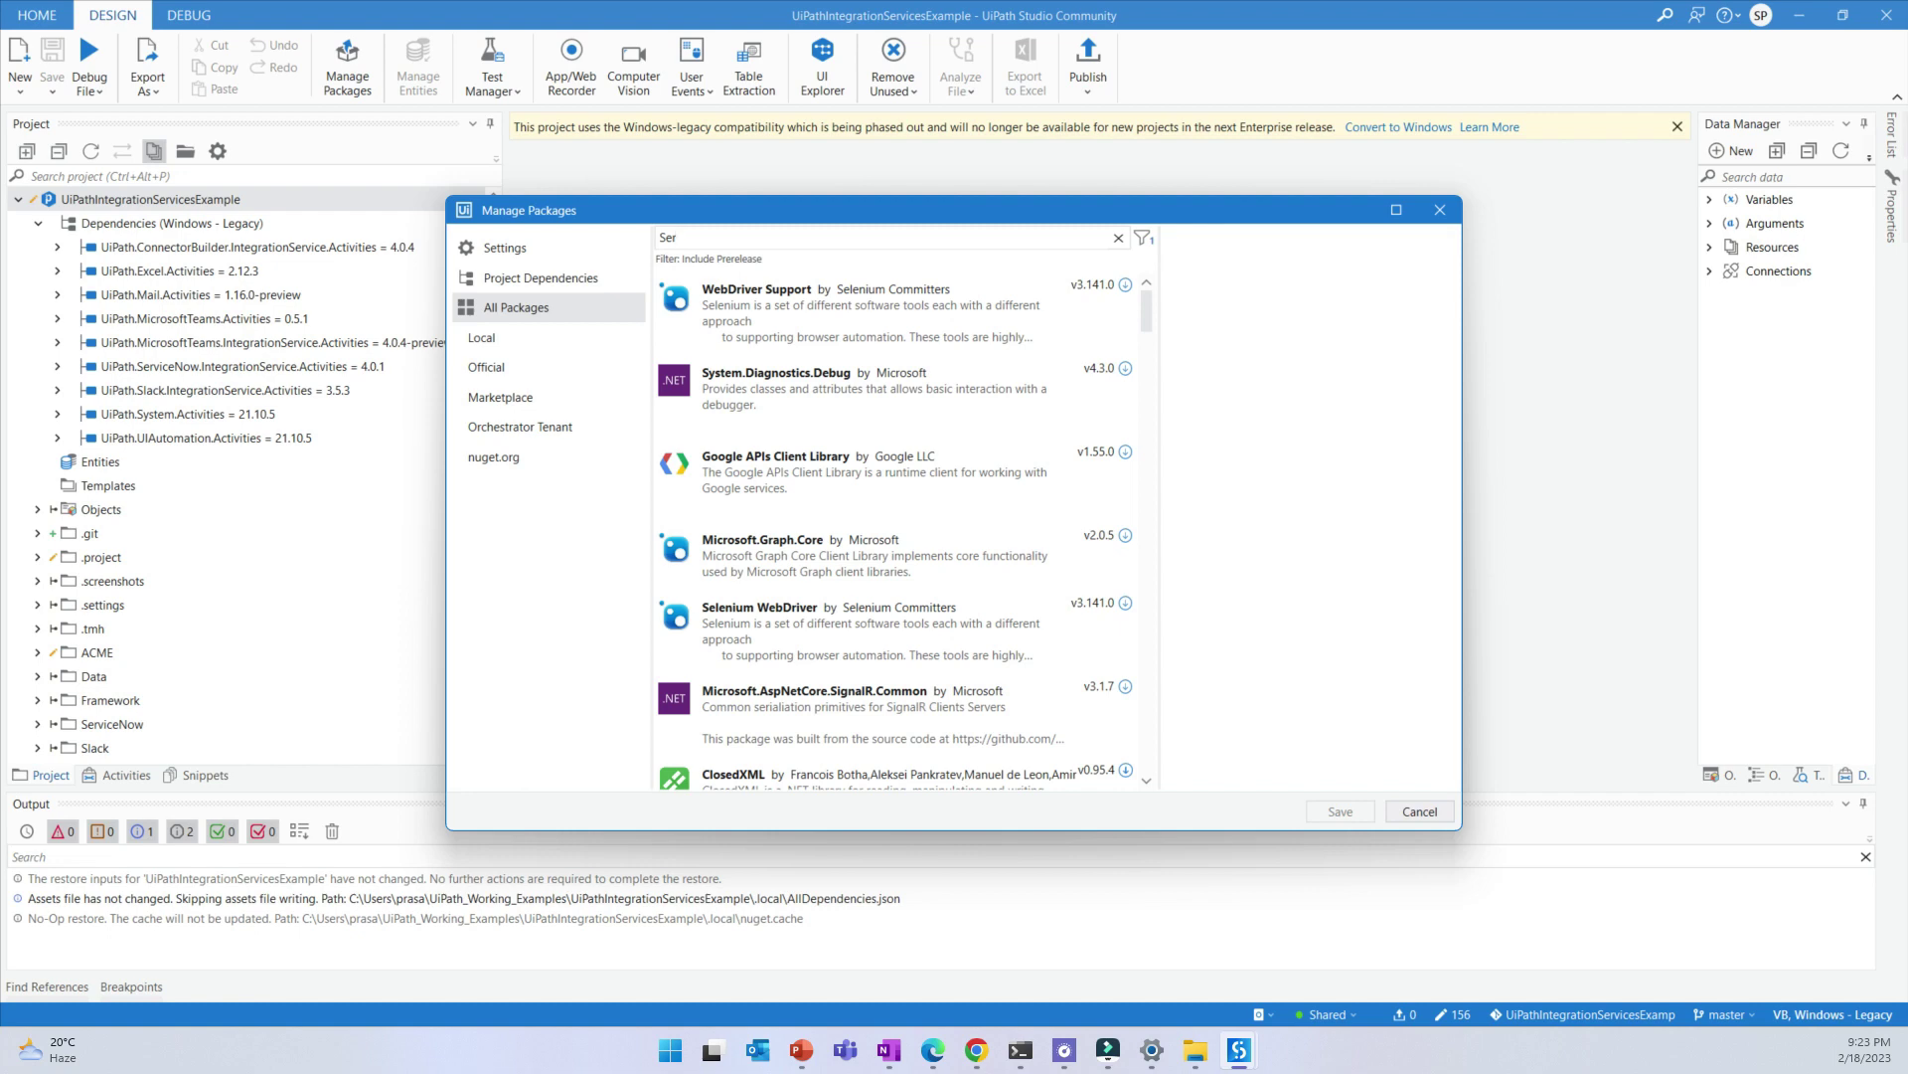
pyautogui.write('vice')
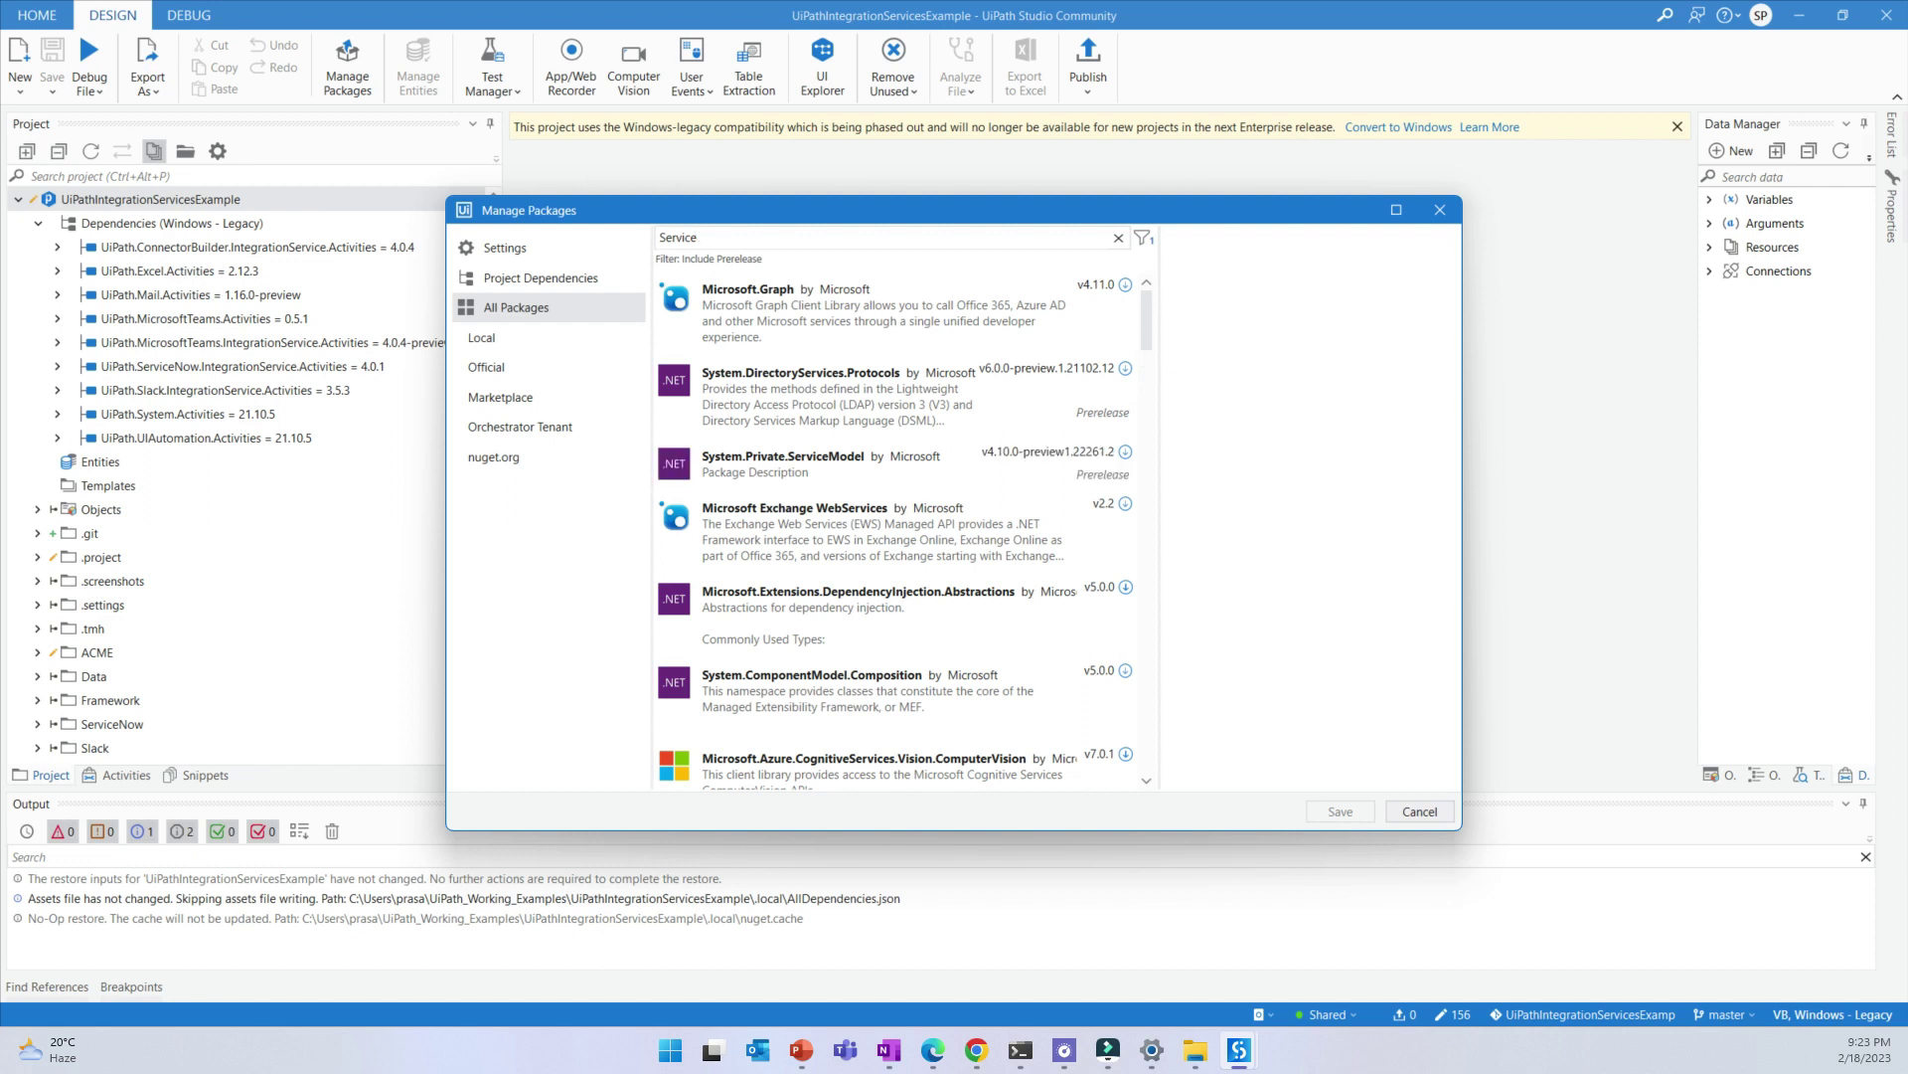
pyautogui.write('Now')
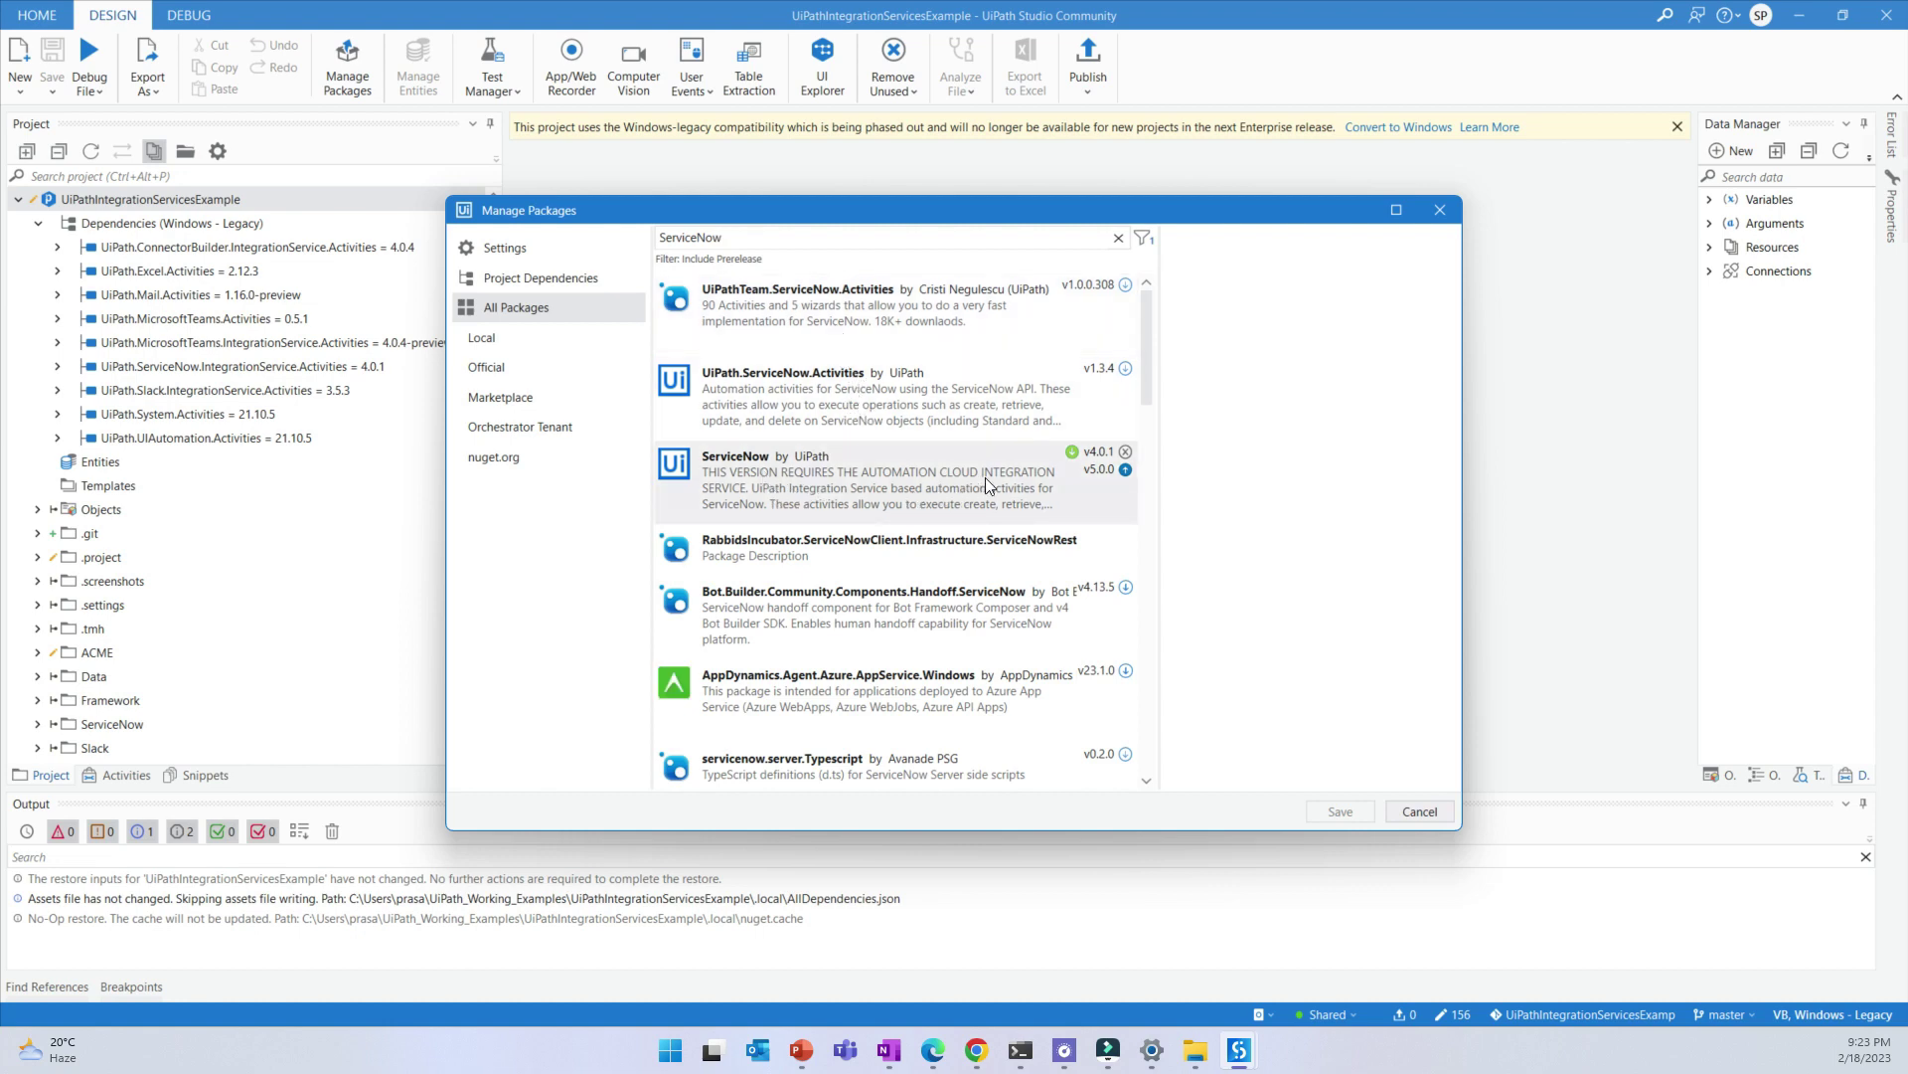
pyautogui.click(843, 487)
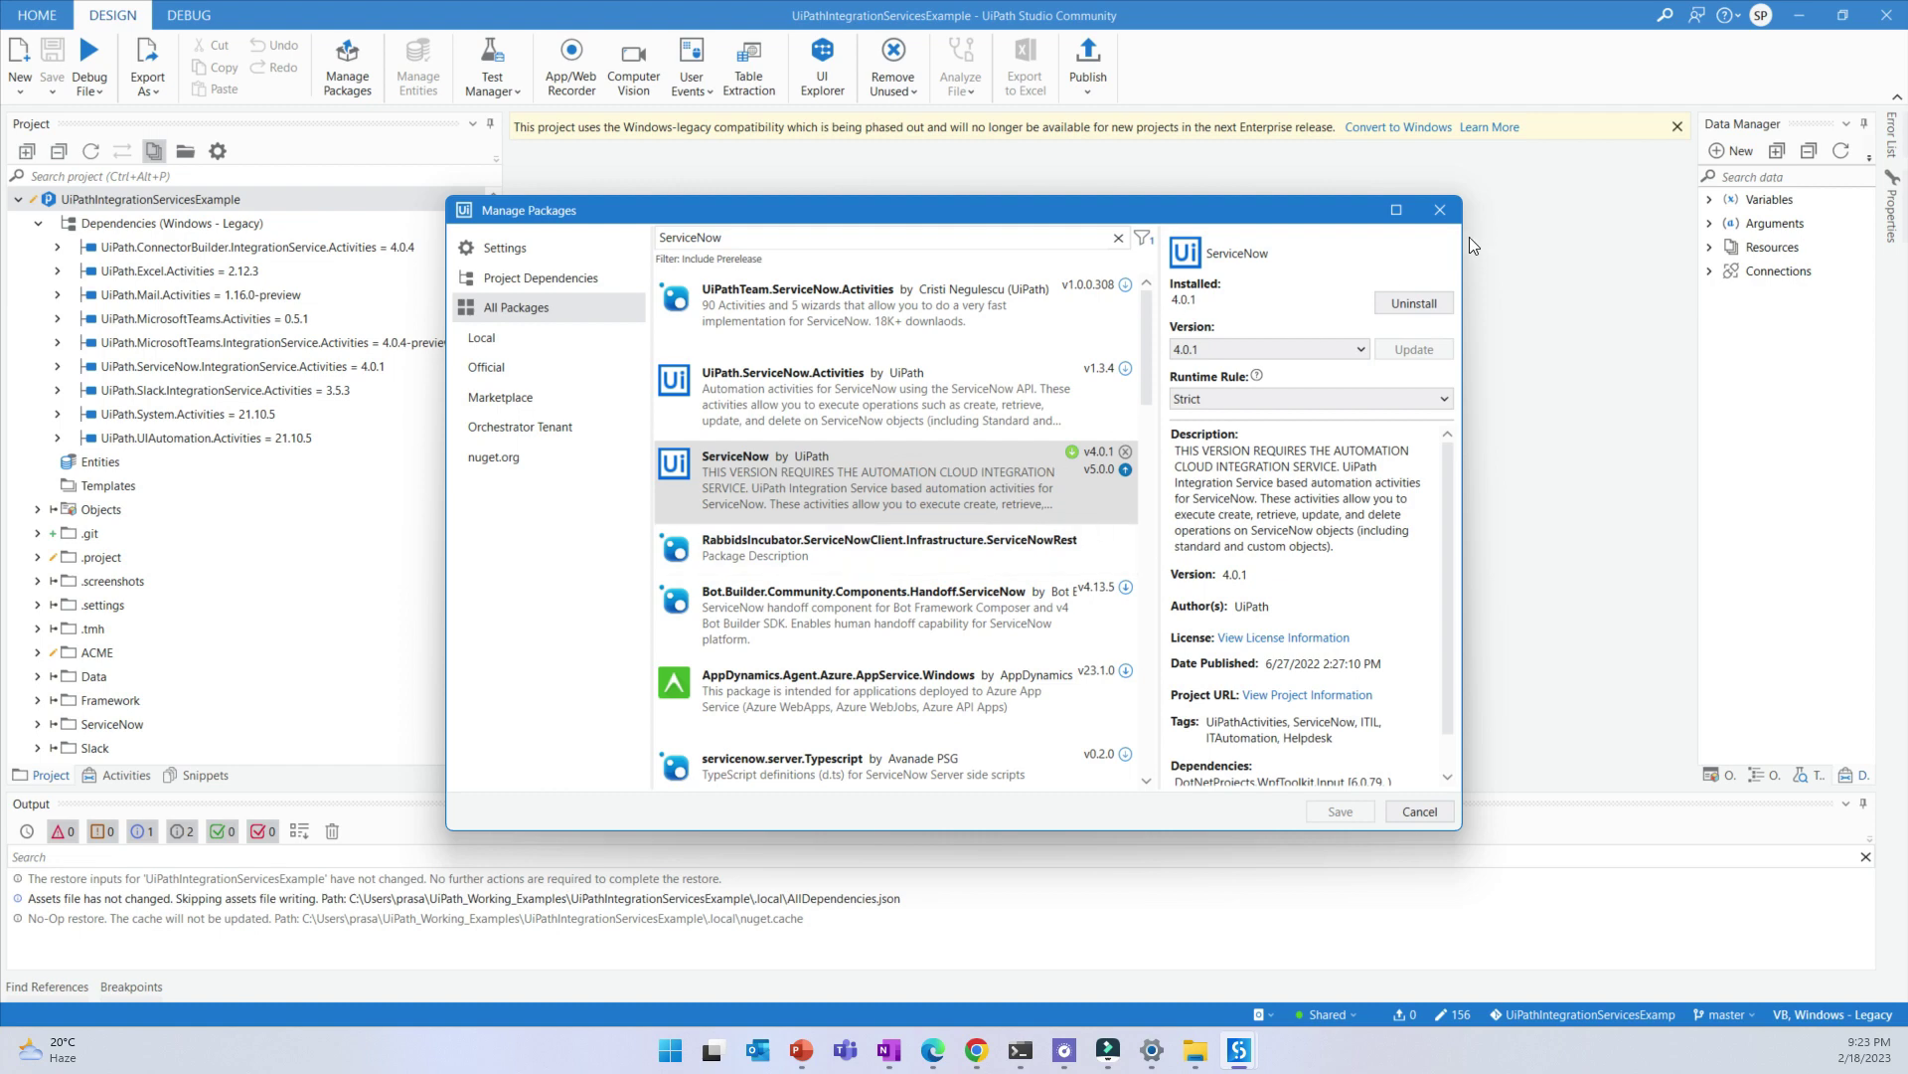
pyautogui.click(1441, 210)
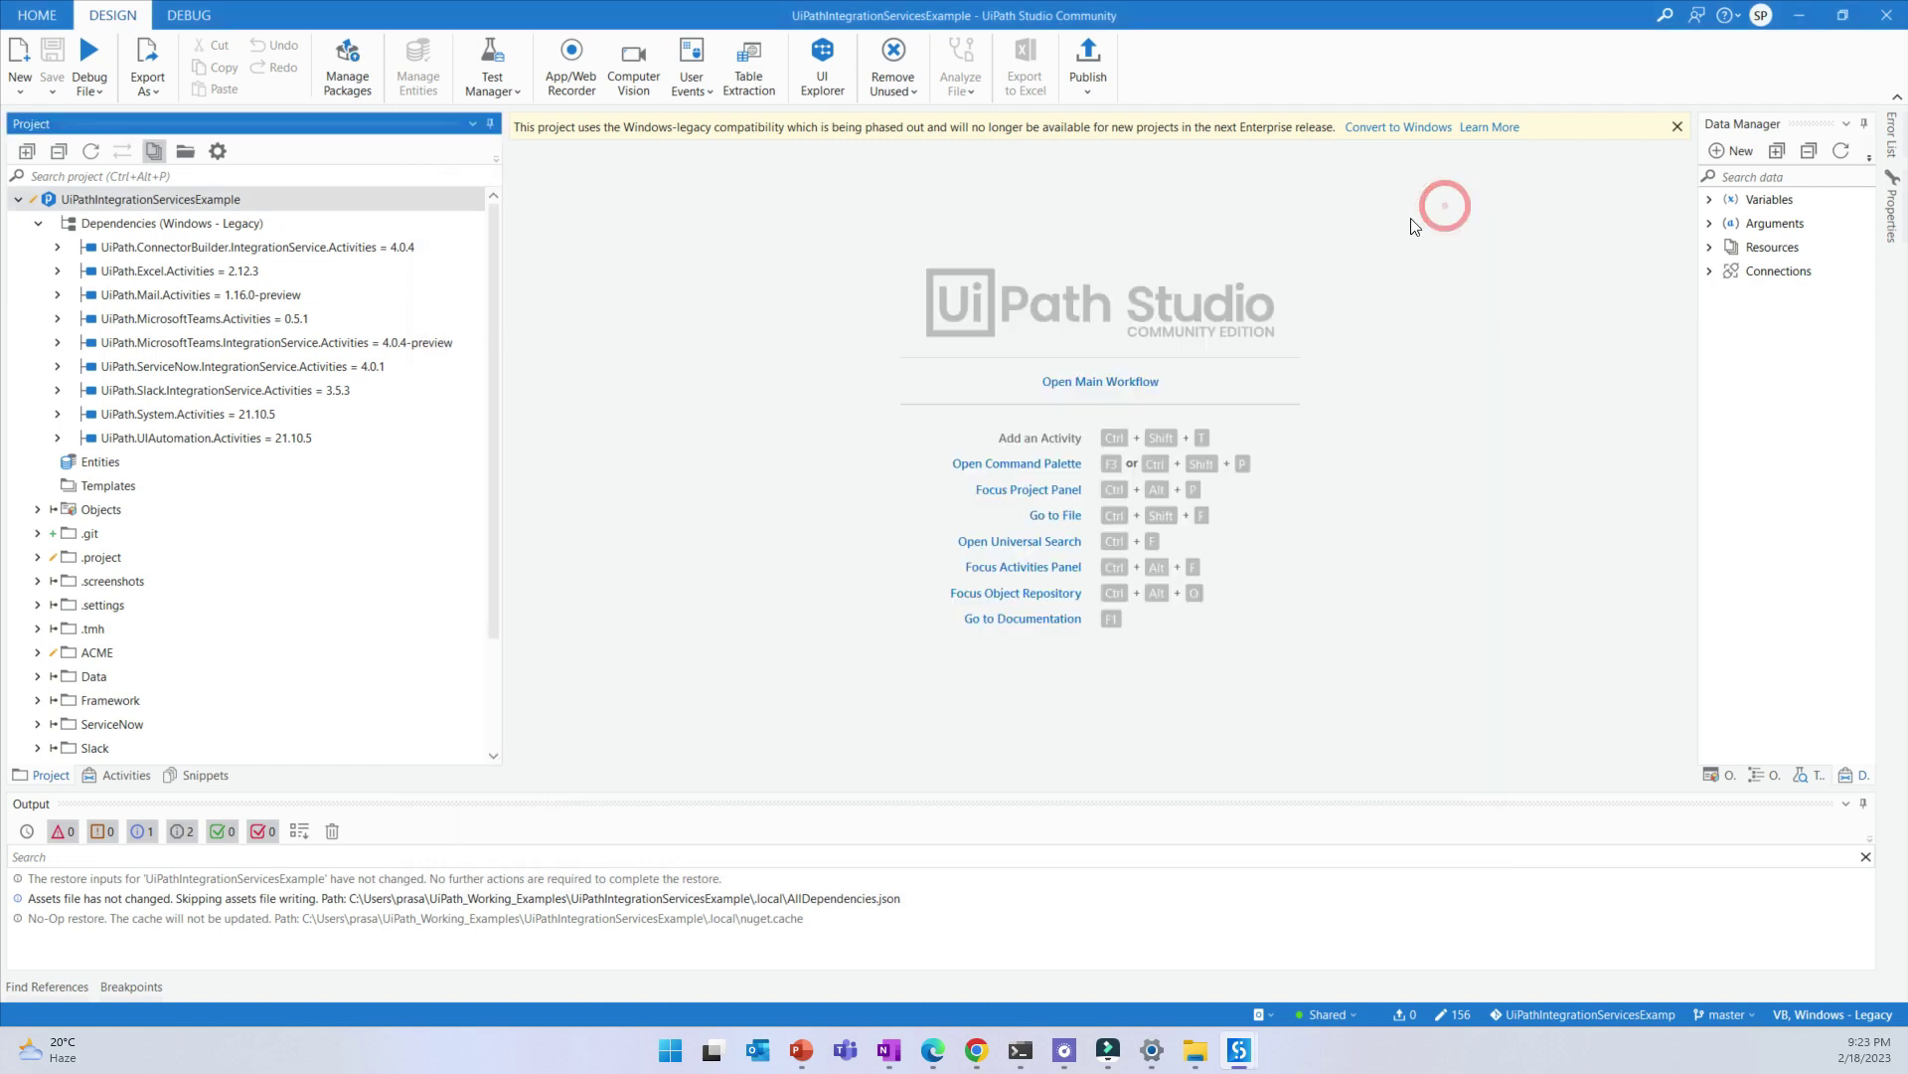
# Open the TestServiceNow.xaml workflow and add a ServiceNow Scope activity from the Integration Service activities
pyautogui.click(38, 223)
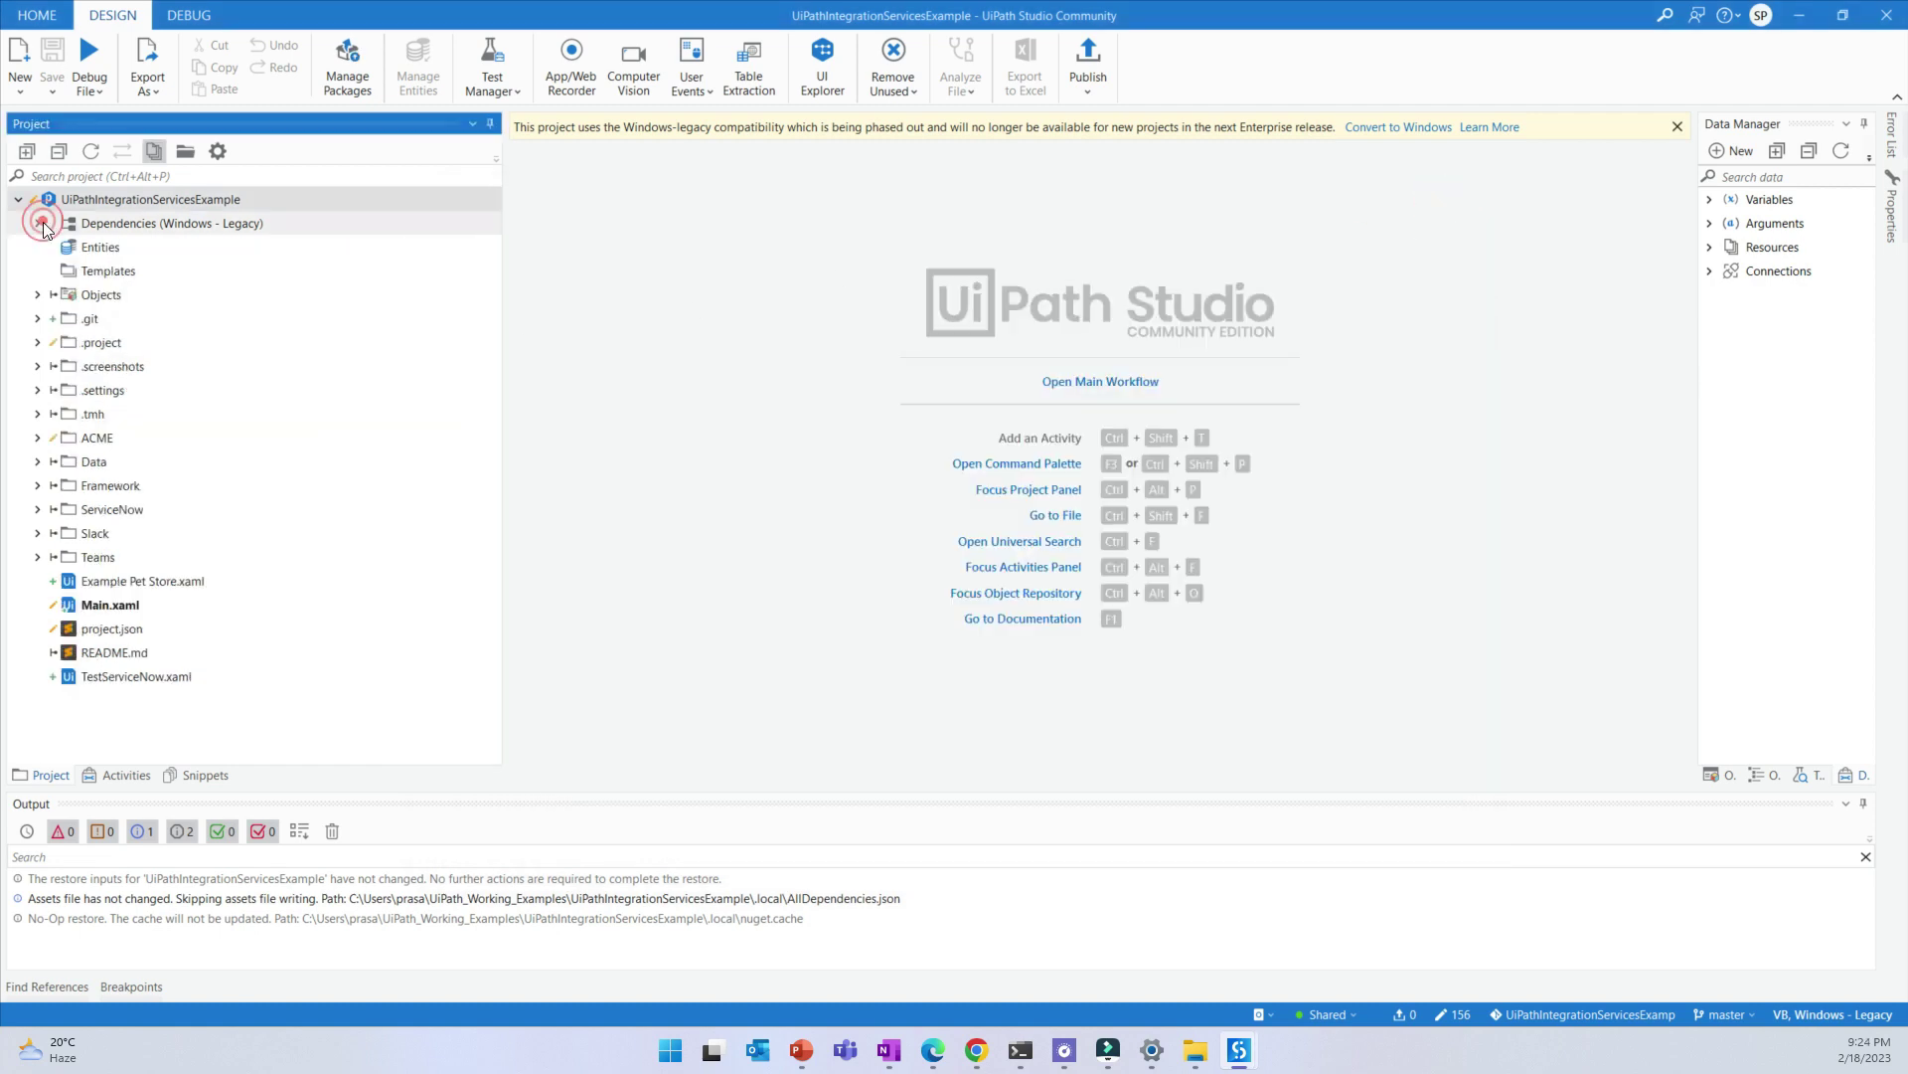
pyautogui.click(149, 676)
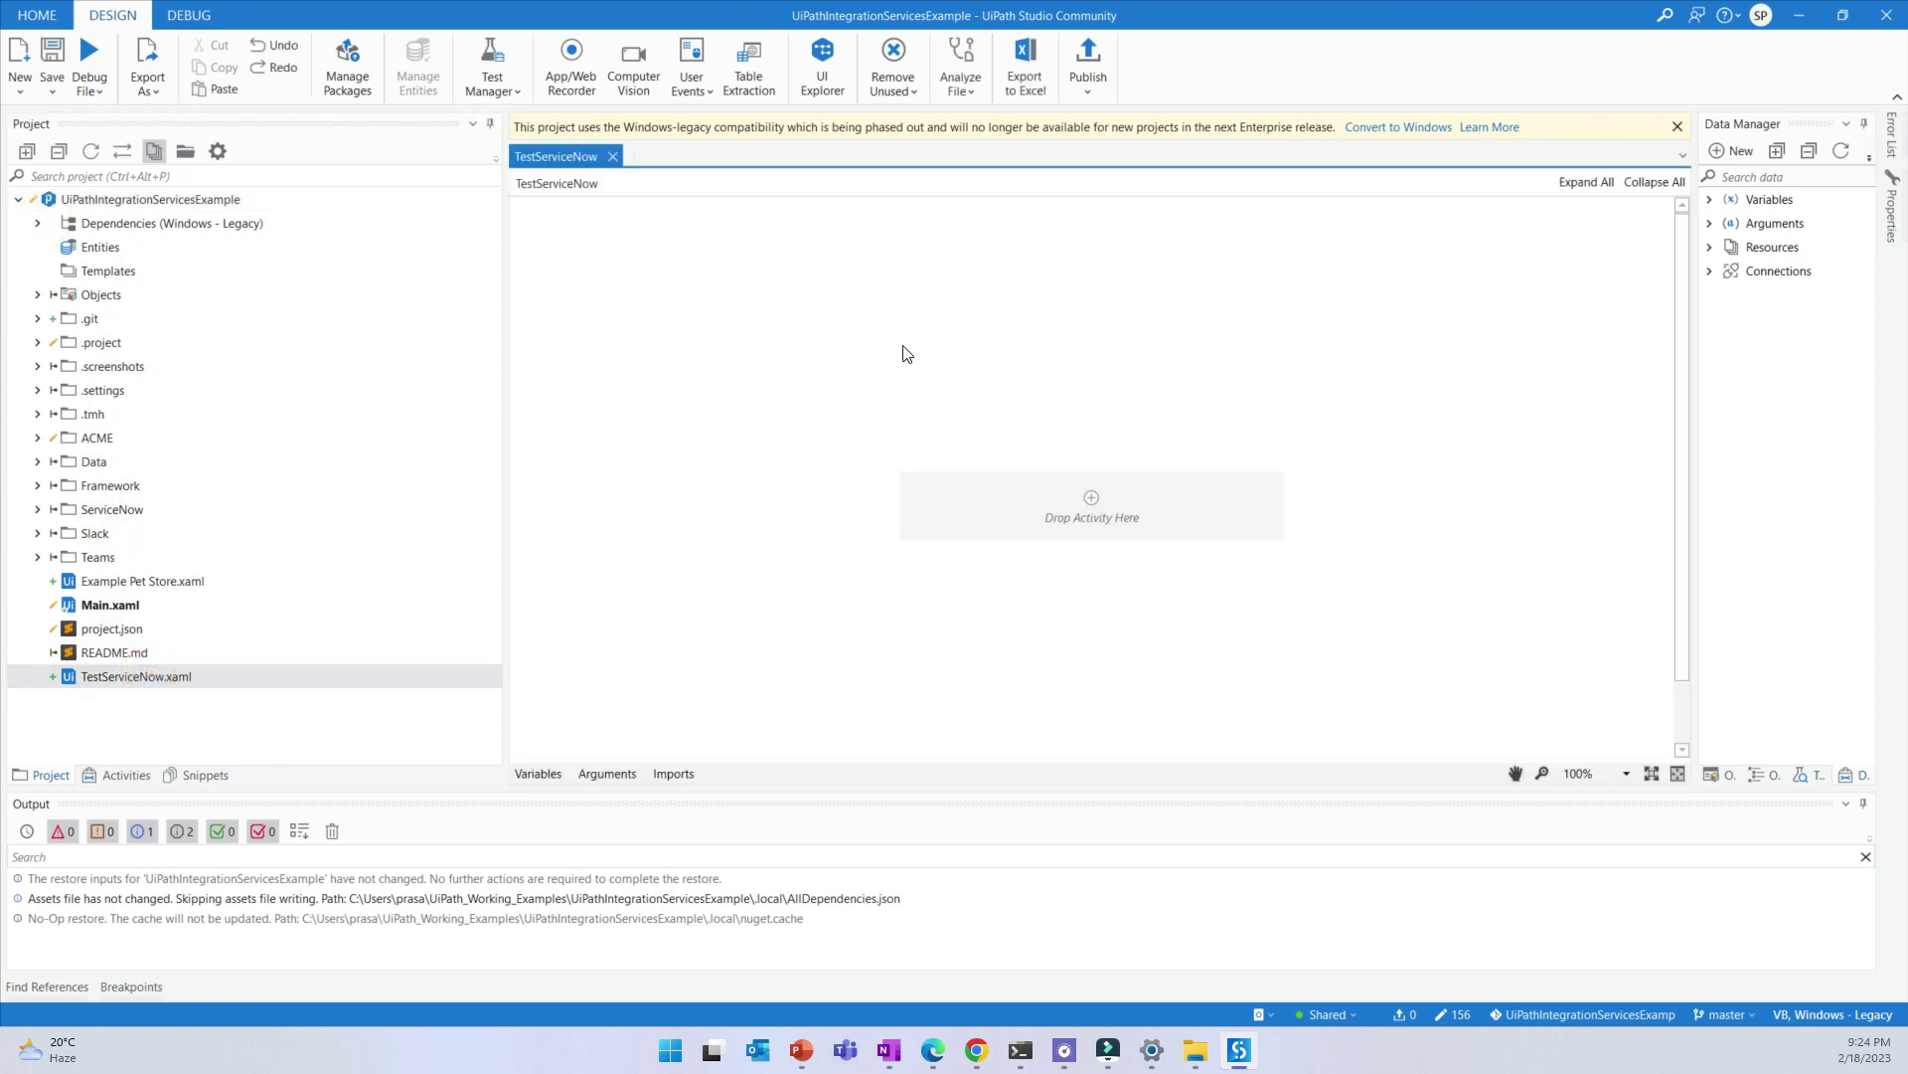
pyautogui.click(119, 774)
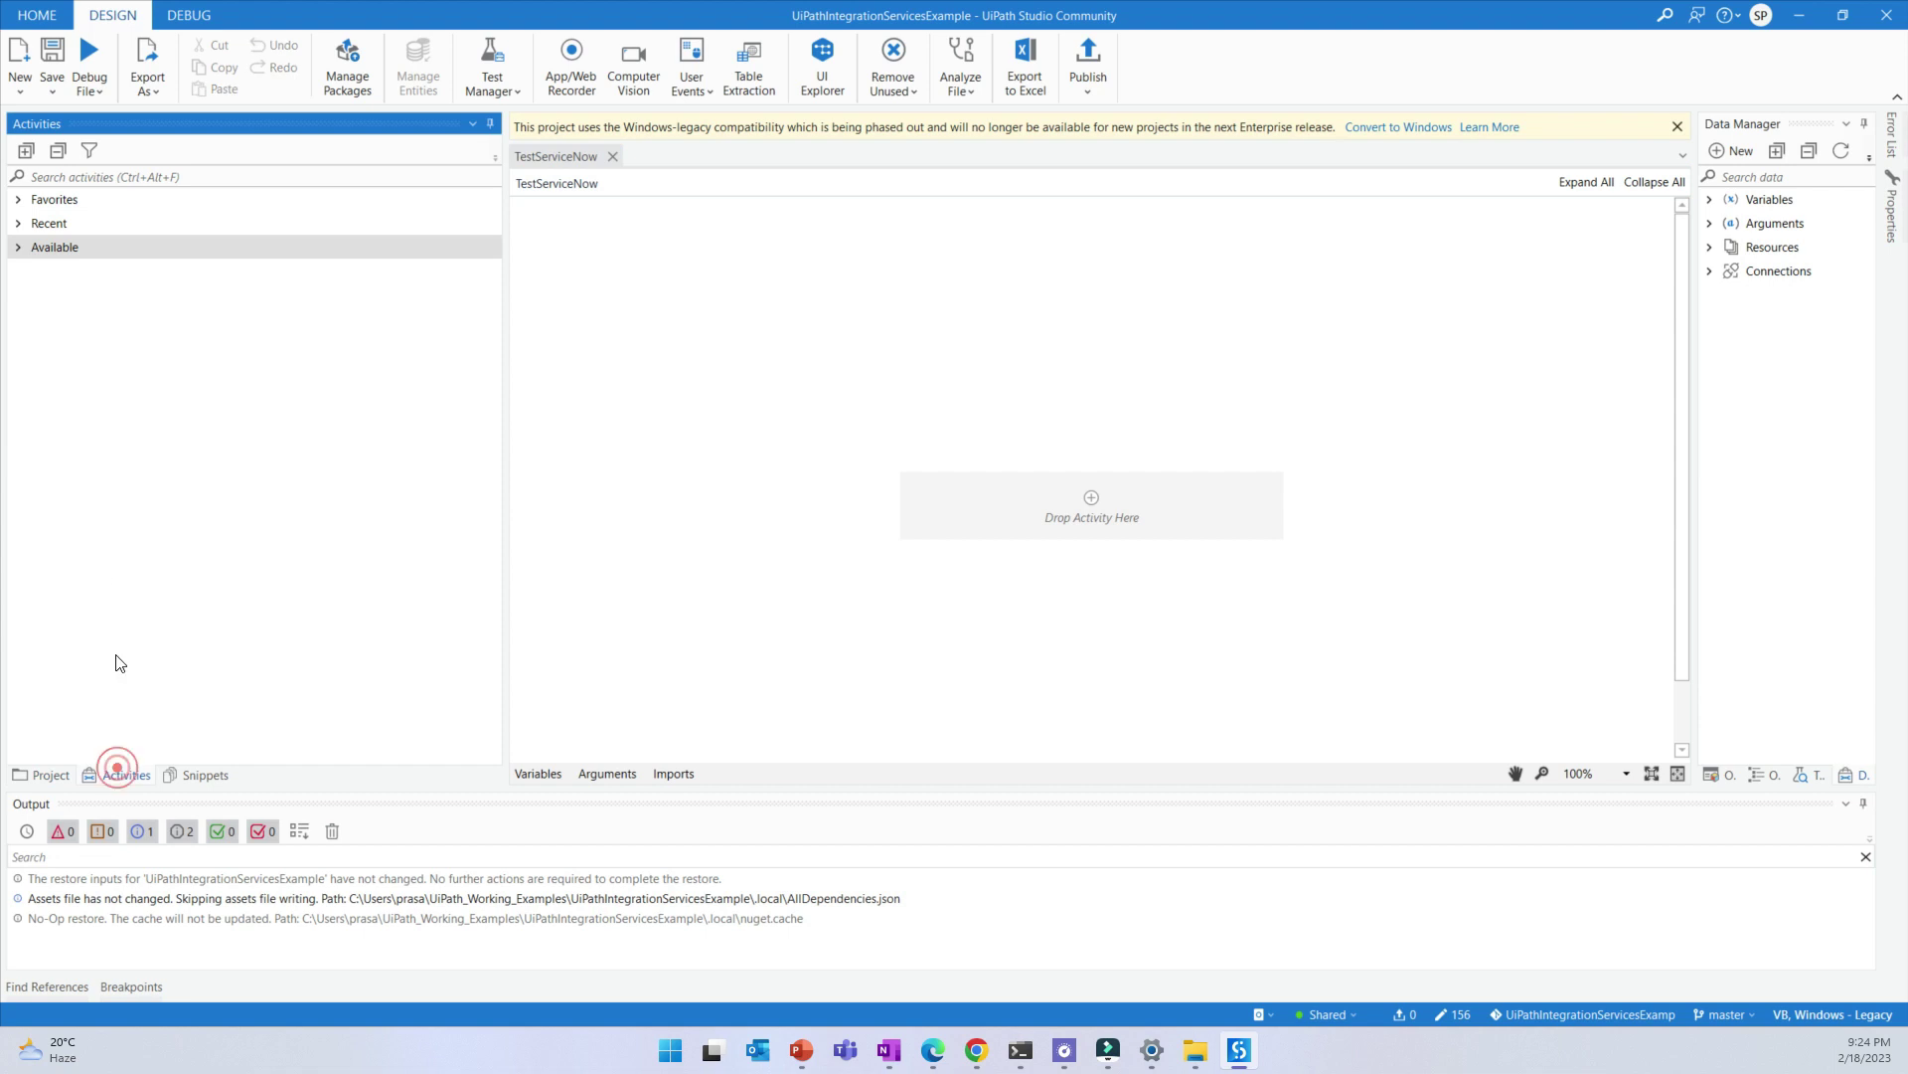
pyautogui.click(18, 247)
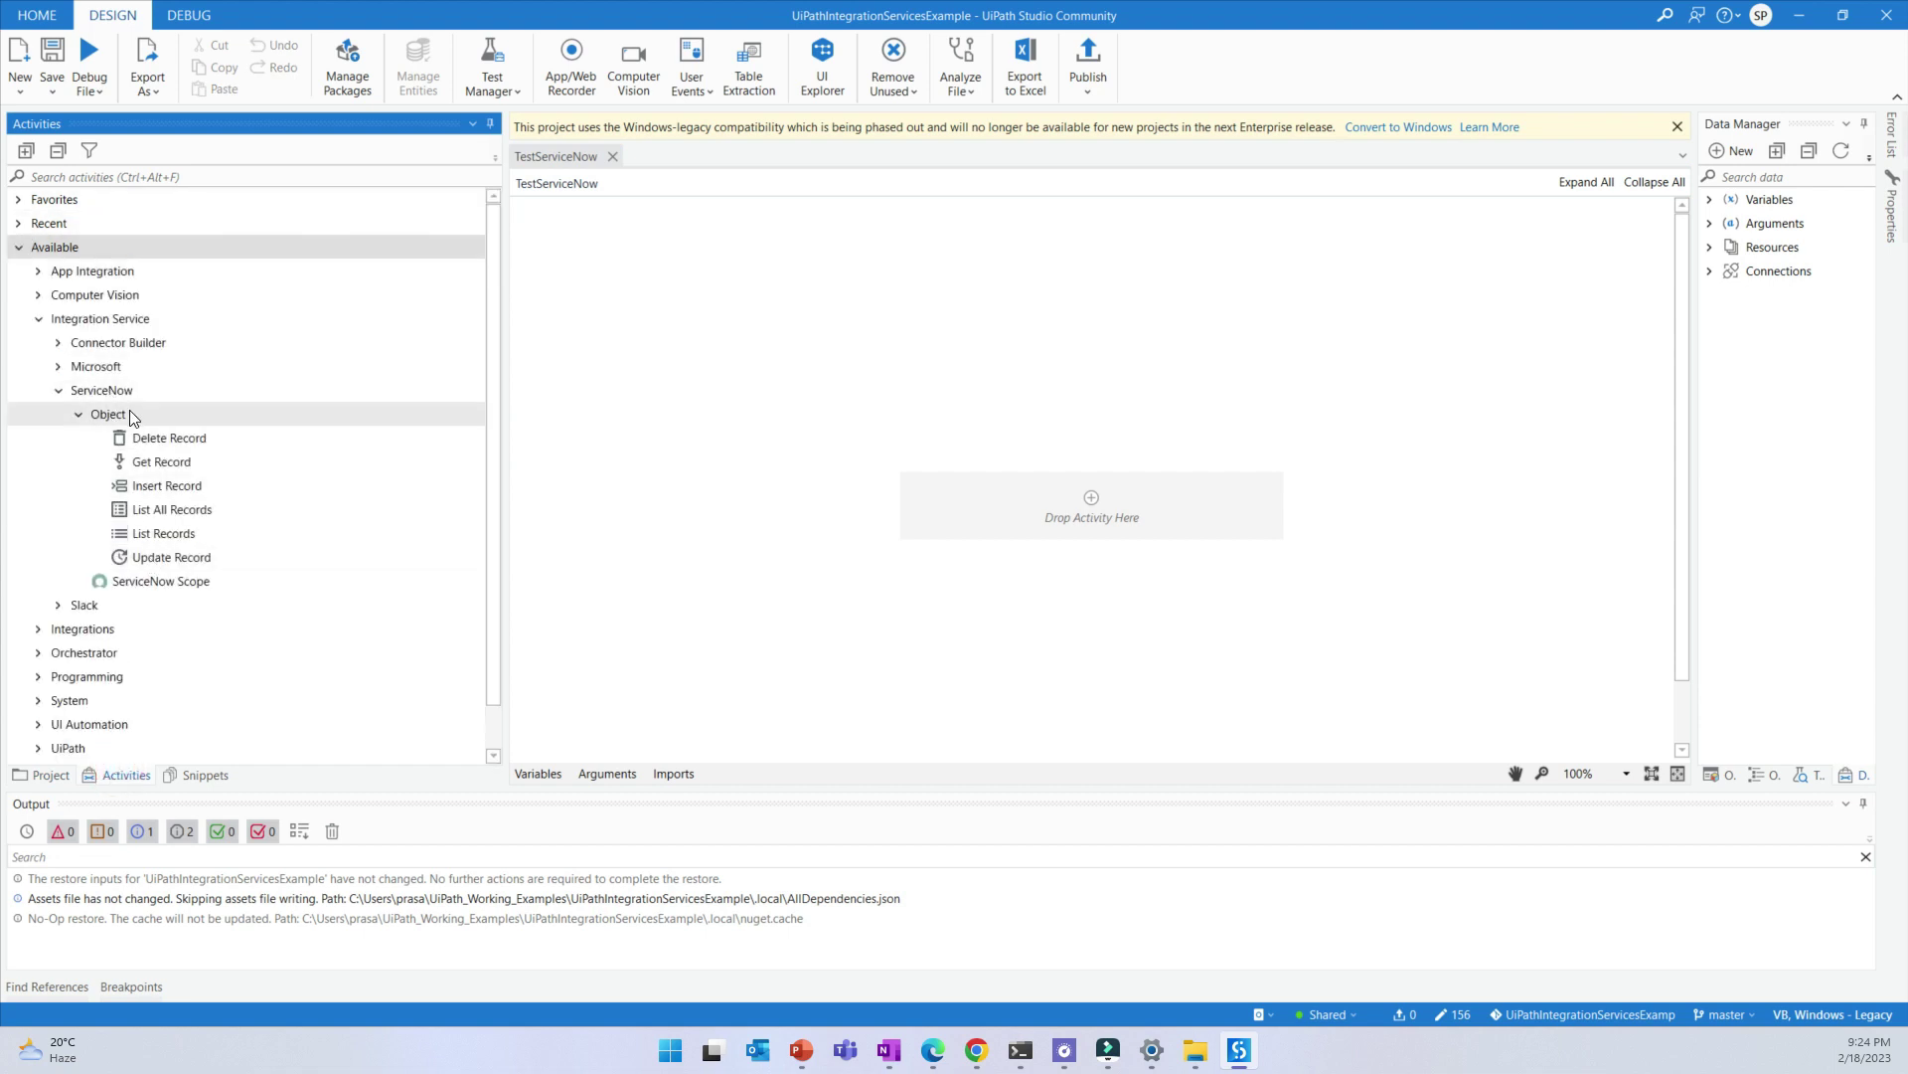
pyautogui.moveTo(158, 583)
pyautogui.mouseDown()
pyautogui.moveTo(338, 611)
pyautogui.moveTo(1047, 549)
pyautogui.mouseUp()
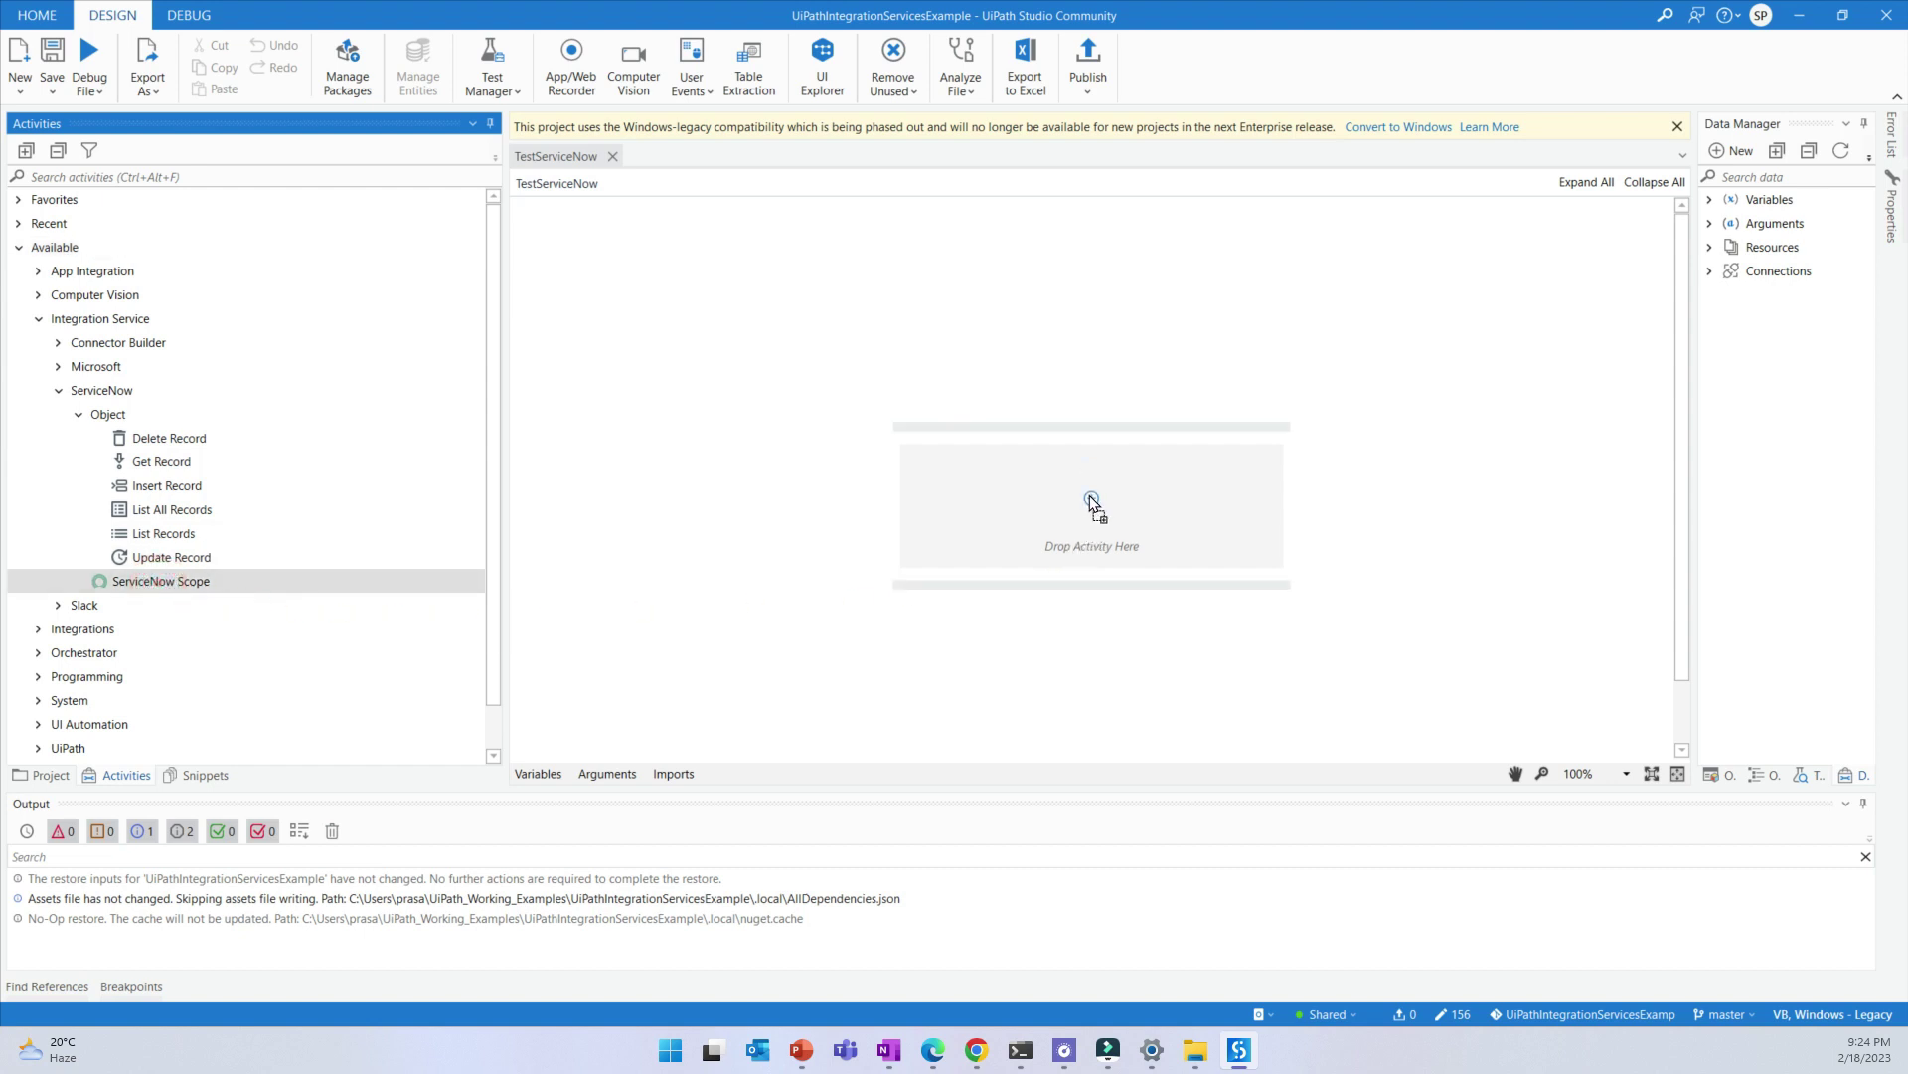
pyautogui.moveTo(1090, 502); pyautogui.dragTo(1091, 503)
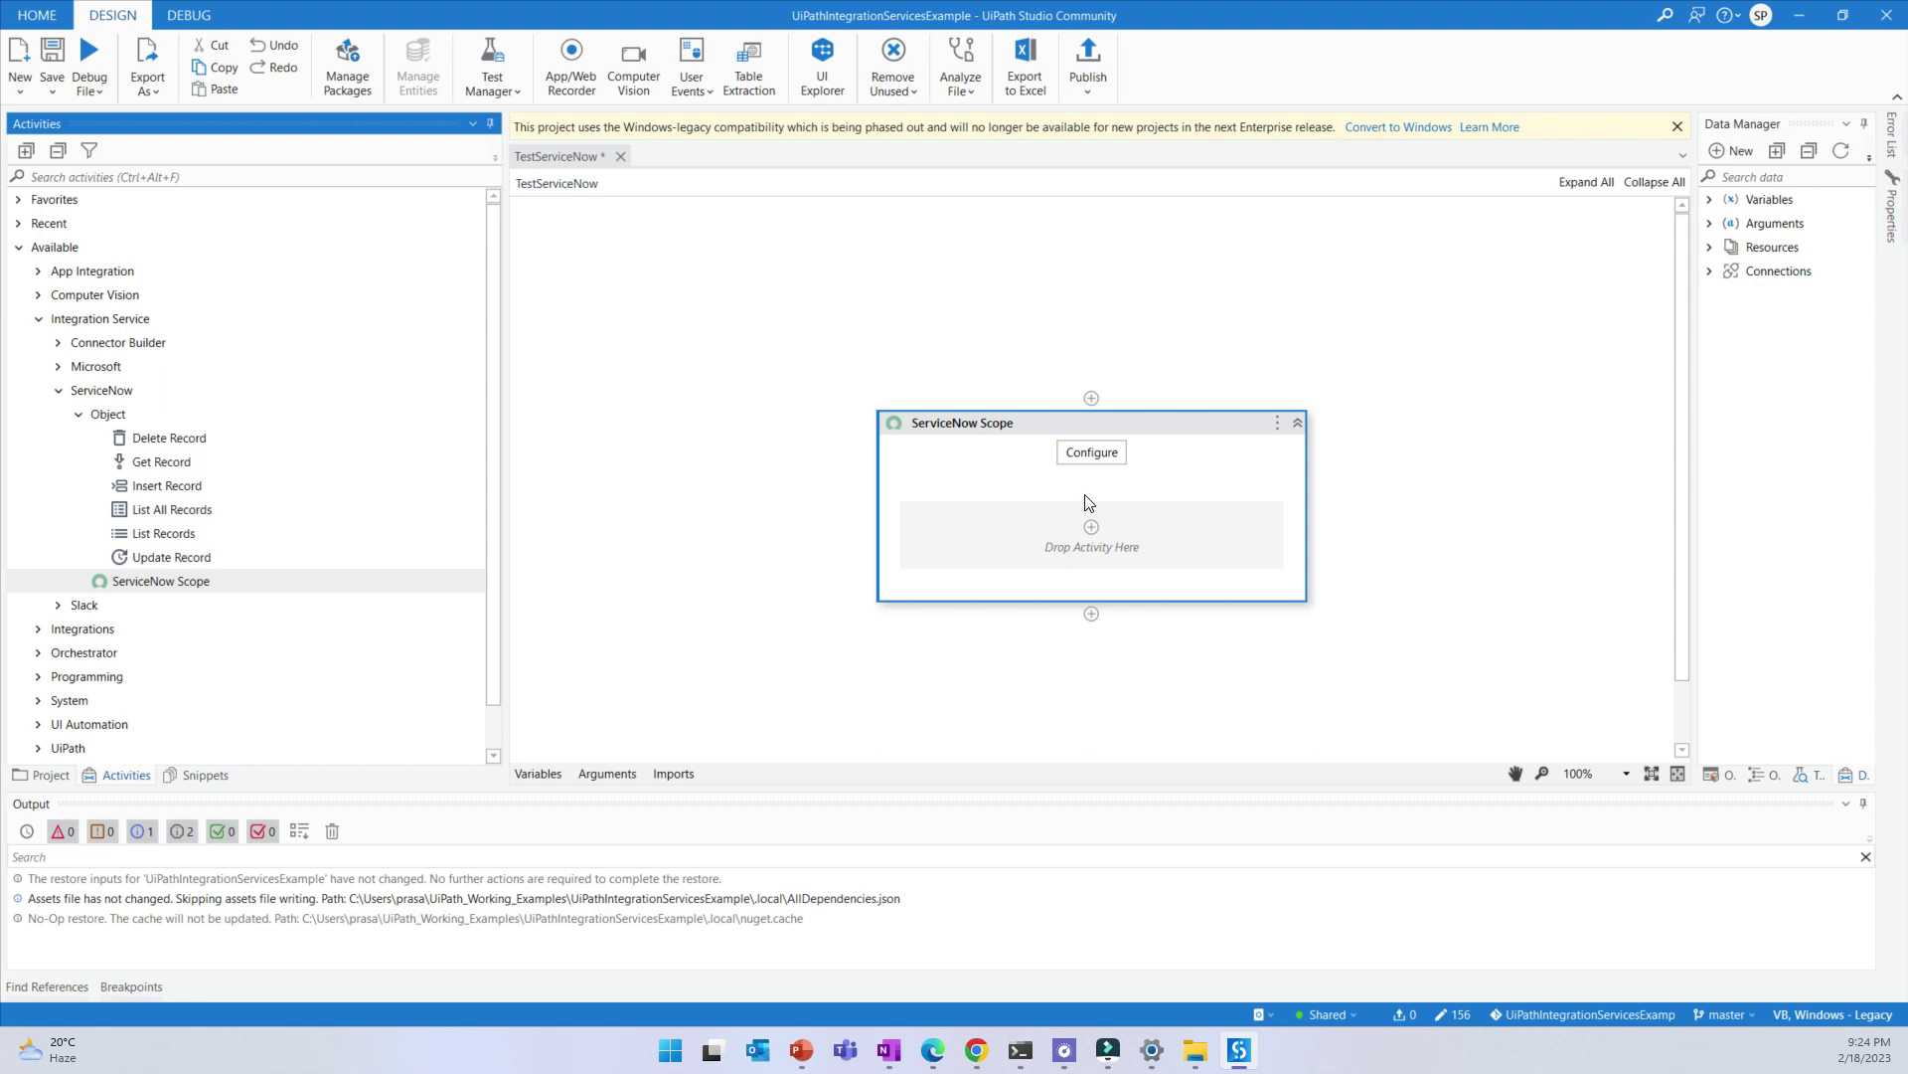
# Configure the ServiceNow Scope with TestServiceNow as both robot and design connection, testing the robot connection before saving
pyautogui.click(1091, 453)
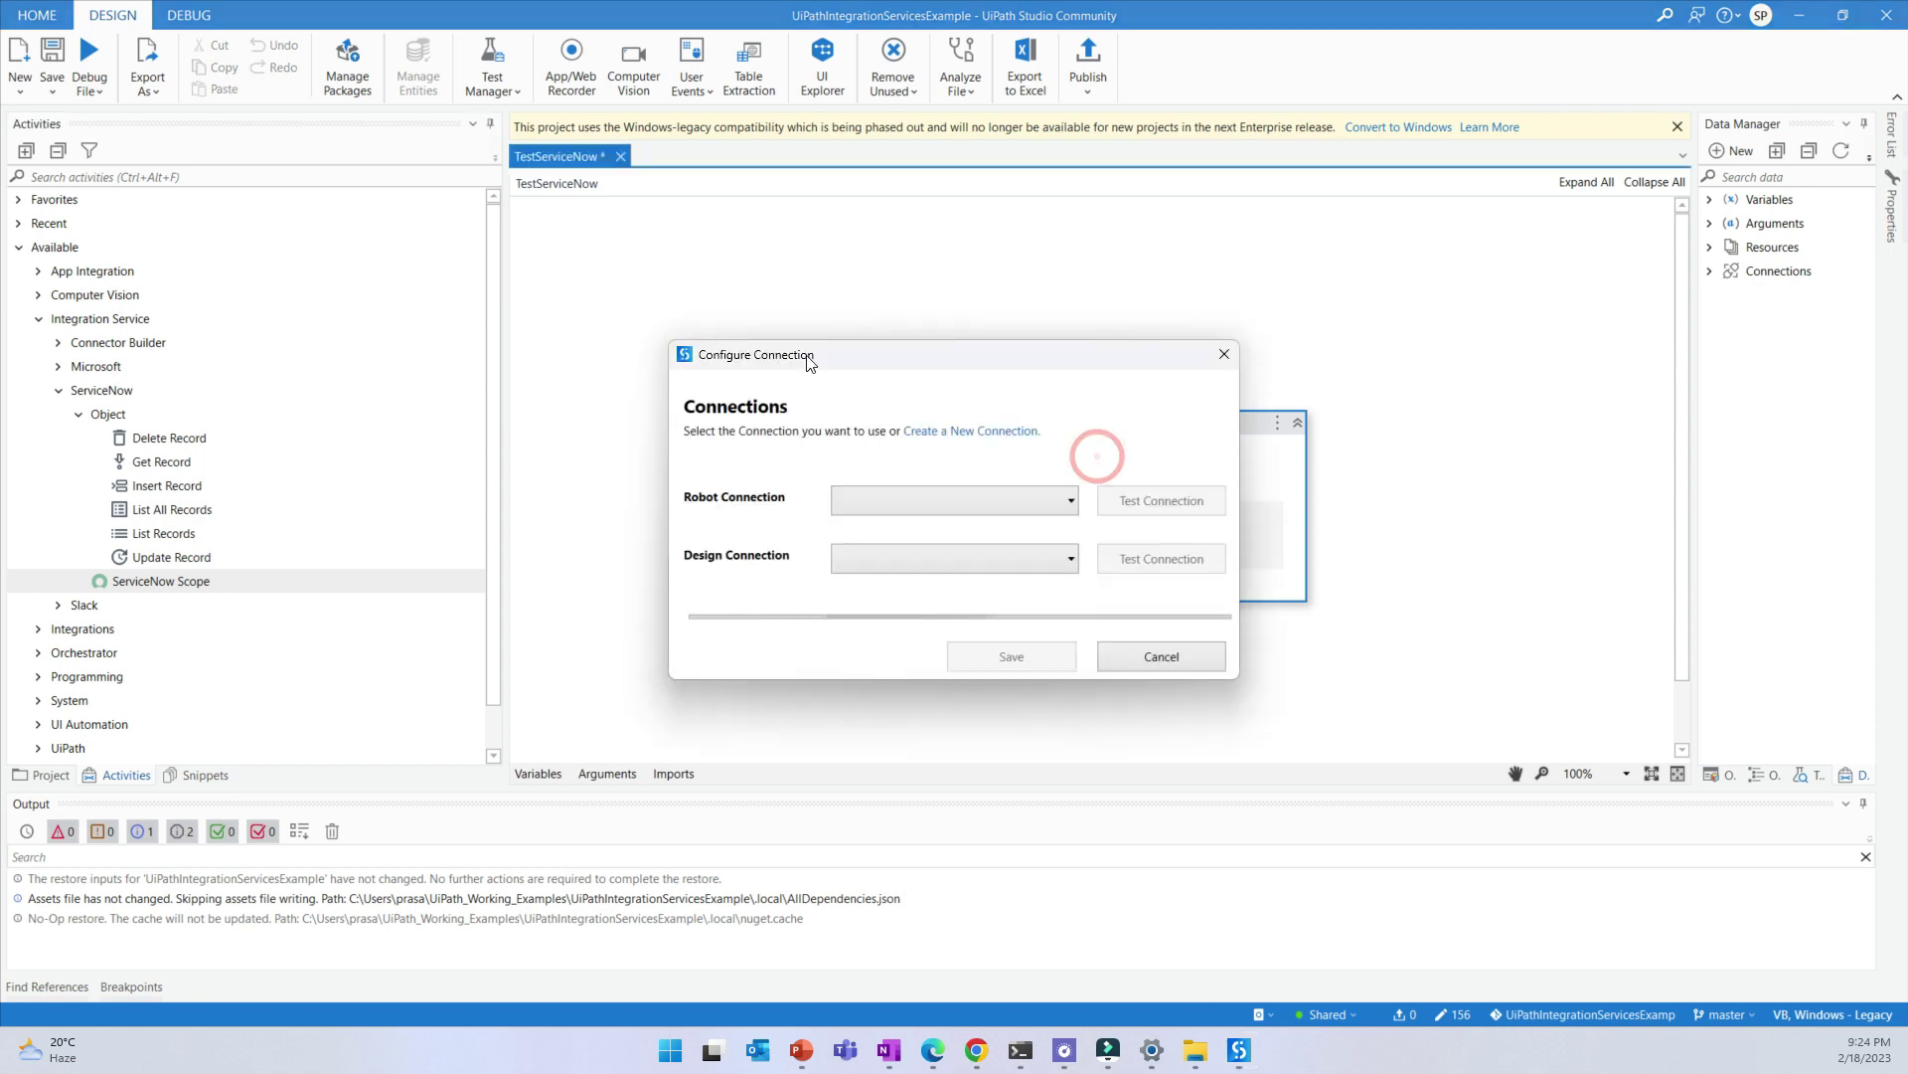
pyautogui.moveTo(810, 361); pyautogui.dragTo(539, 267)
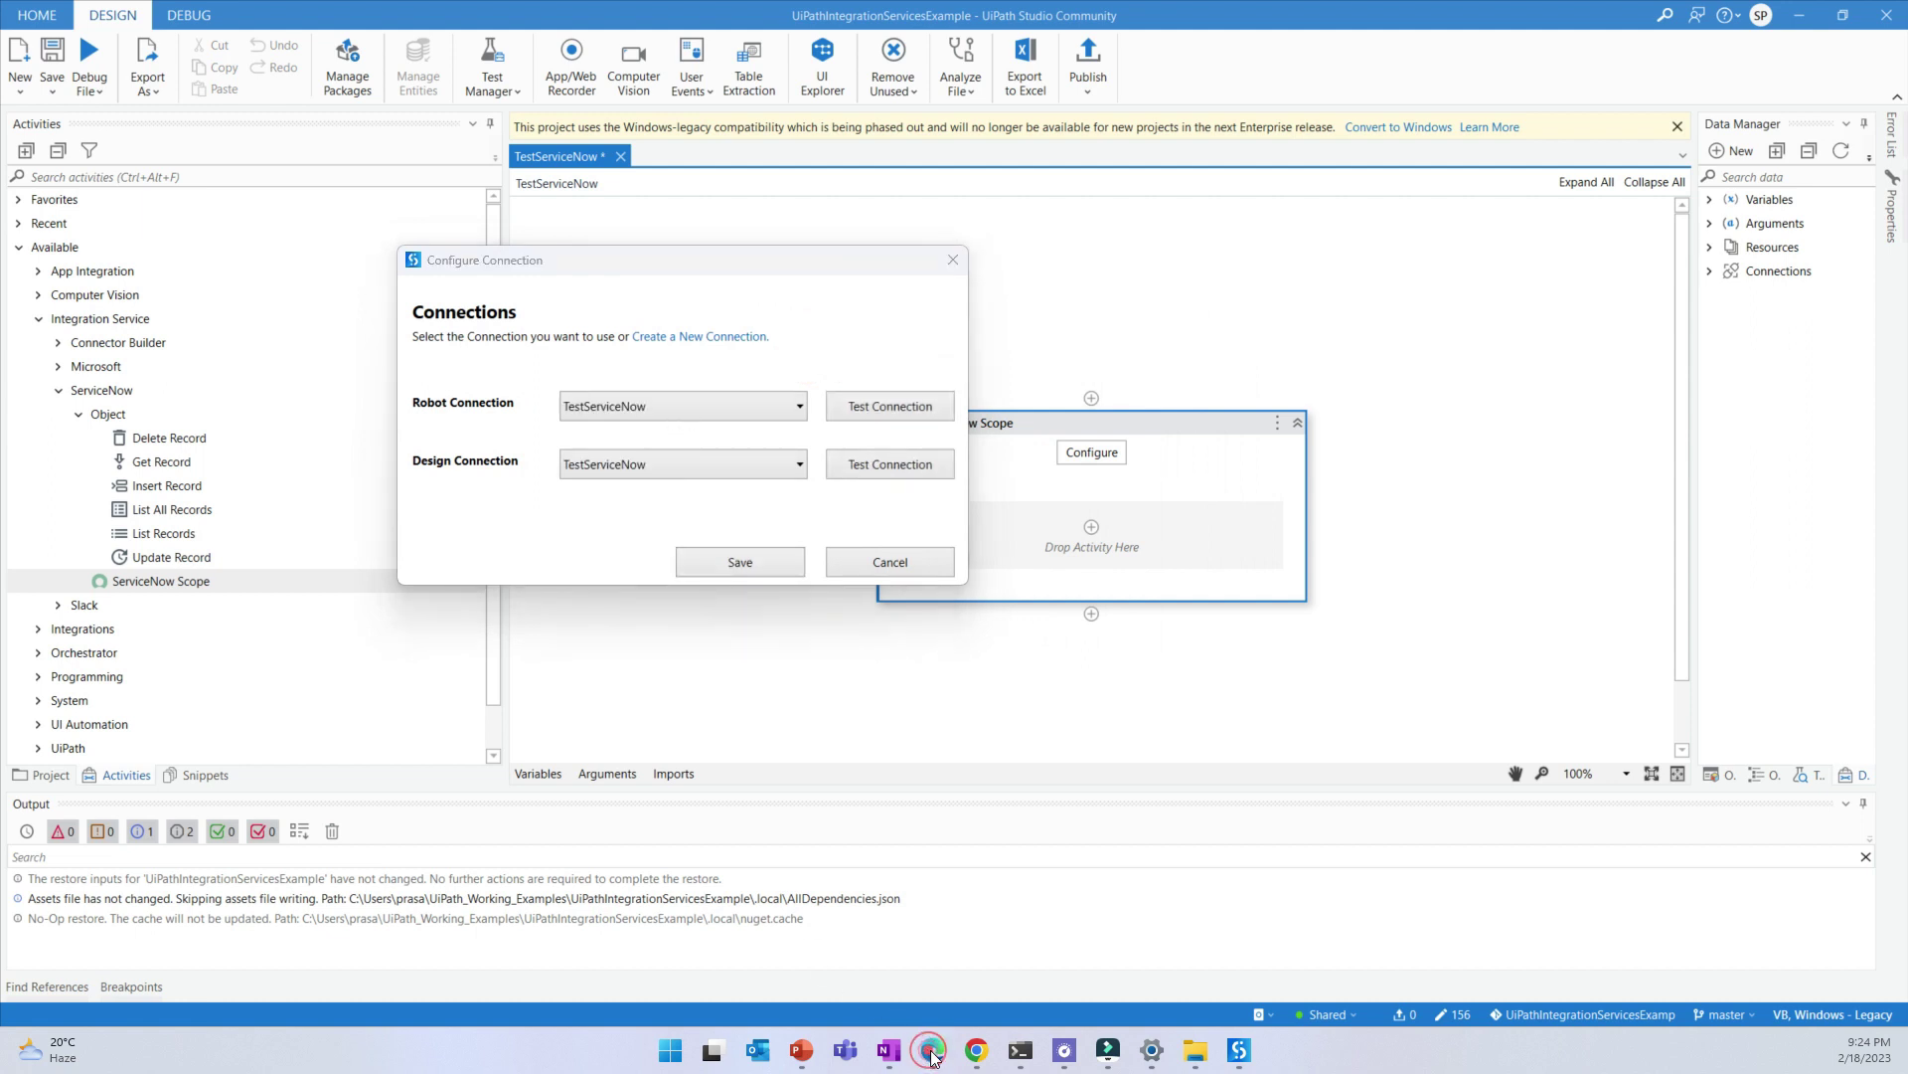
pyautogui.click(984, 1056)
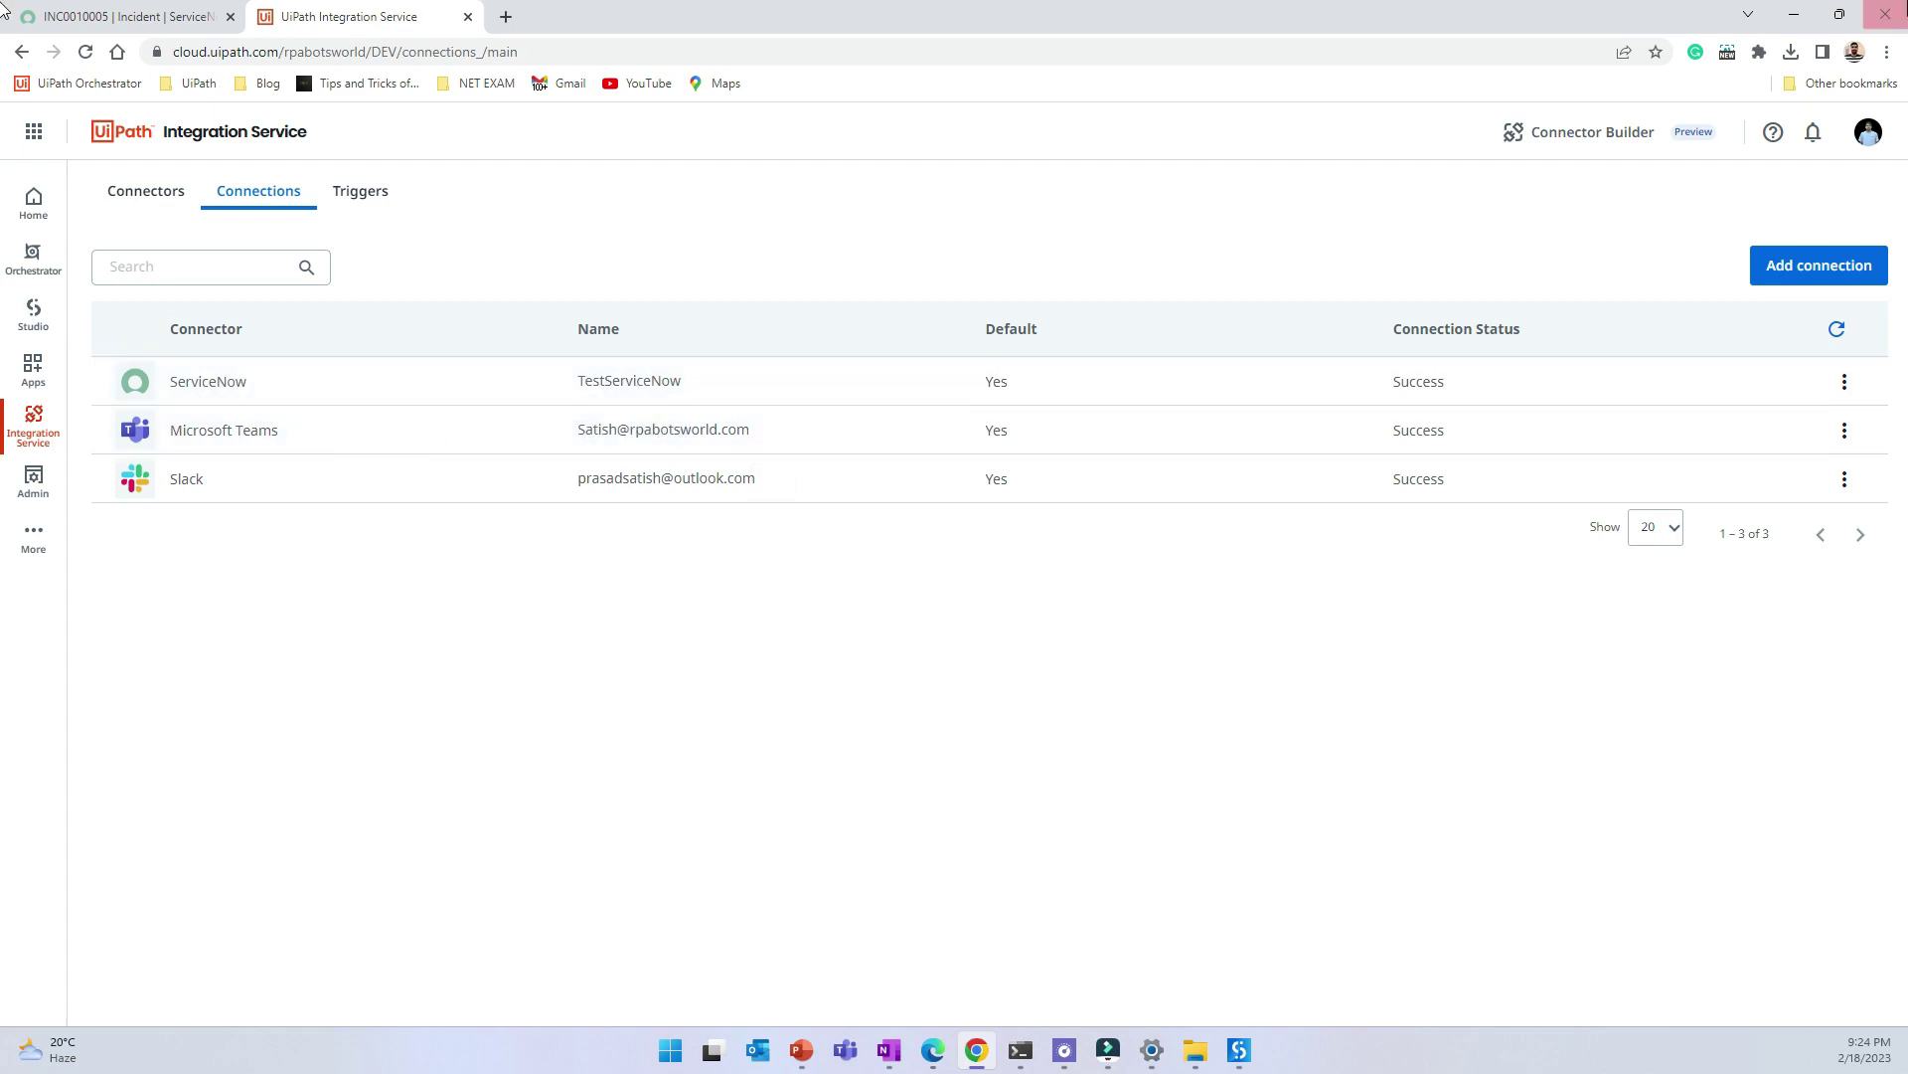
pyautogui.click(1794, 14)
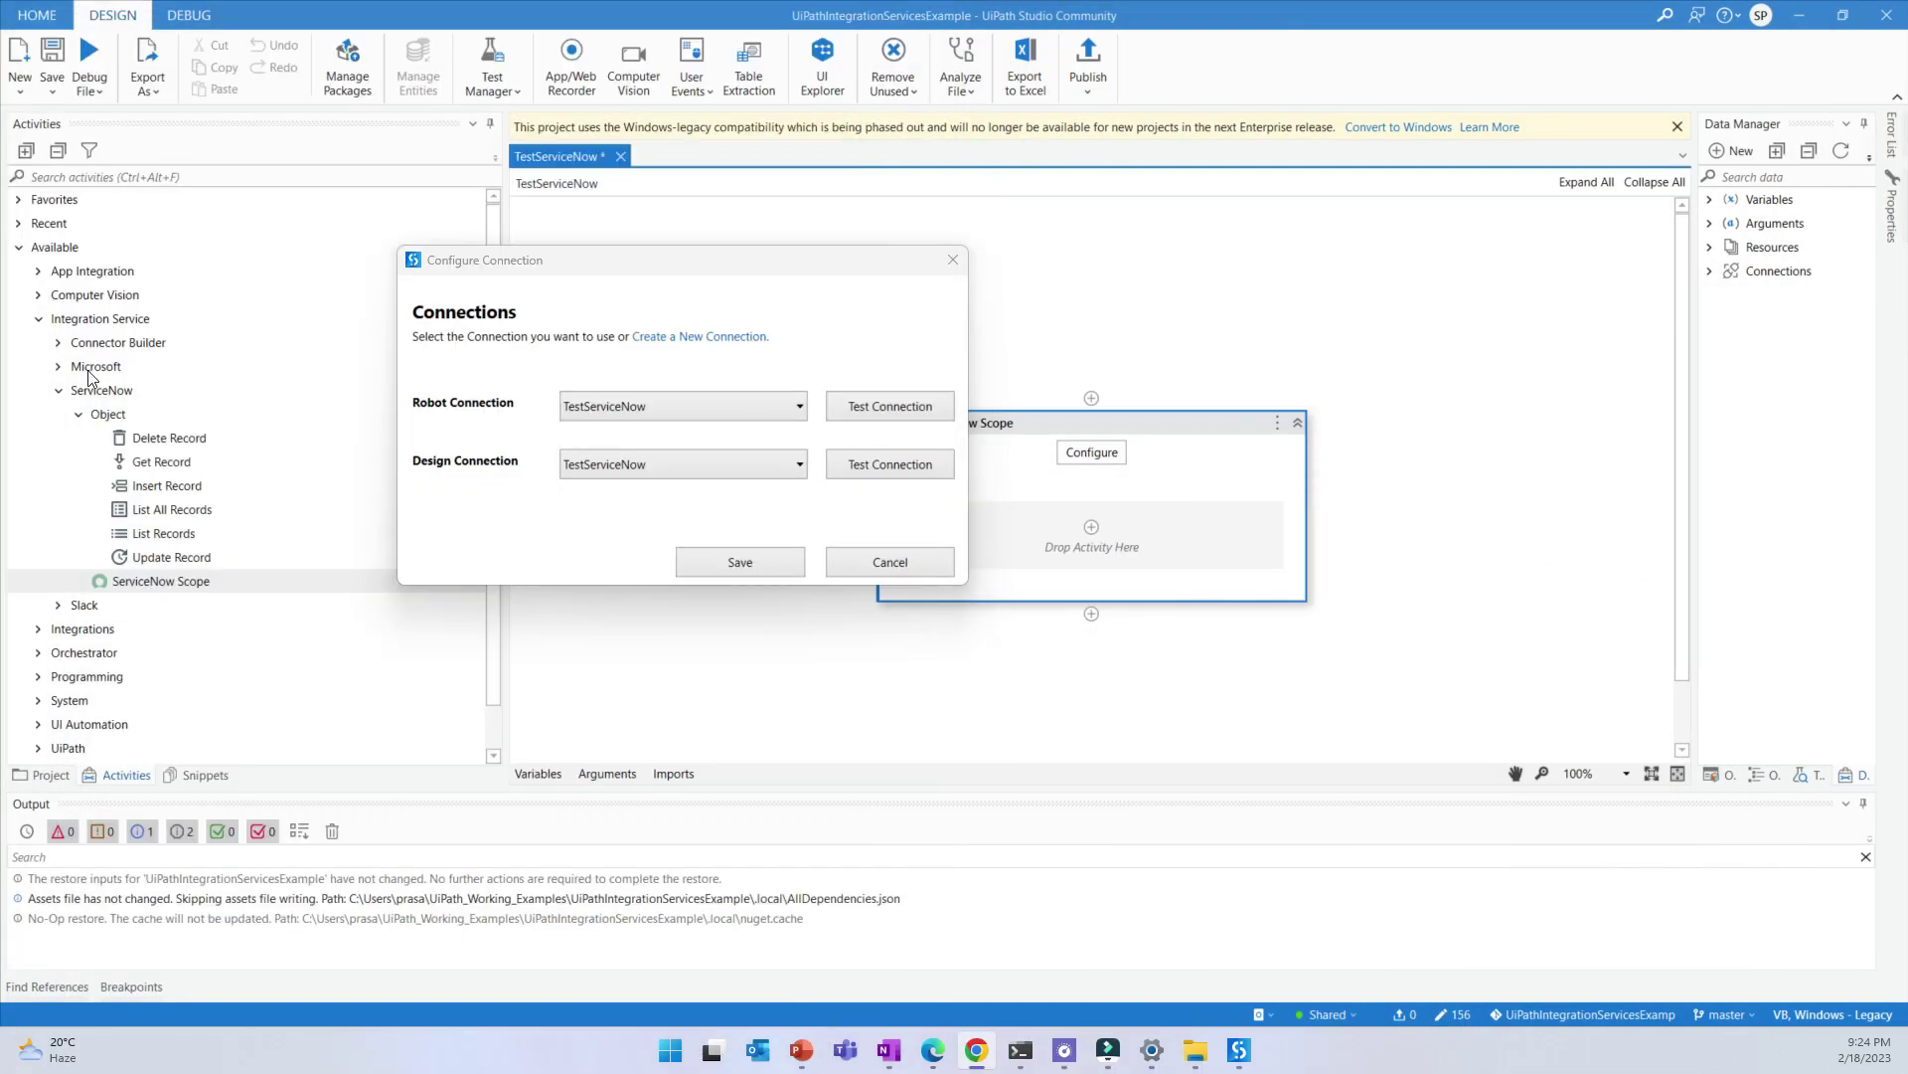
pyautogui.click(646, 405)
pyautogui.click(850, 338)
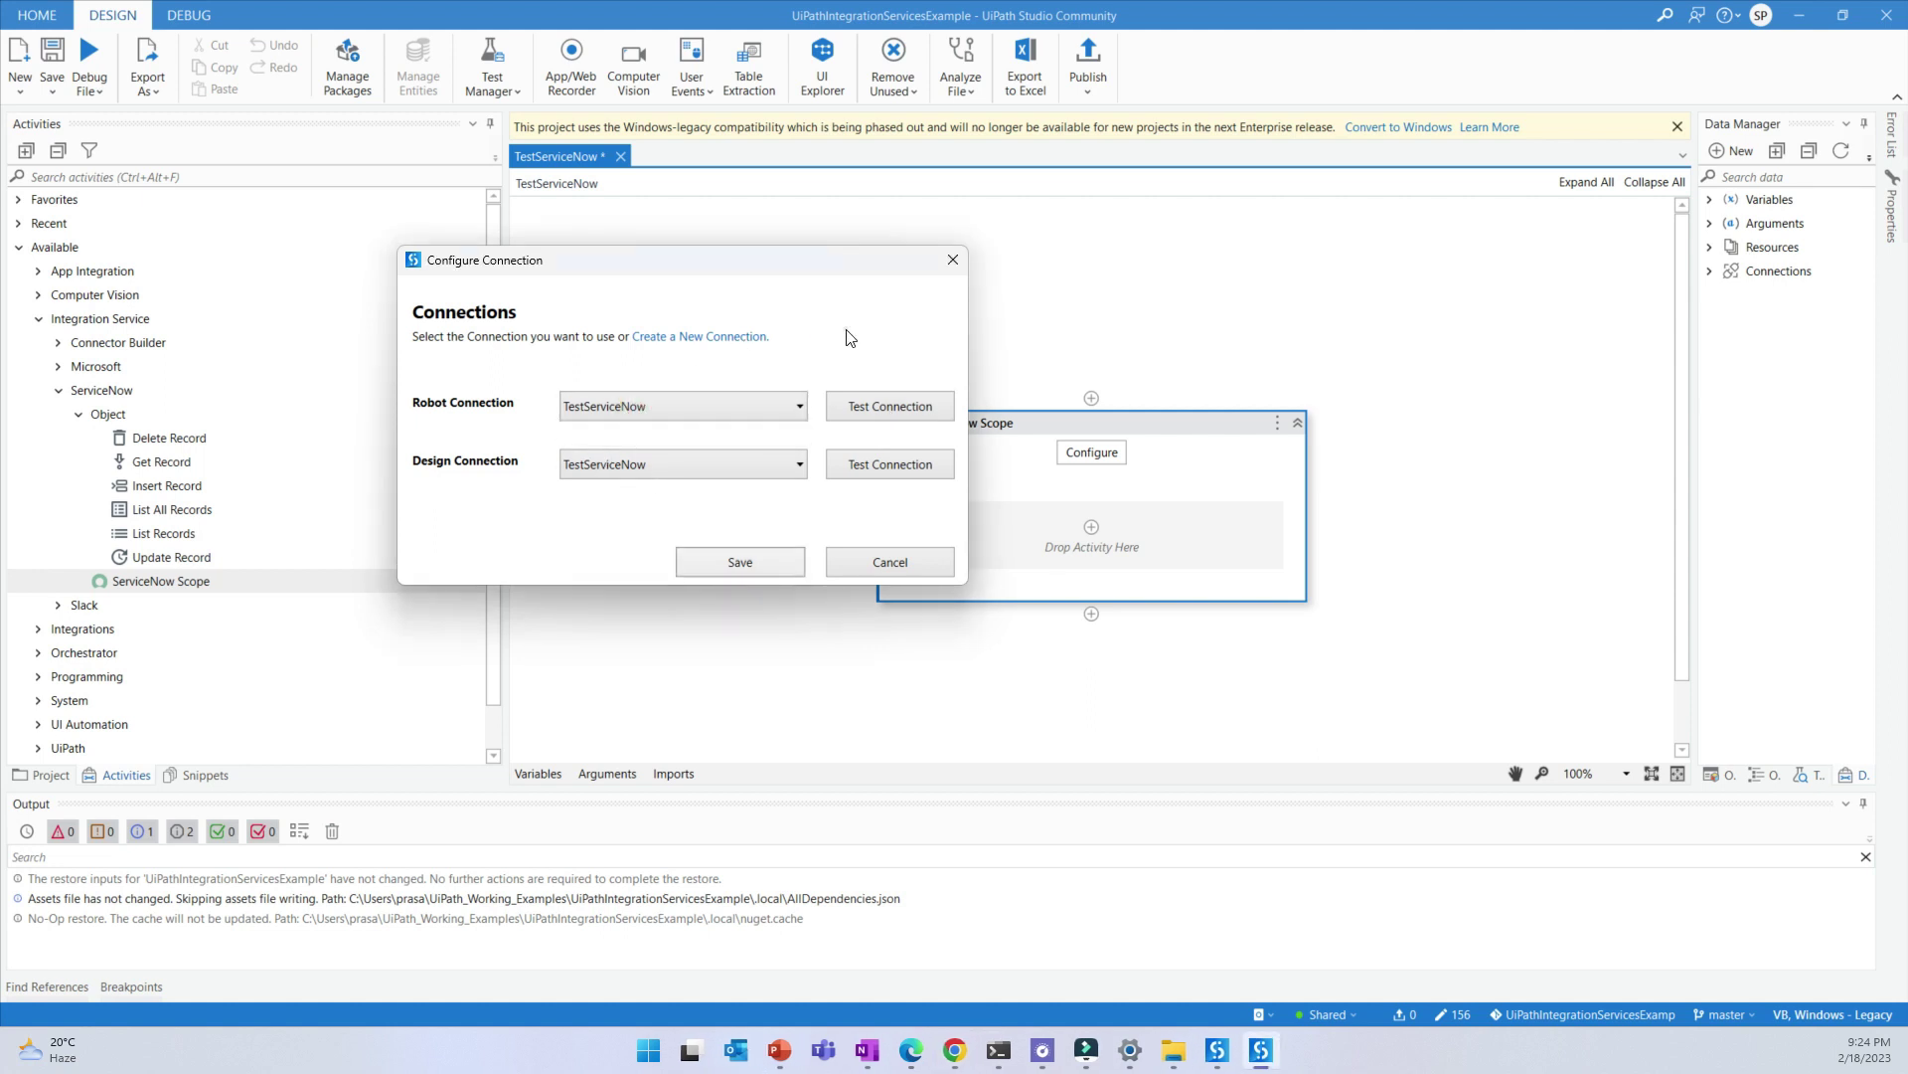
pyautogui.click(881, 411)
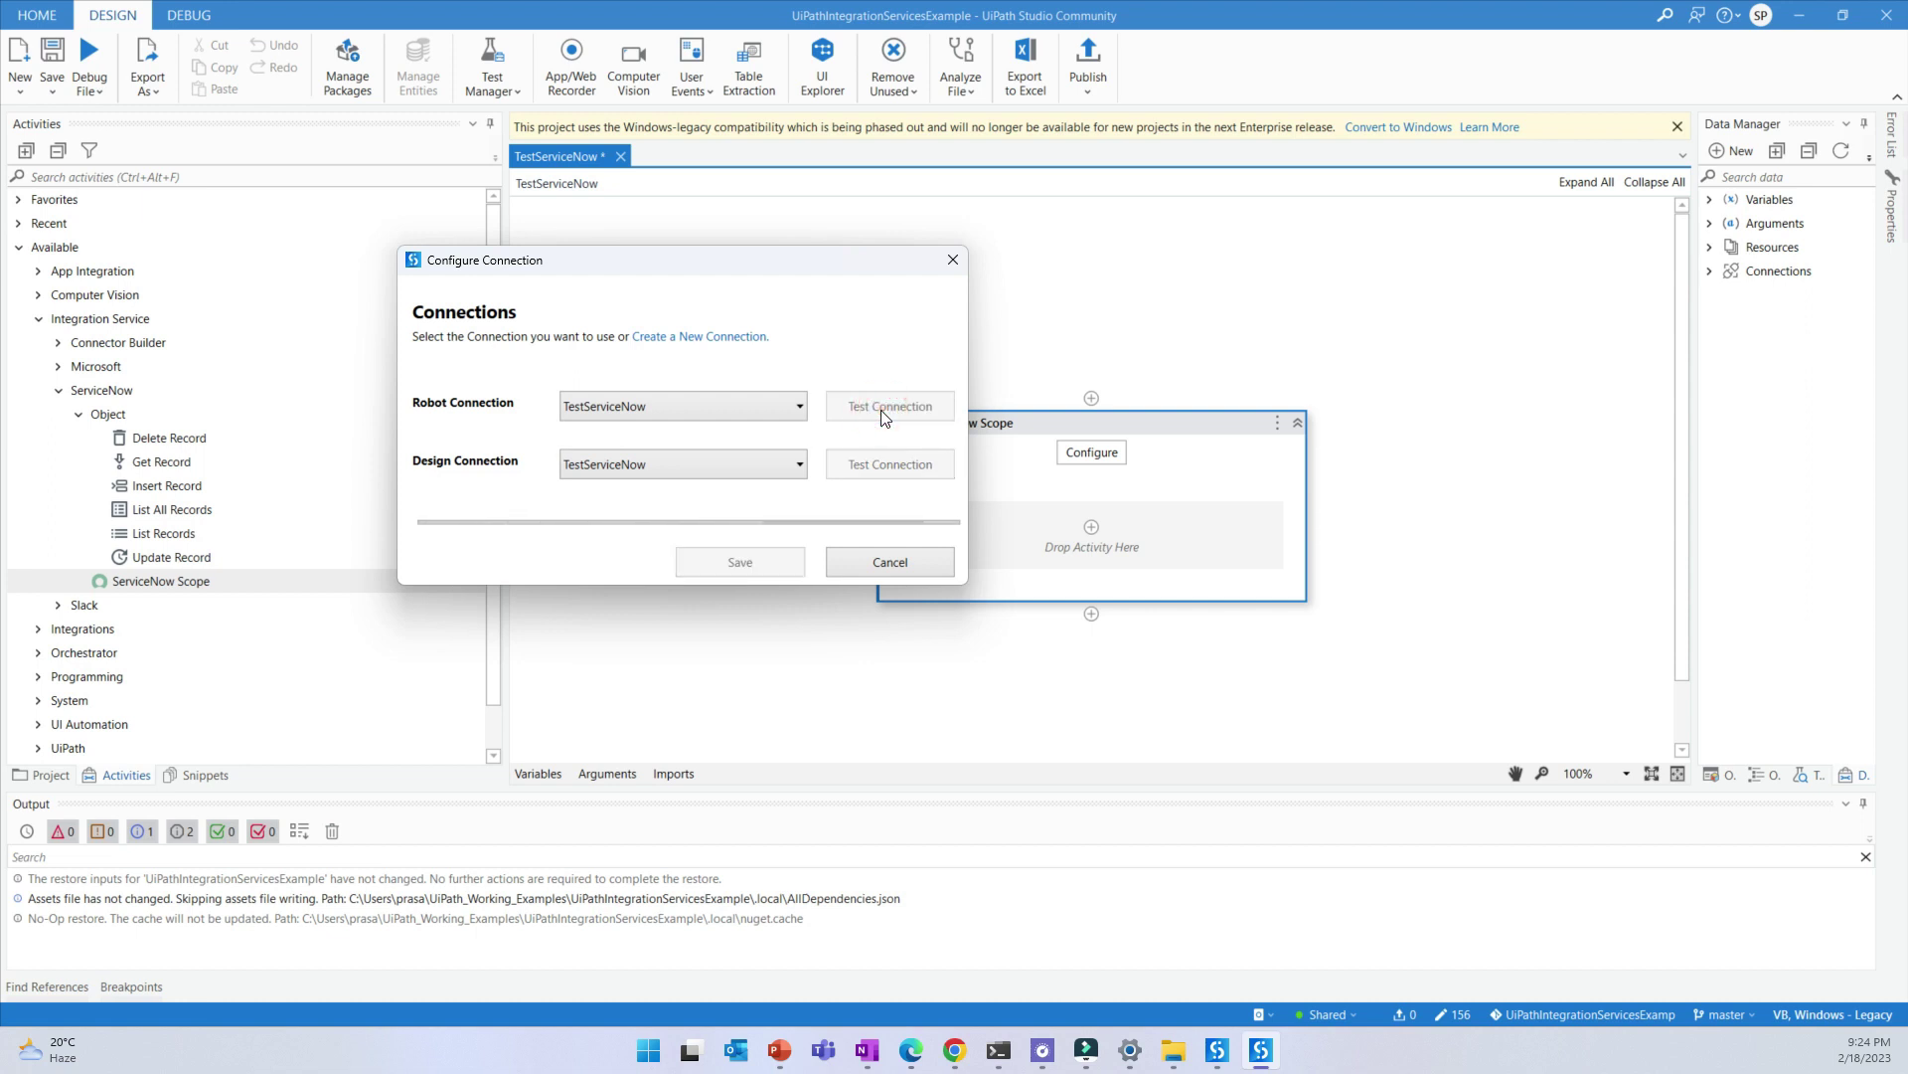
pyautogui.click(1094, 574)
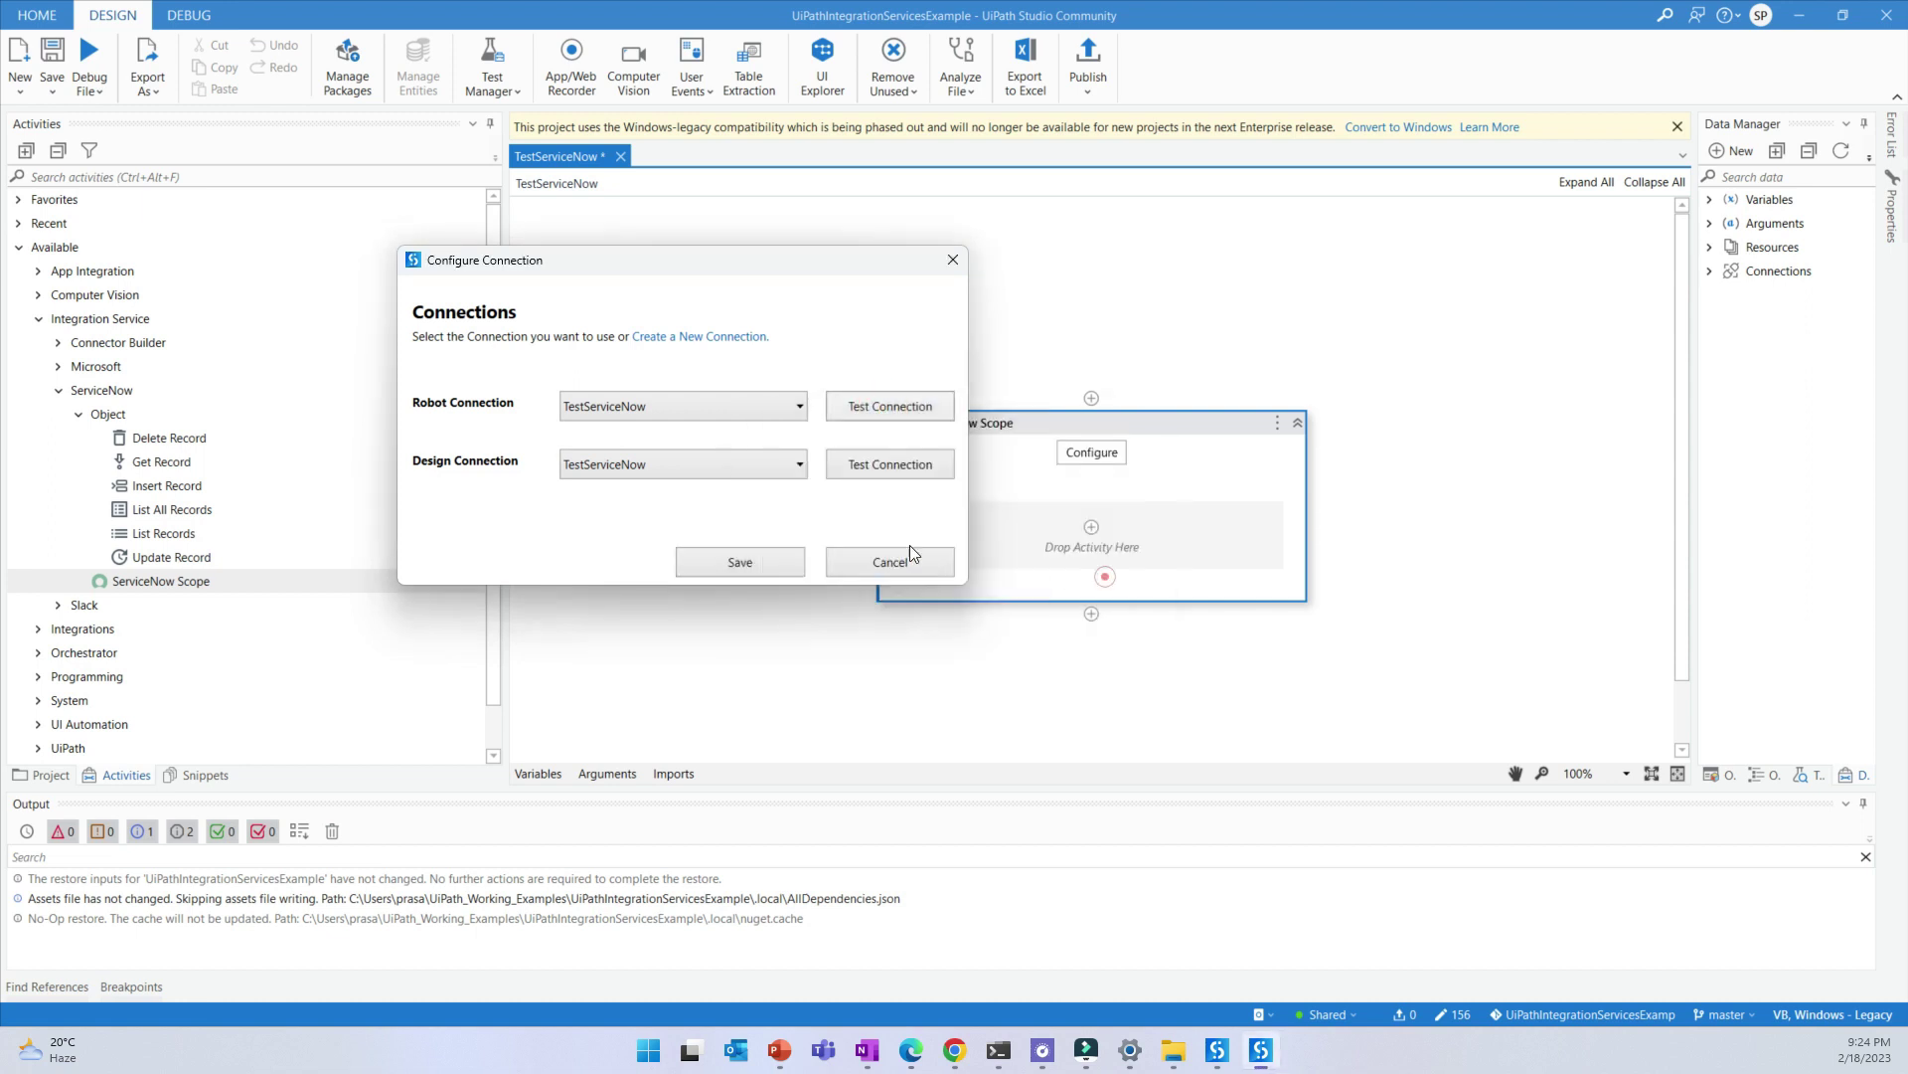
pyautogui.click(735, 566)
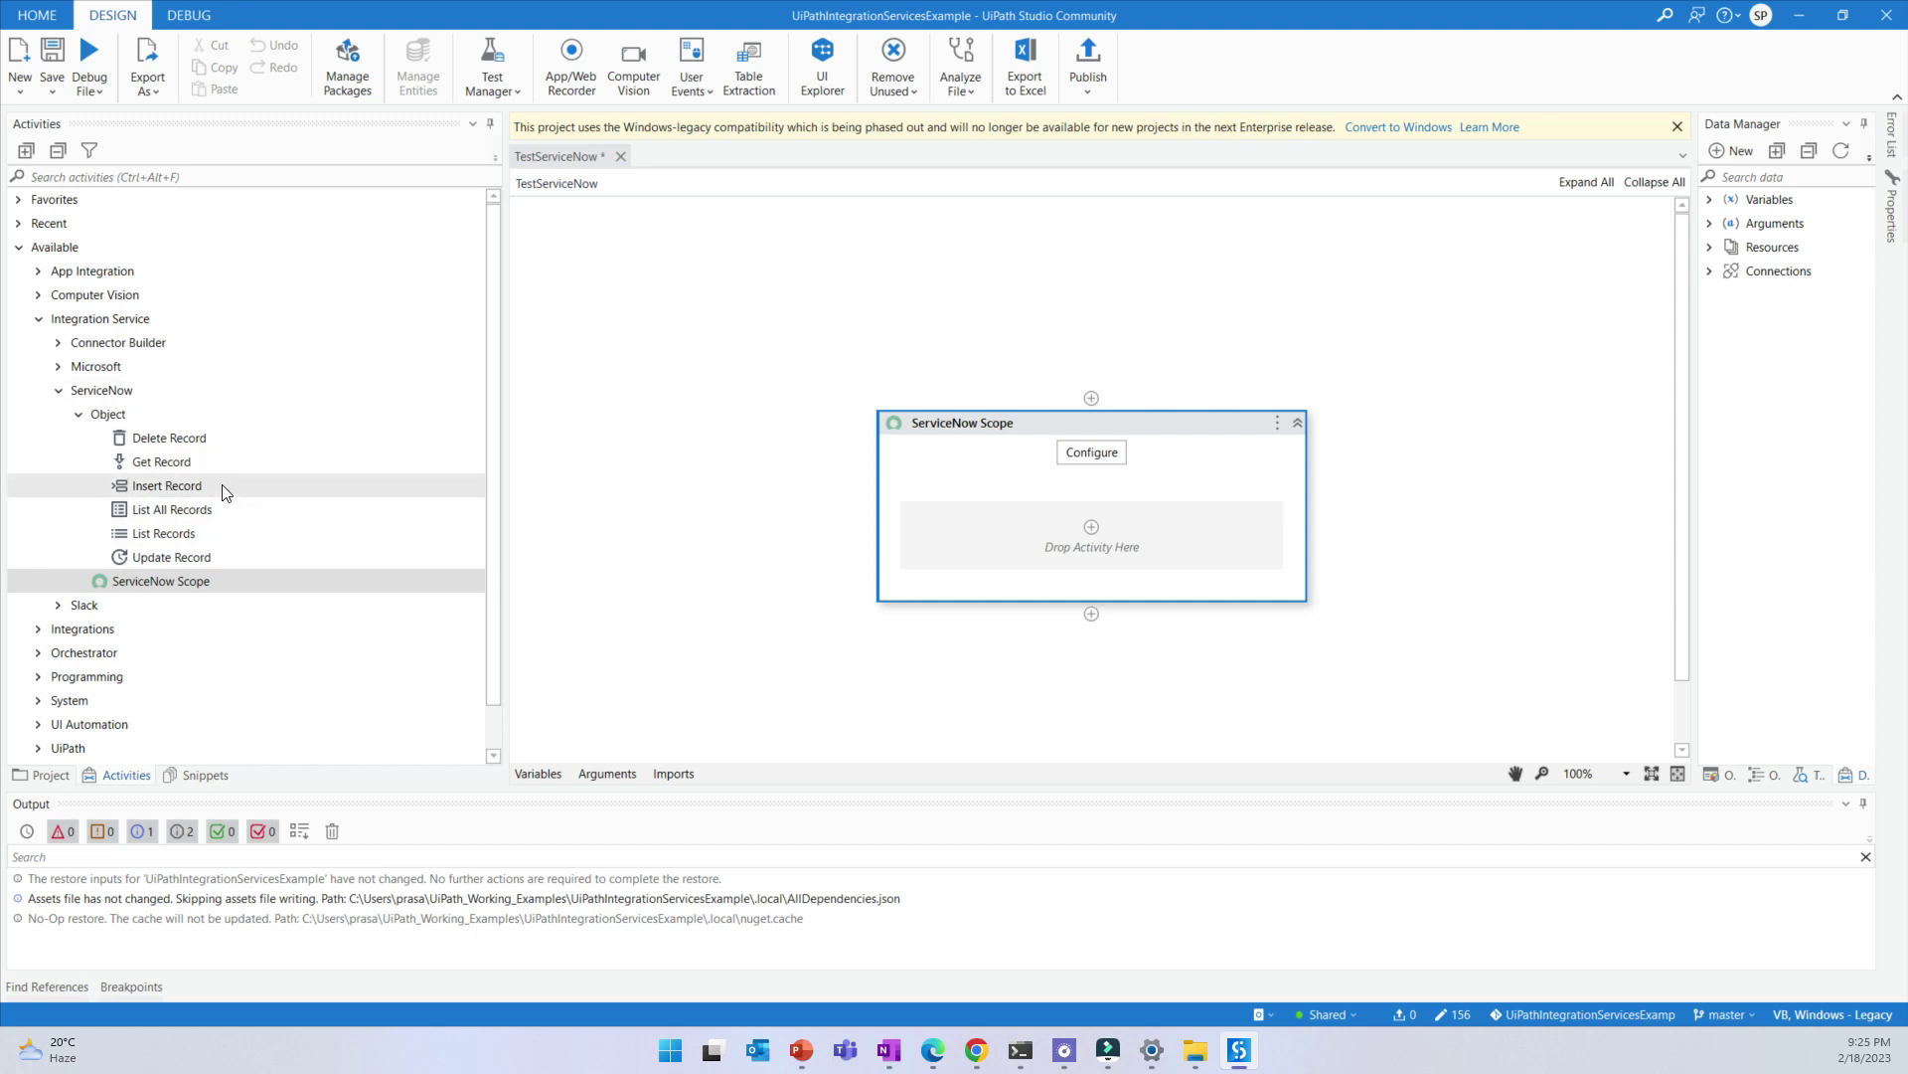
# Add a Get Record activity inside the ServiceNow Scope and show its properties
pyautogui.moveTo(164, 465); pyautogui.dragTo(1084, 532)
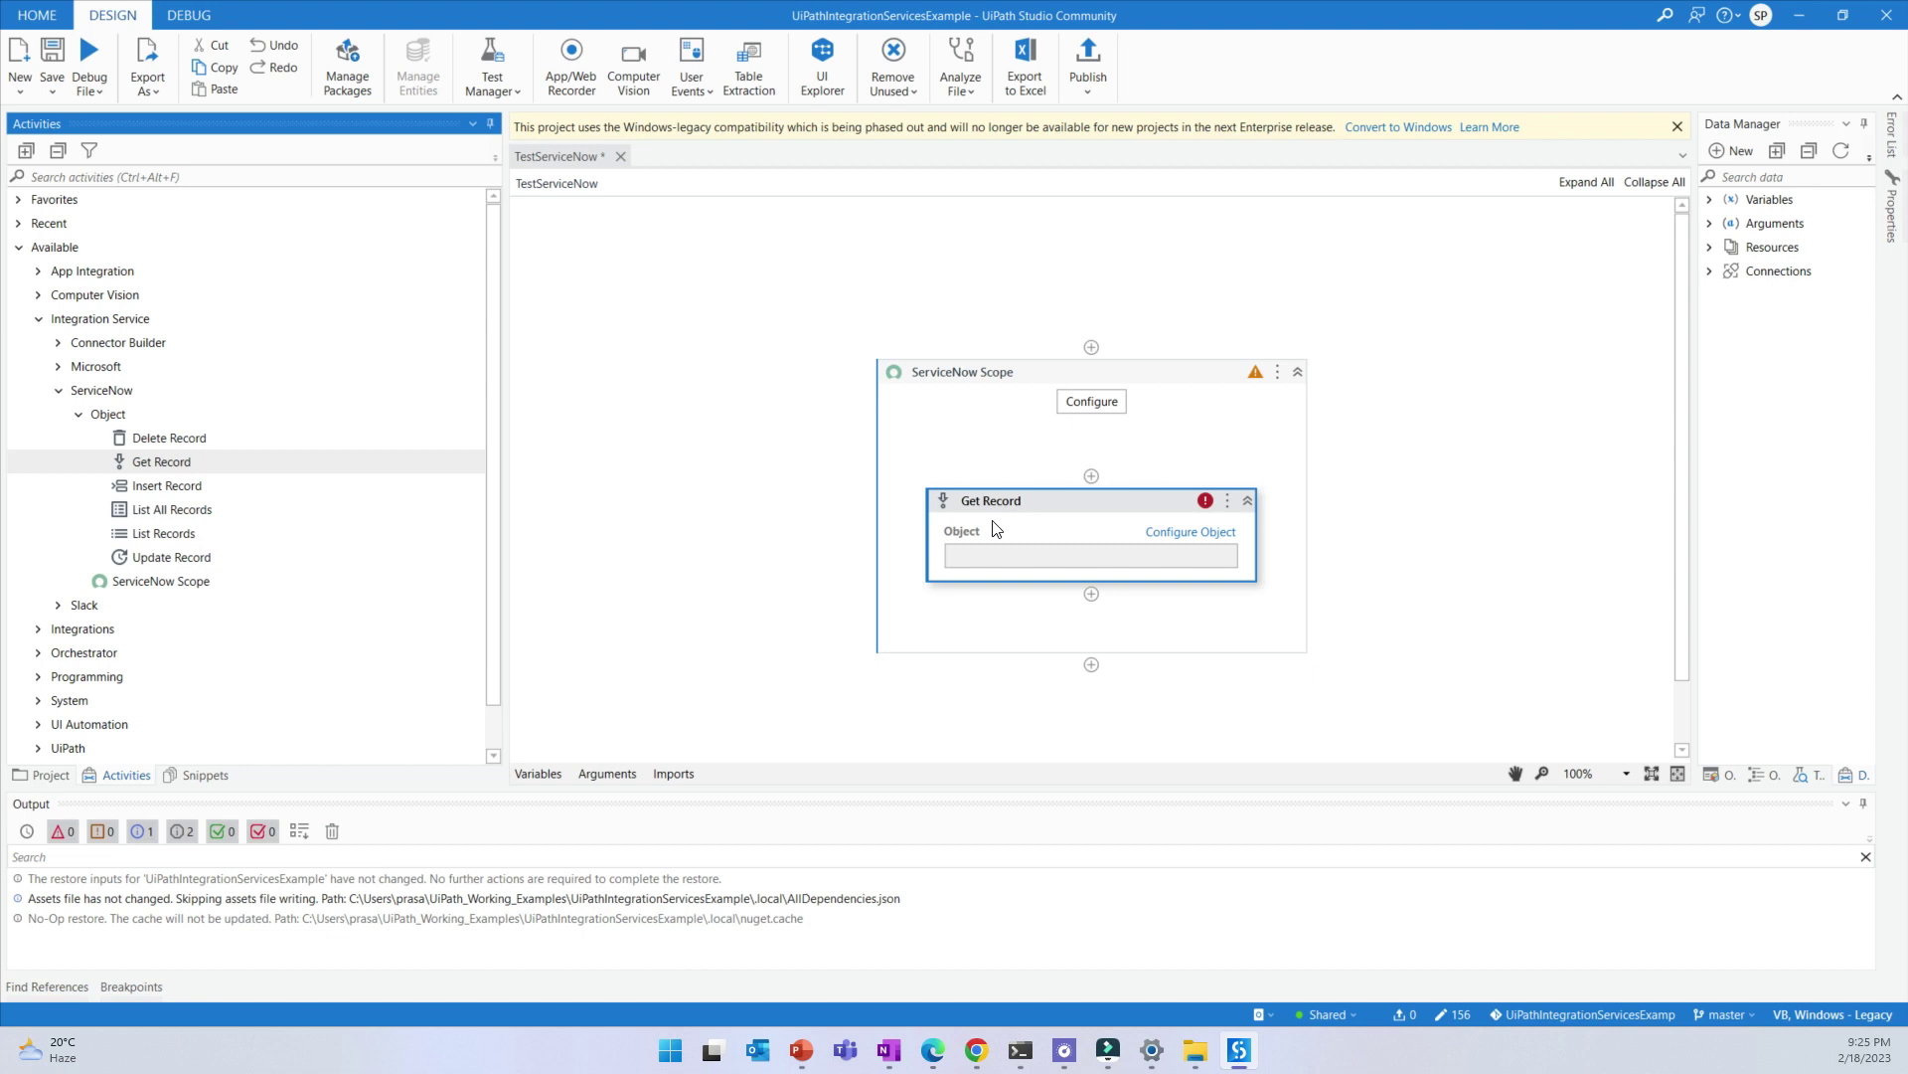
pyautogui.click(1891, 231)
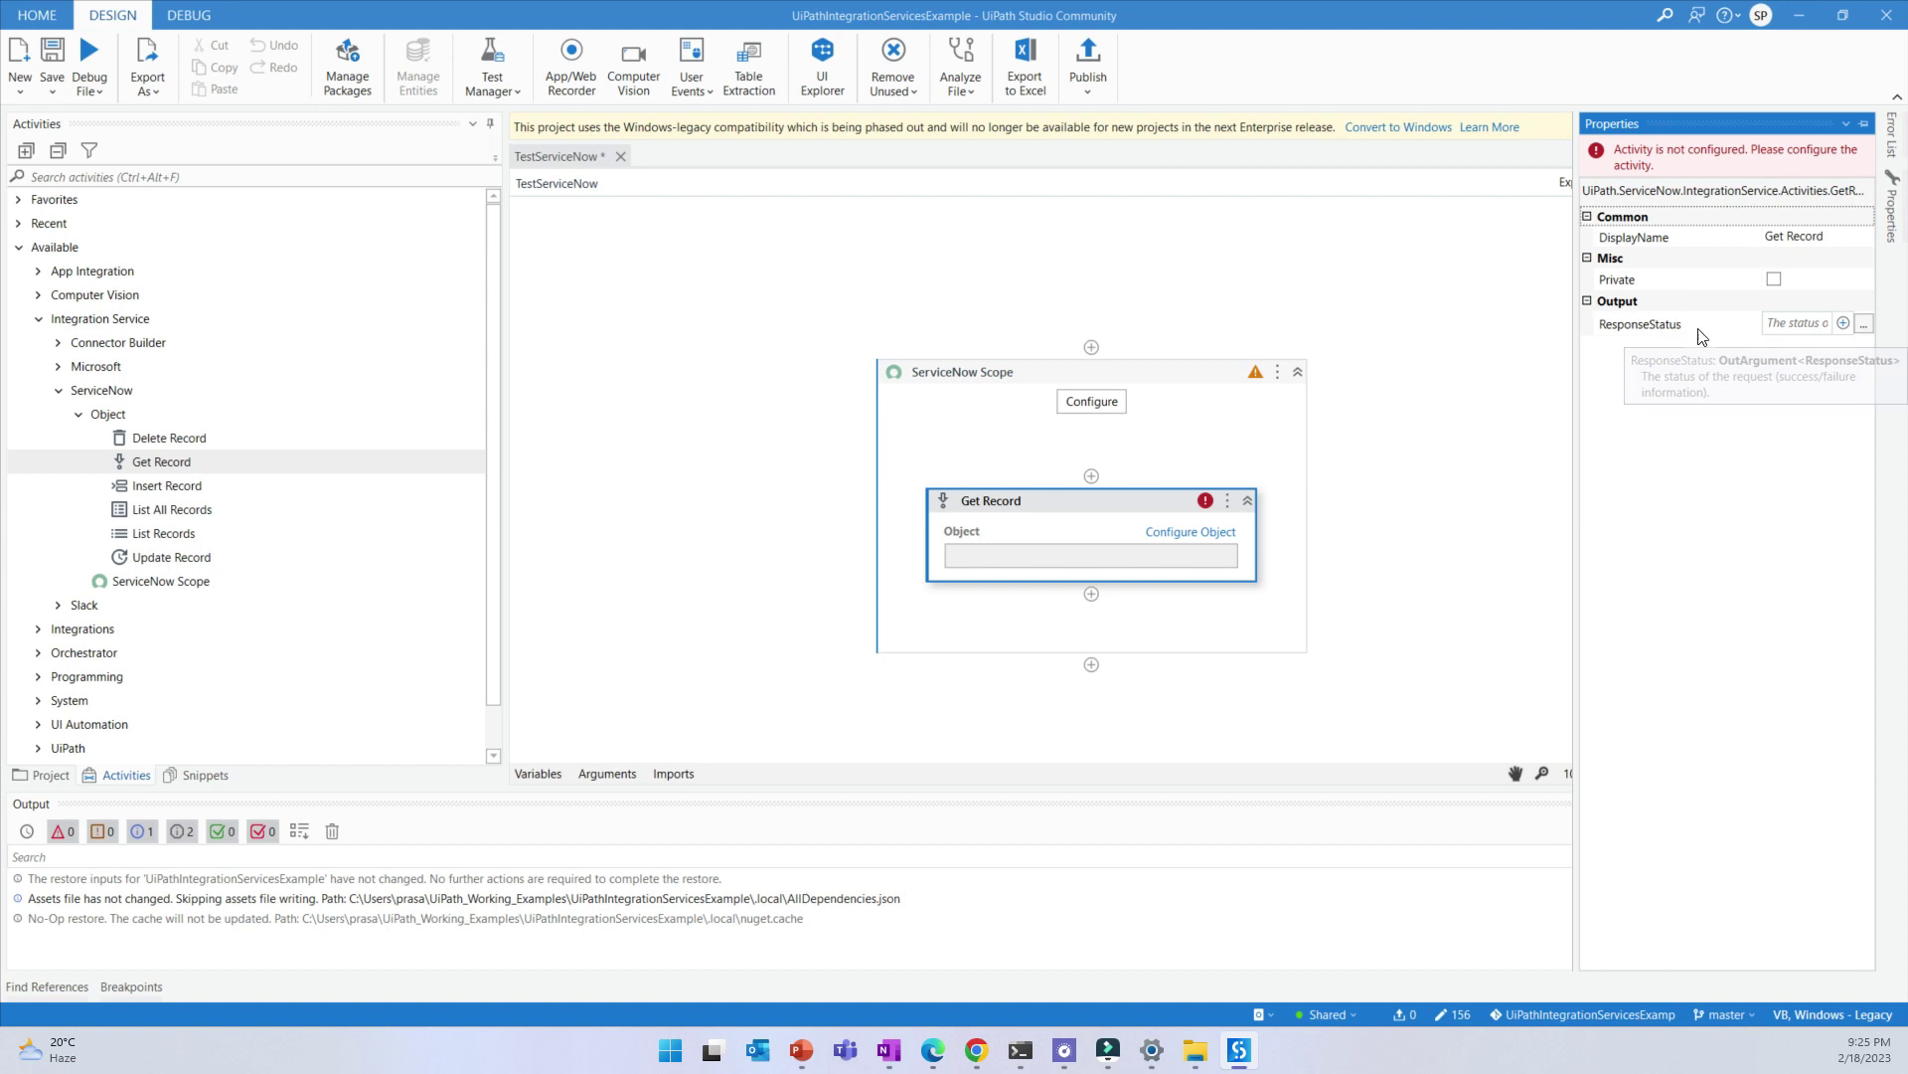
pyautogui.click(1462, 263)
# Configure the Get Record activity to use the Incident object, dismissing the error dialog
pyautogui.click(1165, 534)
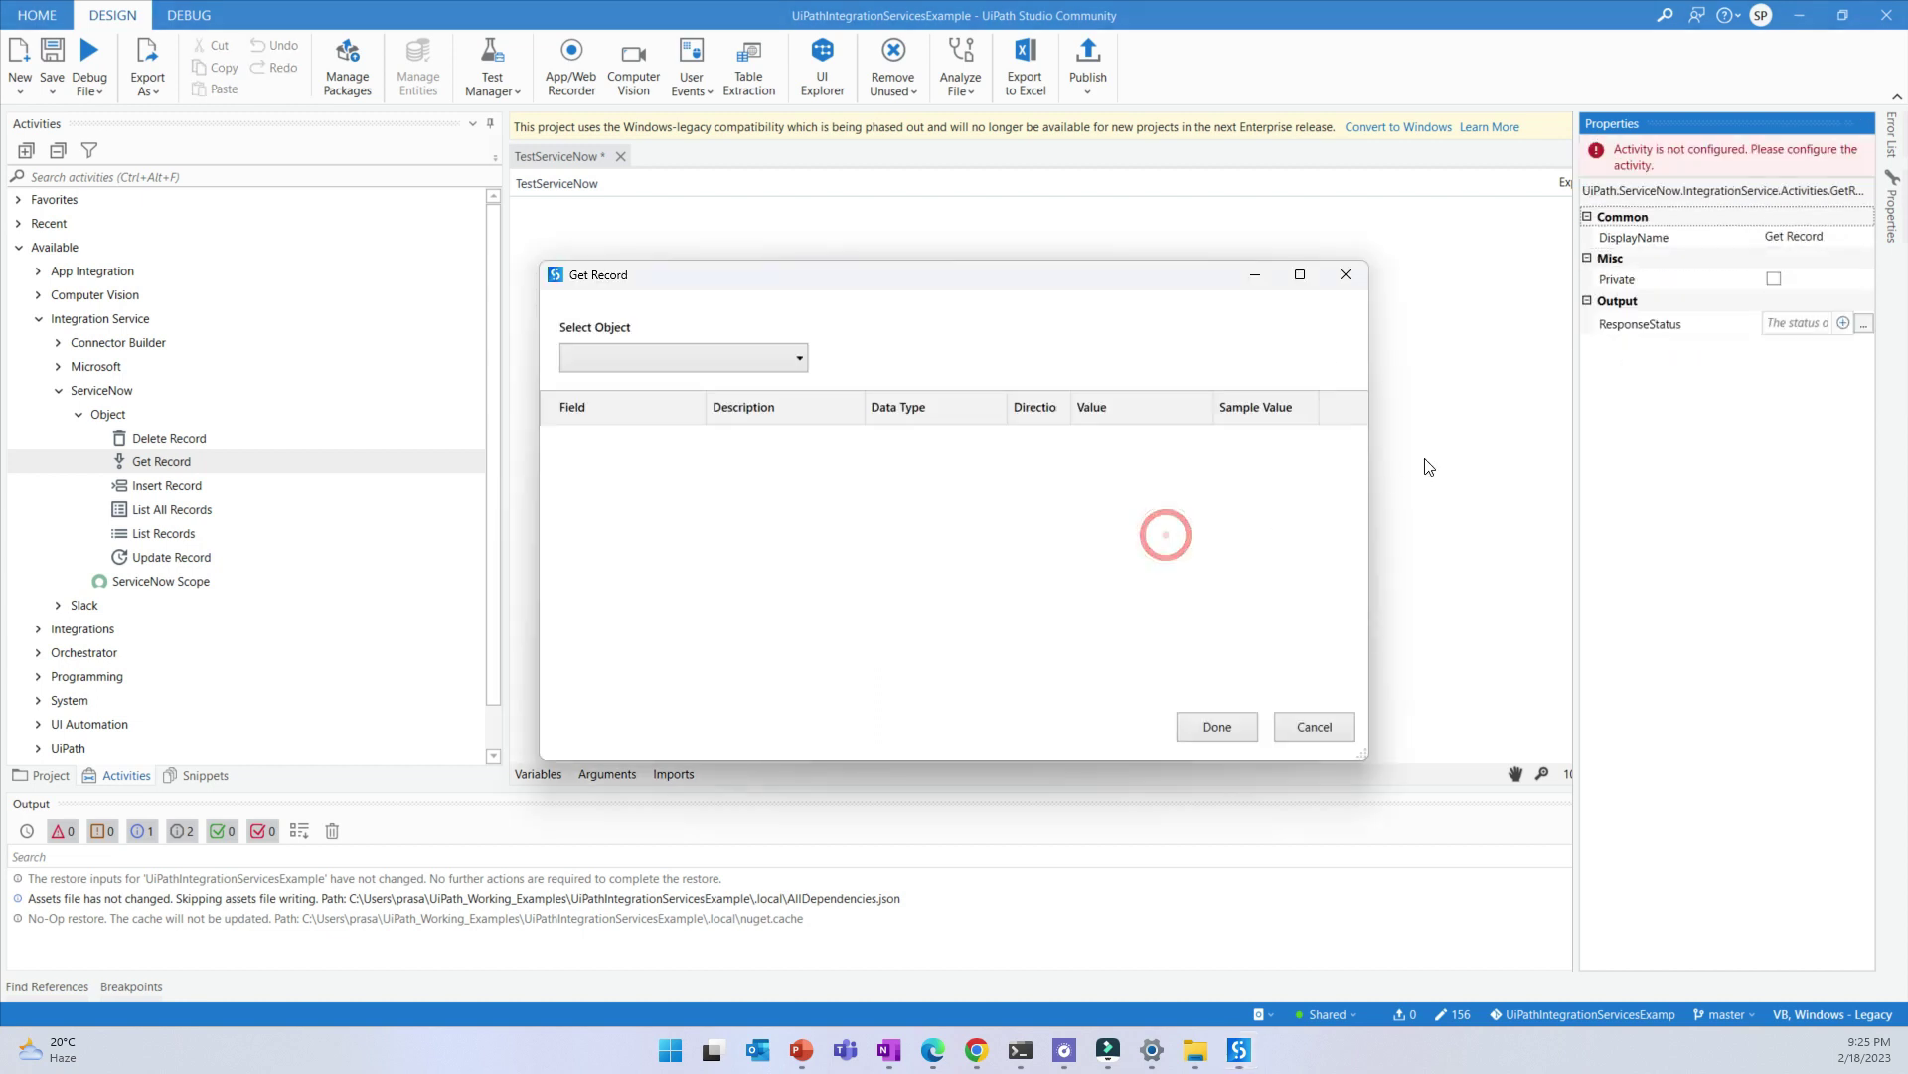
pyautogui.click(728, 360)
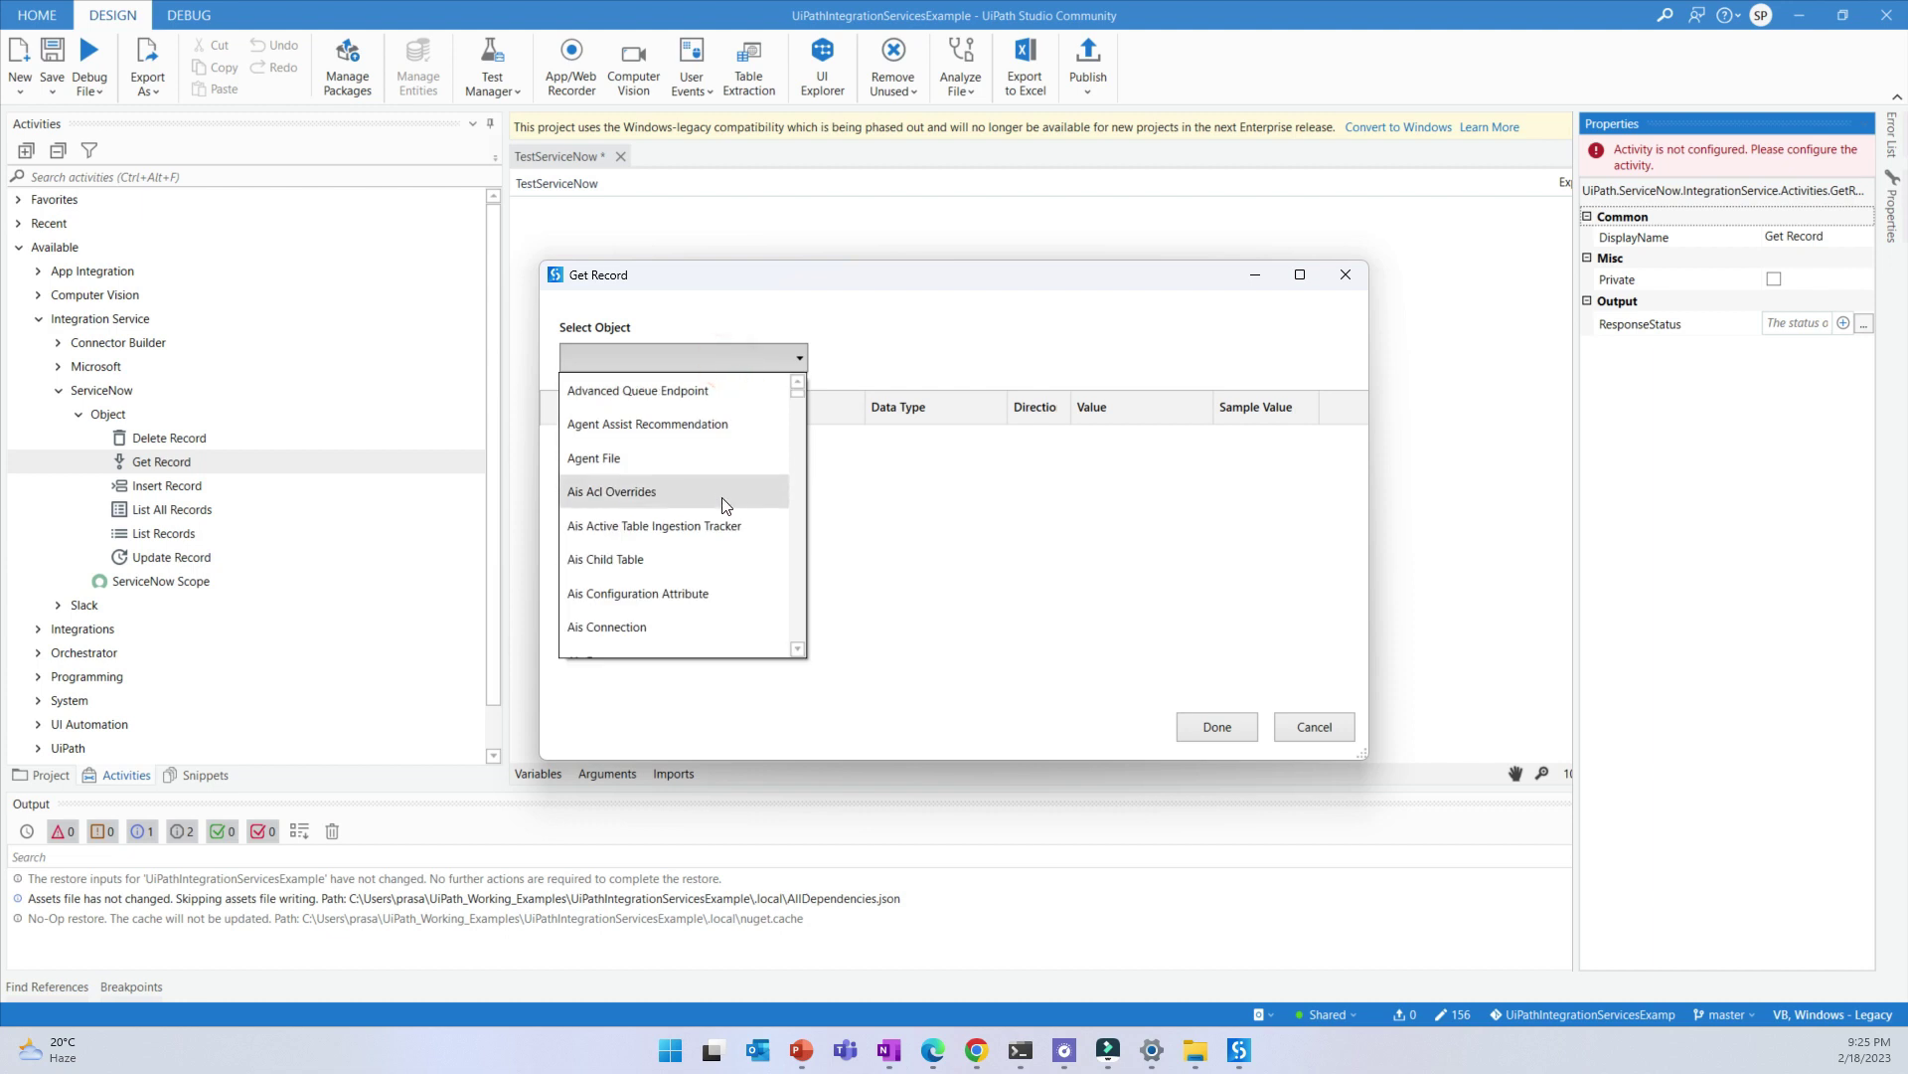
pyautogui.write('in')
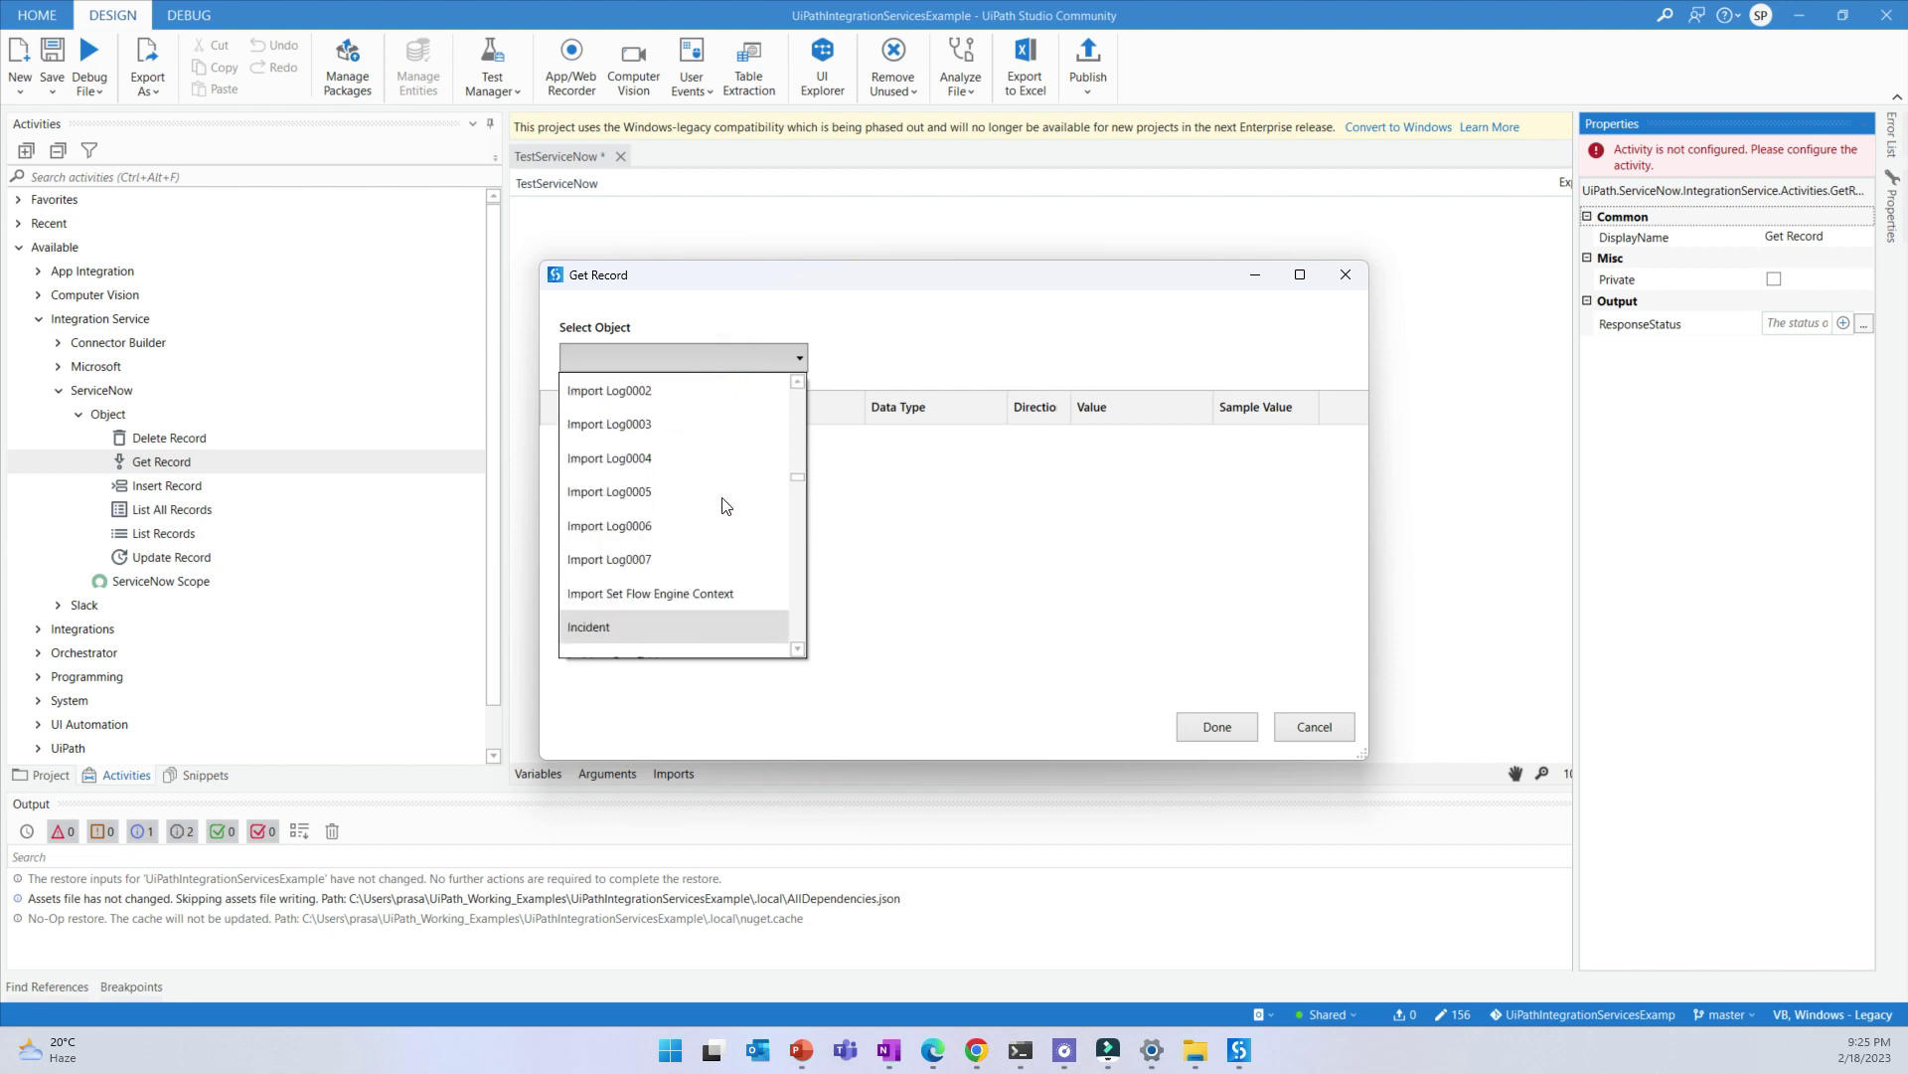
pyautogui.click(654, 631)
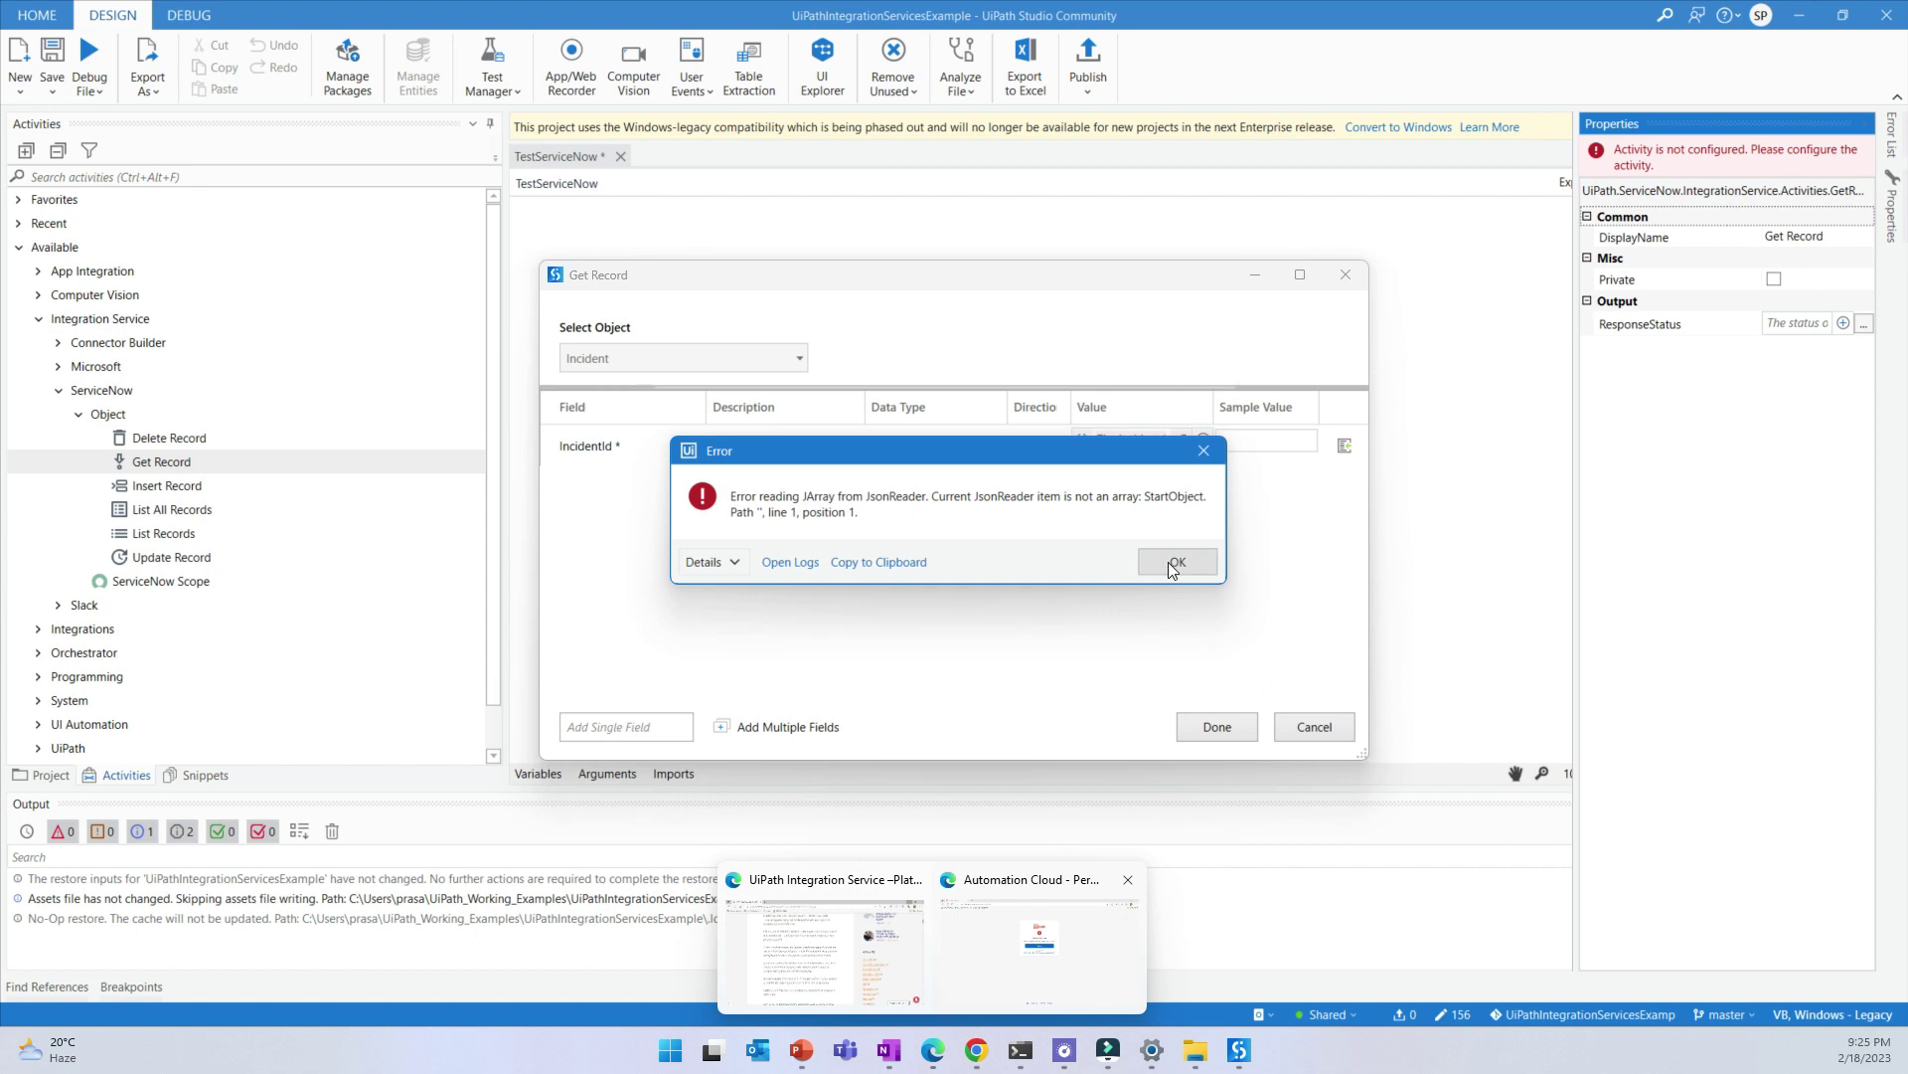
pyautogui.click(1169, 562)
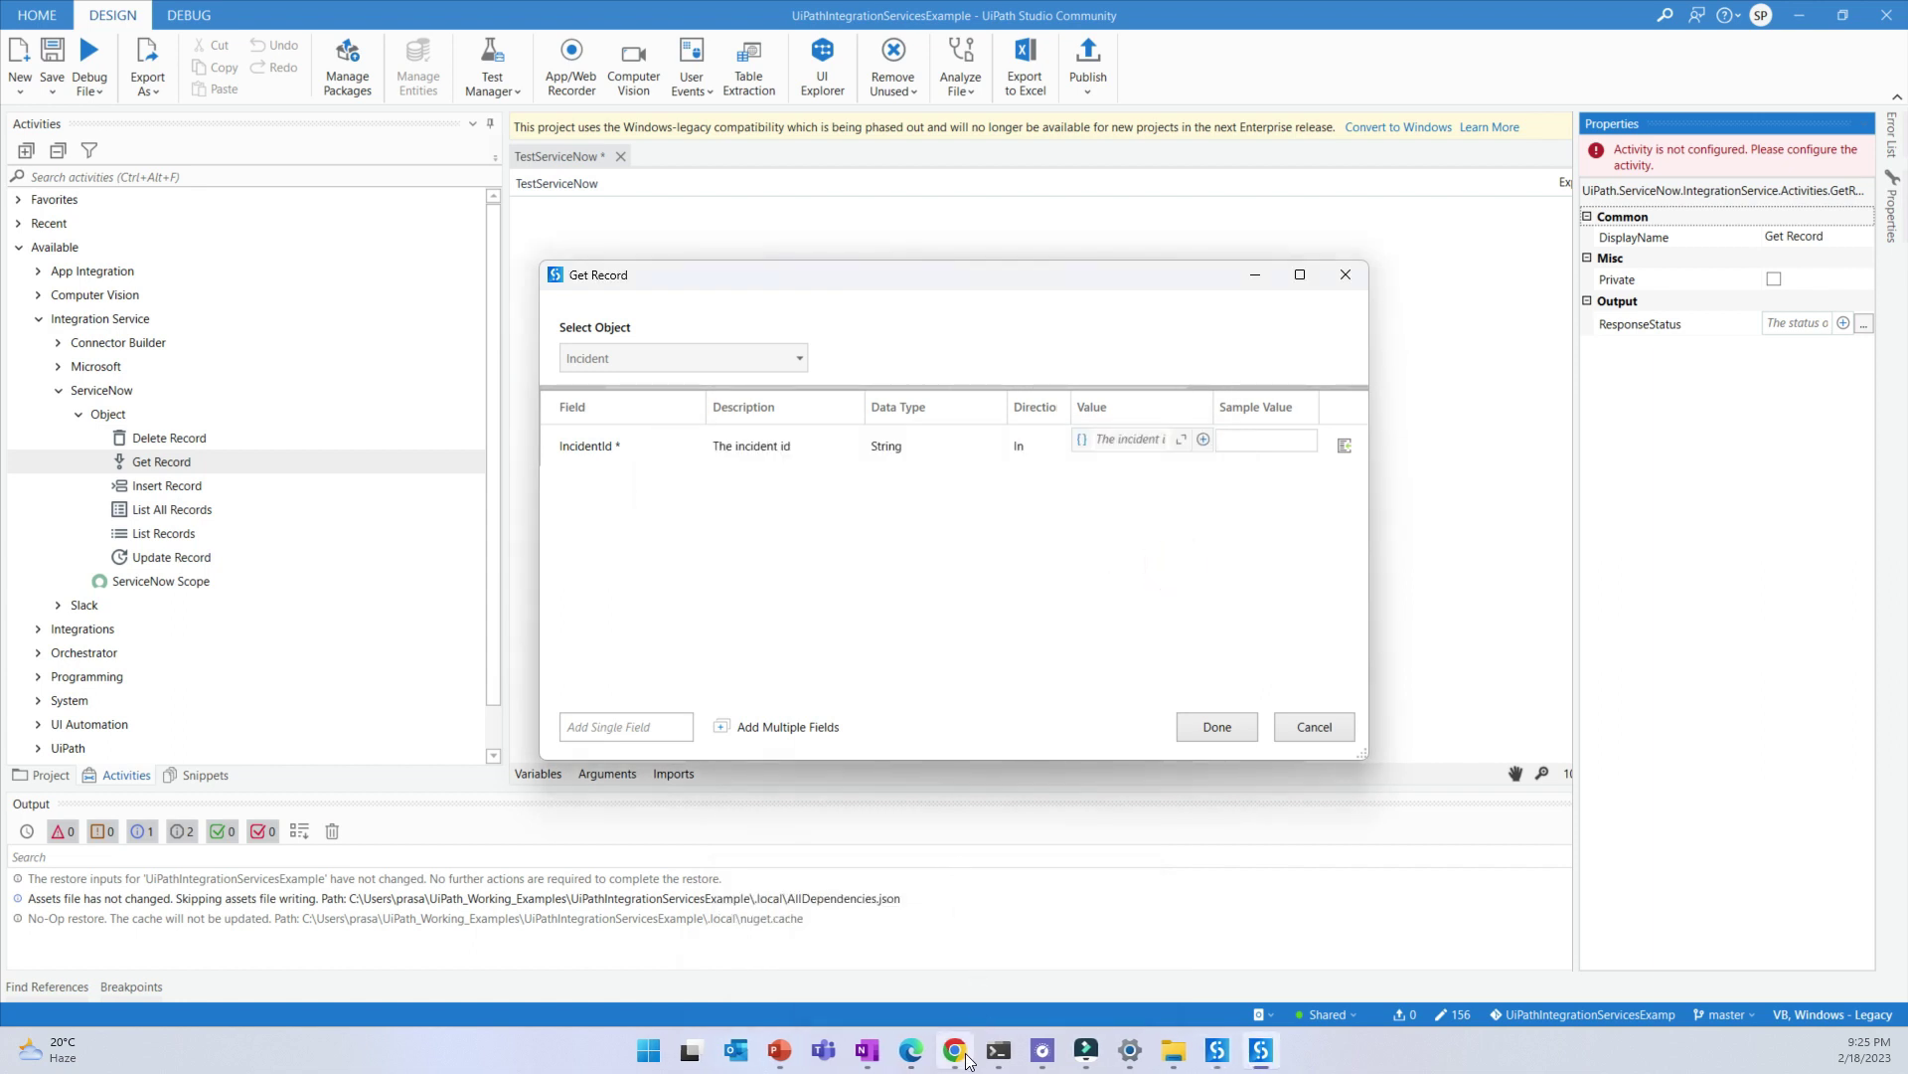
# Switch to ServiceNow in Chrome and examine incident INC0010005's details, description and activities
pyautogui.click(923, 1056)
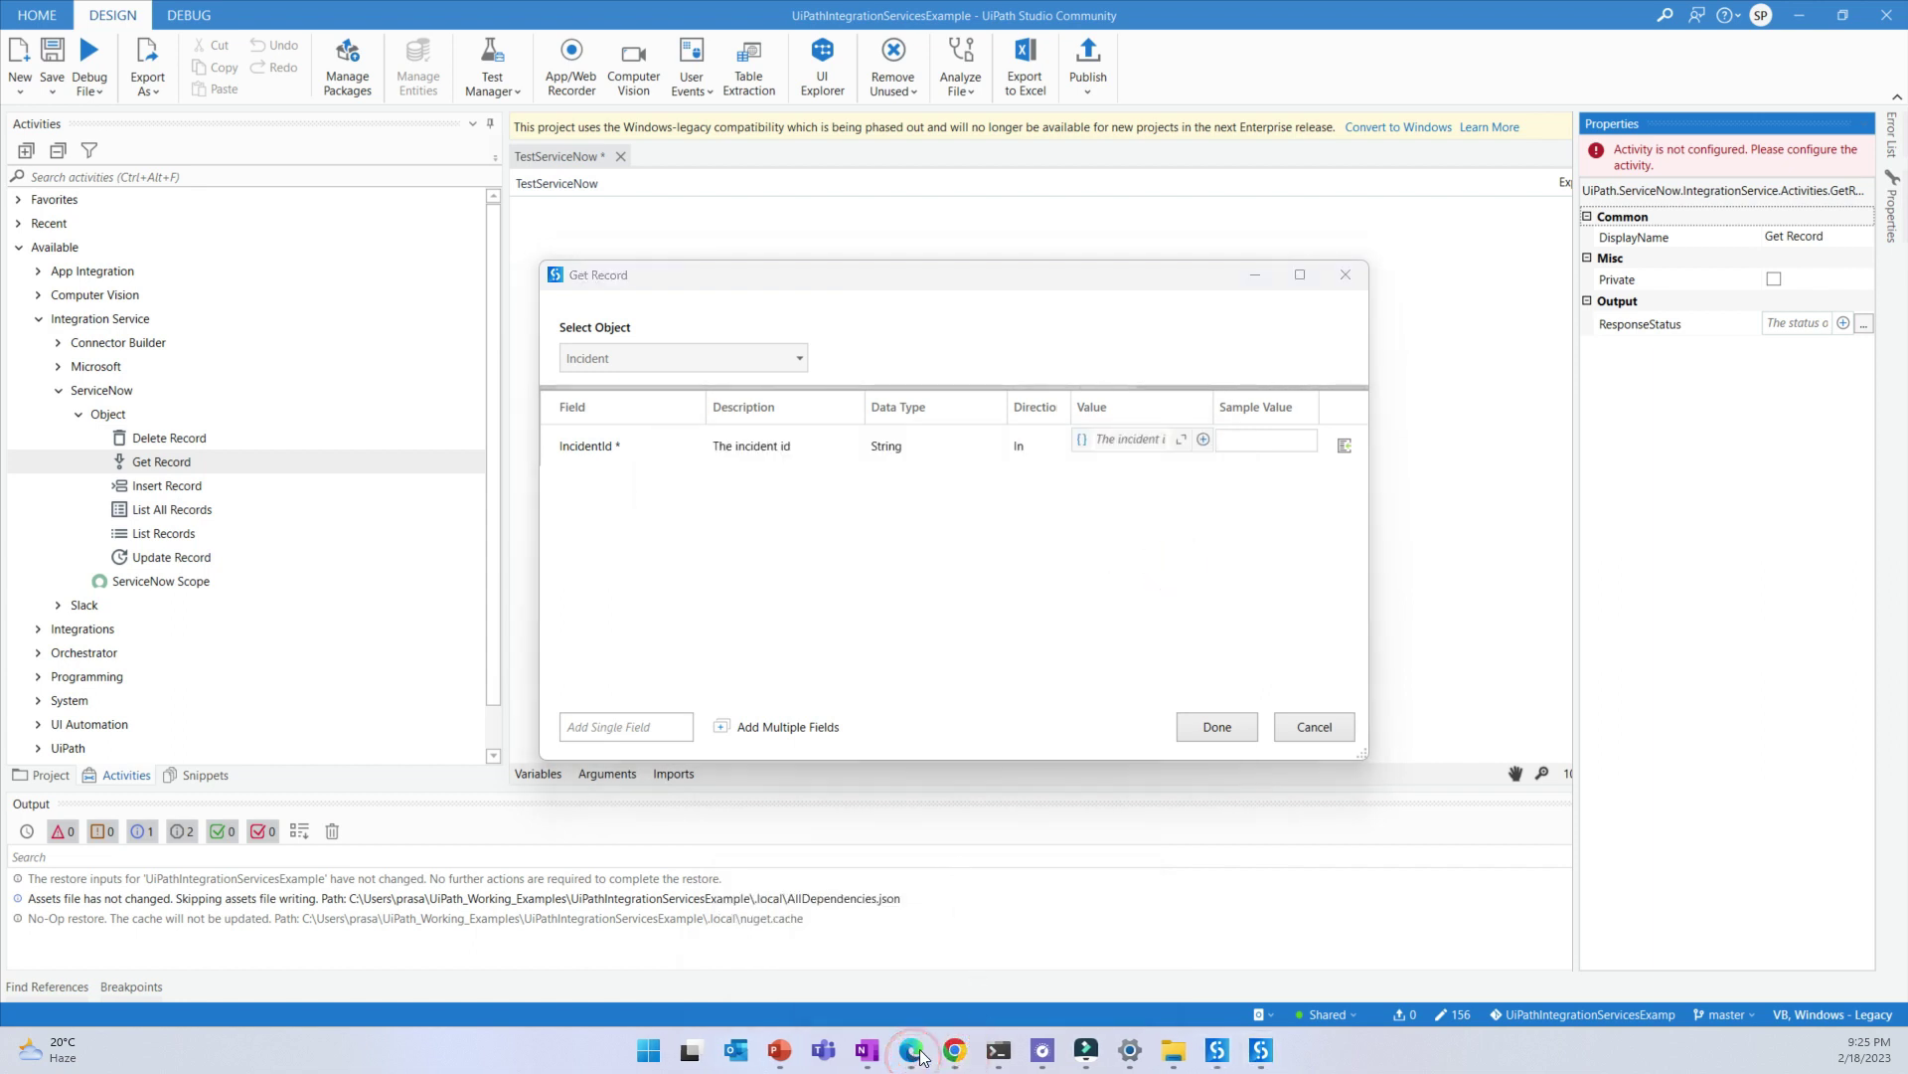
pyautogui.click(954, 1051)
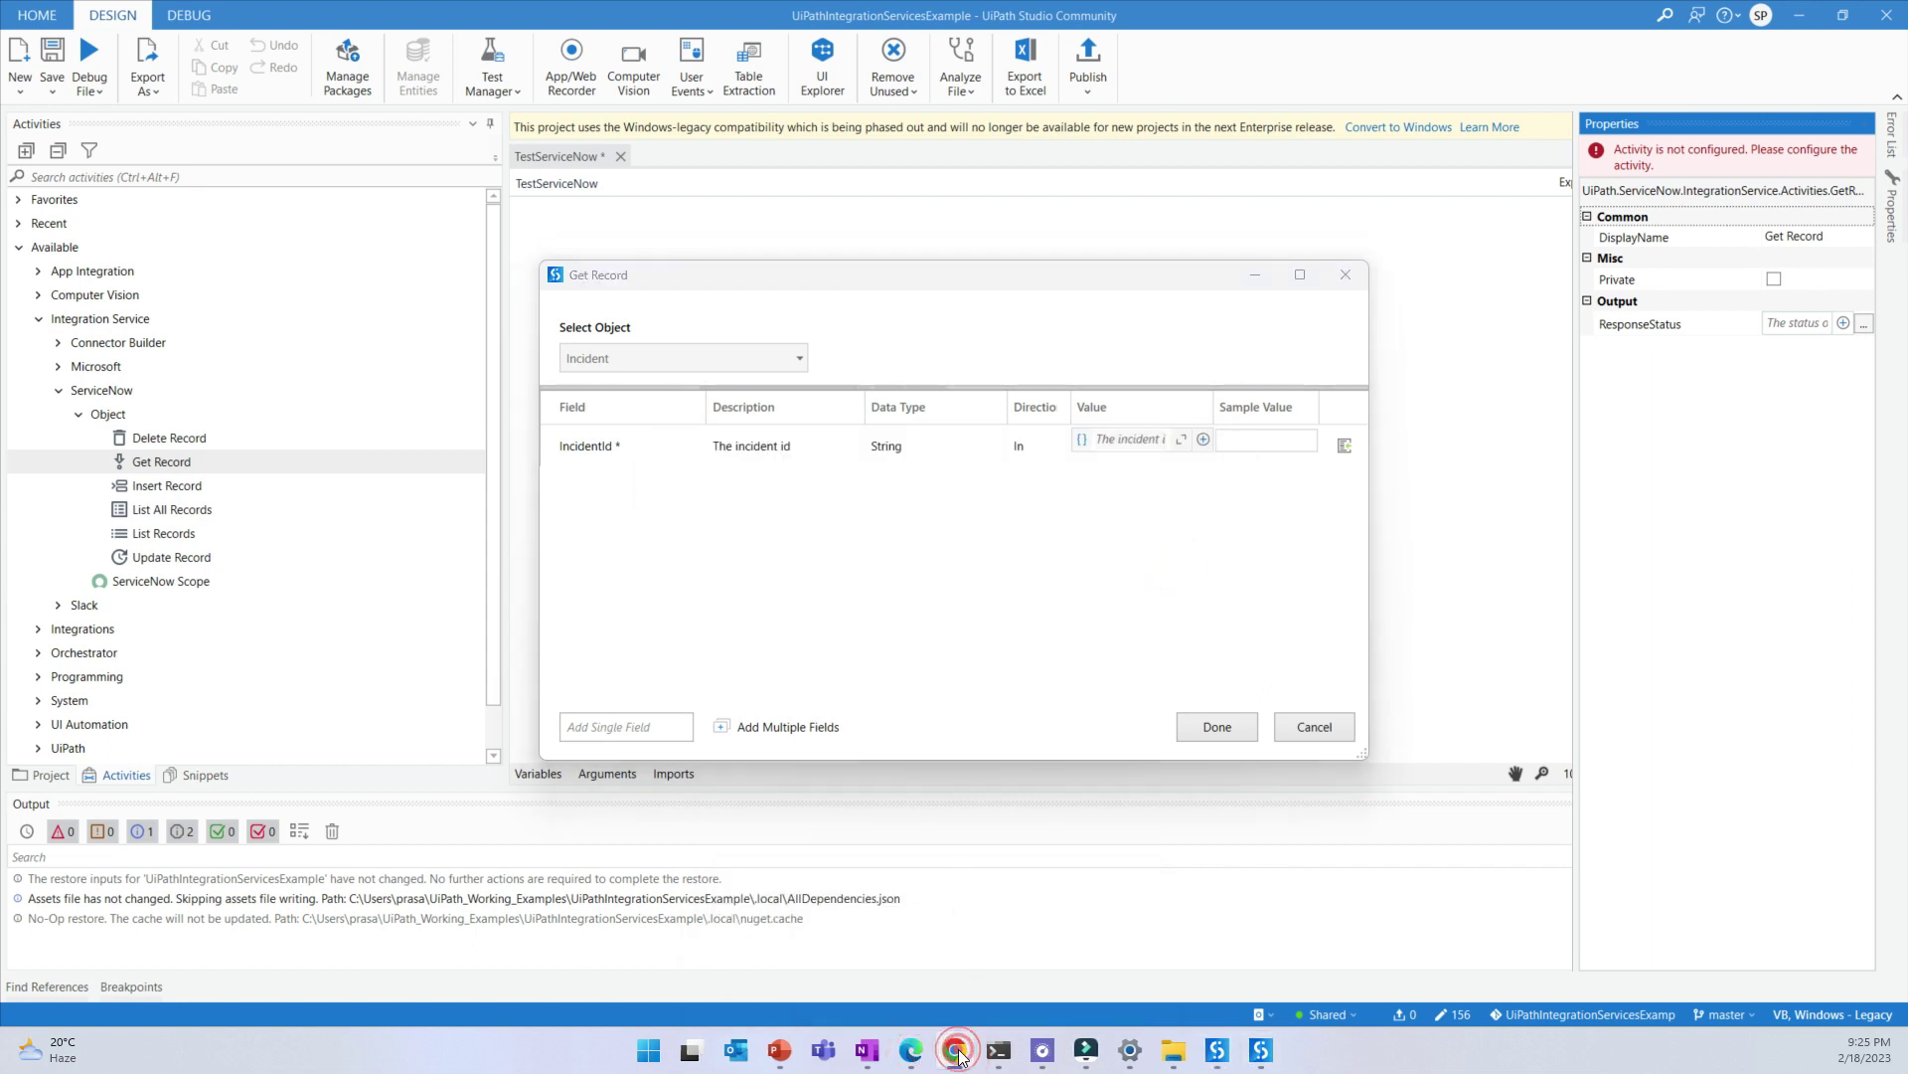
pyautogui.click(1256, 1057)
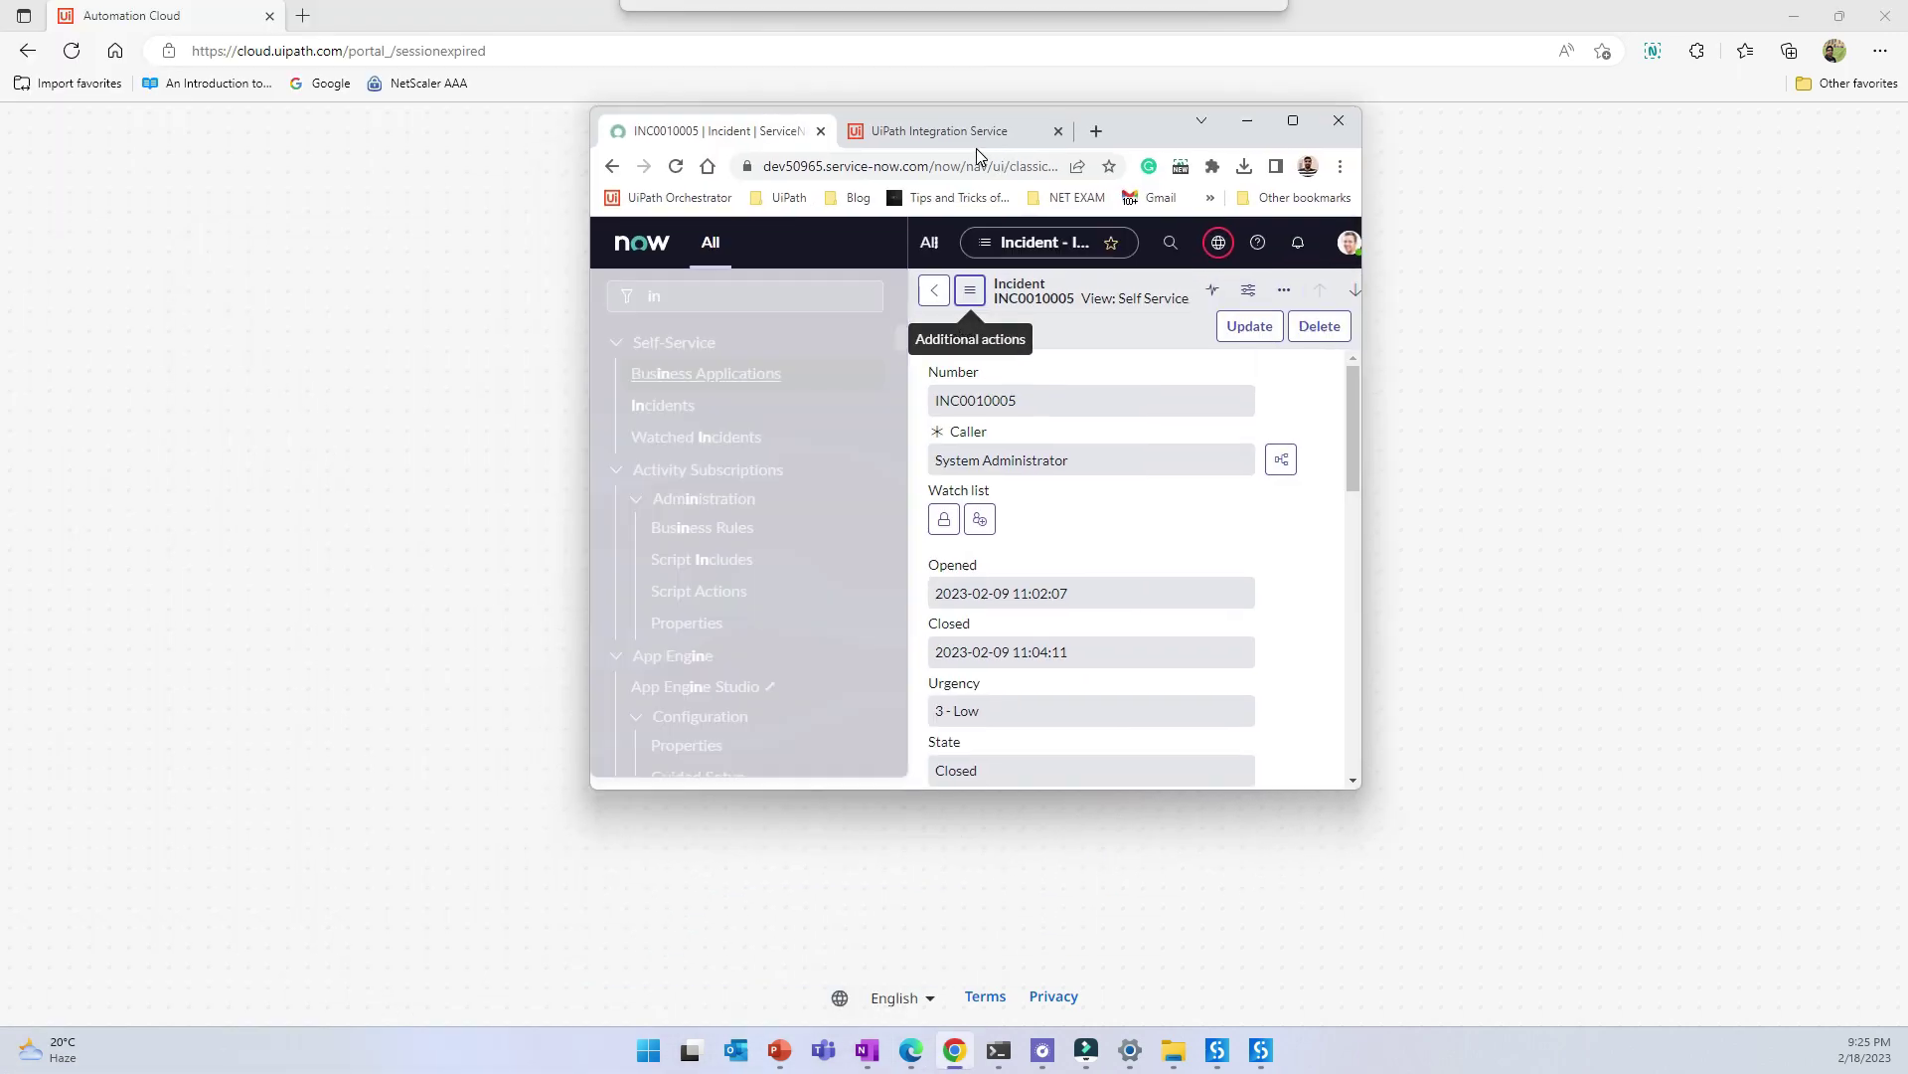
pyautogui.doubleClick(977, 129)
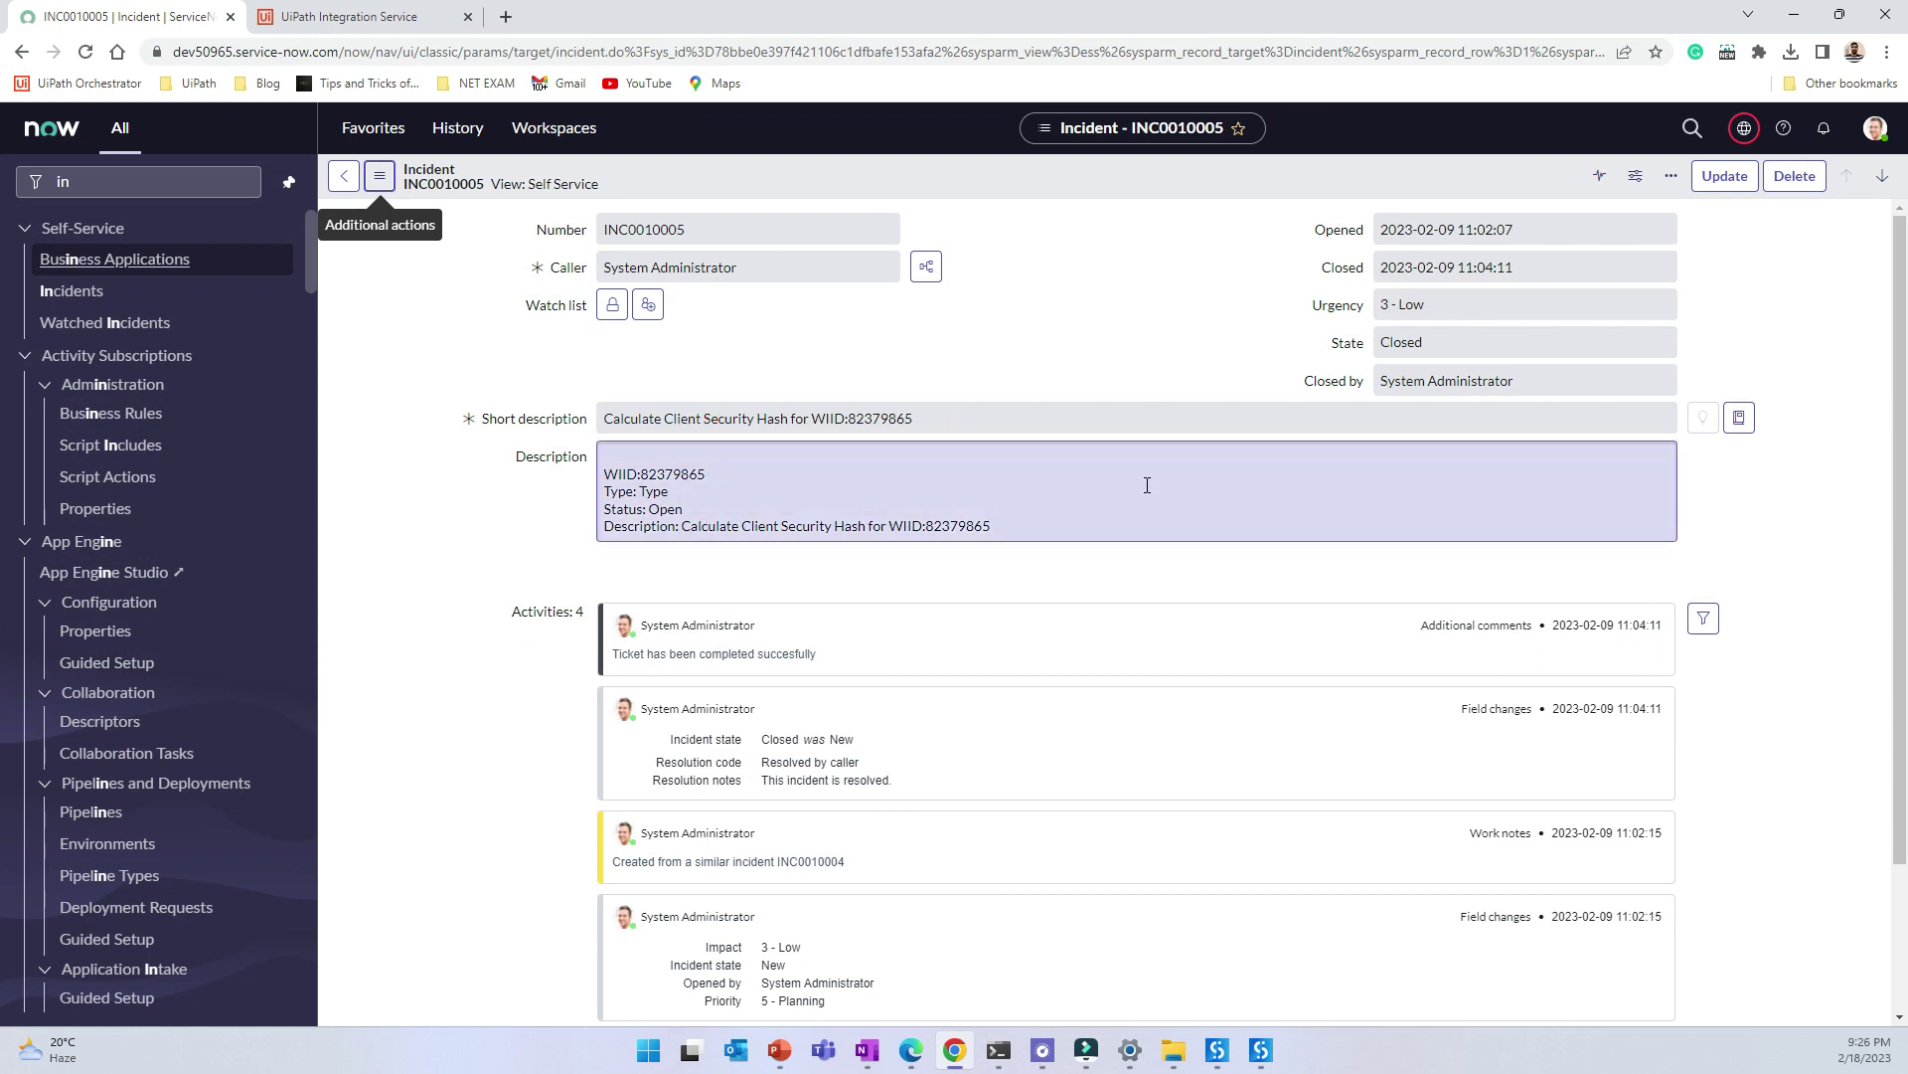
pyautogui.scroll(-2, 1141, 482)
pyautogui.scroll(2, 1117, 442)
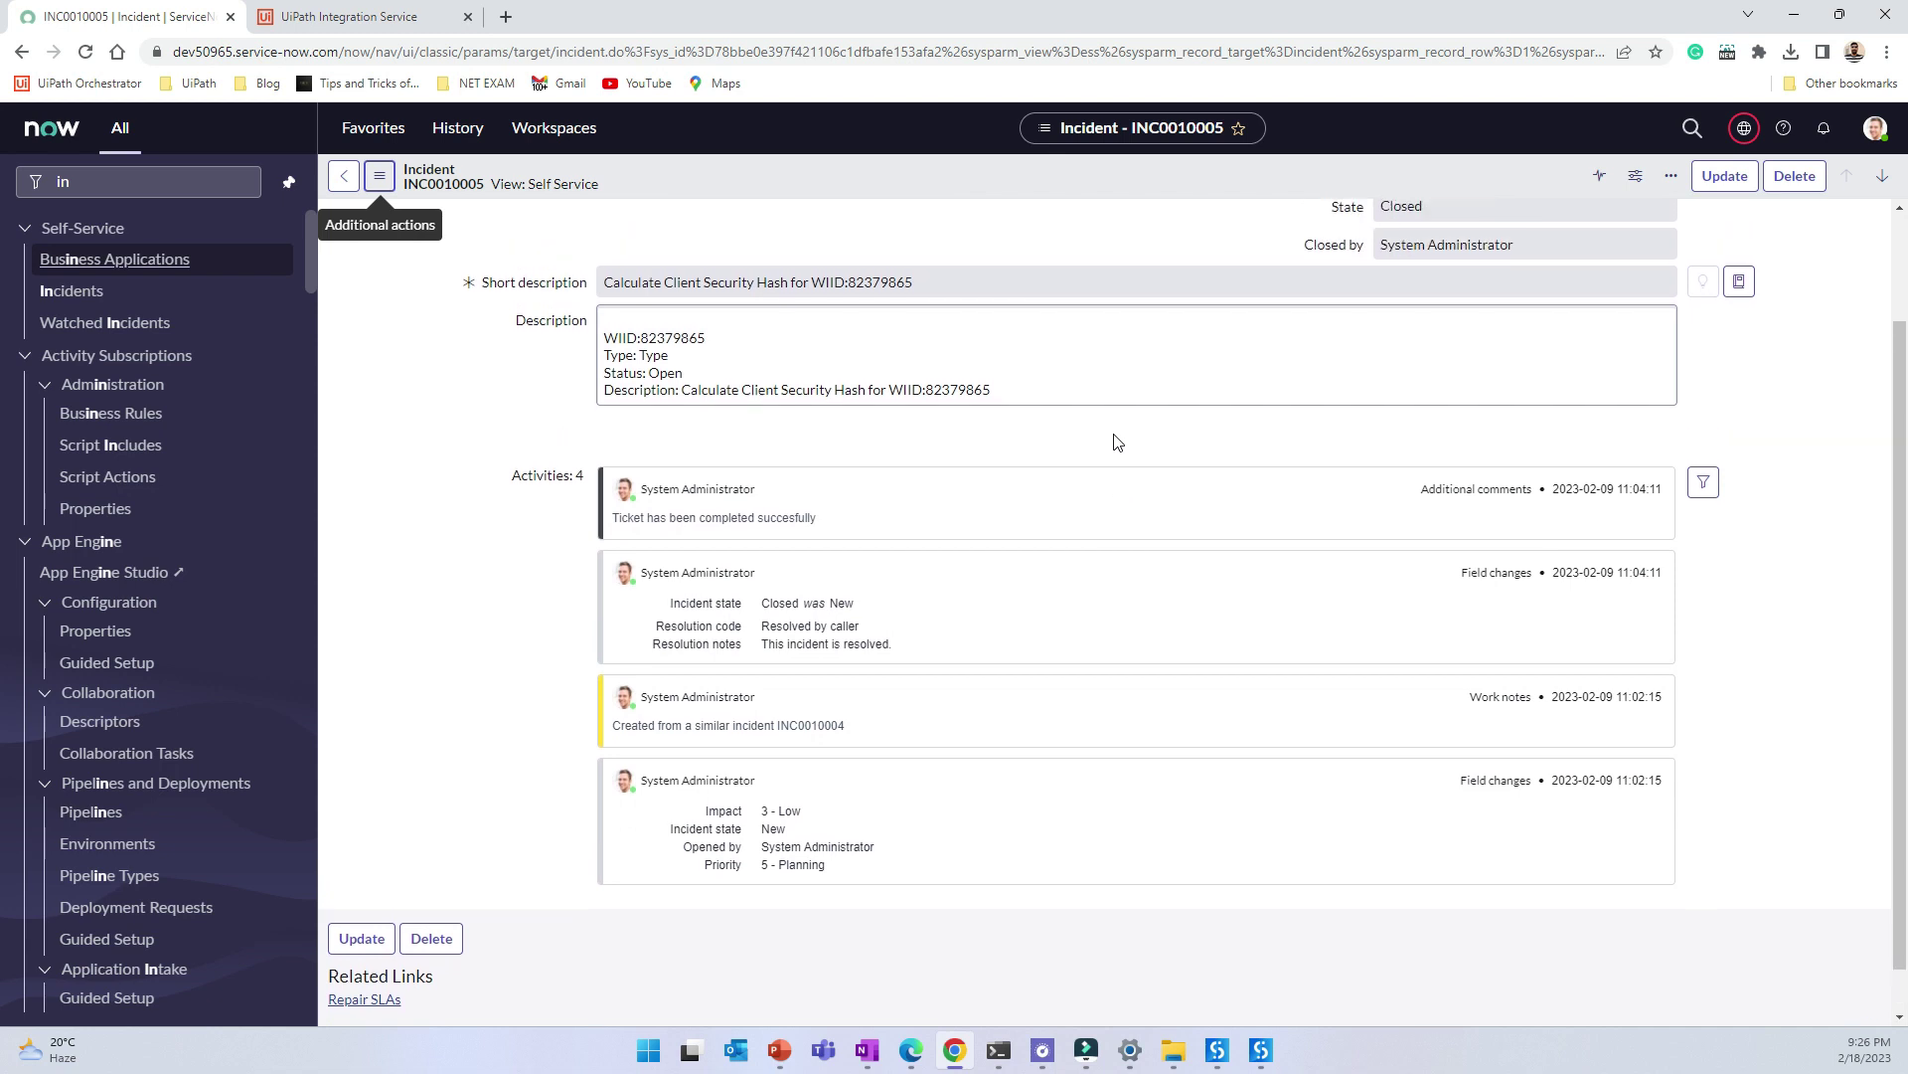
pyautogui.click(1117, 308)
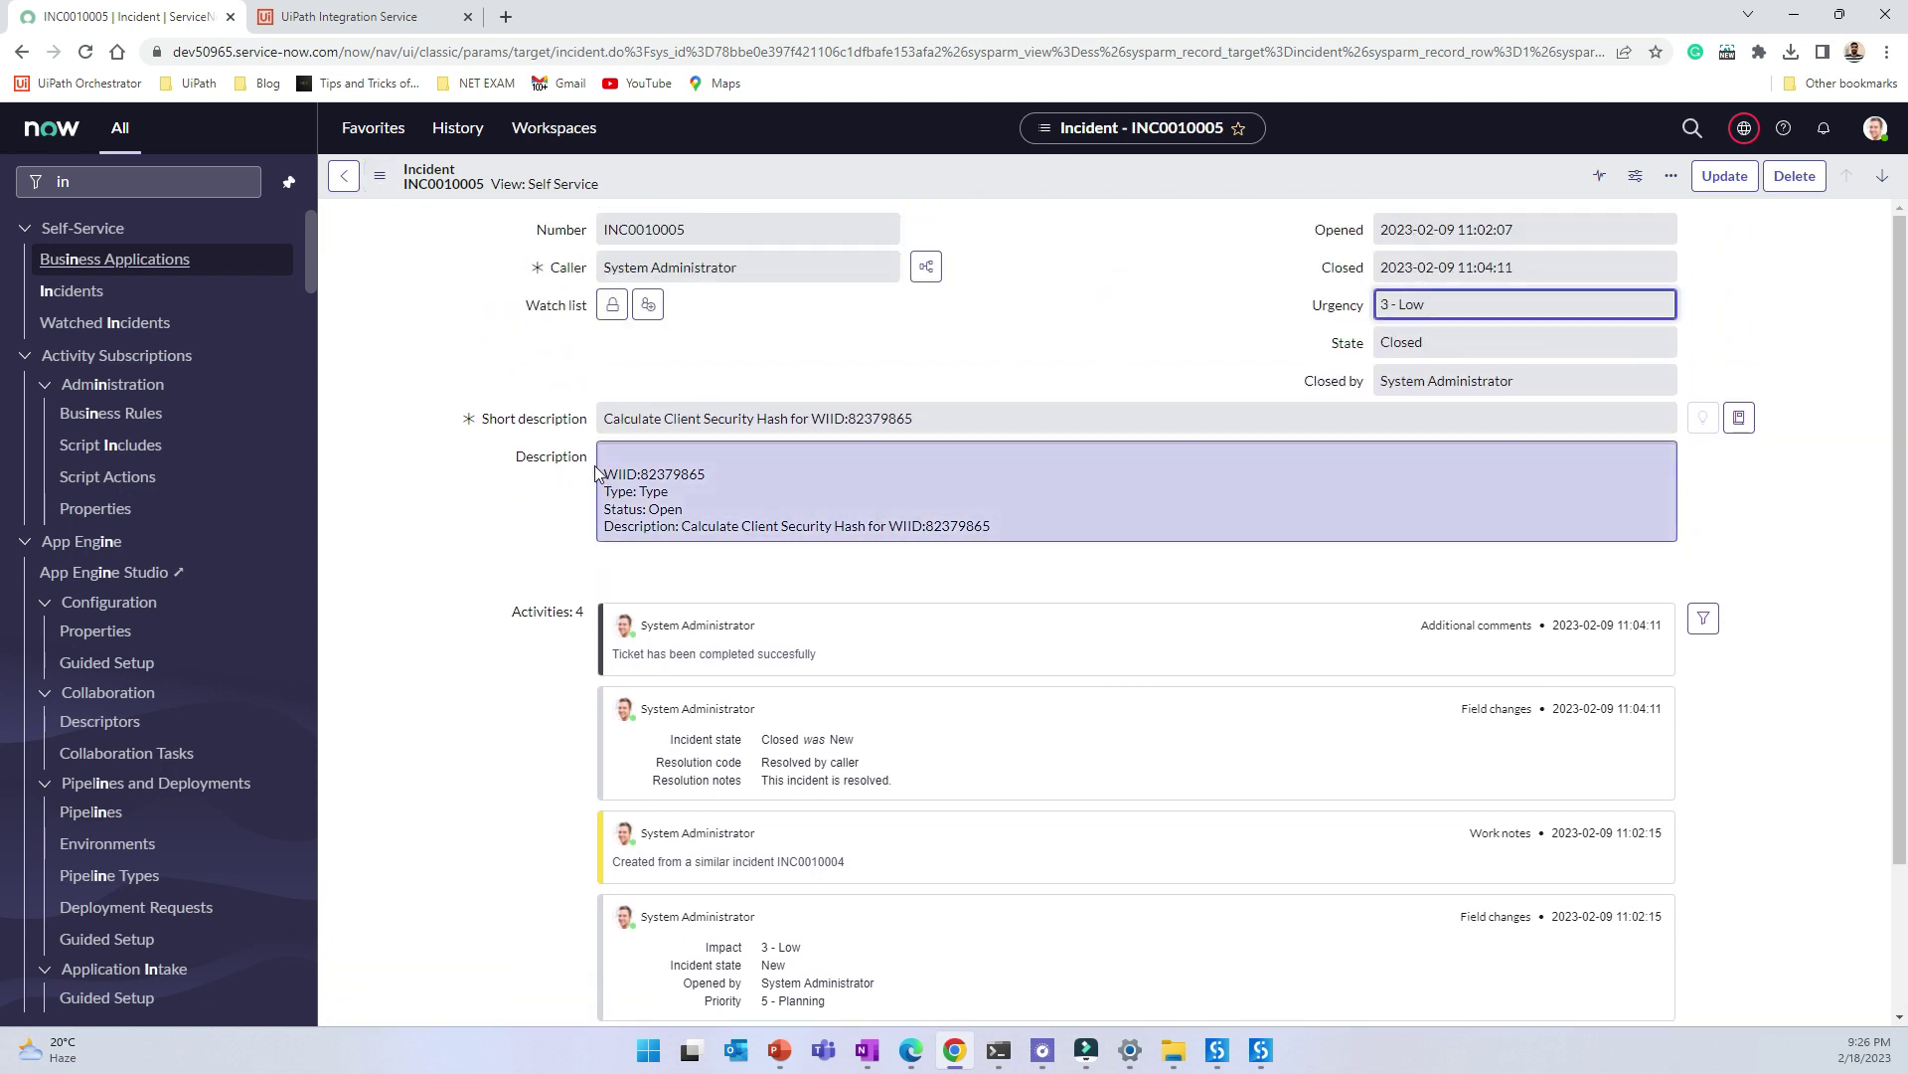
pyautogui.click(1518, 366)
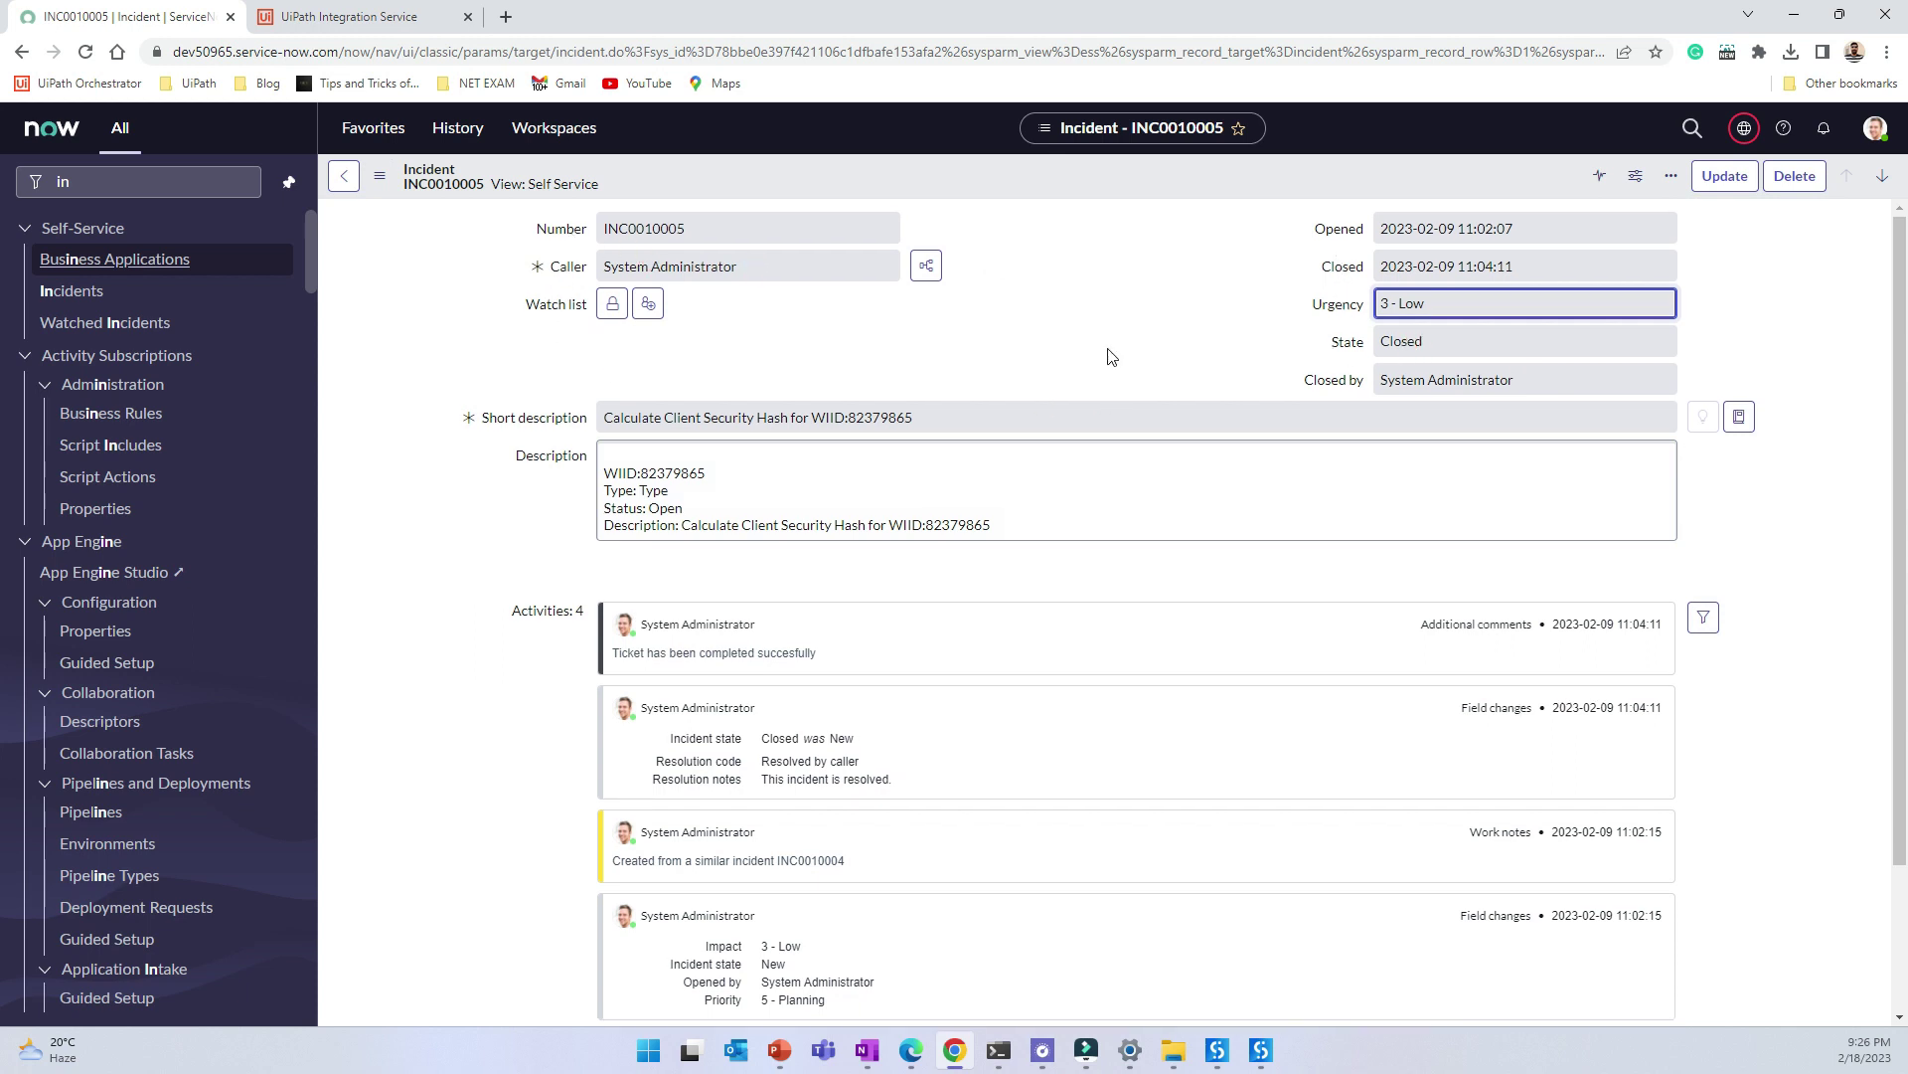
pyautogui.scroll(-1, 1108, 354)
pyautogui.scroll(1, 1409, 324)
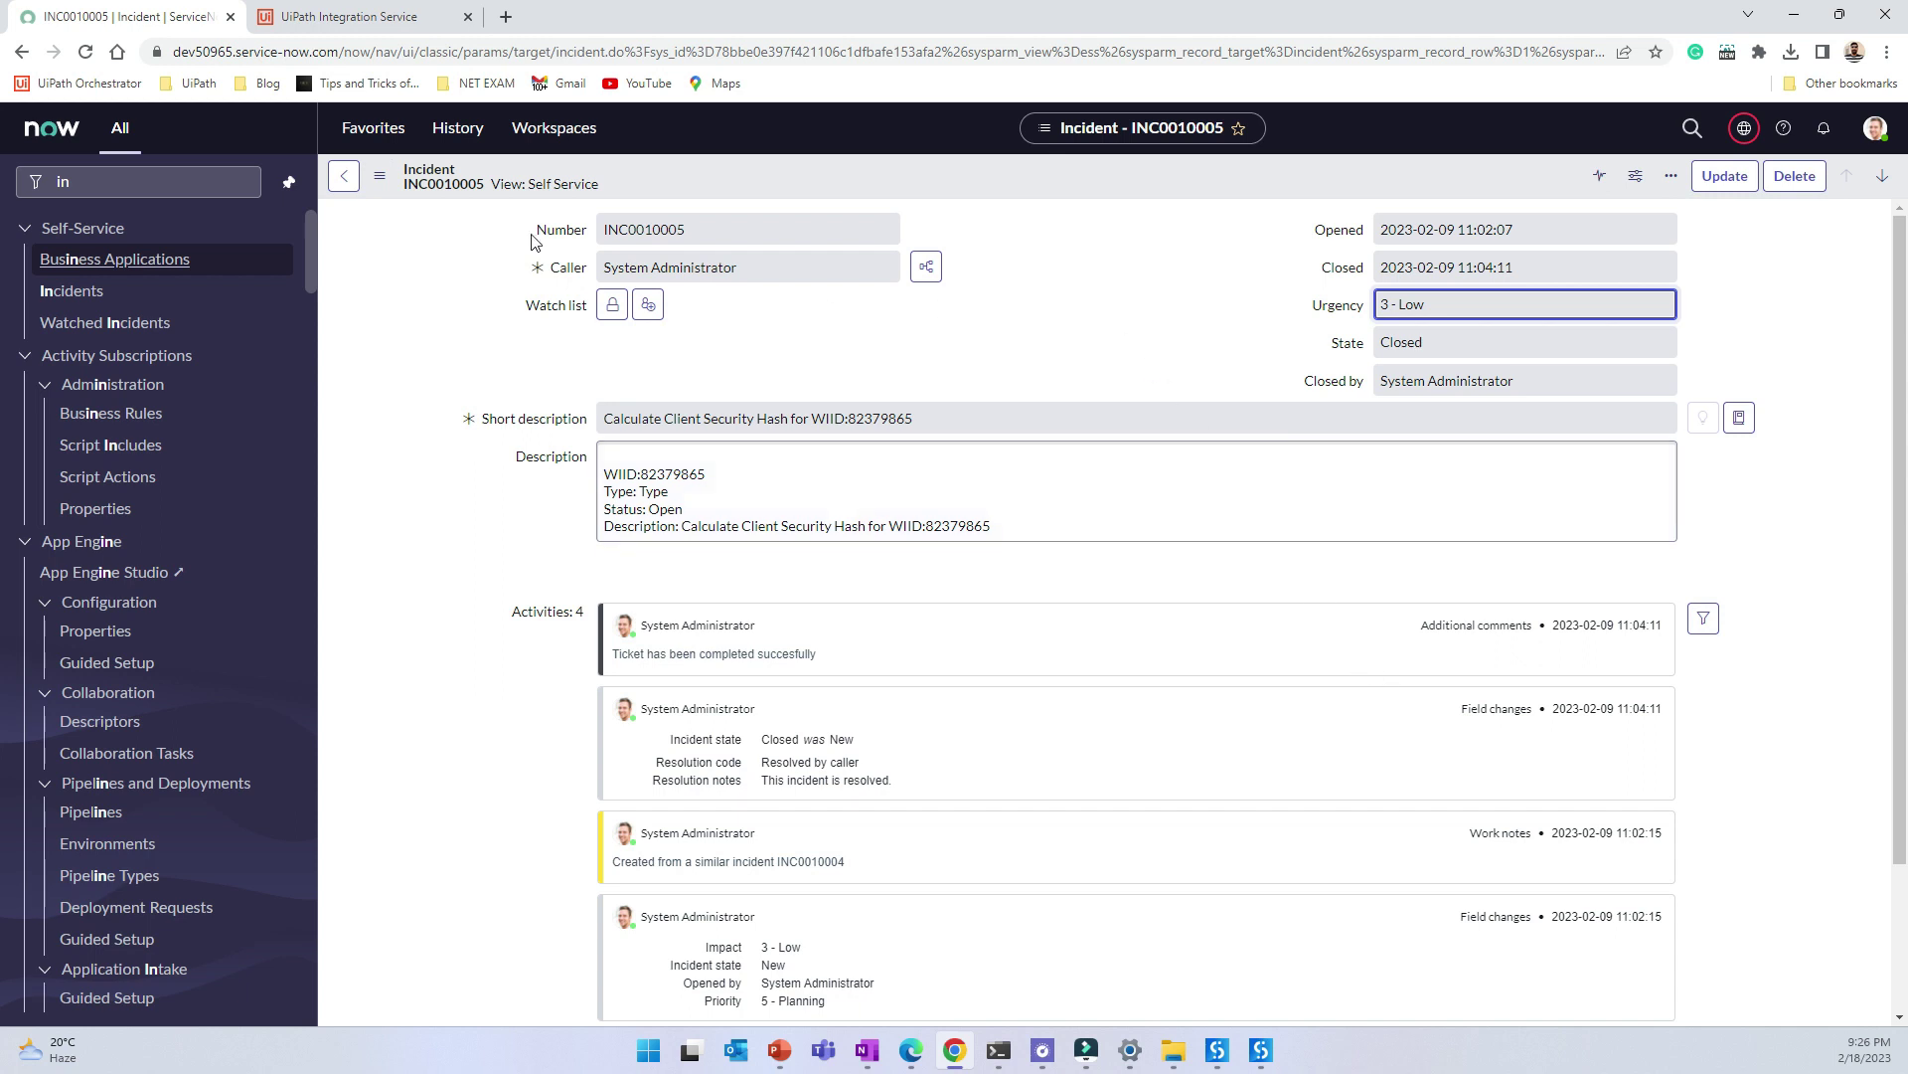
# Copy the sys_id of incident INC0010005 and return to the Get Record configuration in UiPath Studio
pyautogui.click(379, 175)
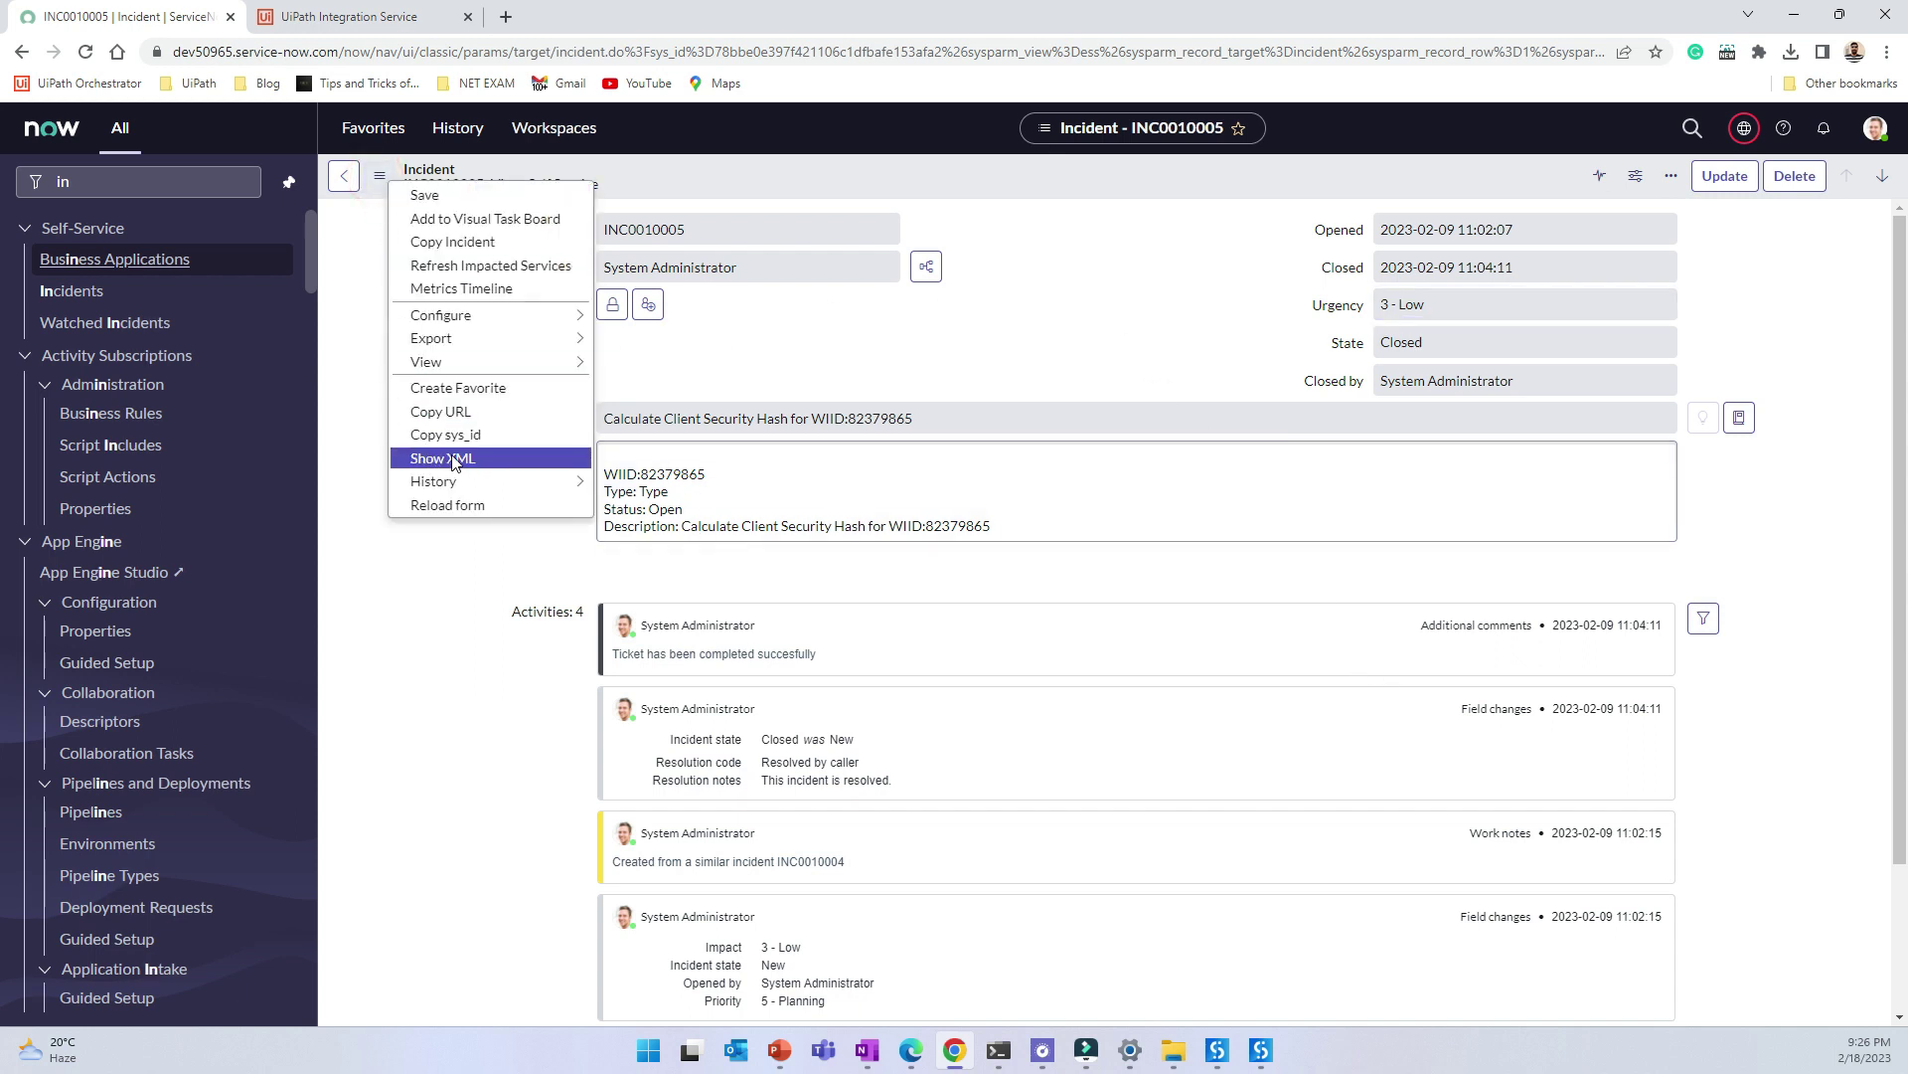
pyautogui.click(448, 505)
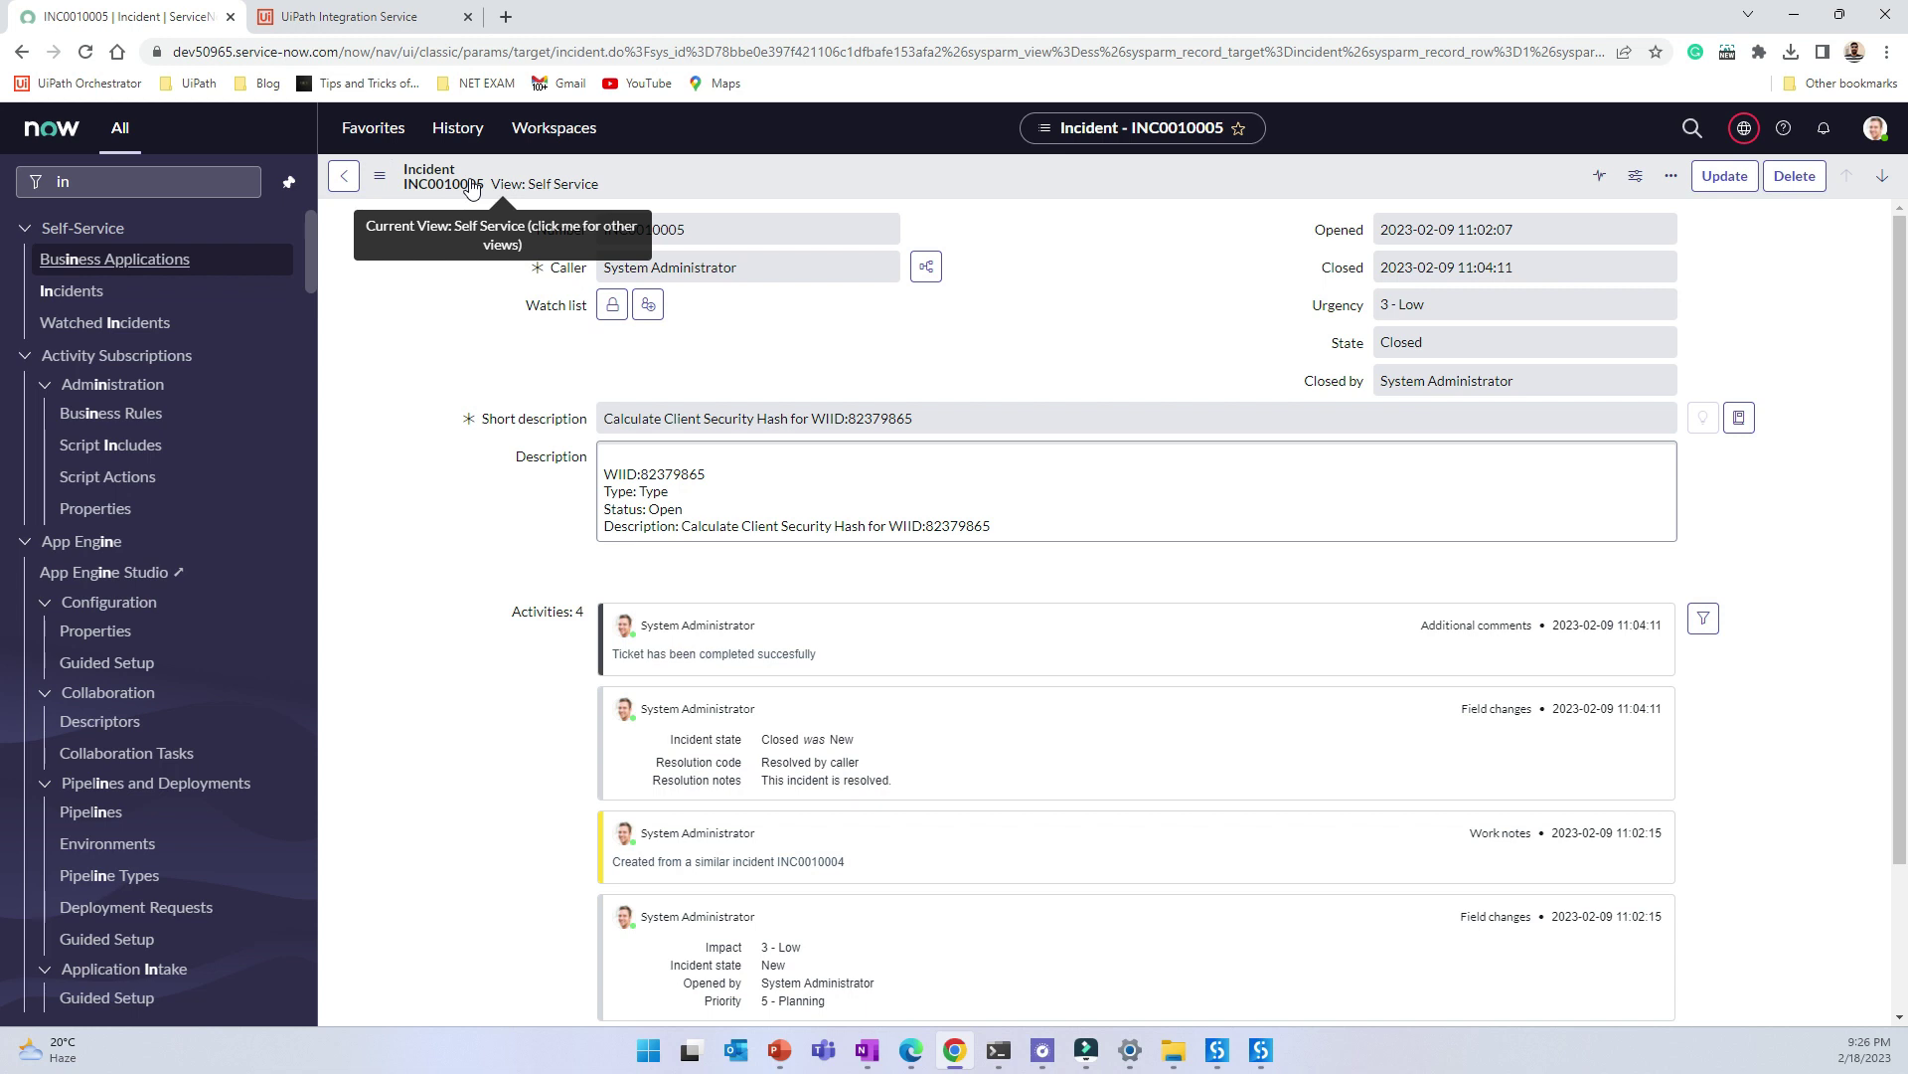
pyautogui.click(379, 175)
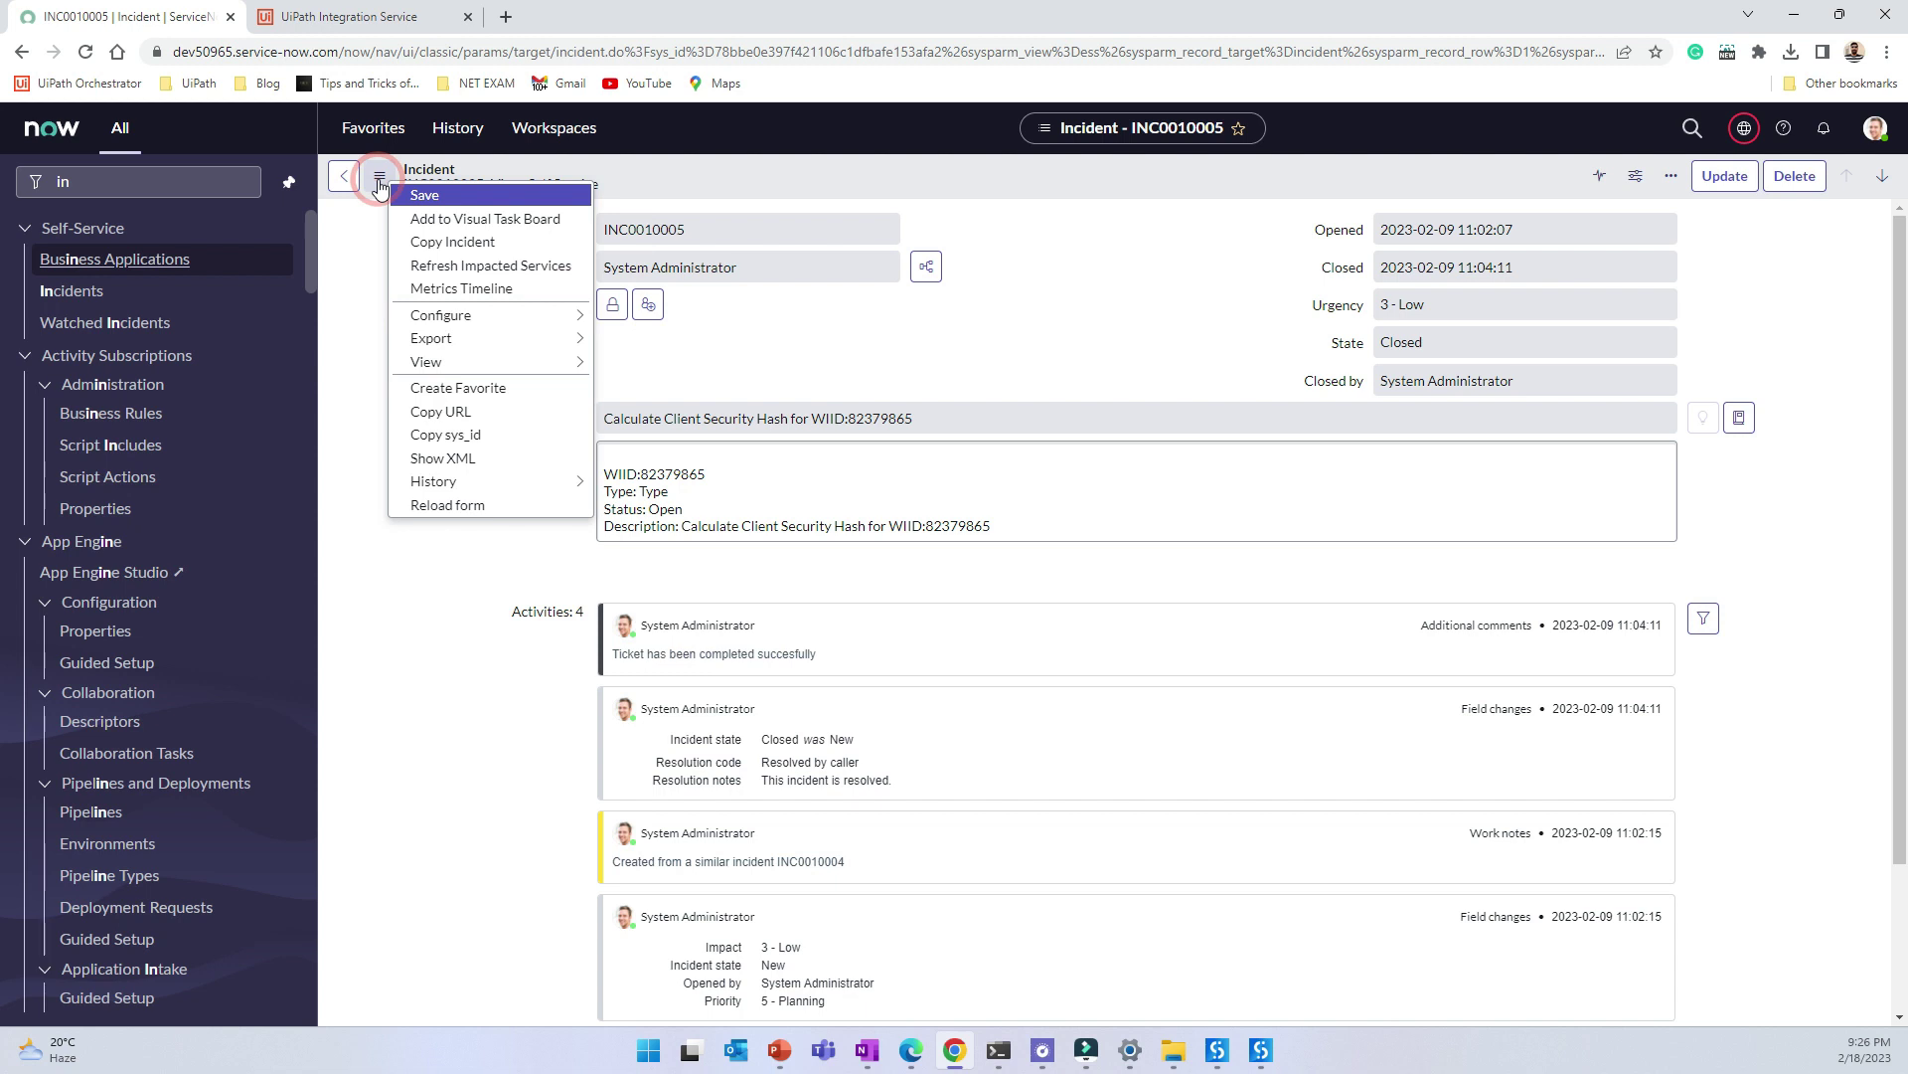
pyautogui.click(544, 434)
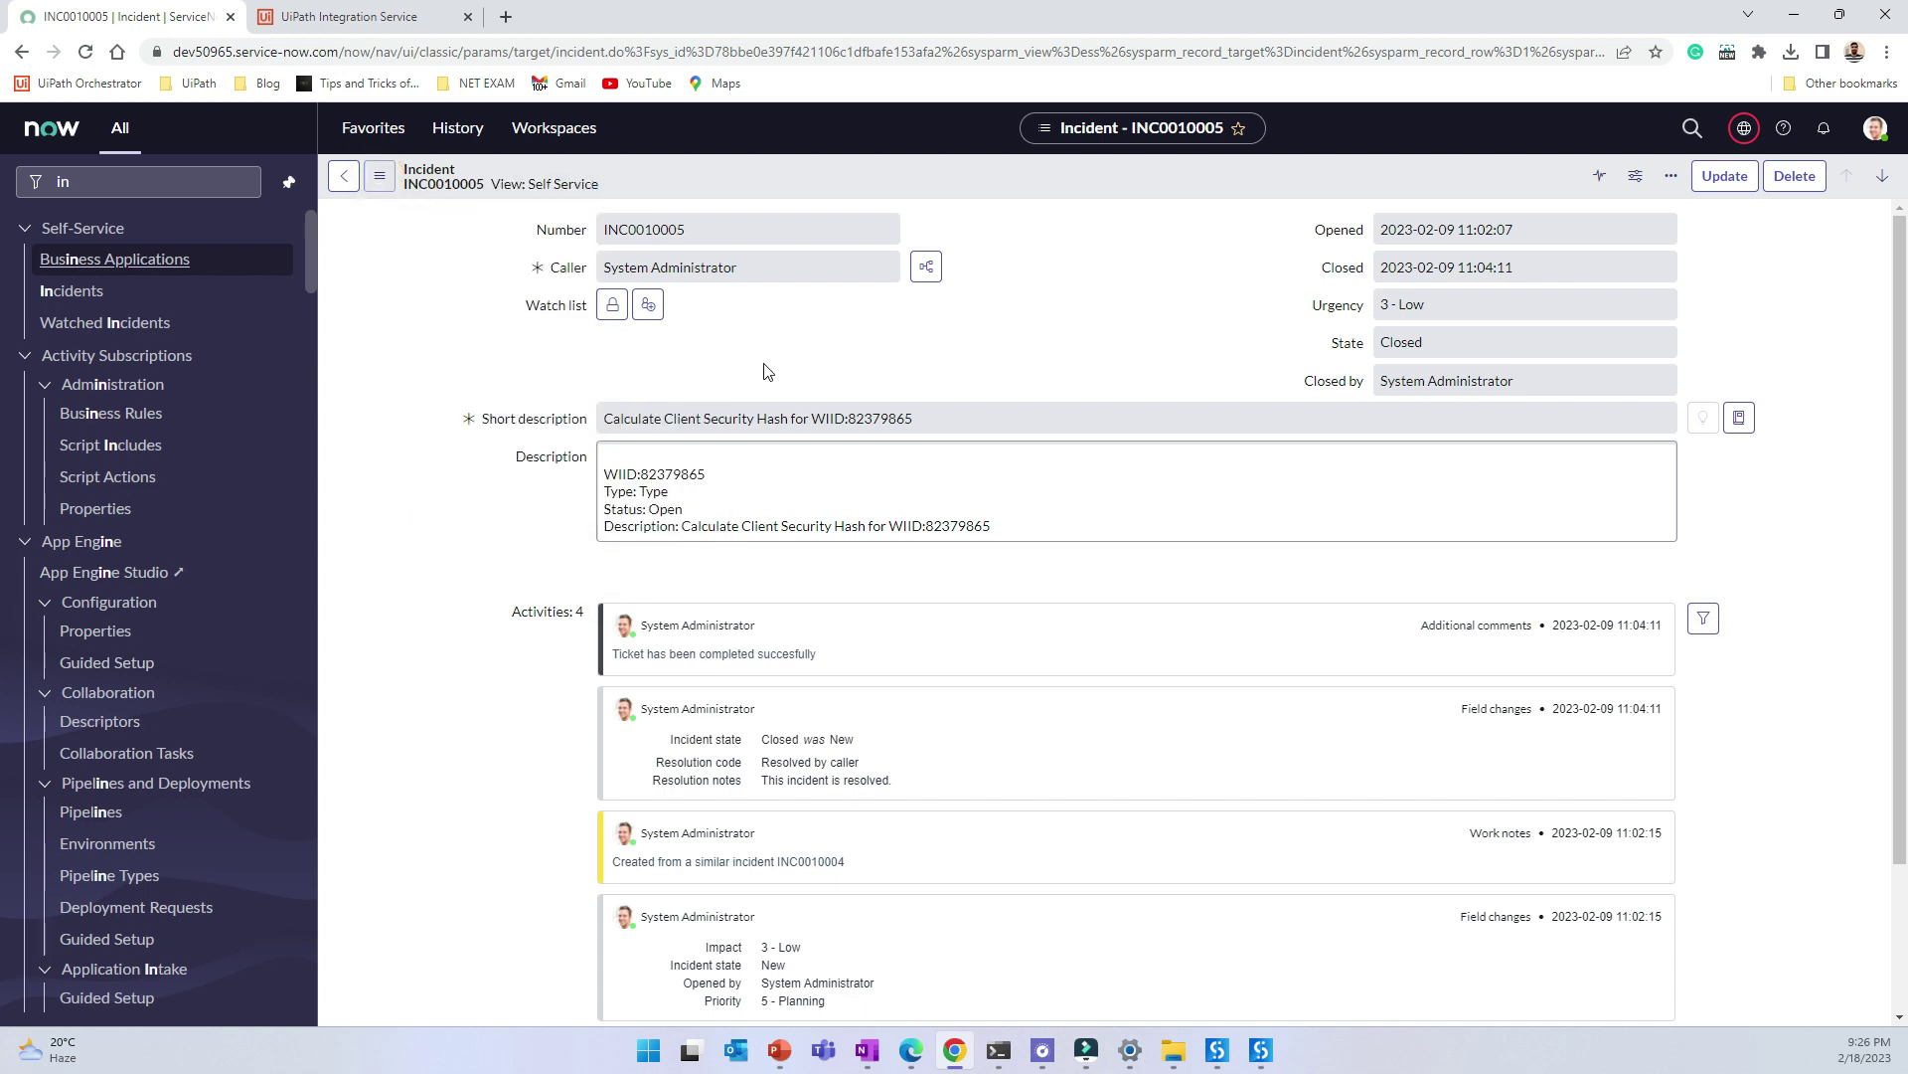
pyautogui.click(381, 179)
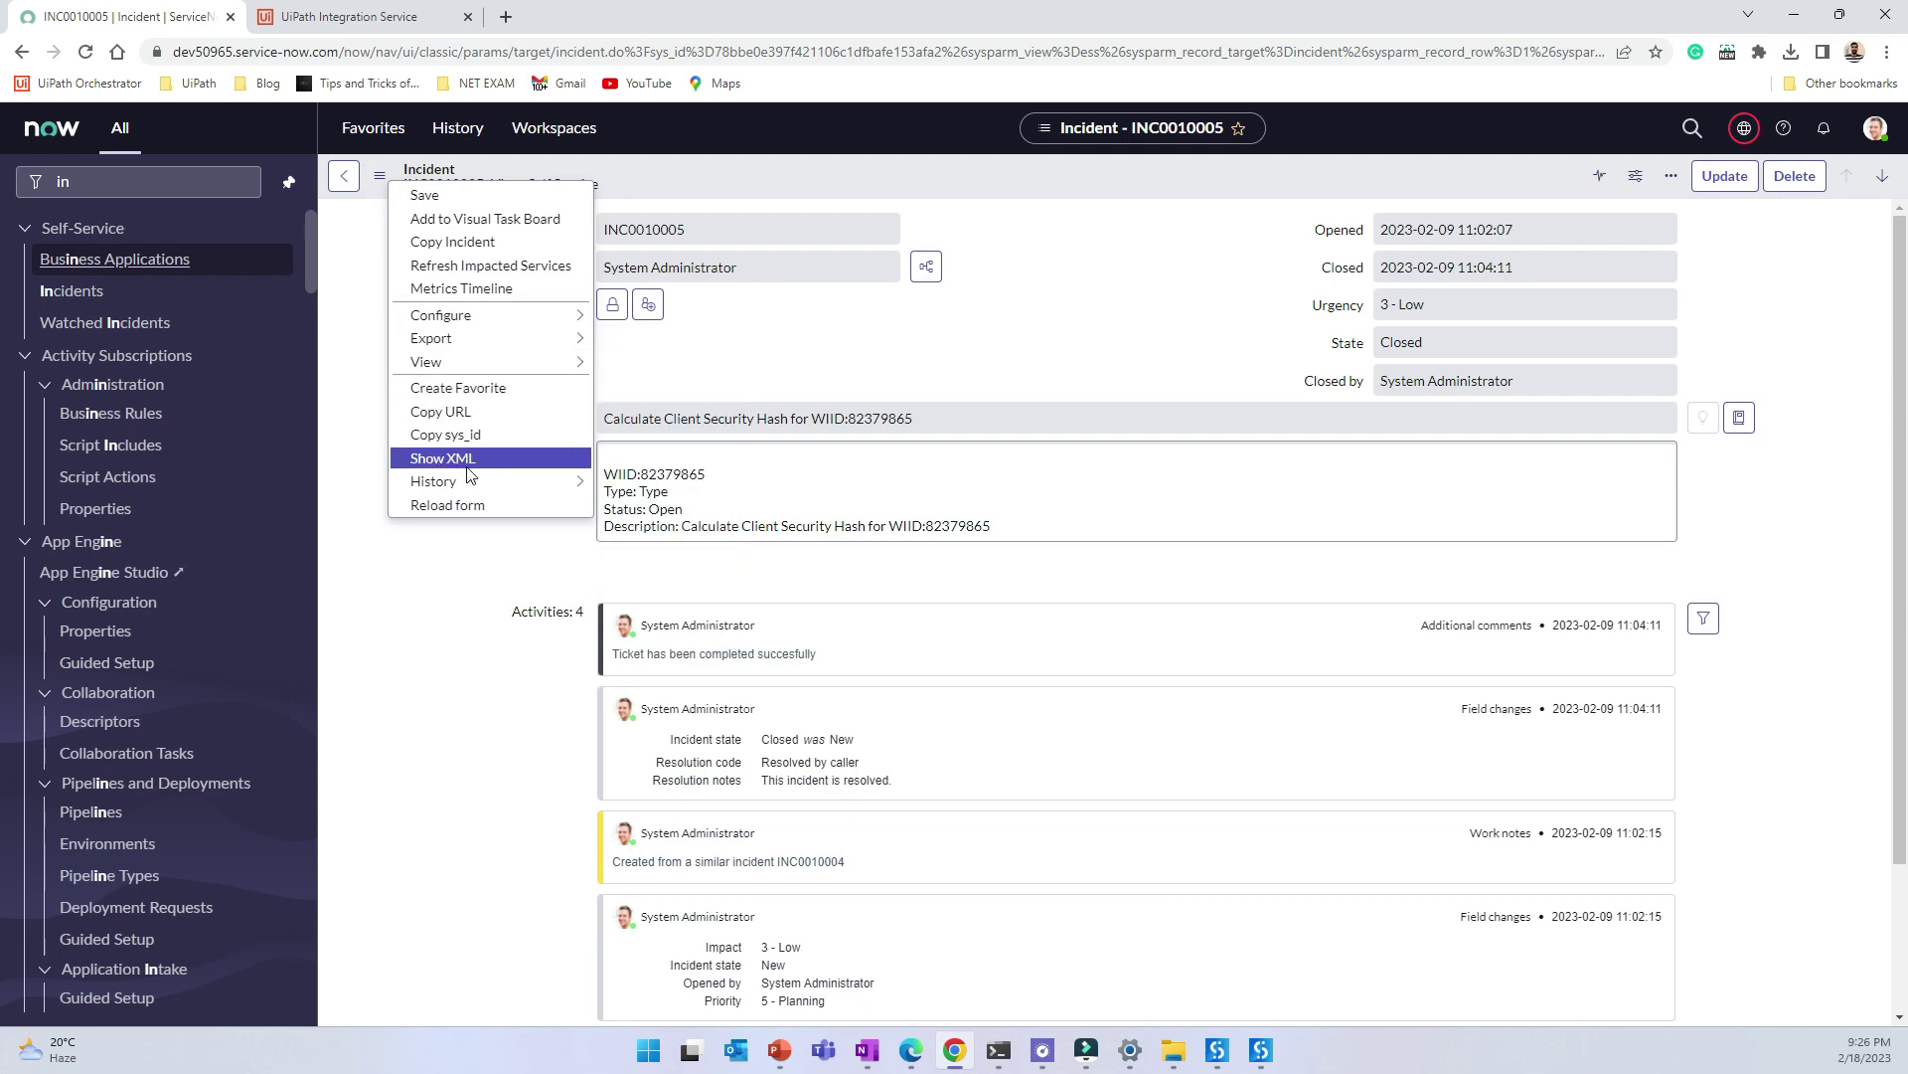
pyautogui.click(485, 435)
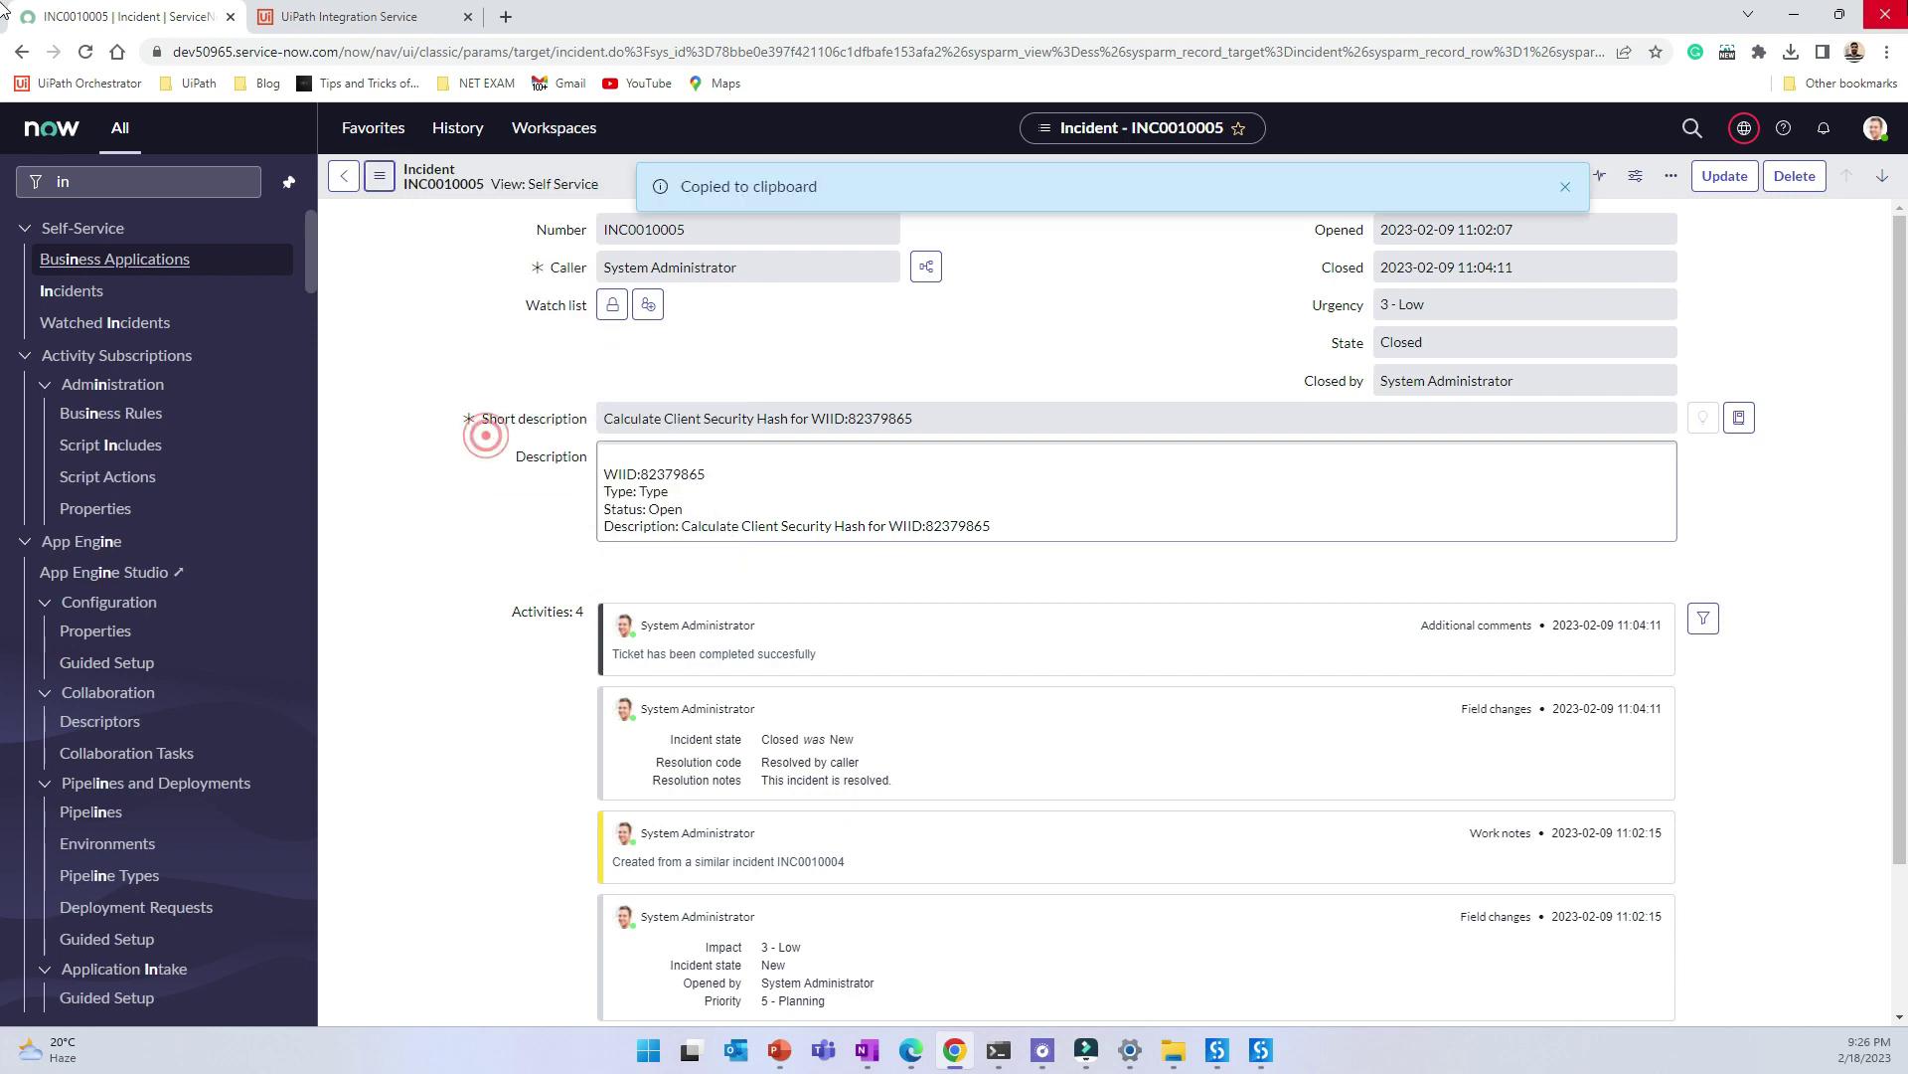
pyautogui.click(1794, 15)
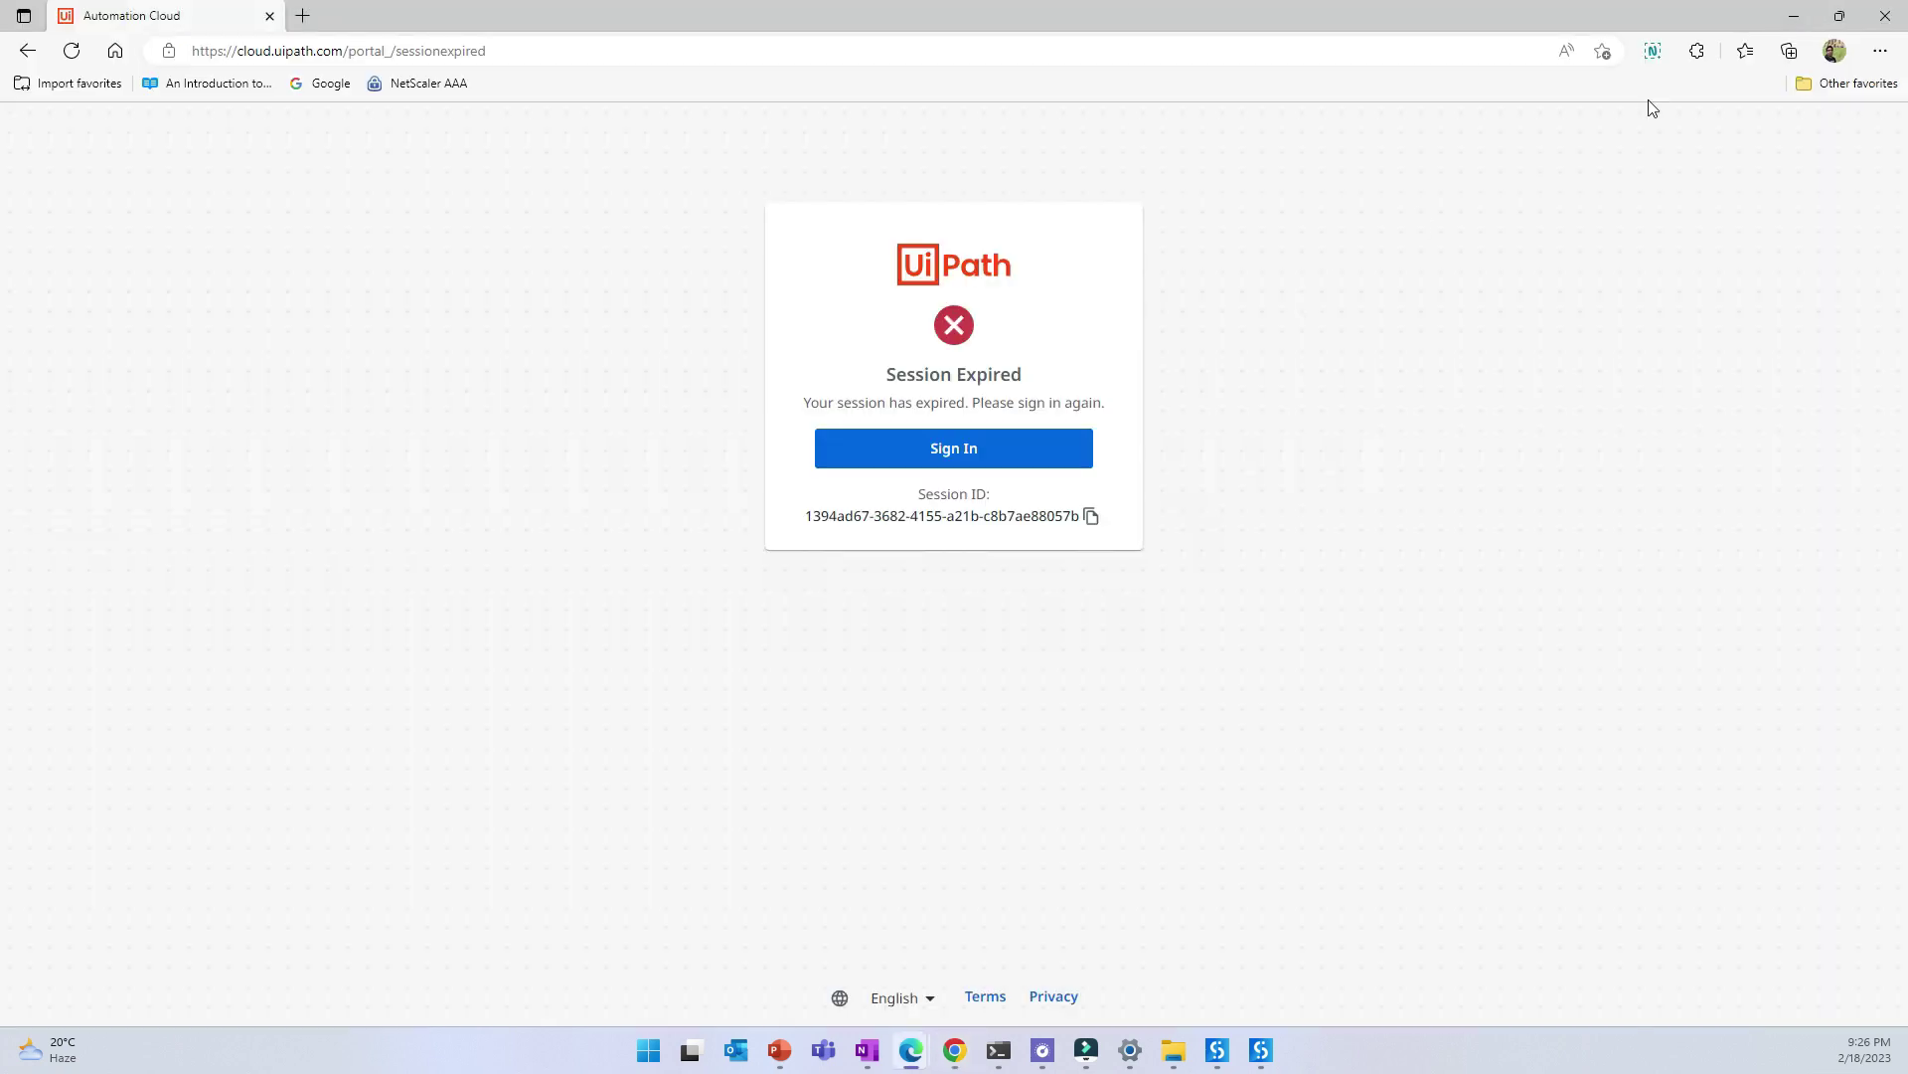
pyautogui.click(1794, 15)
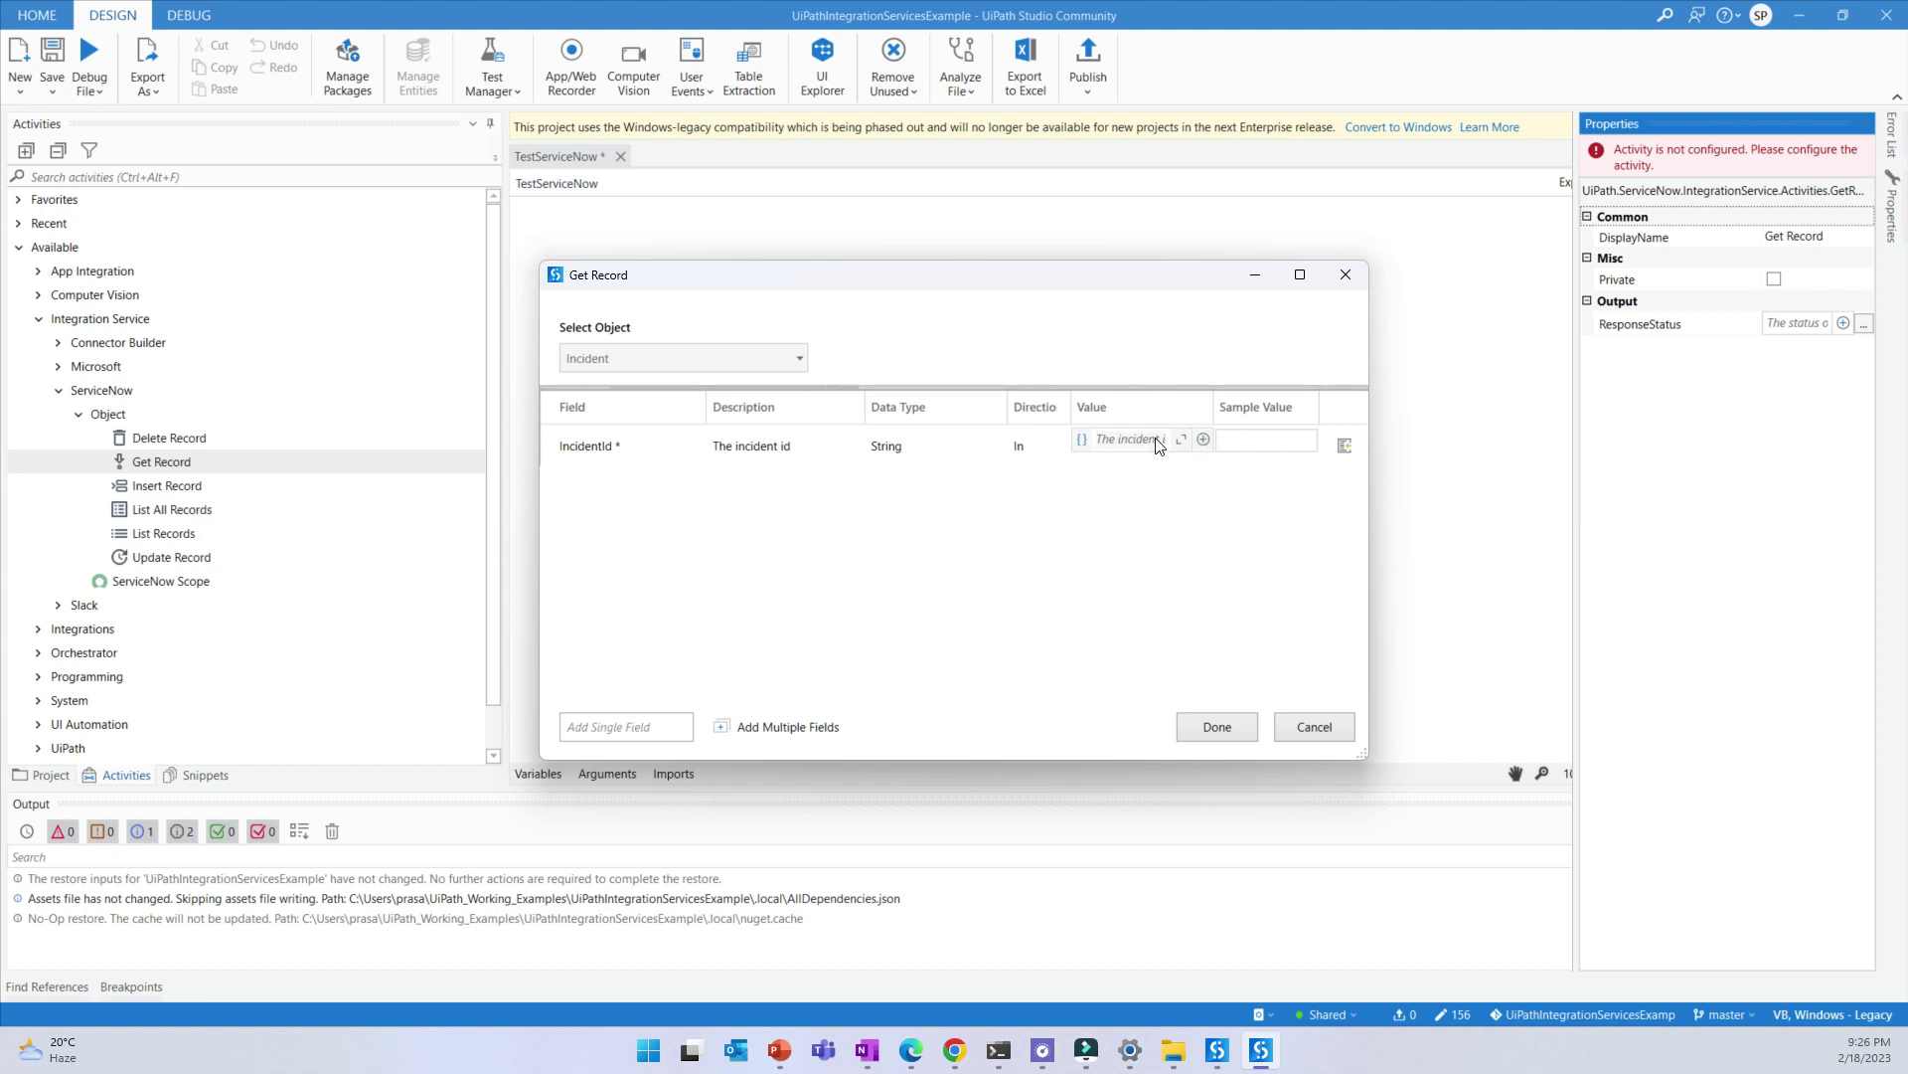
# Filter the Incident fields by "des" and add Description and Short description as output fields of Get Record
pyautogui.click(1113, 441)
pyautogui.click(778, 726)
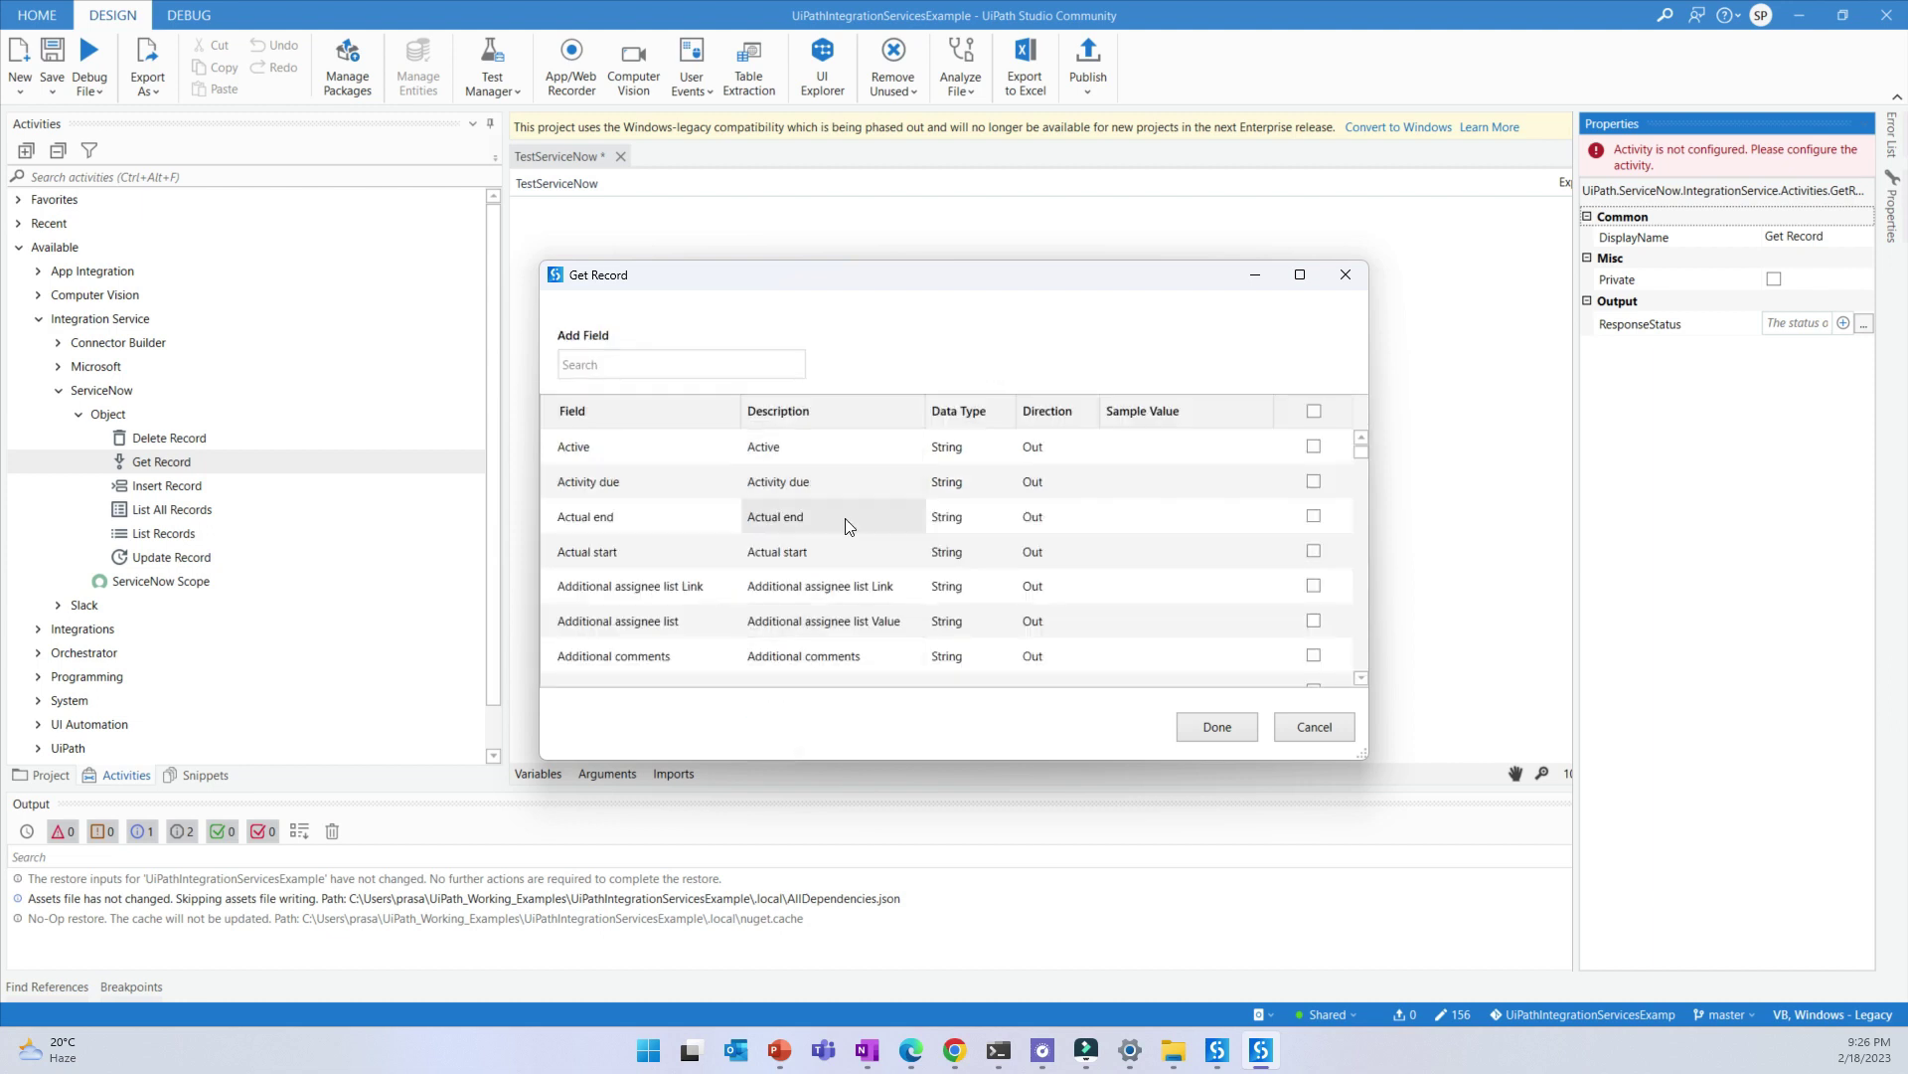
pyautogui.scroll(-4, 951, 550)
pyautogui.scroll(3, 951, 549)
pyautogui.scroll(-5, 952, 549)
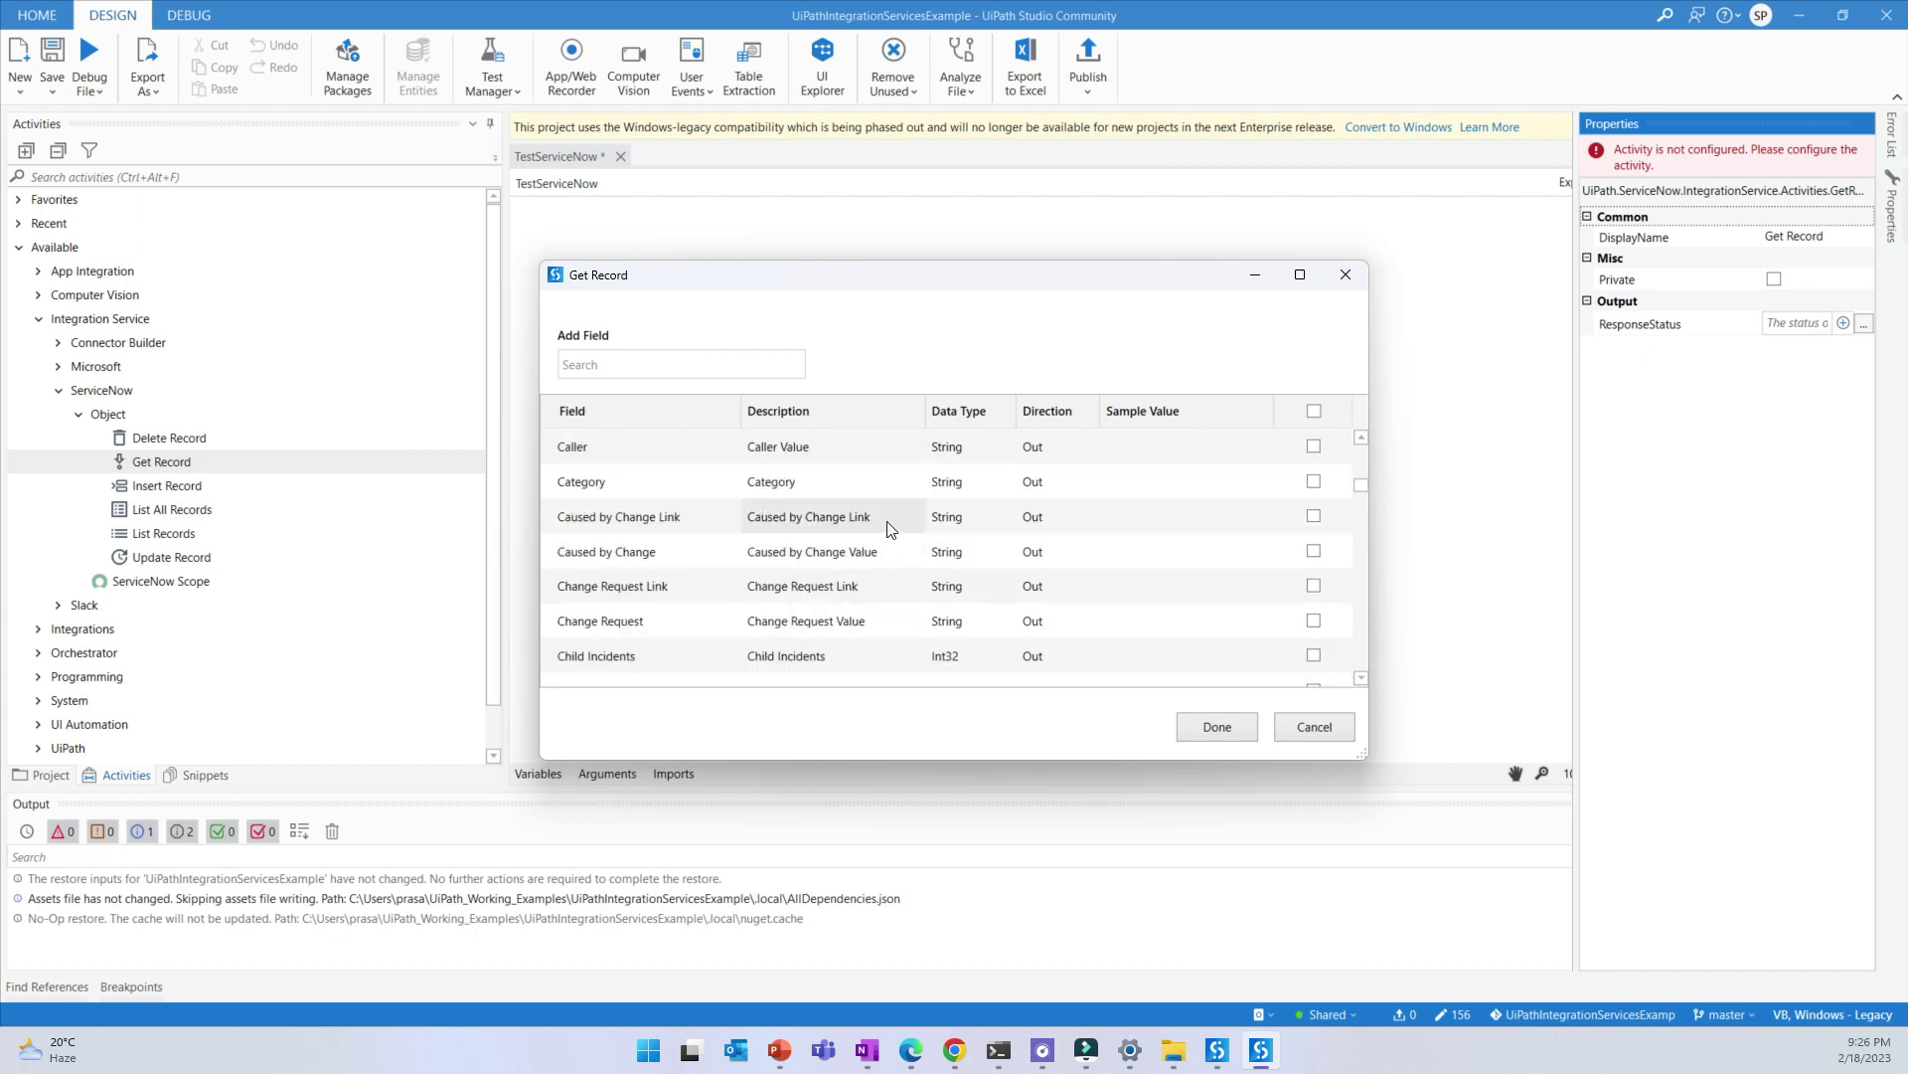
pyautogui.click(636, 374)
pyautogui.write('de')
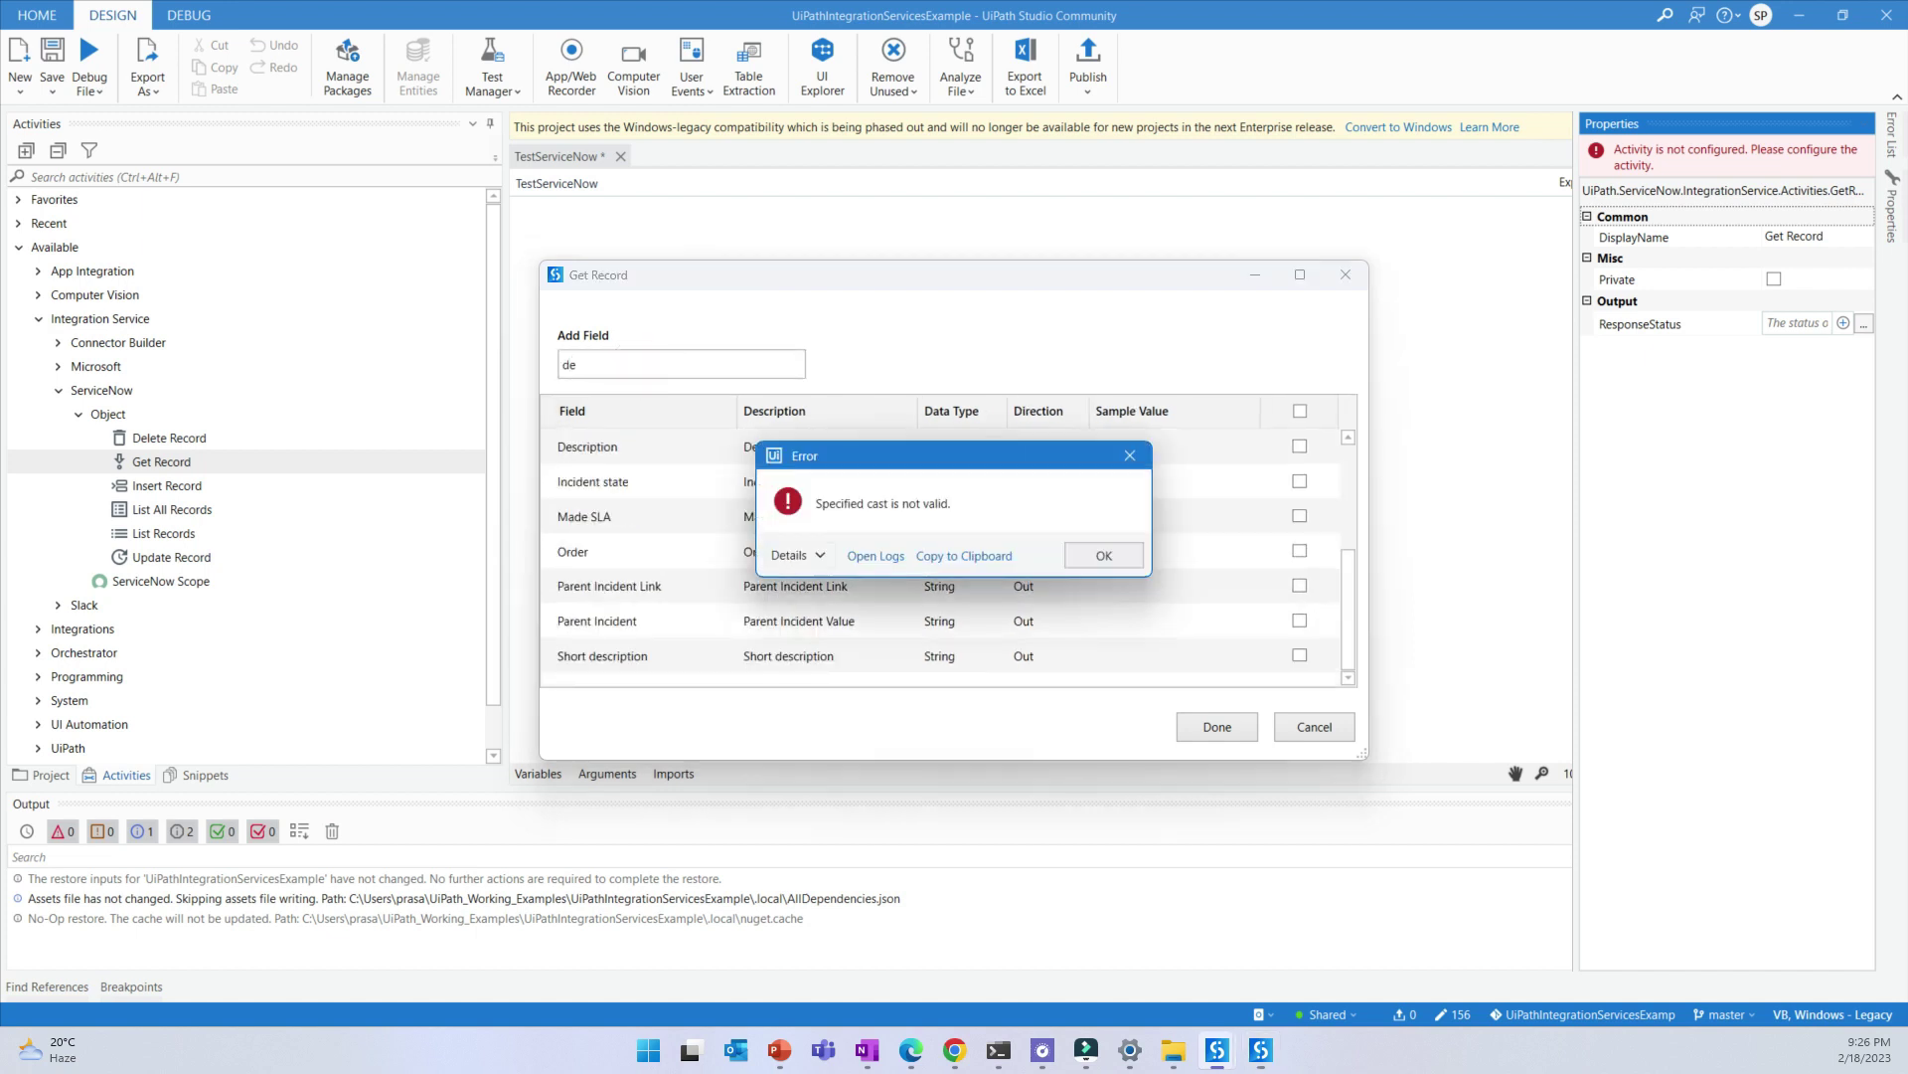
pyautogui.click(1101, 554)
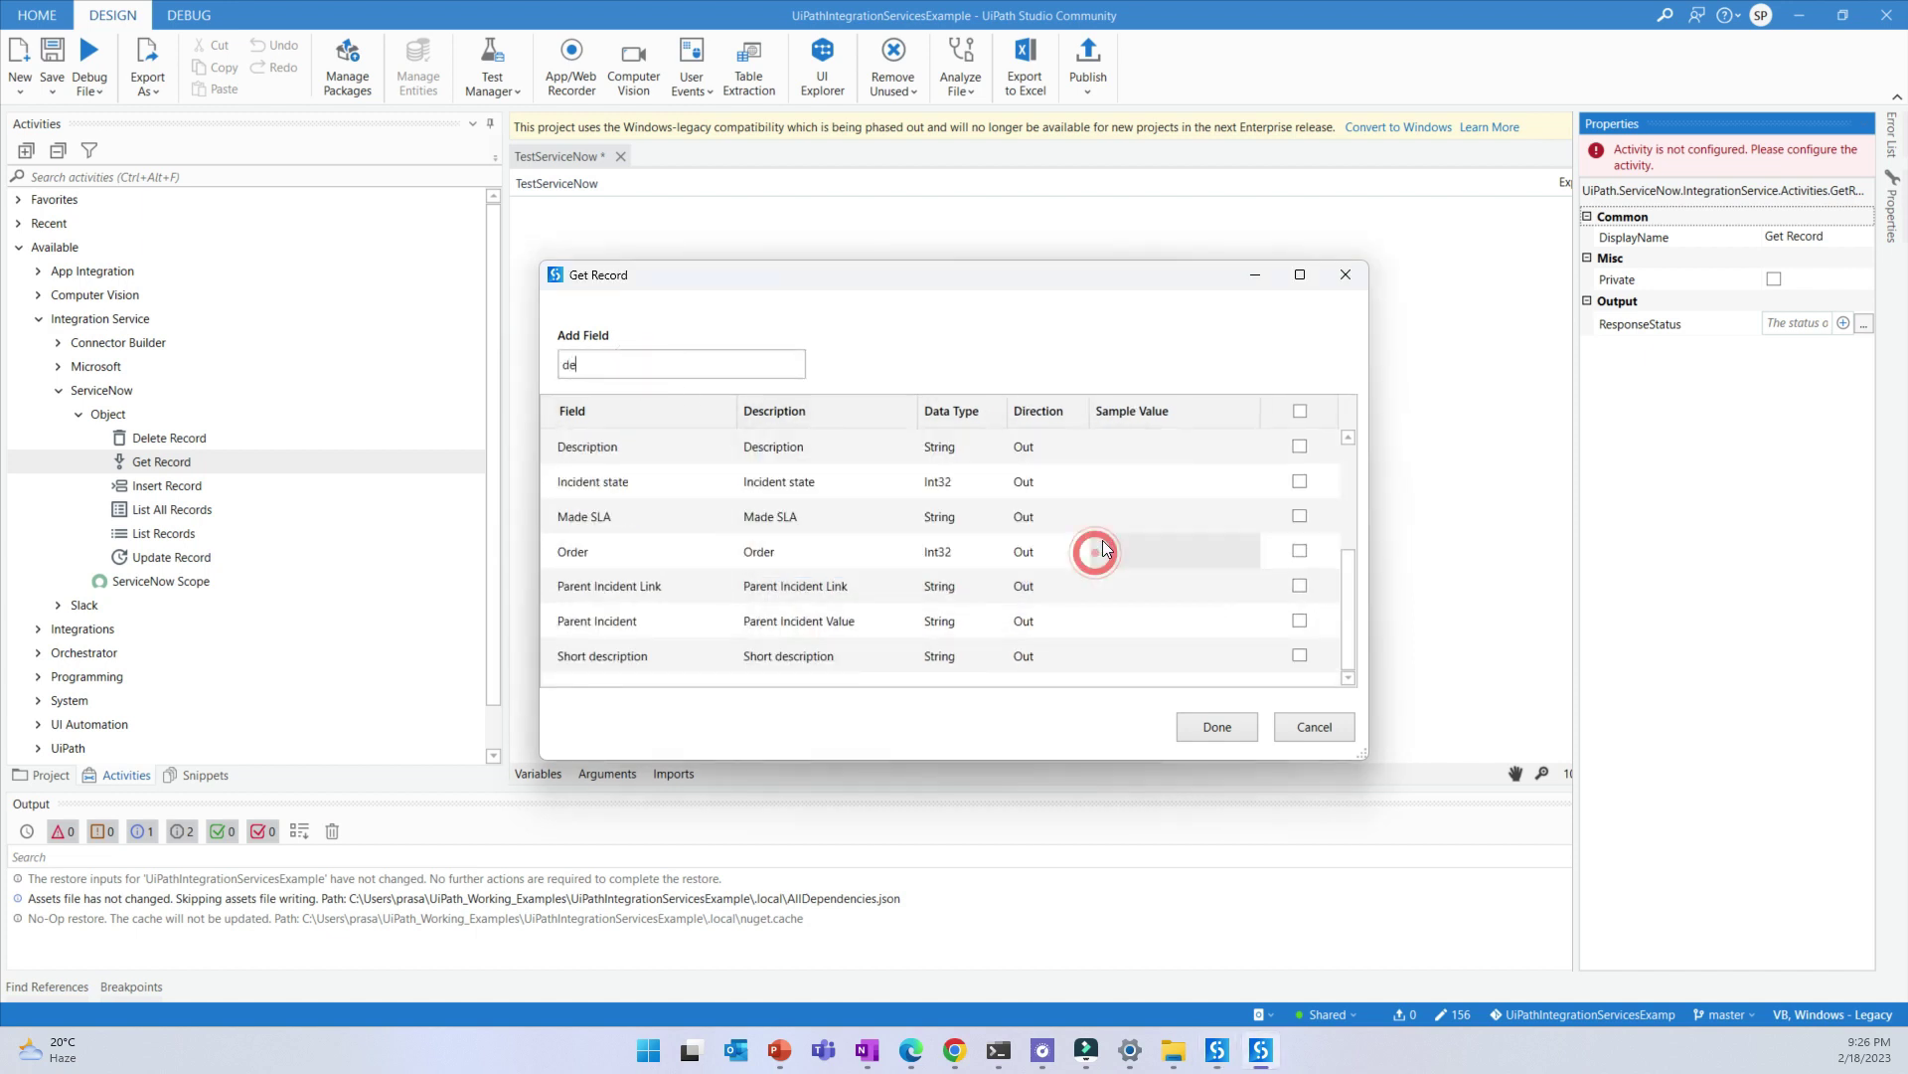
pyautogui.write('s')
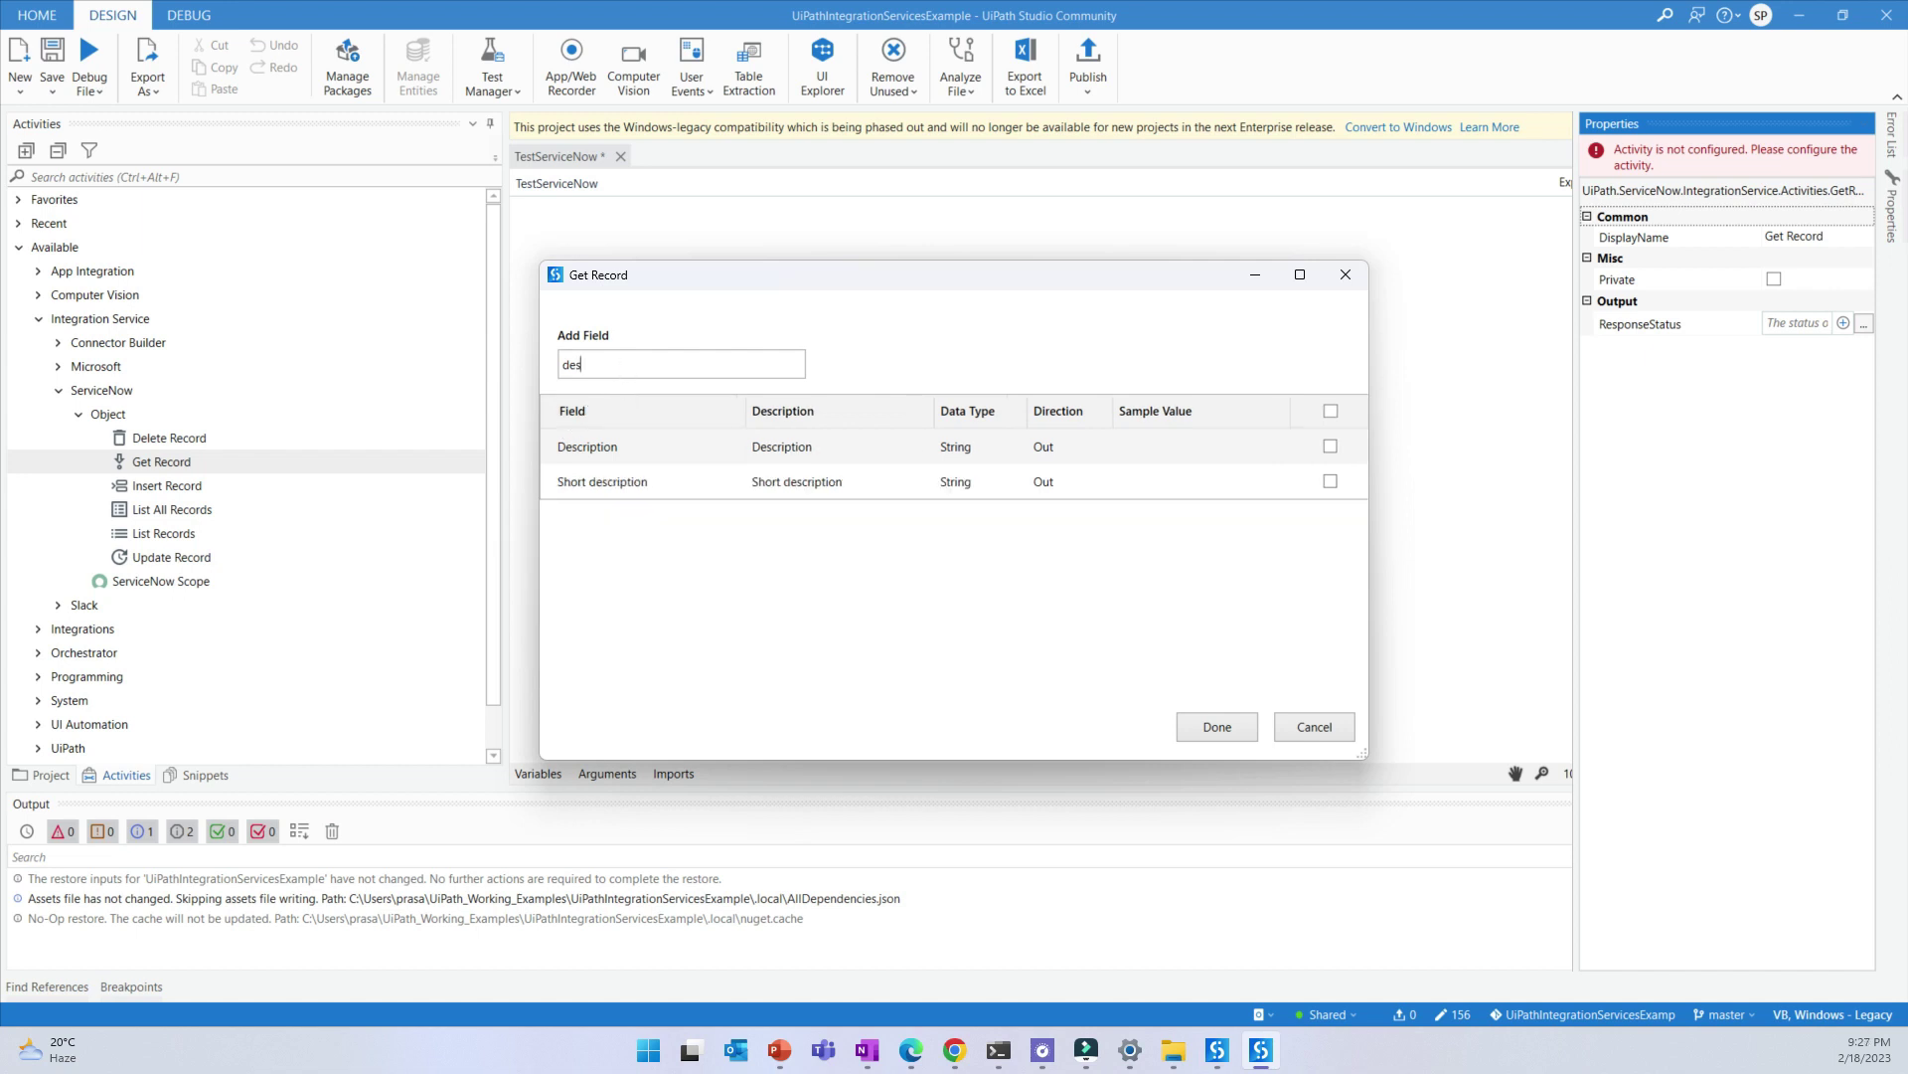
pyautogui.click(1331, 447)
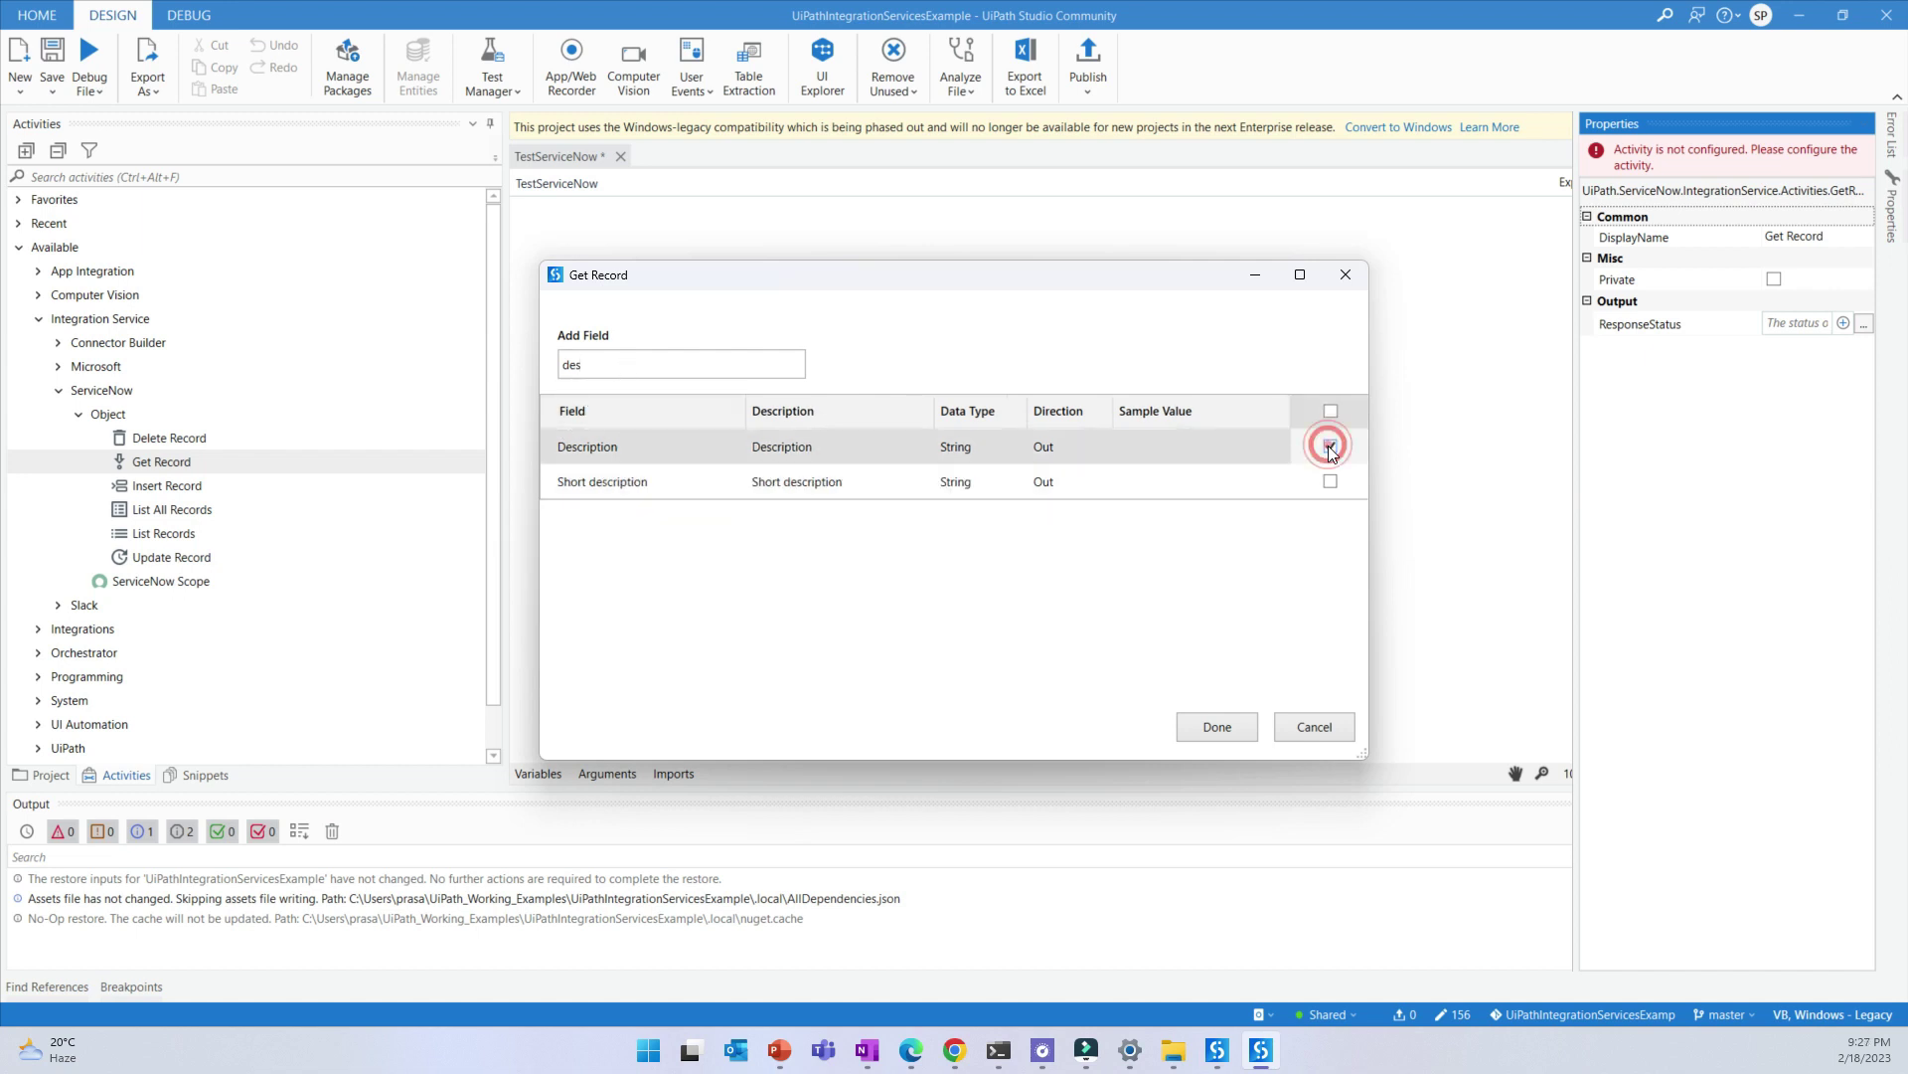
pyautogui.click(1330, 481)
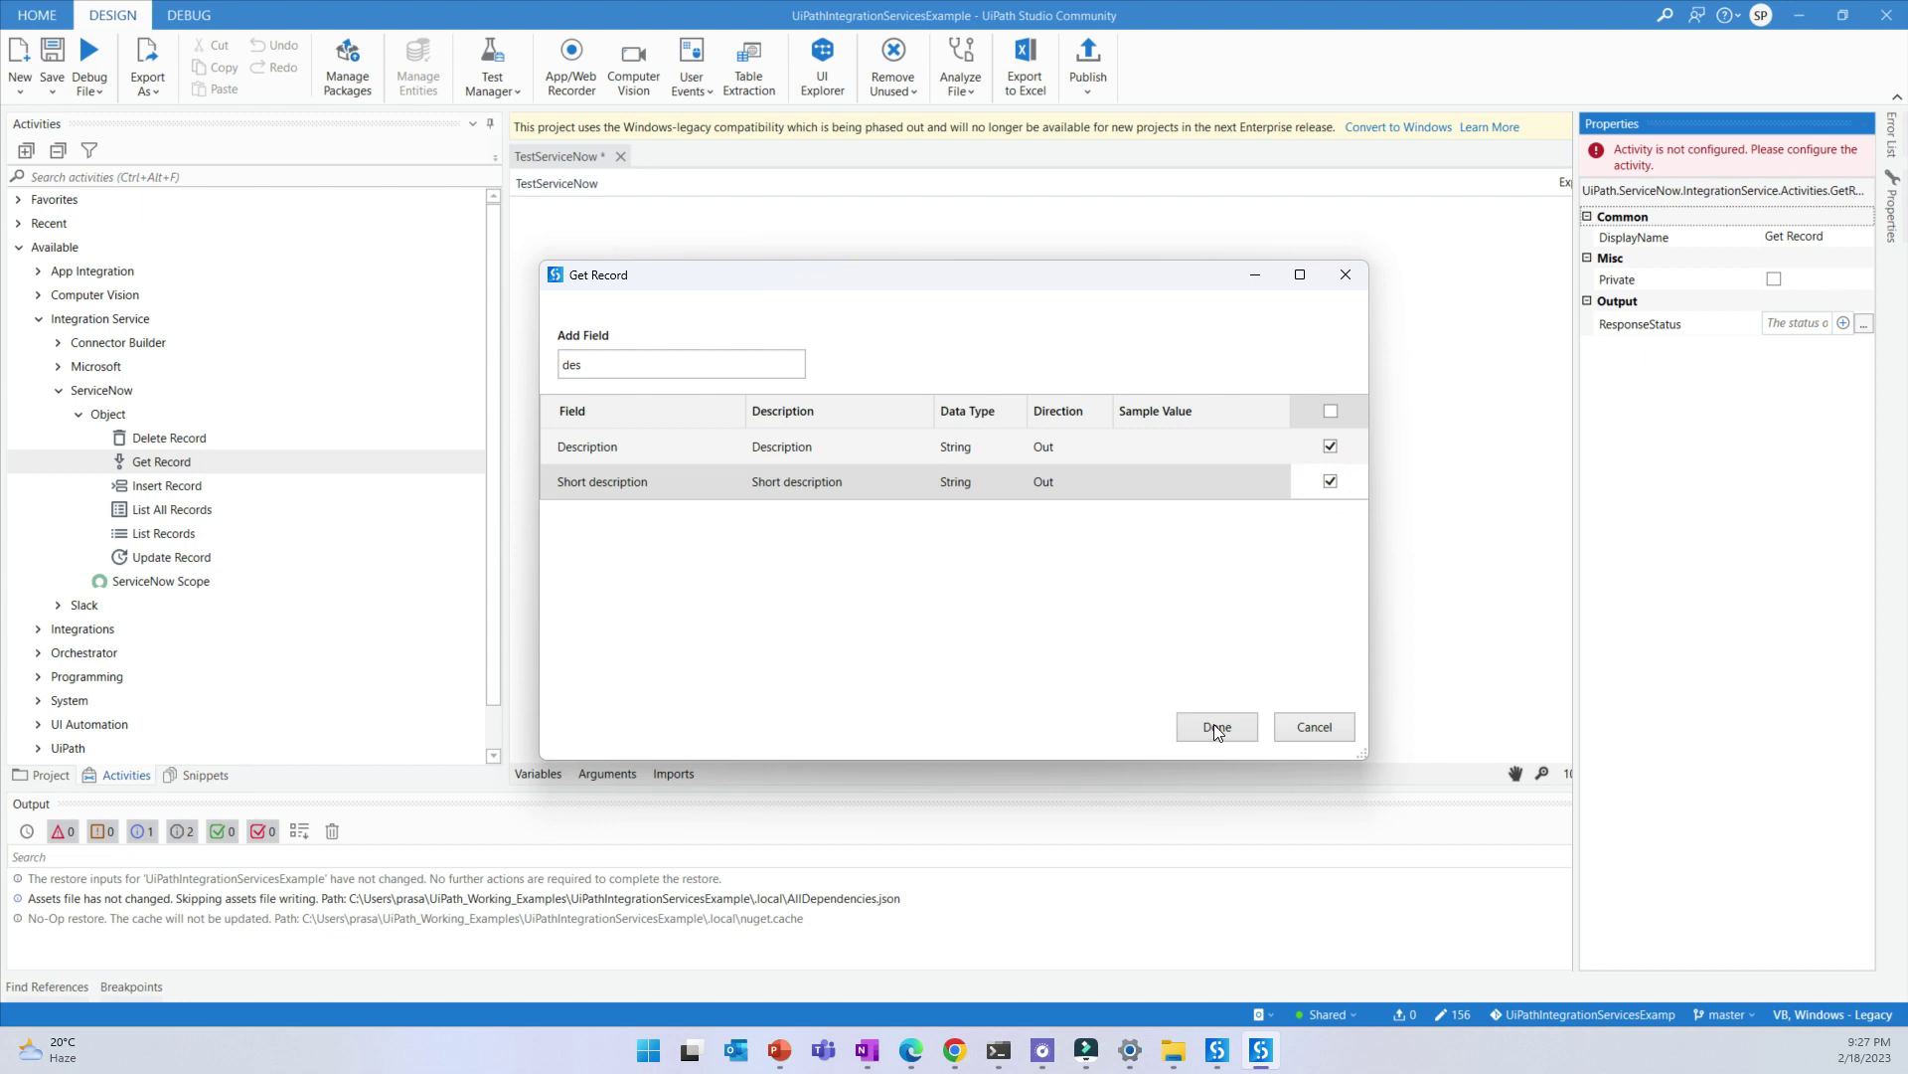
pyautogui.click(1214, 724)
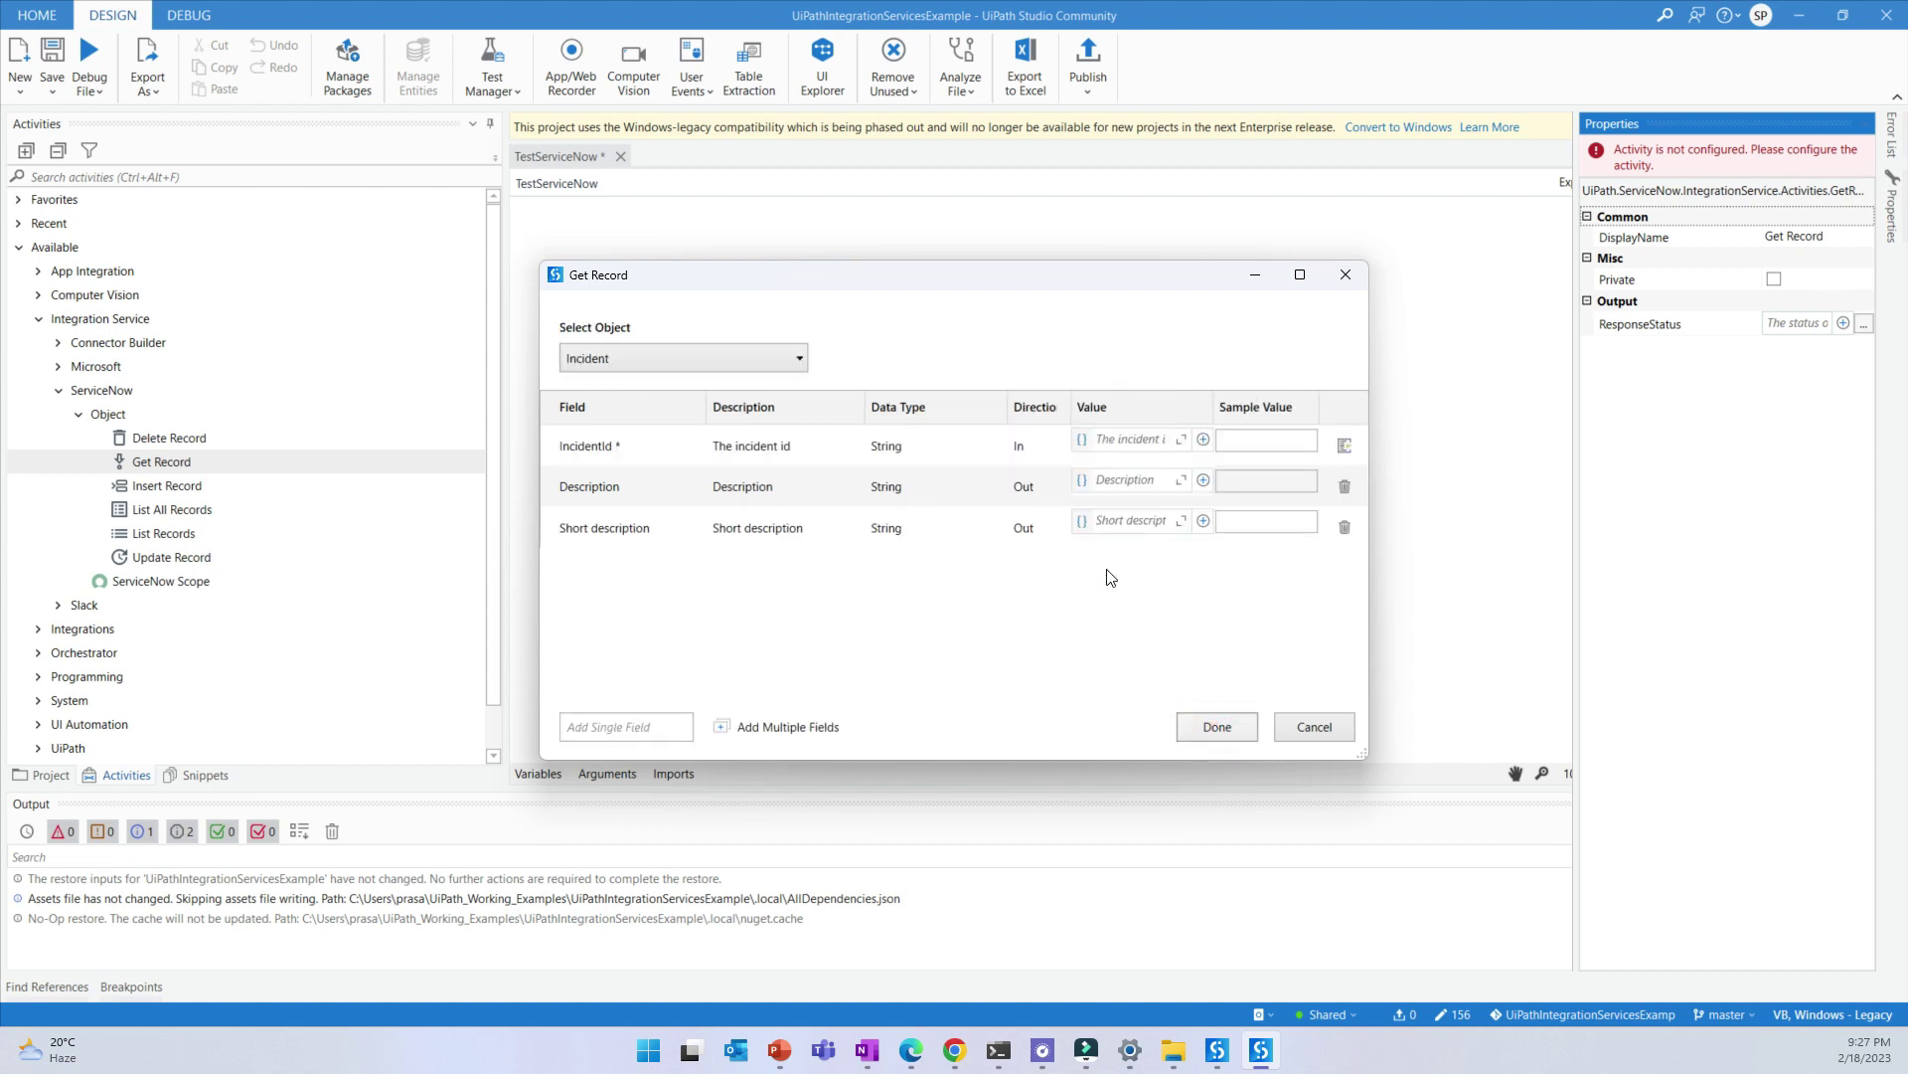
# Set the IncidentId value to the copied sys_id as a quoted string
pyautogui.click(1112, 439)
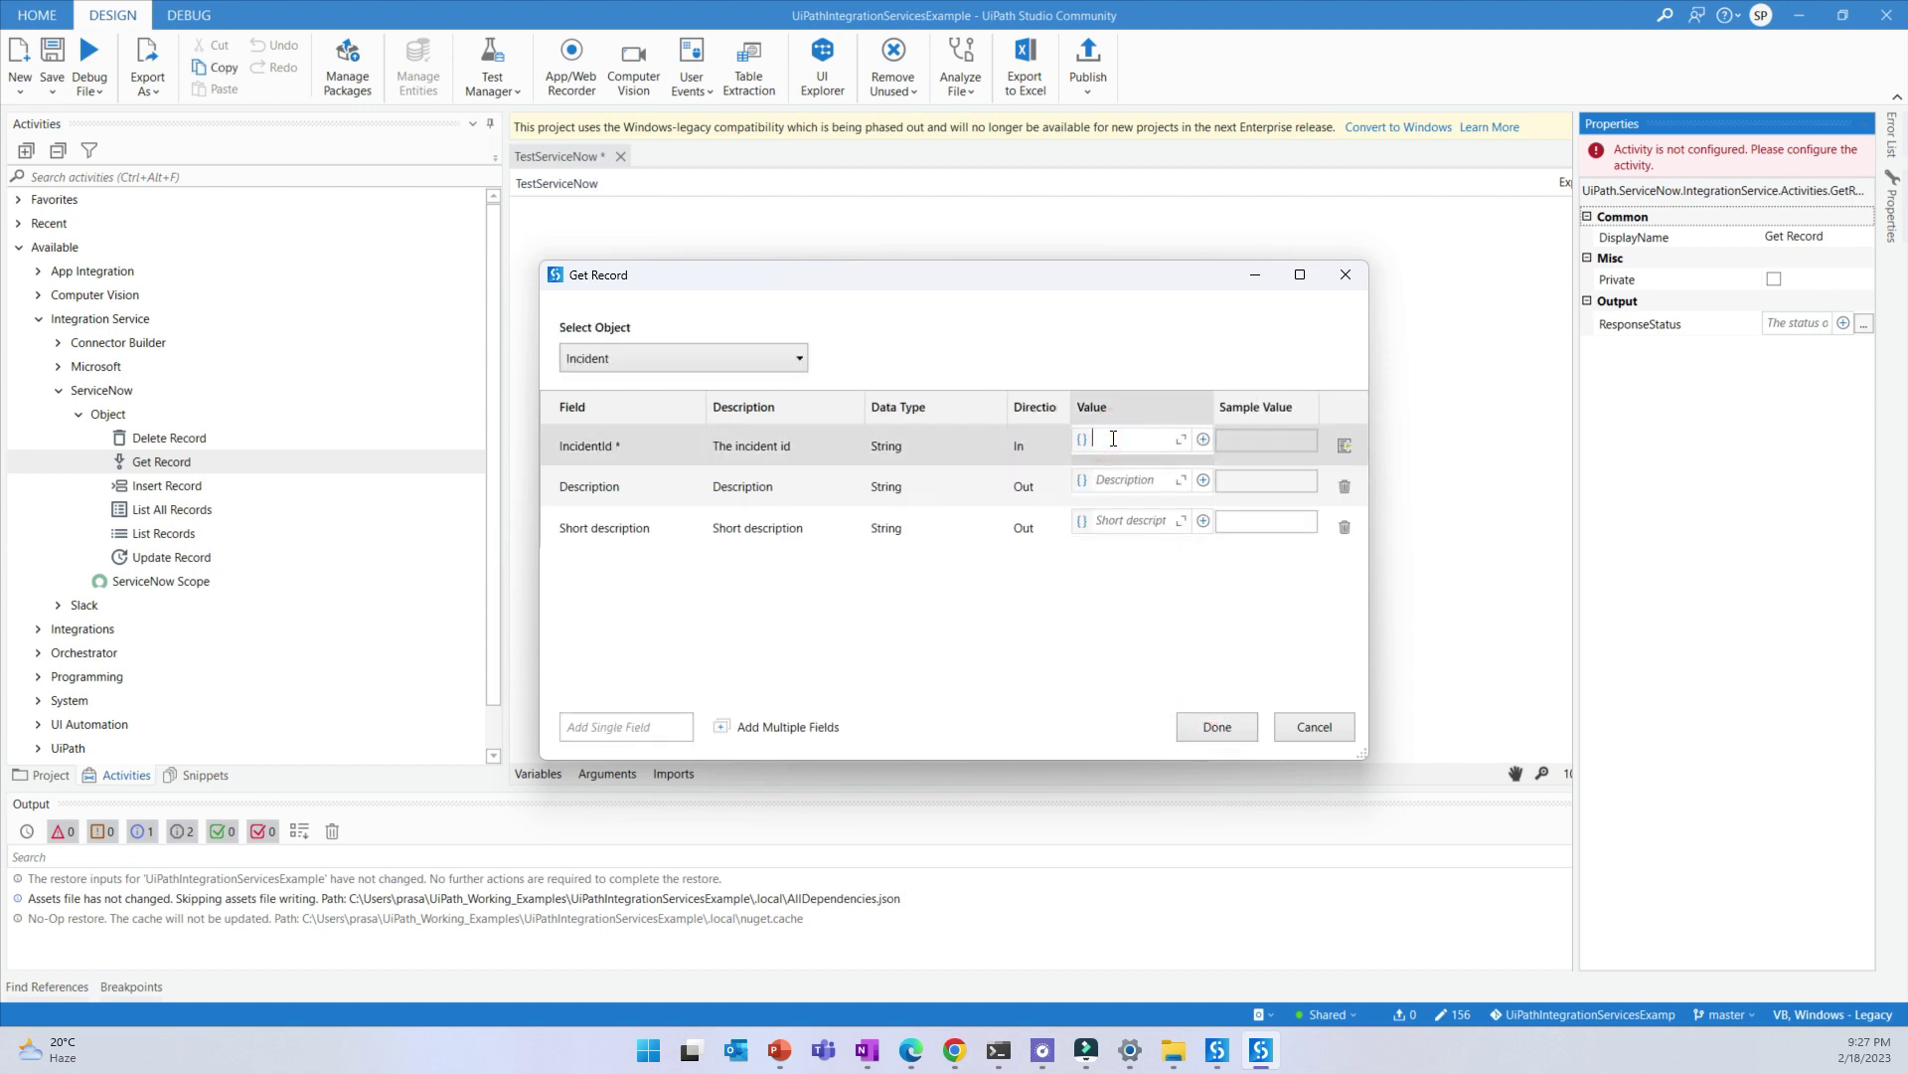
pyautogui.hotkey('ctrl', 'v')
pyautogui.click(1163, 648)
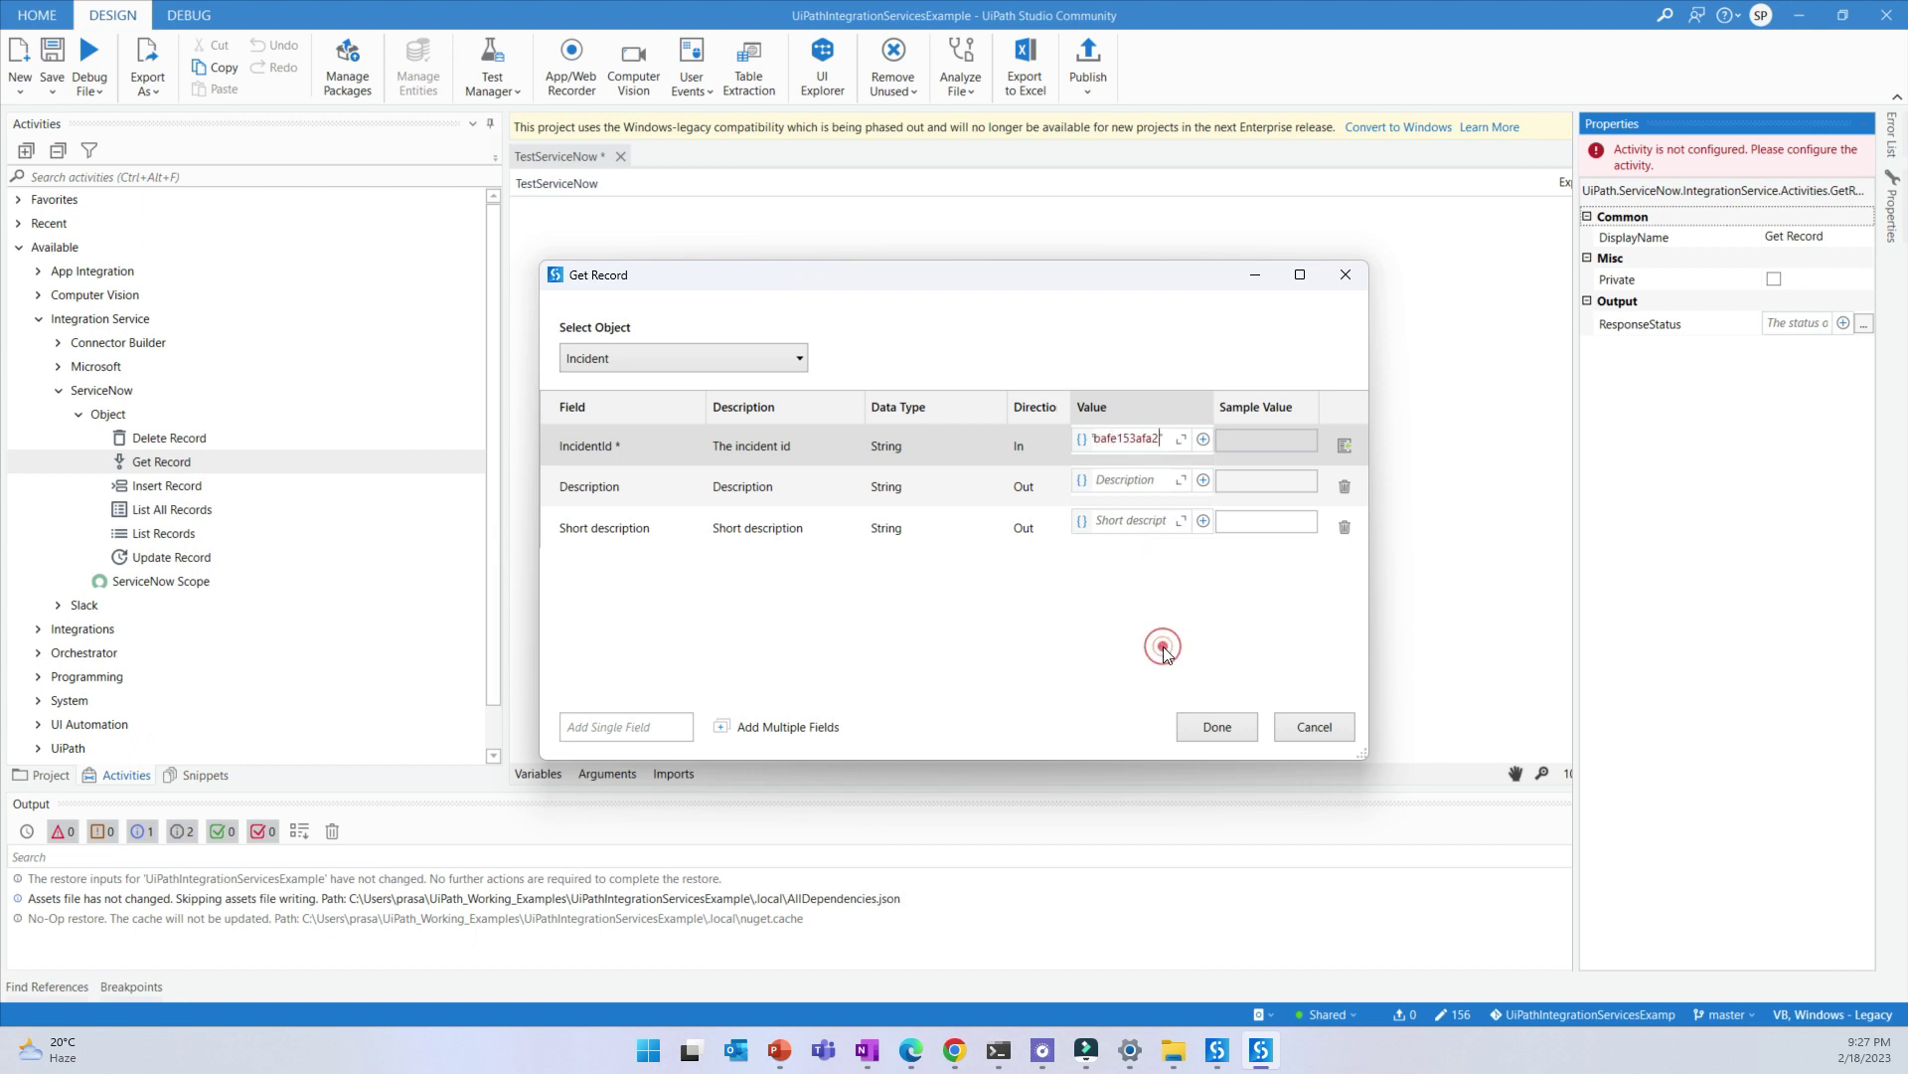
# Create variables vDesc for the Description output and vSDesc for the Short description output, and confirm the Get Record configuration
pyautogui.click(1116, 484)
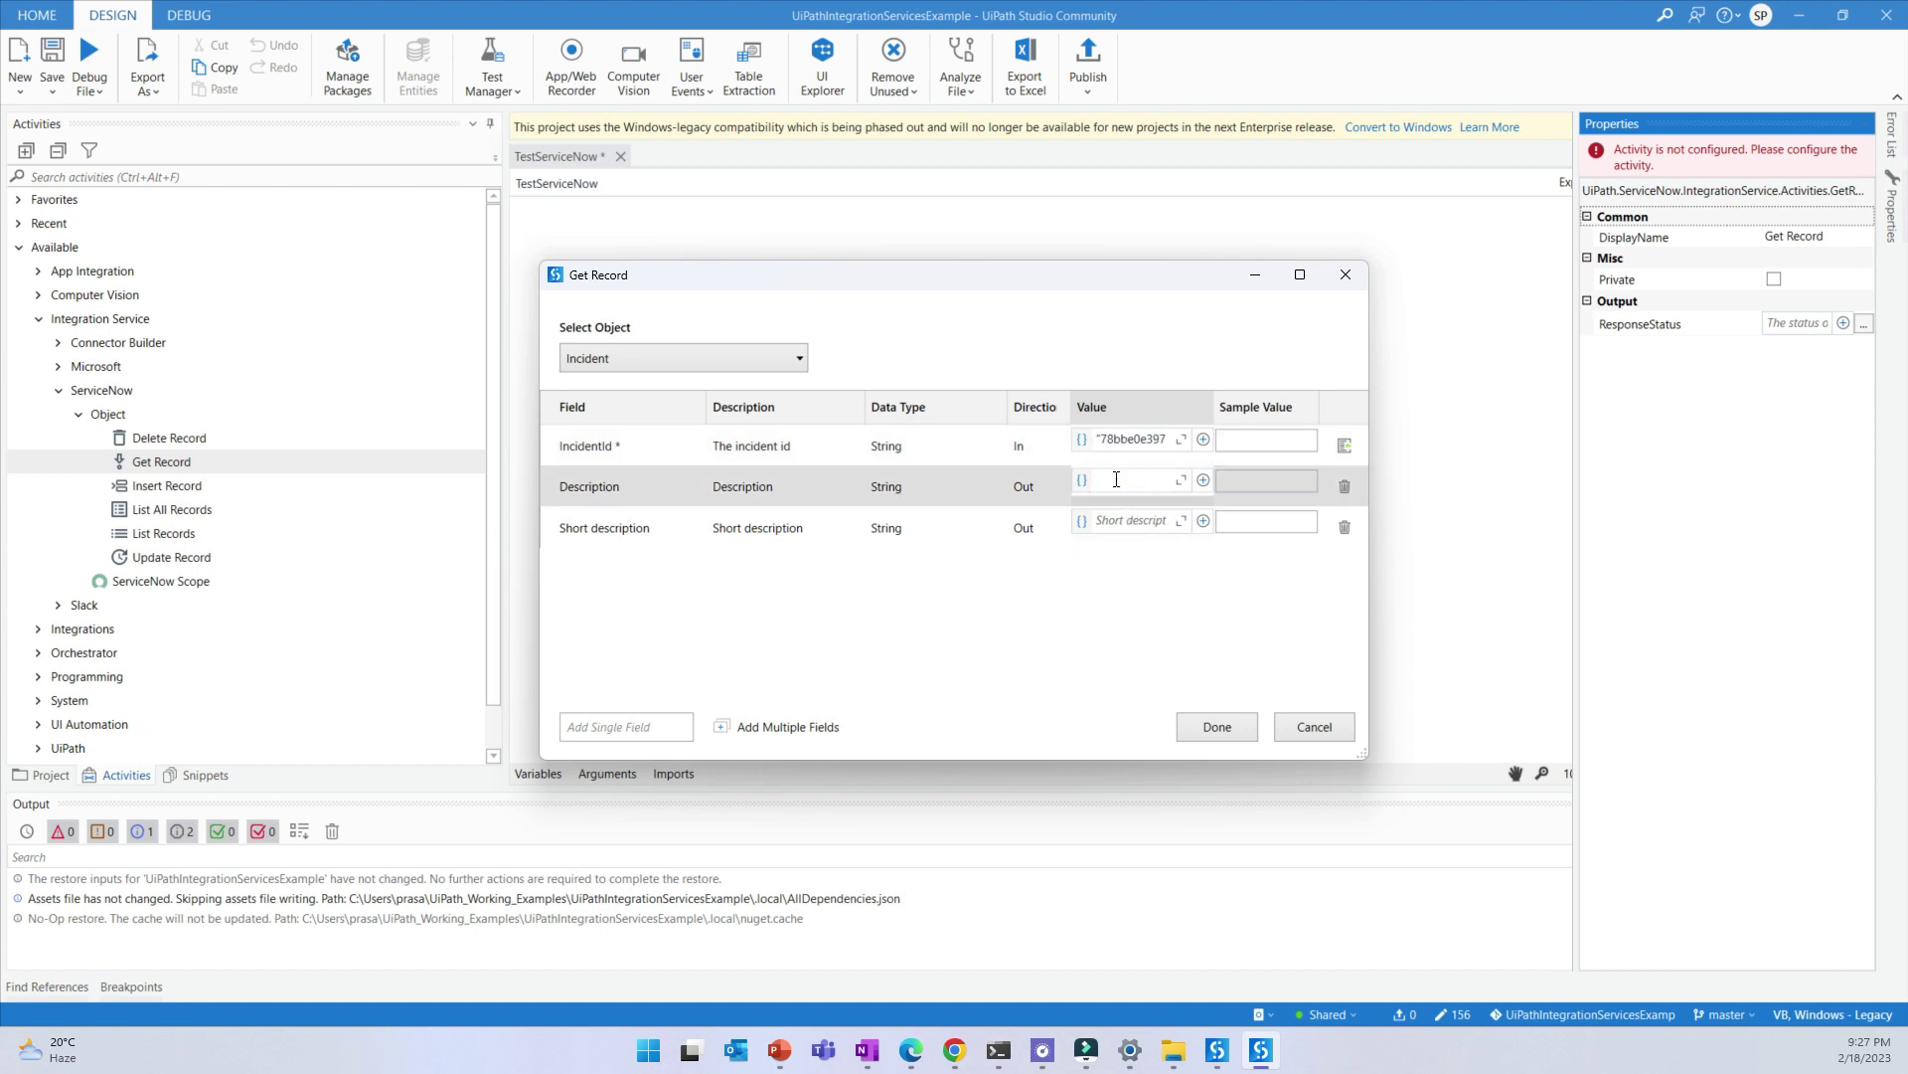
pyautogui.hotkey('ctrl', 'k')
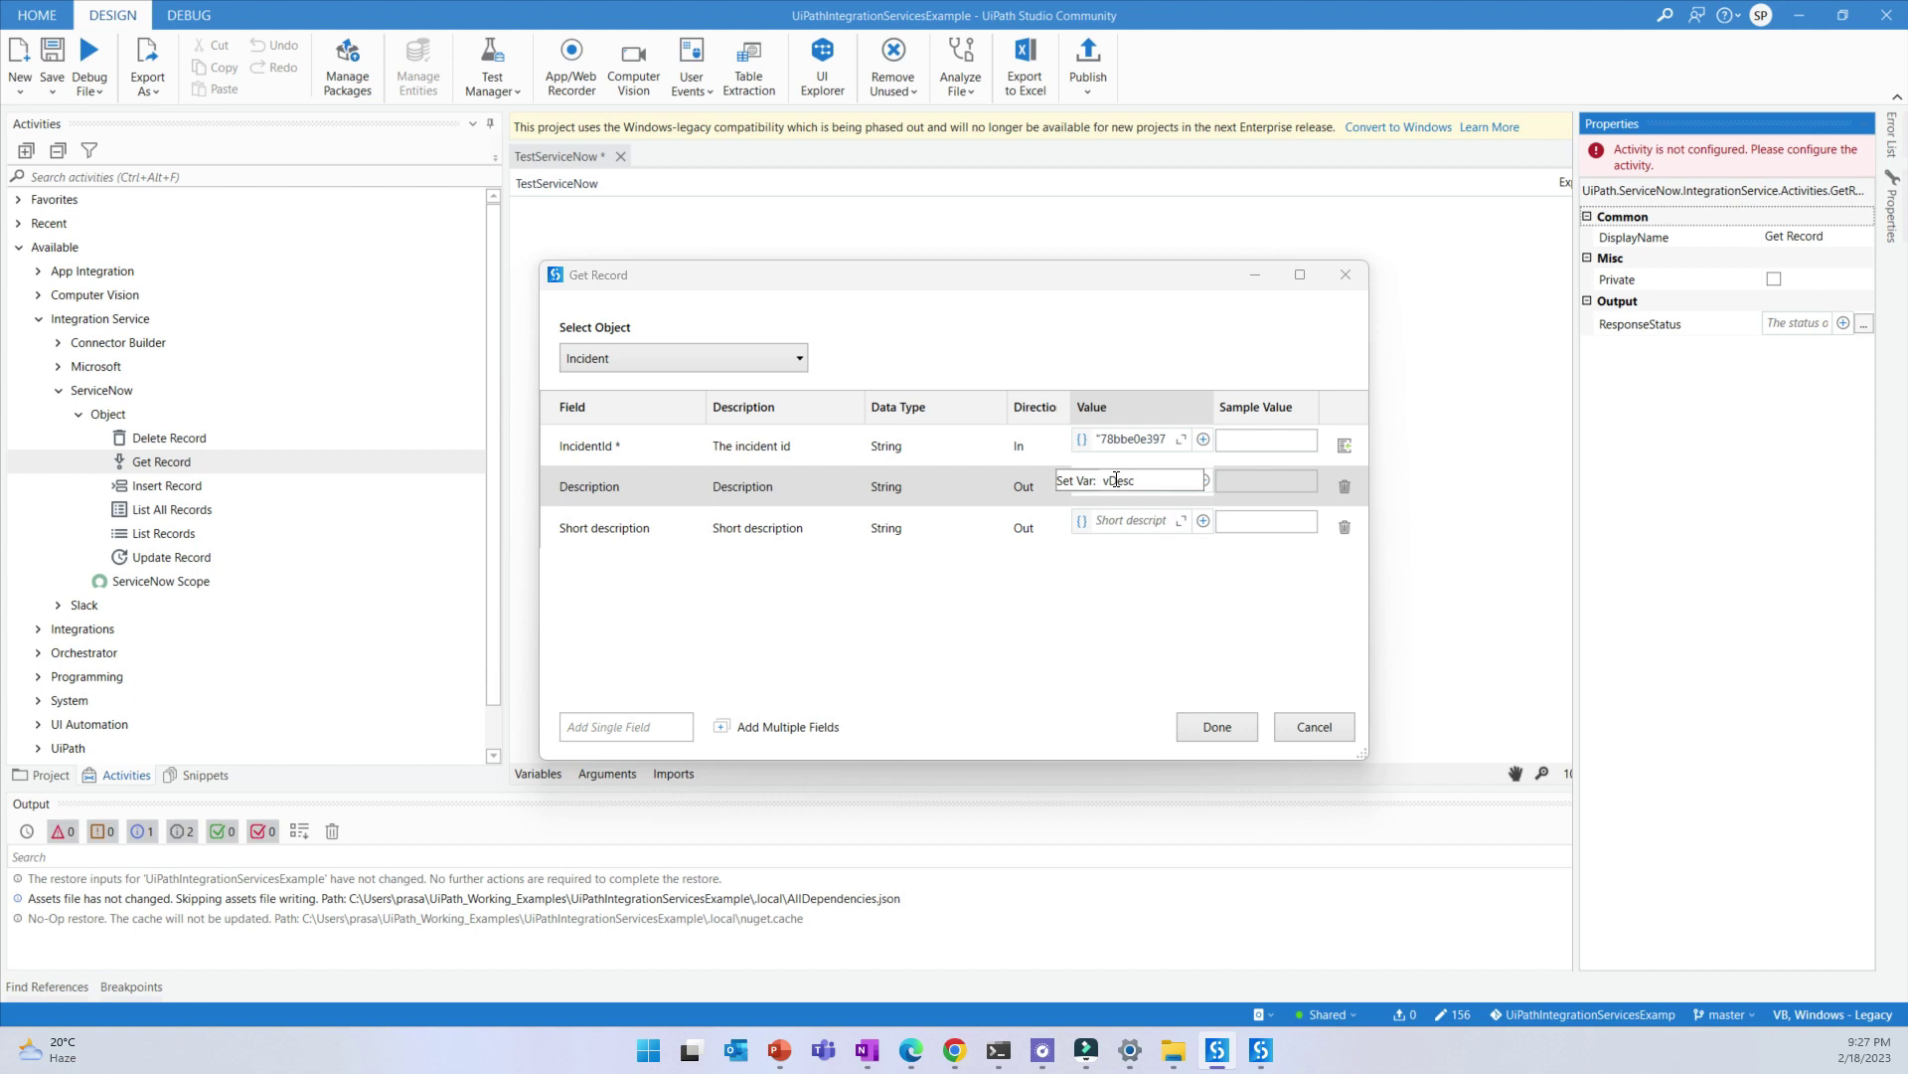
pyautogui.press('Return')
pyautogui.click(1117, 521)
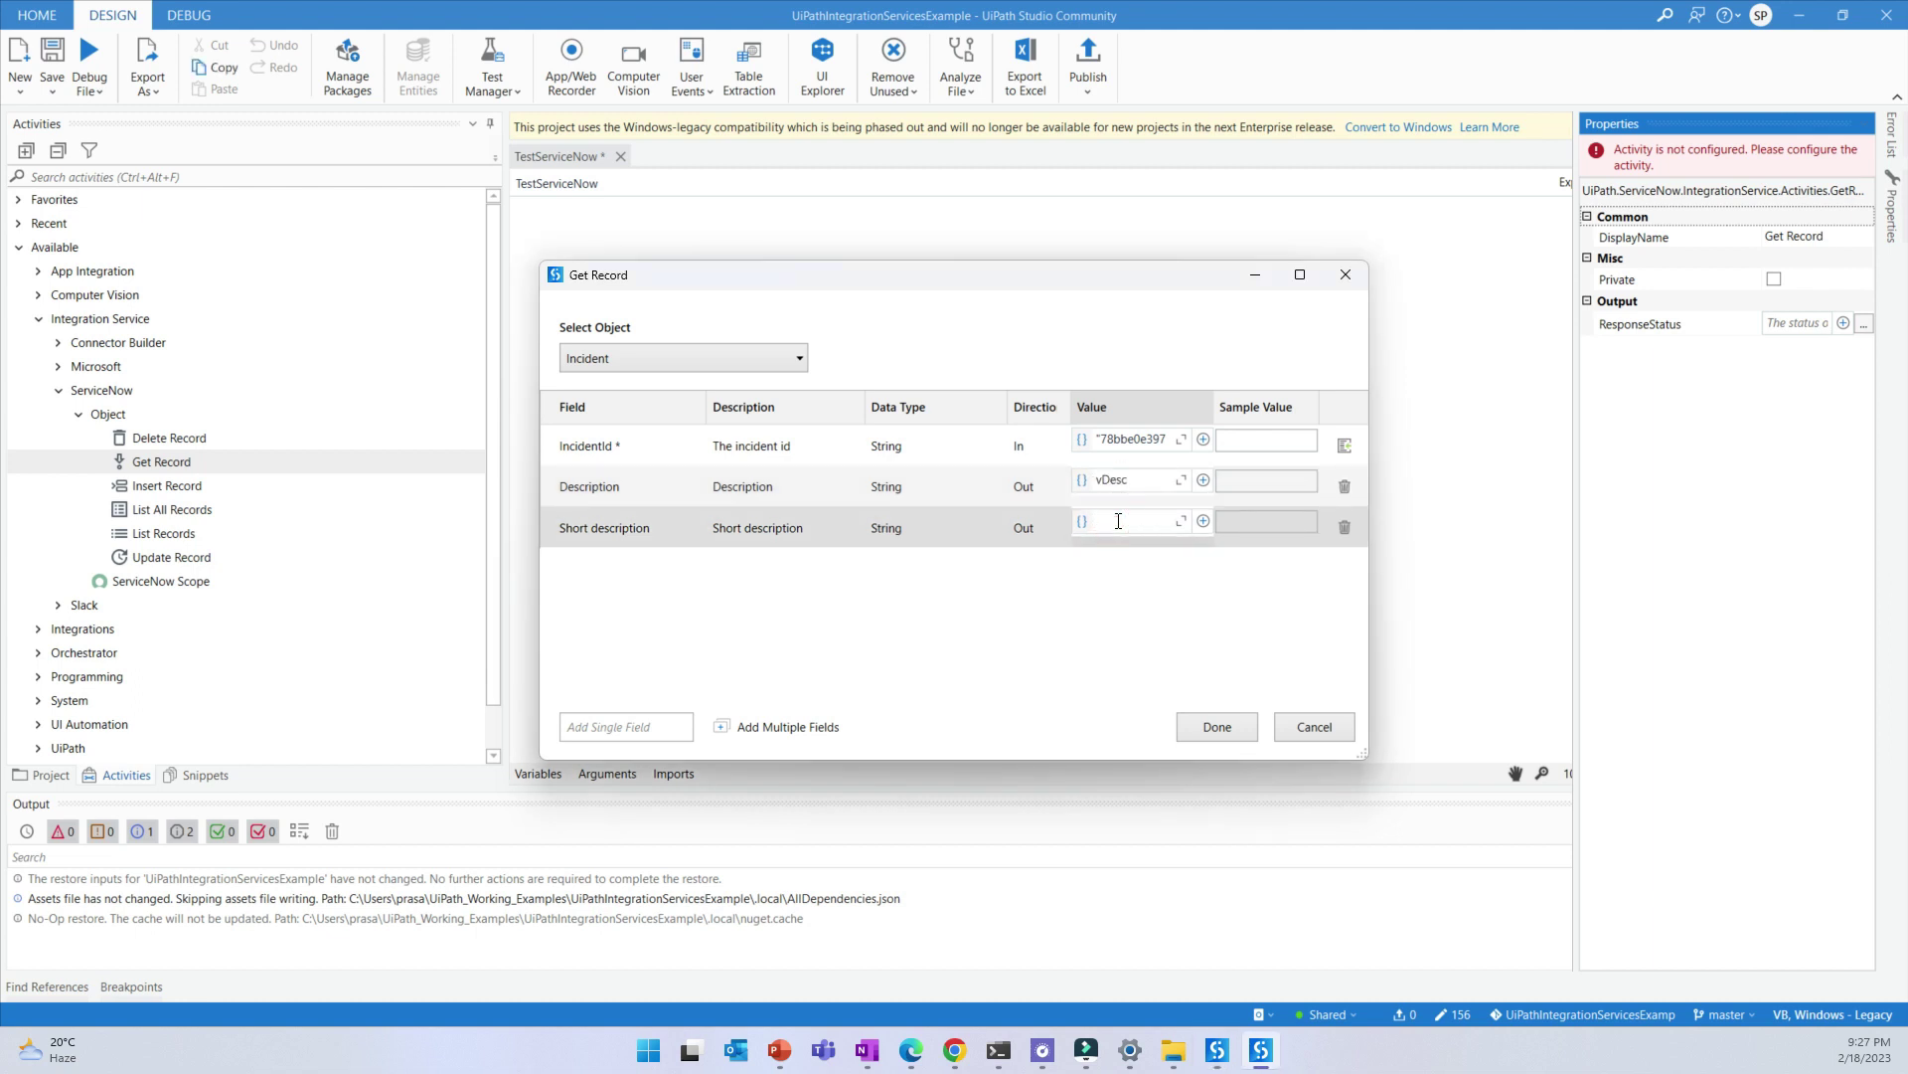
pyautogui.hotkey('ctrl', 'k')
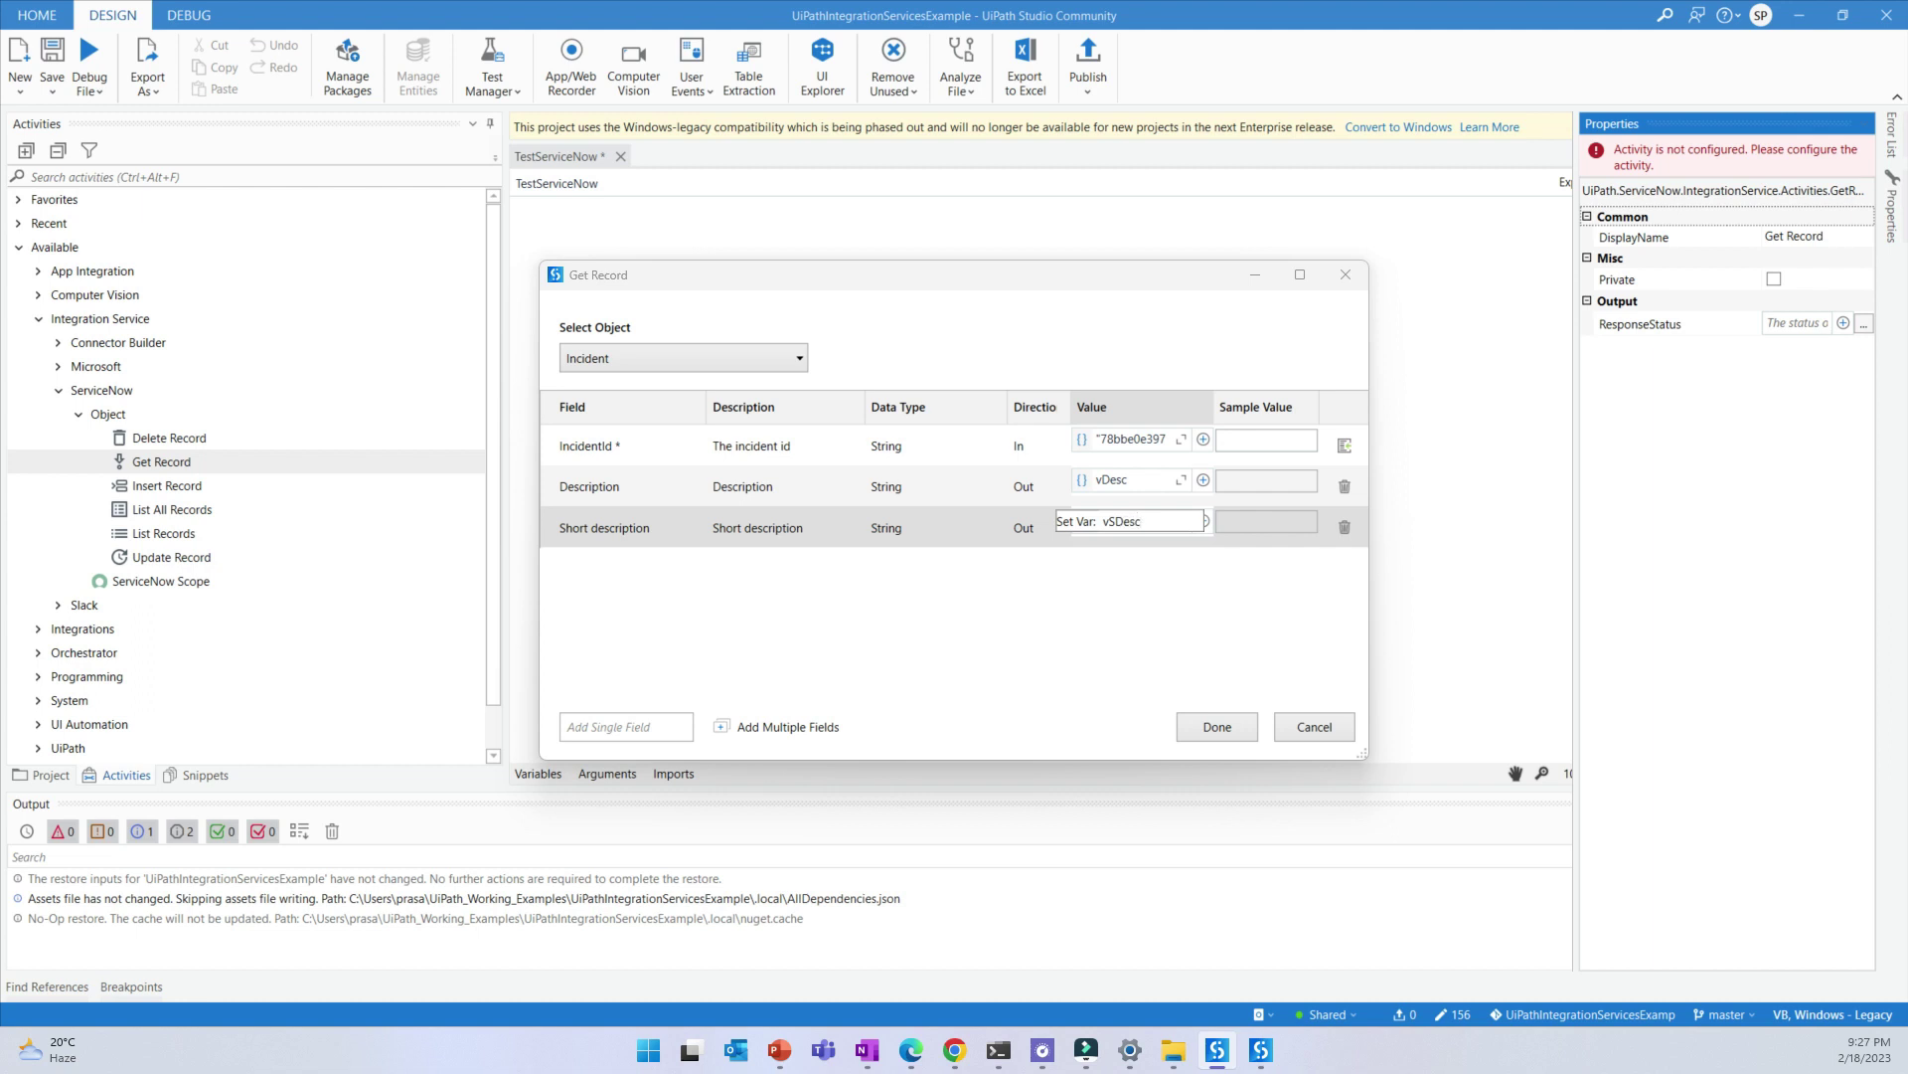
pyautogui.press('Return')
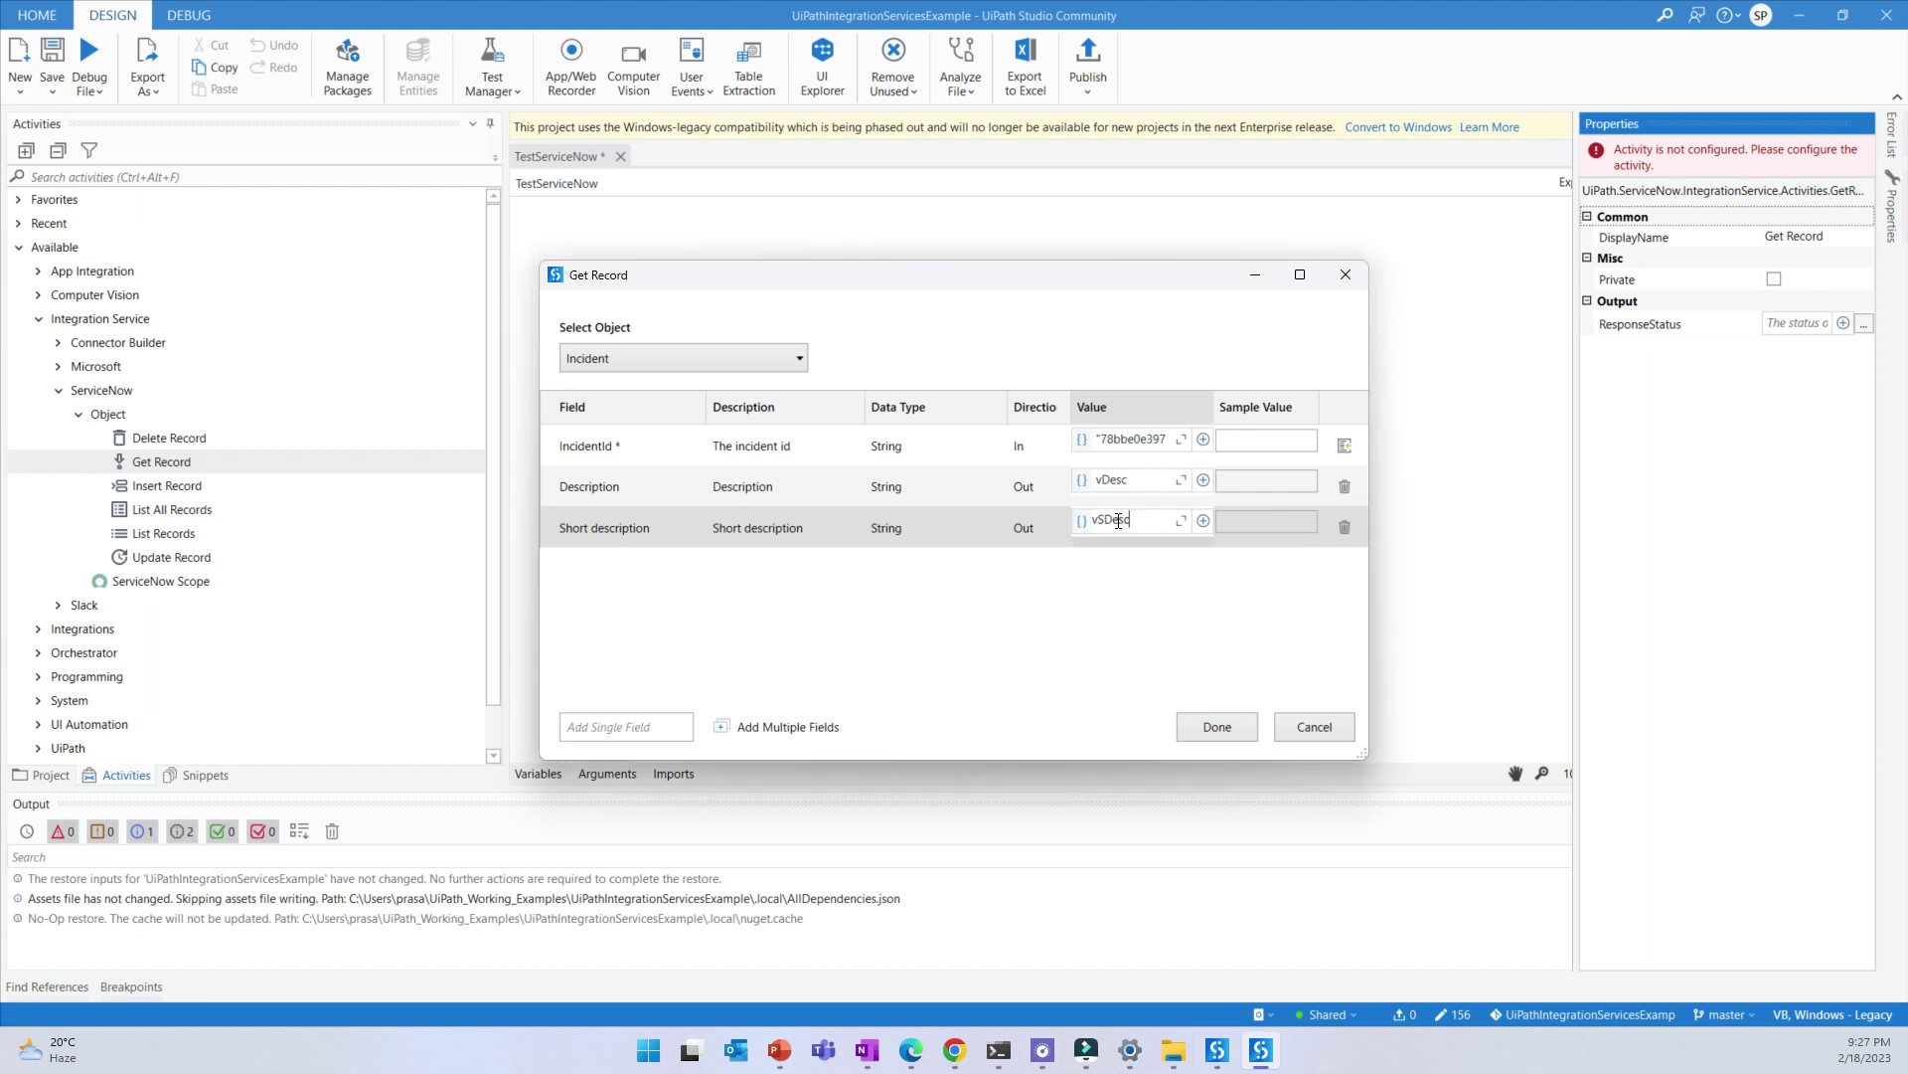
pyautogui.click(1219, 728)
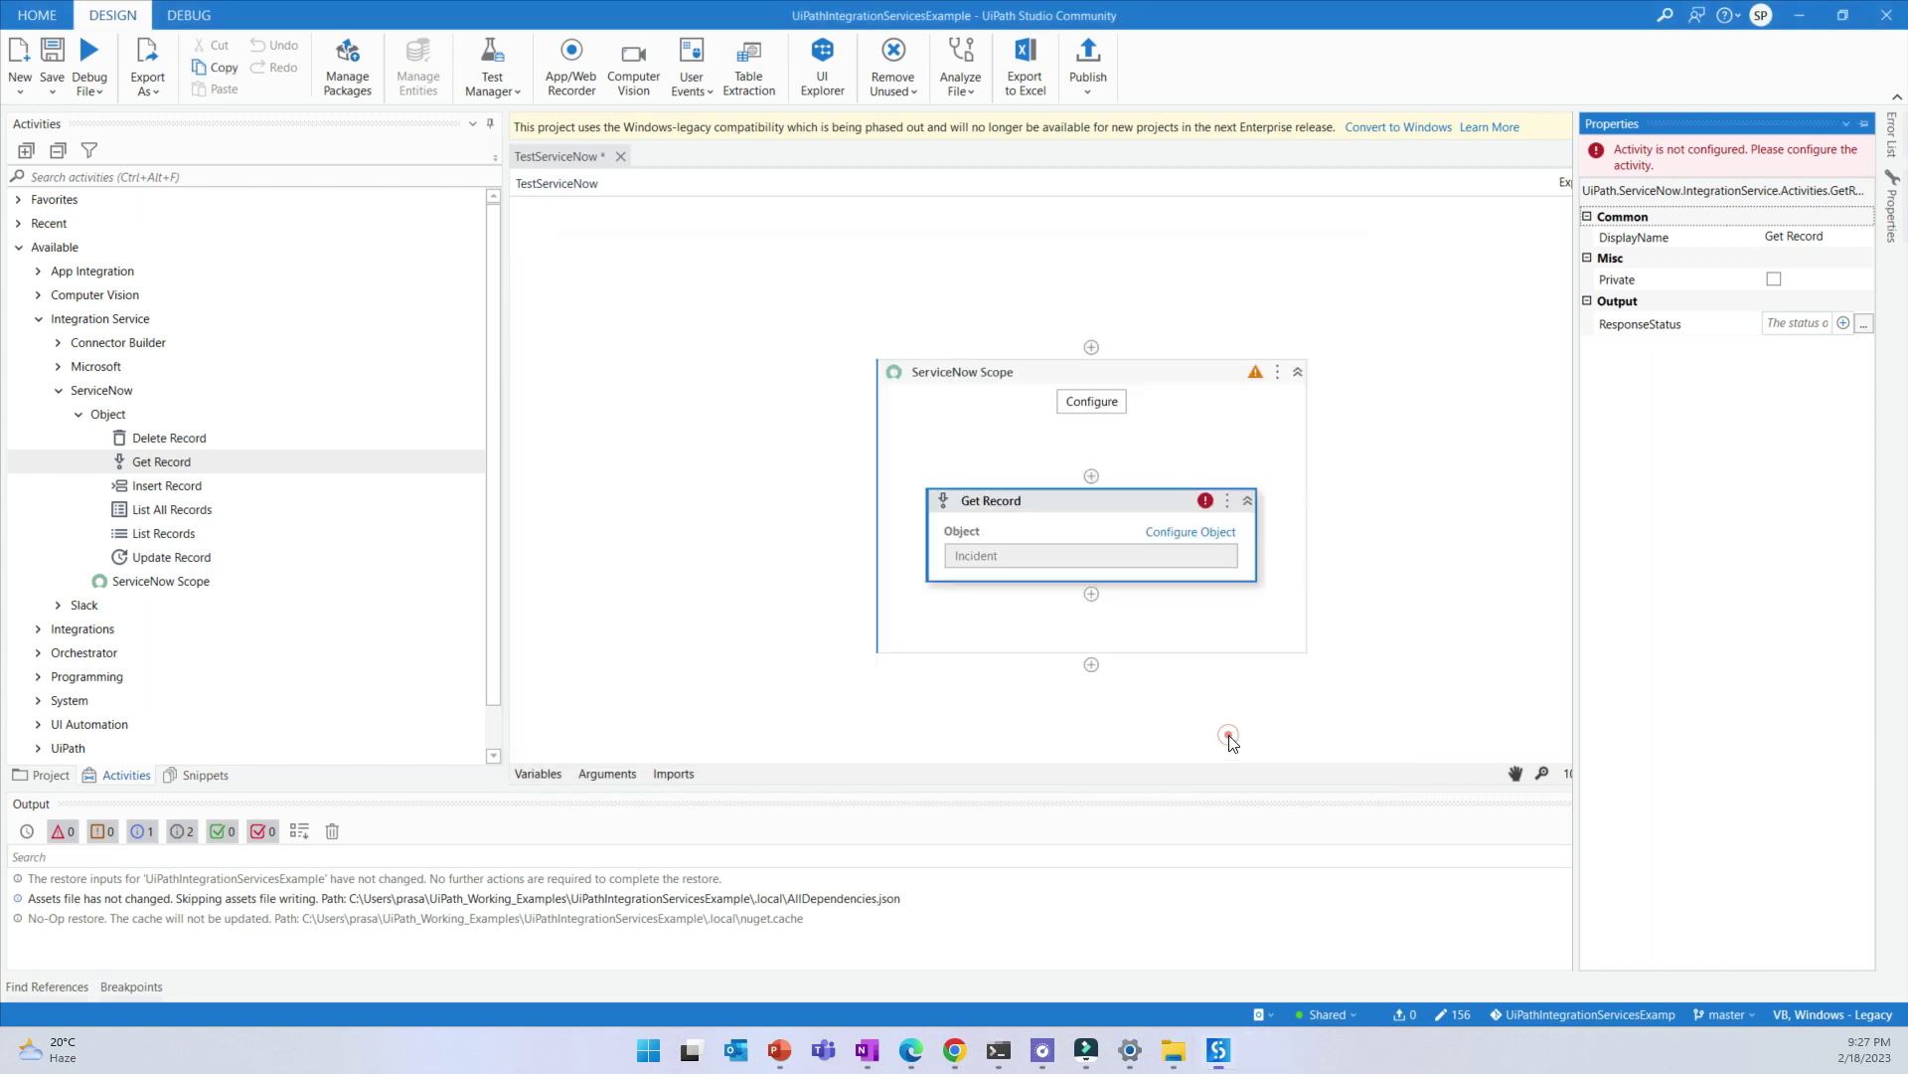
pyautogui.click(1394, 662)
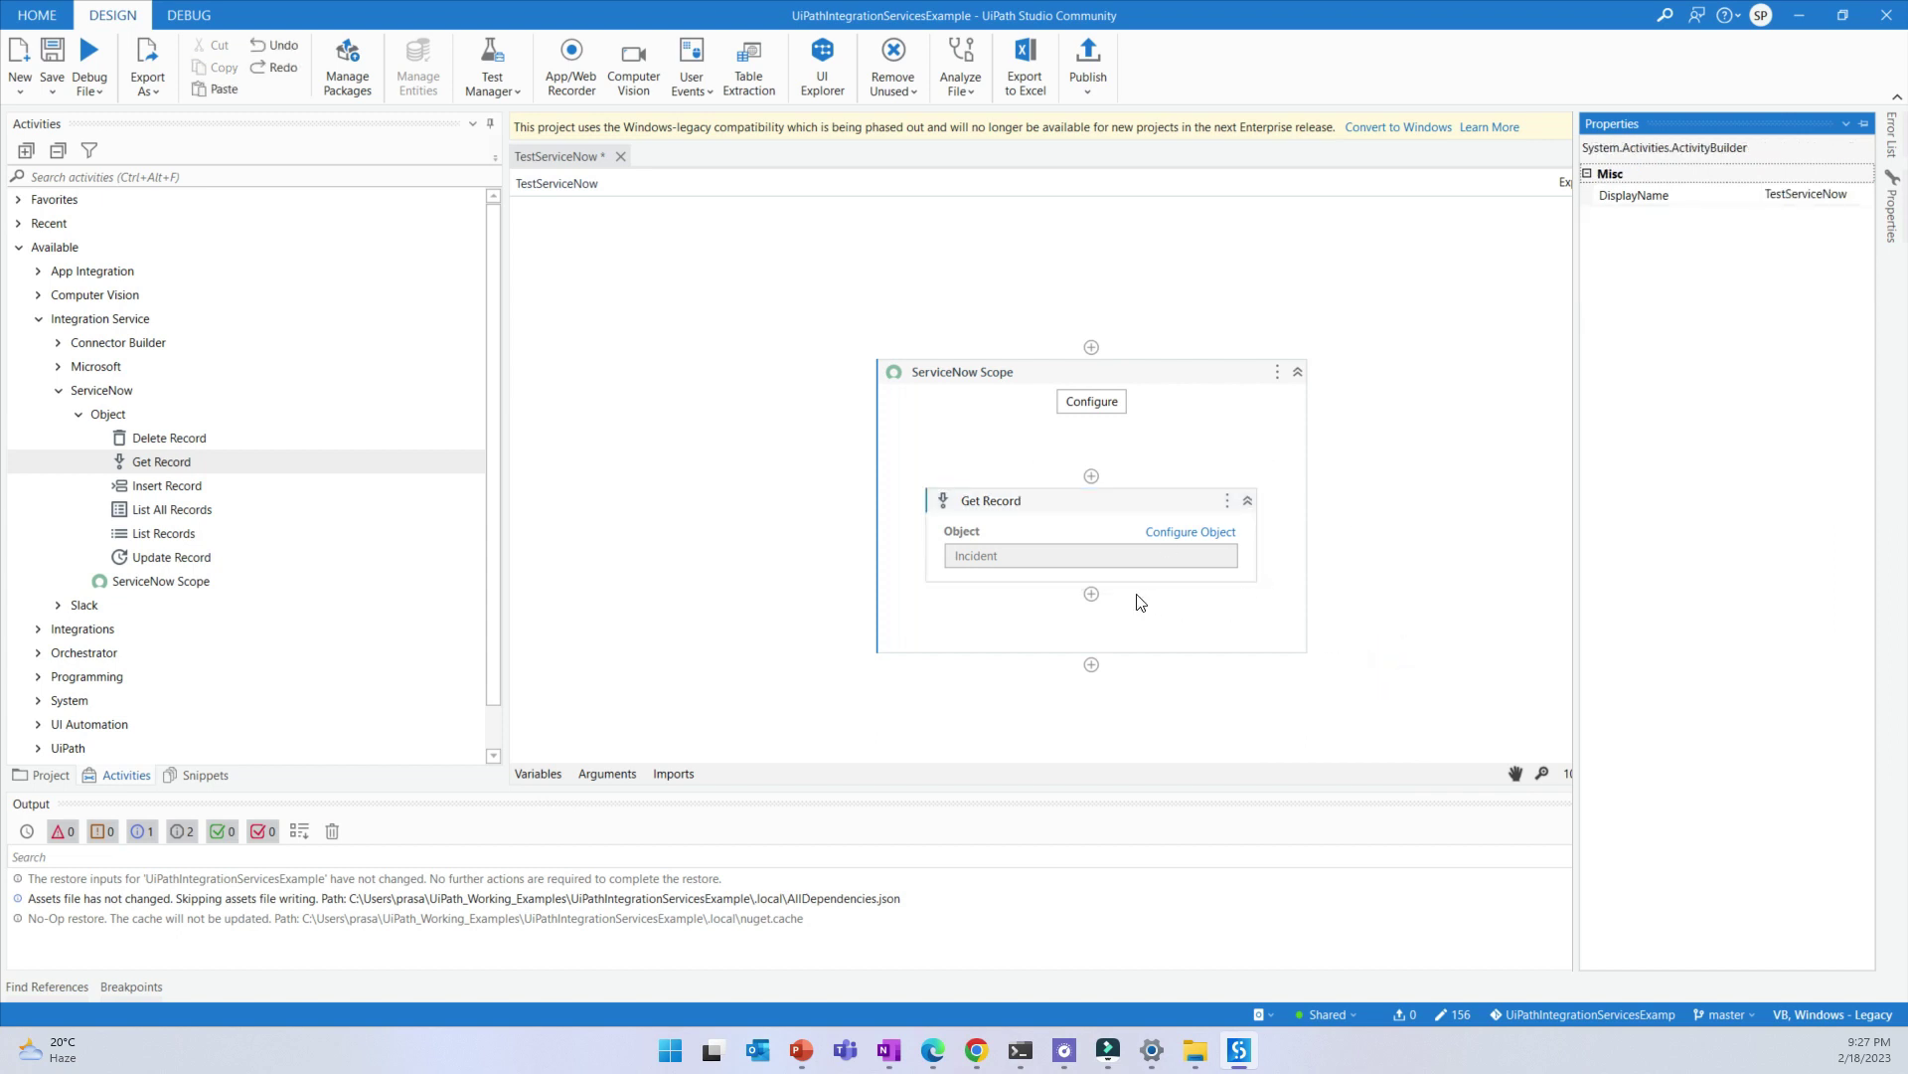
# Set the scope of the variables vDesc and vSDesc to TestServiceNow
pyautogui.click(534, 773)
pyautogui.click(968, 496)
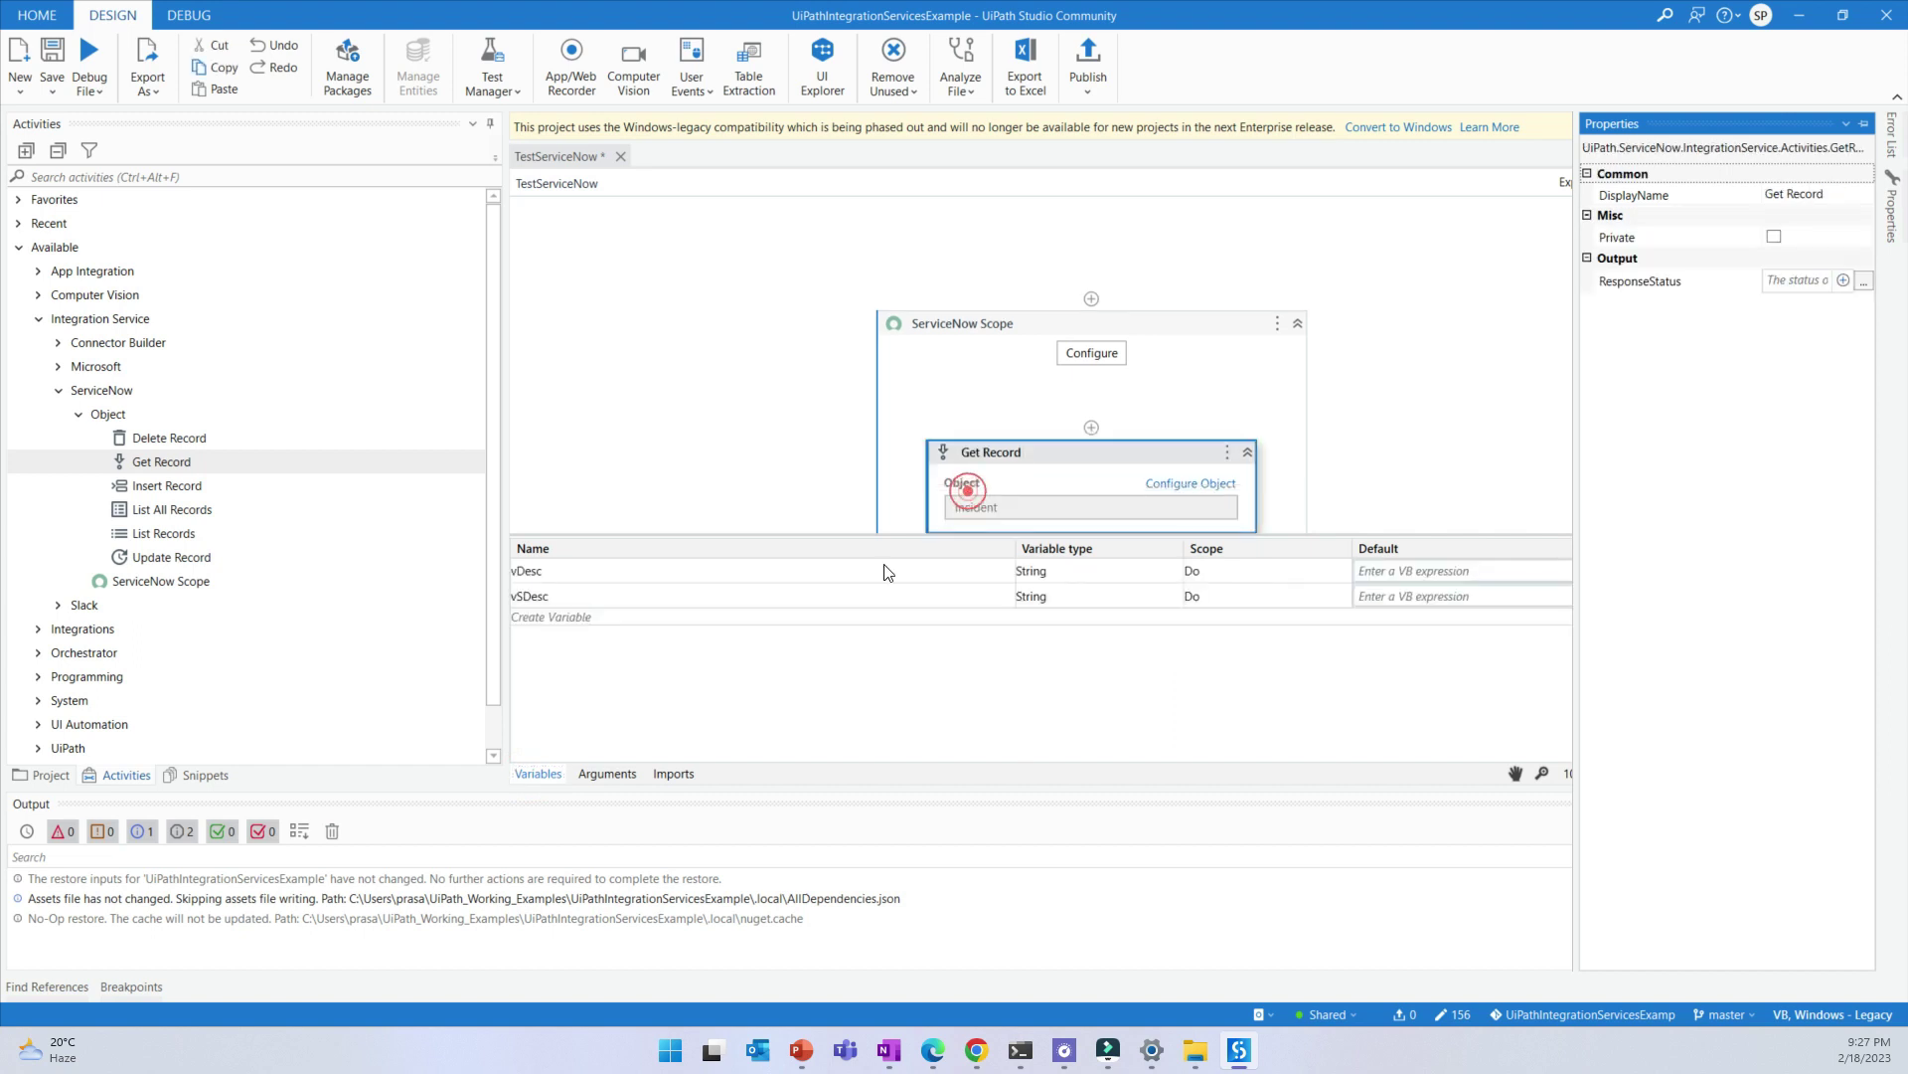
pyautogui.click(1206, 570)
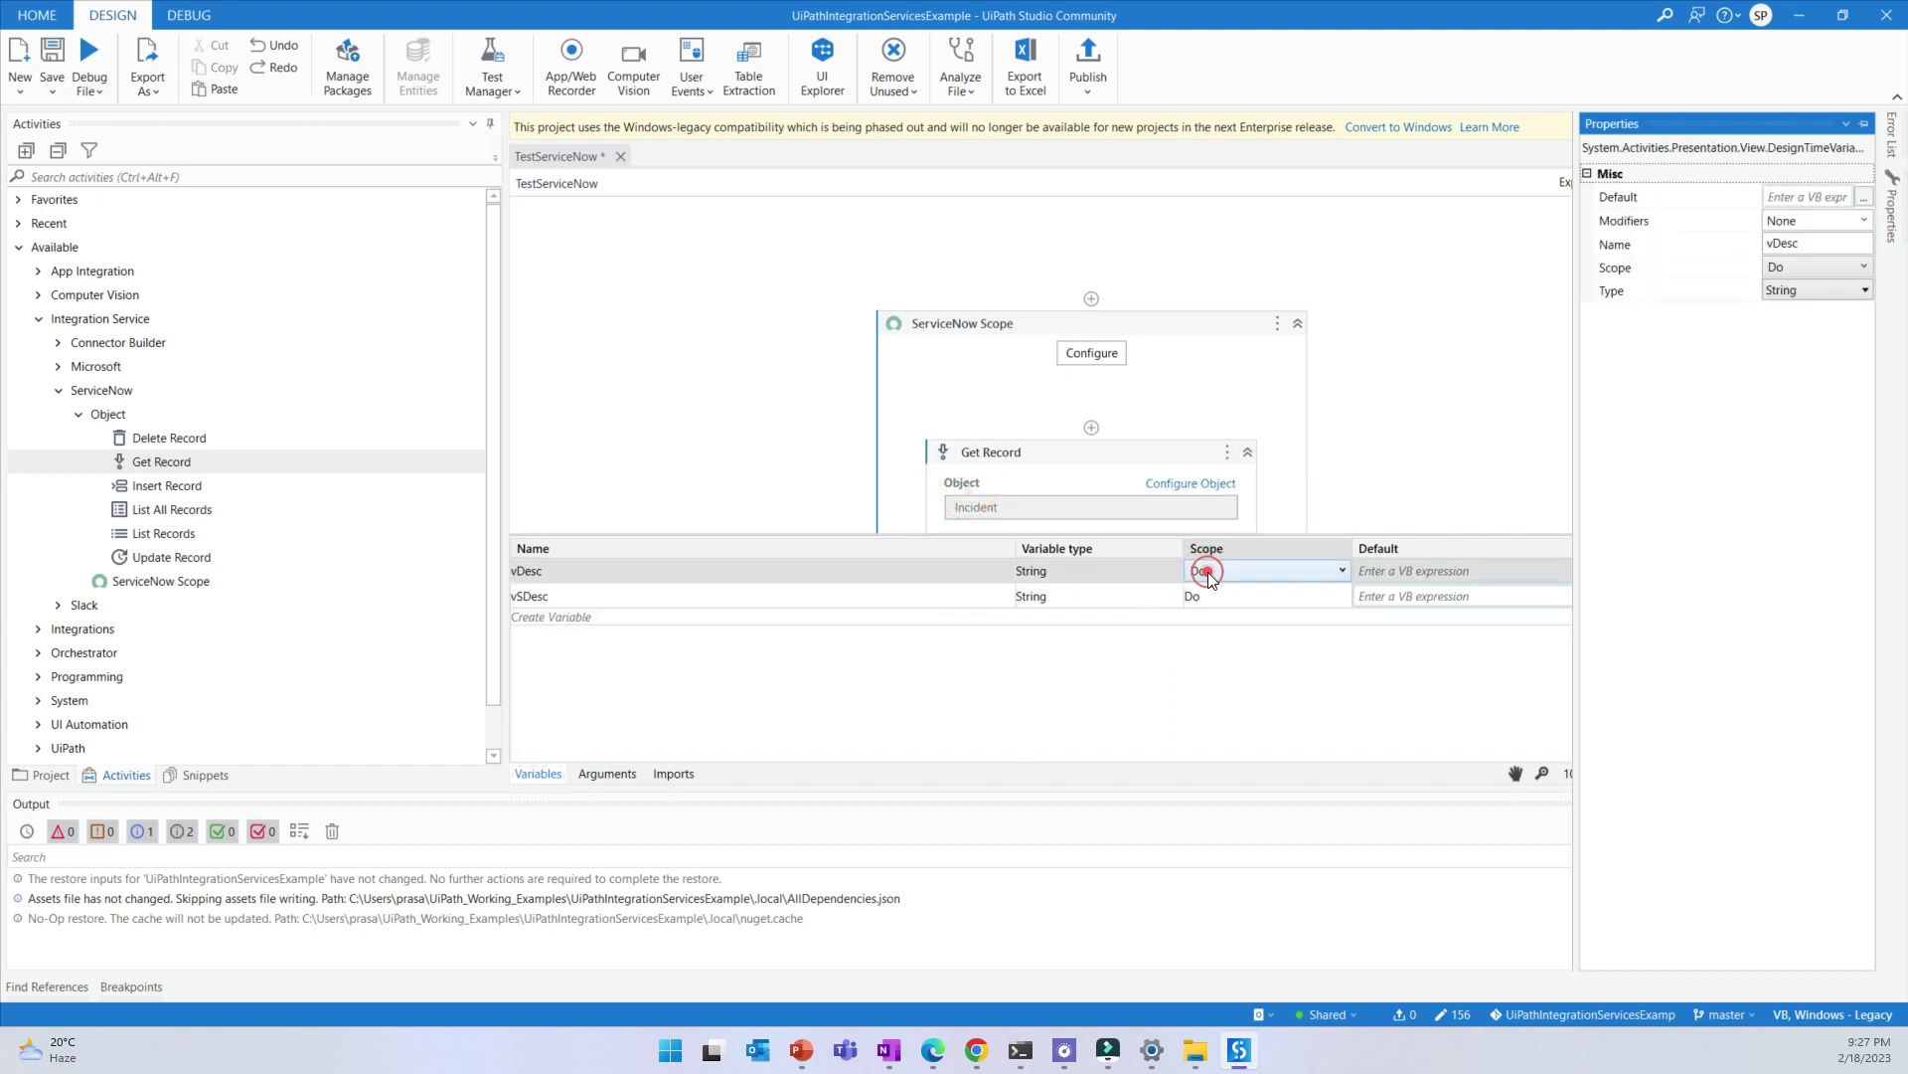
pyautogui.click(1227, 608)
pyautogui.click(1227, 598)
pyautogui.click(1227, 594)
pyautogui.click(1259, 639)
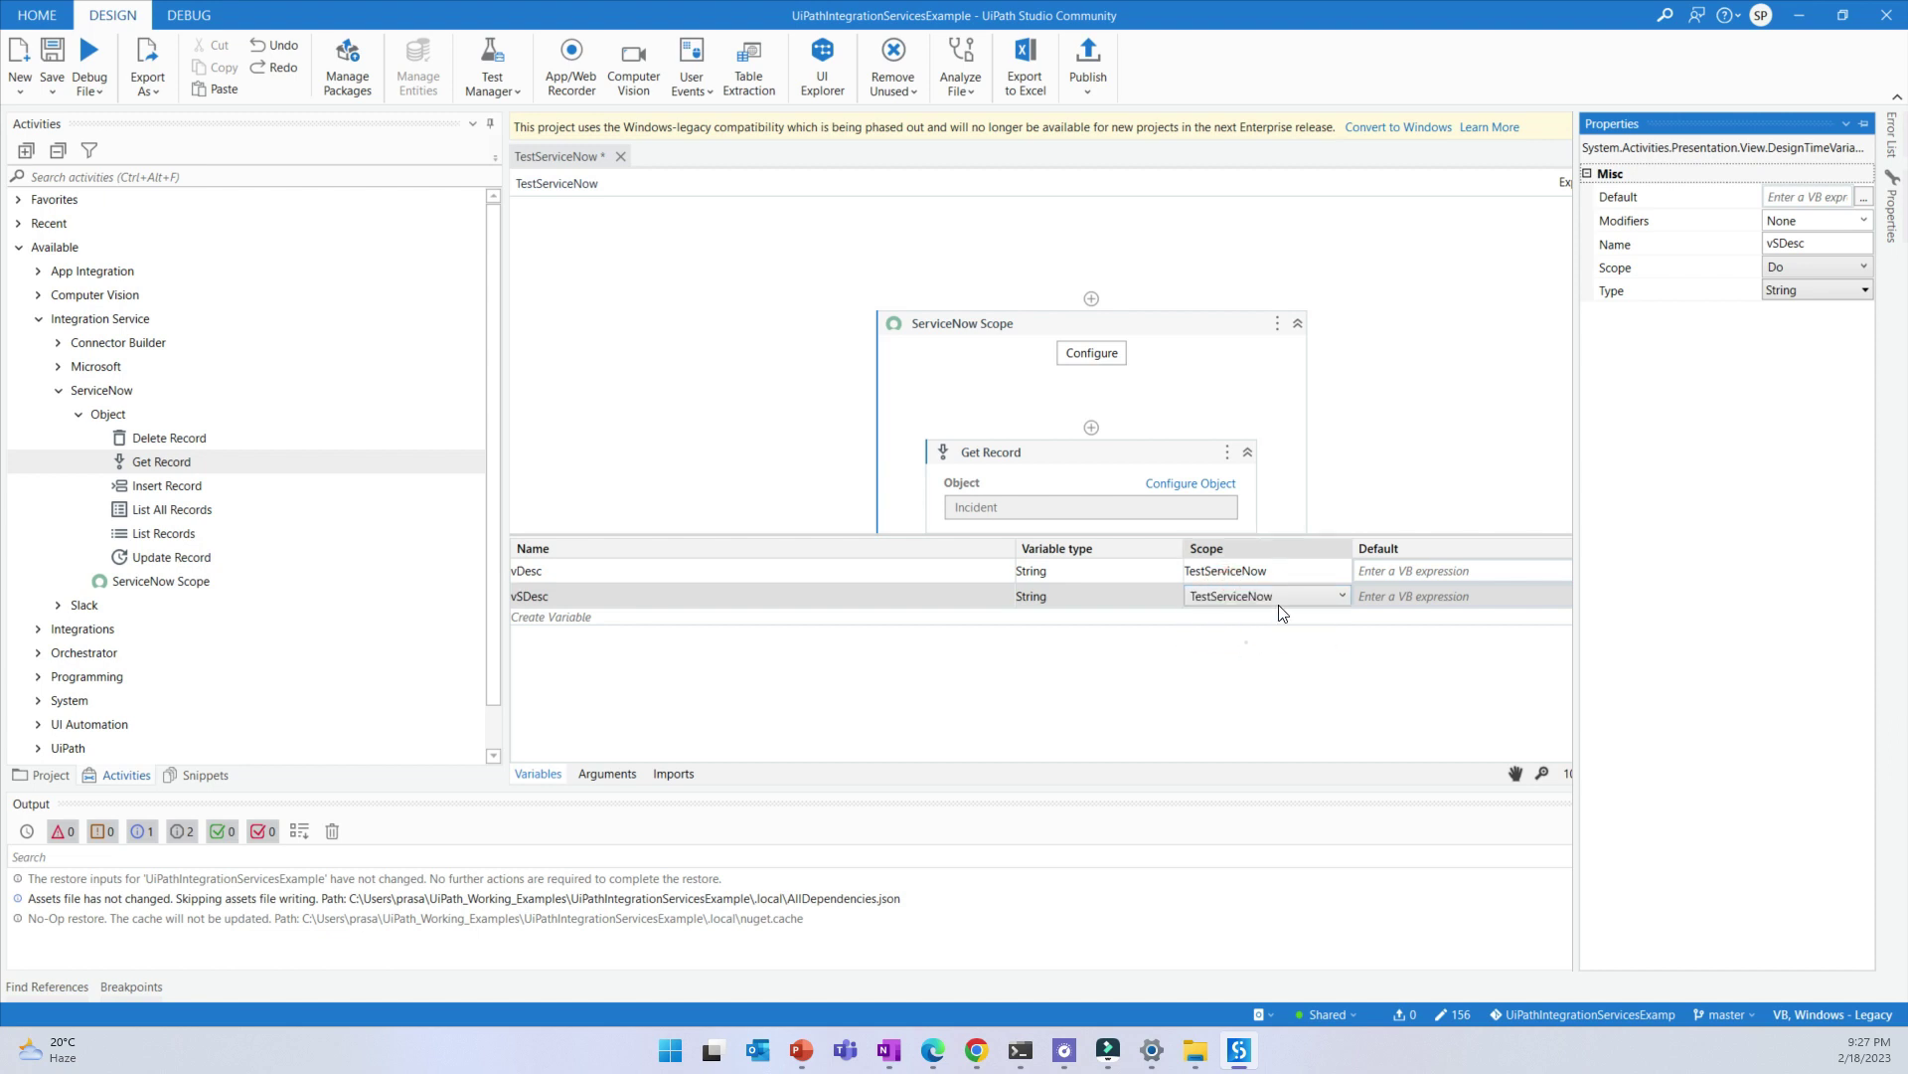
pyautogui.click(1448, 397)
# Add a Log Message activity after Get Record inside the ServiceNow Scope and set its log level to Info
pyautogui.scroll(-3, 1449, 398)
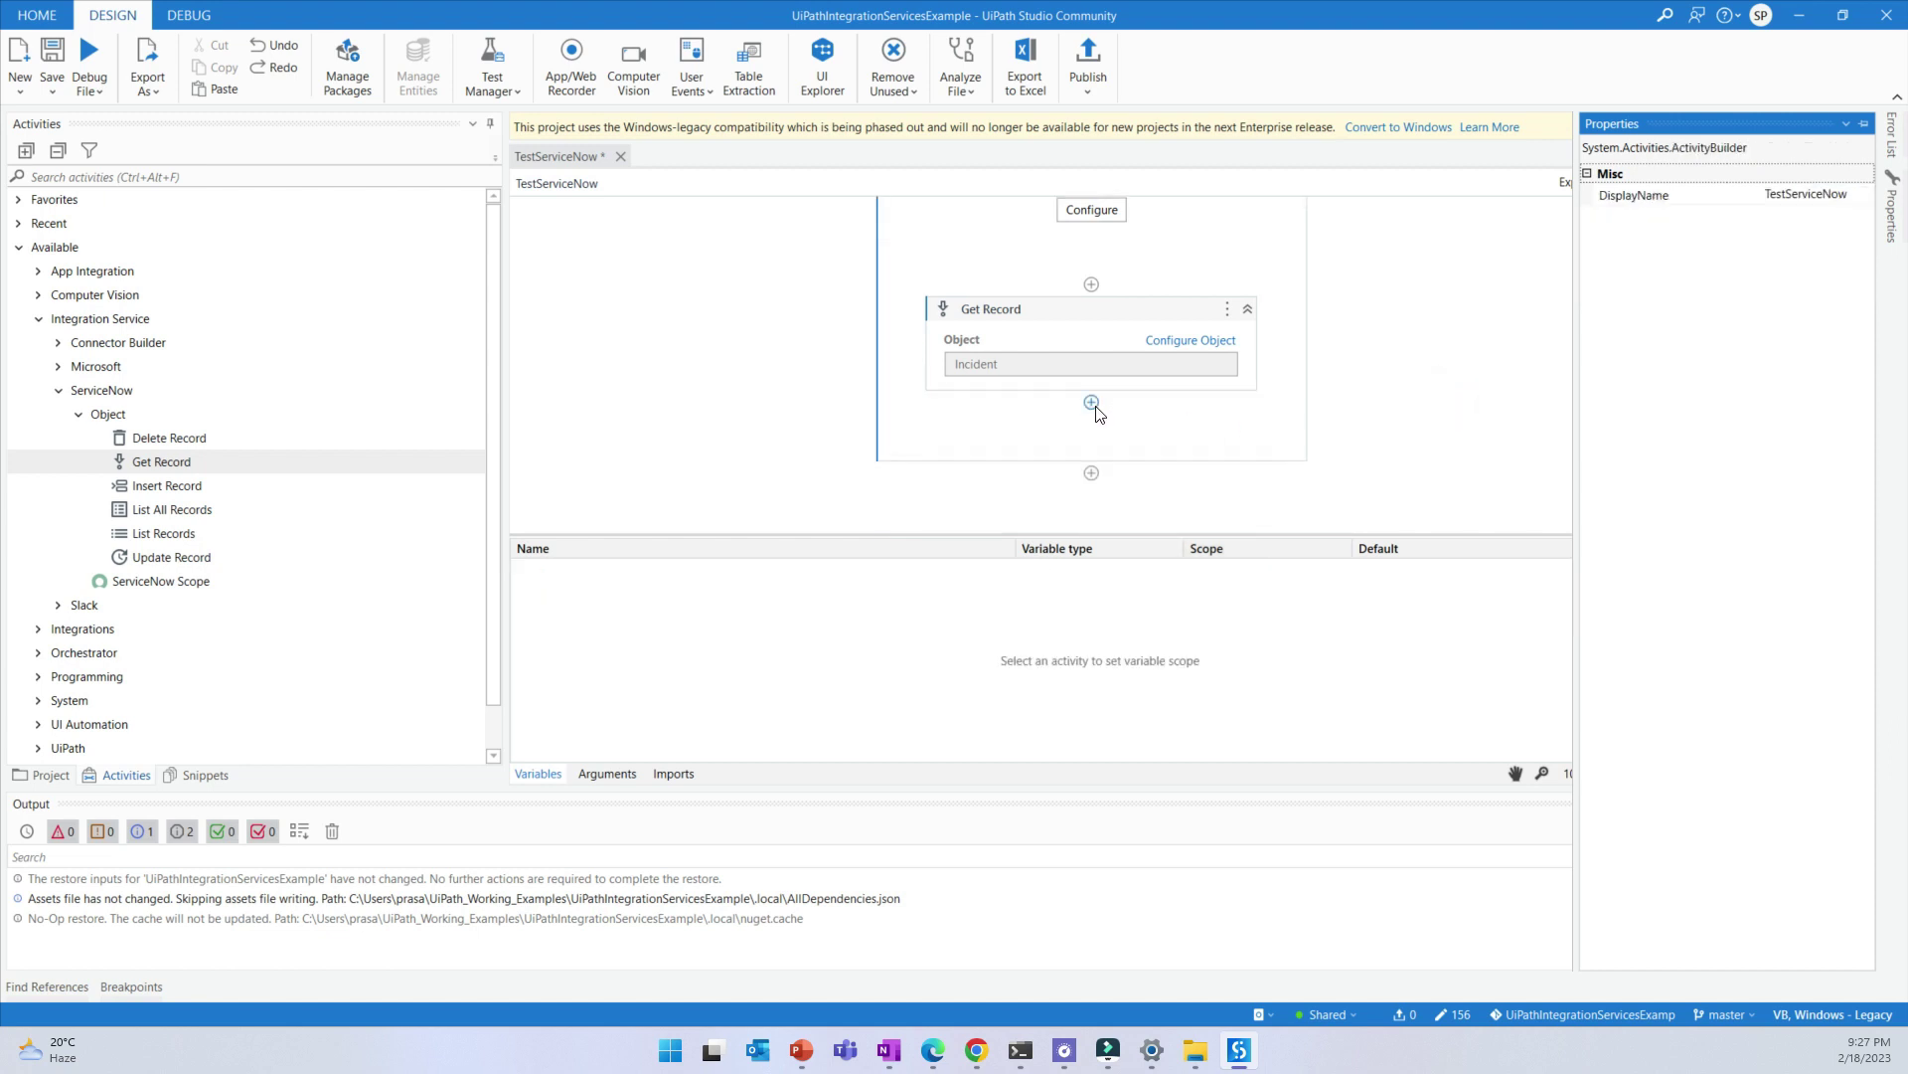
pyautogui.click(1092, 403)
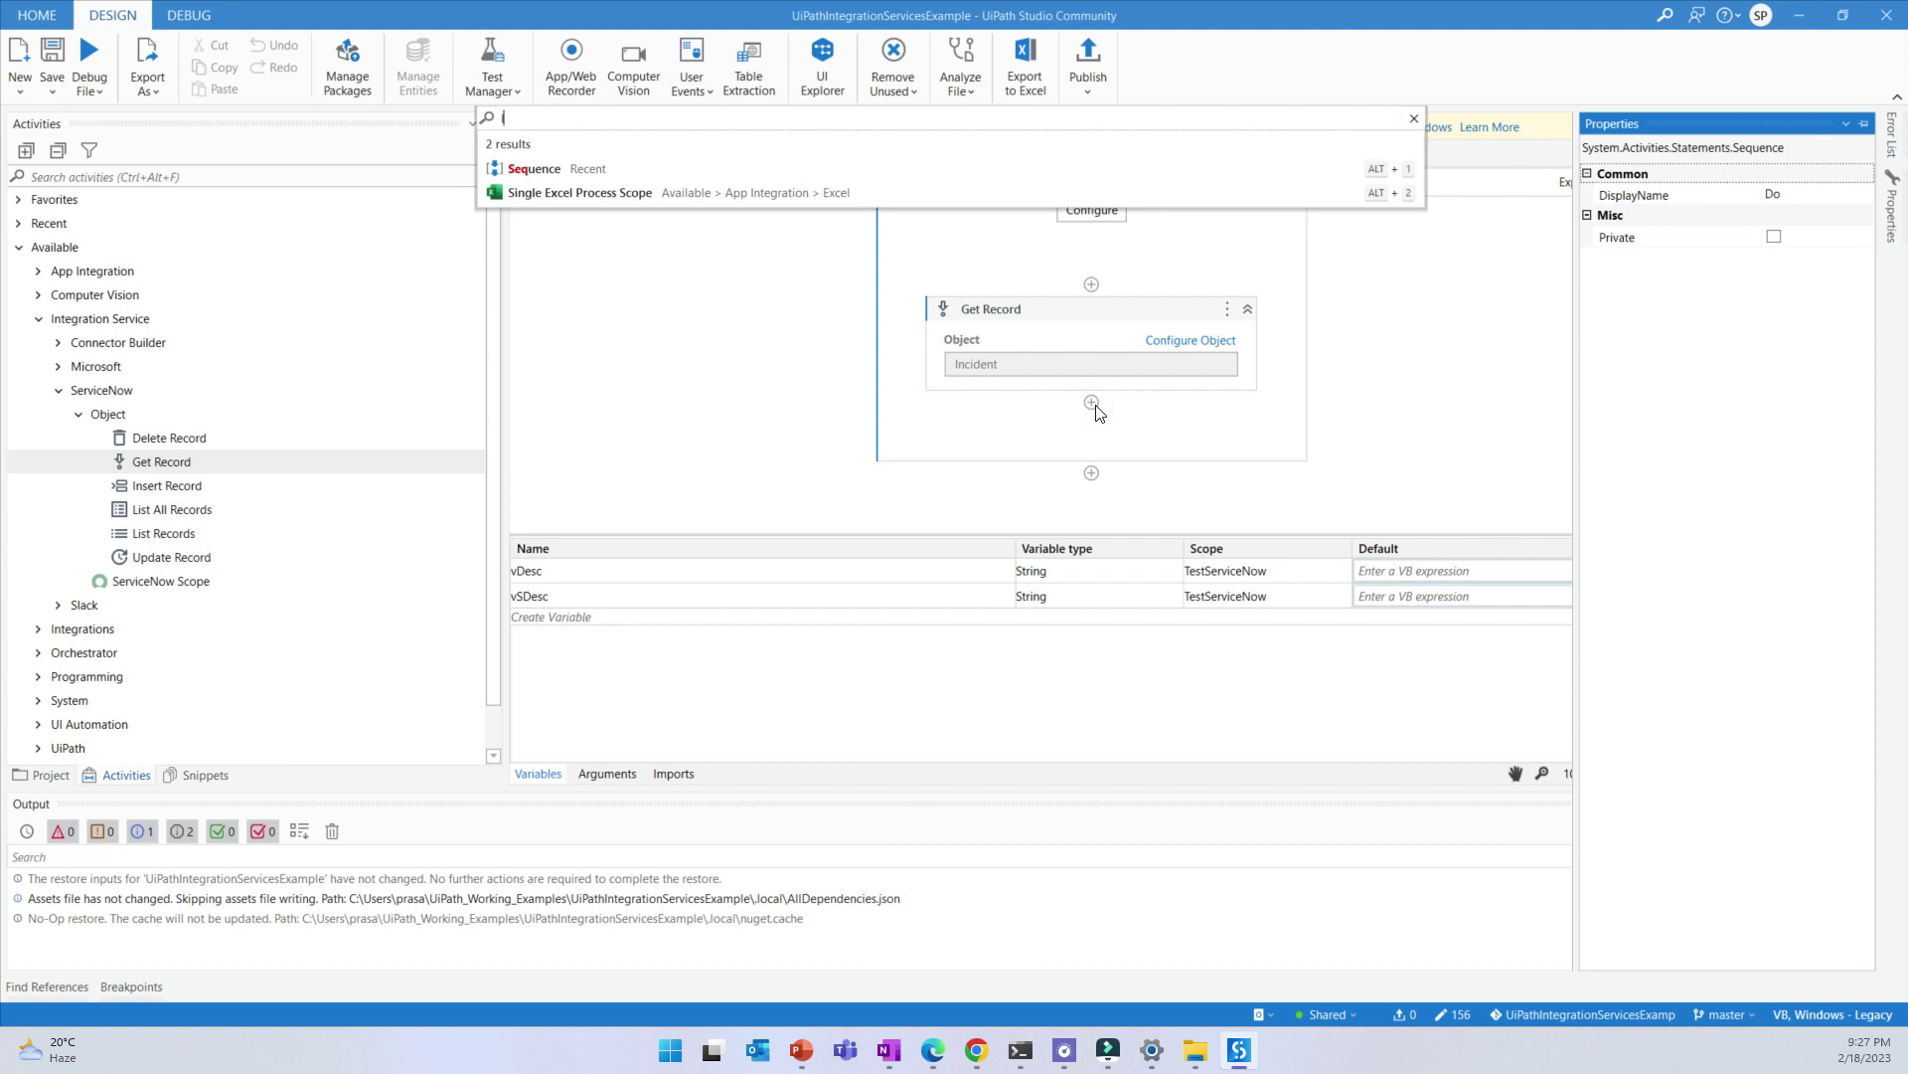
pyautogui.write('lo')
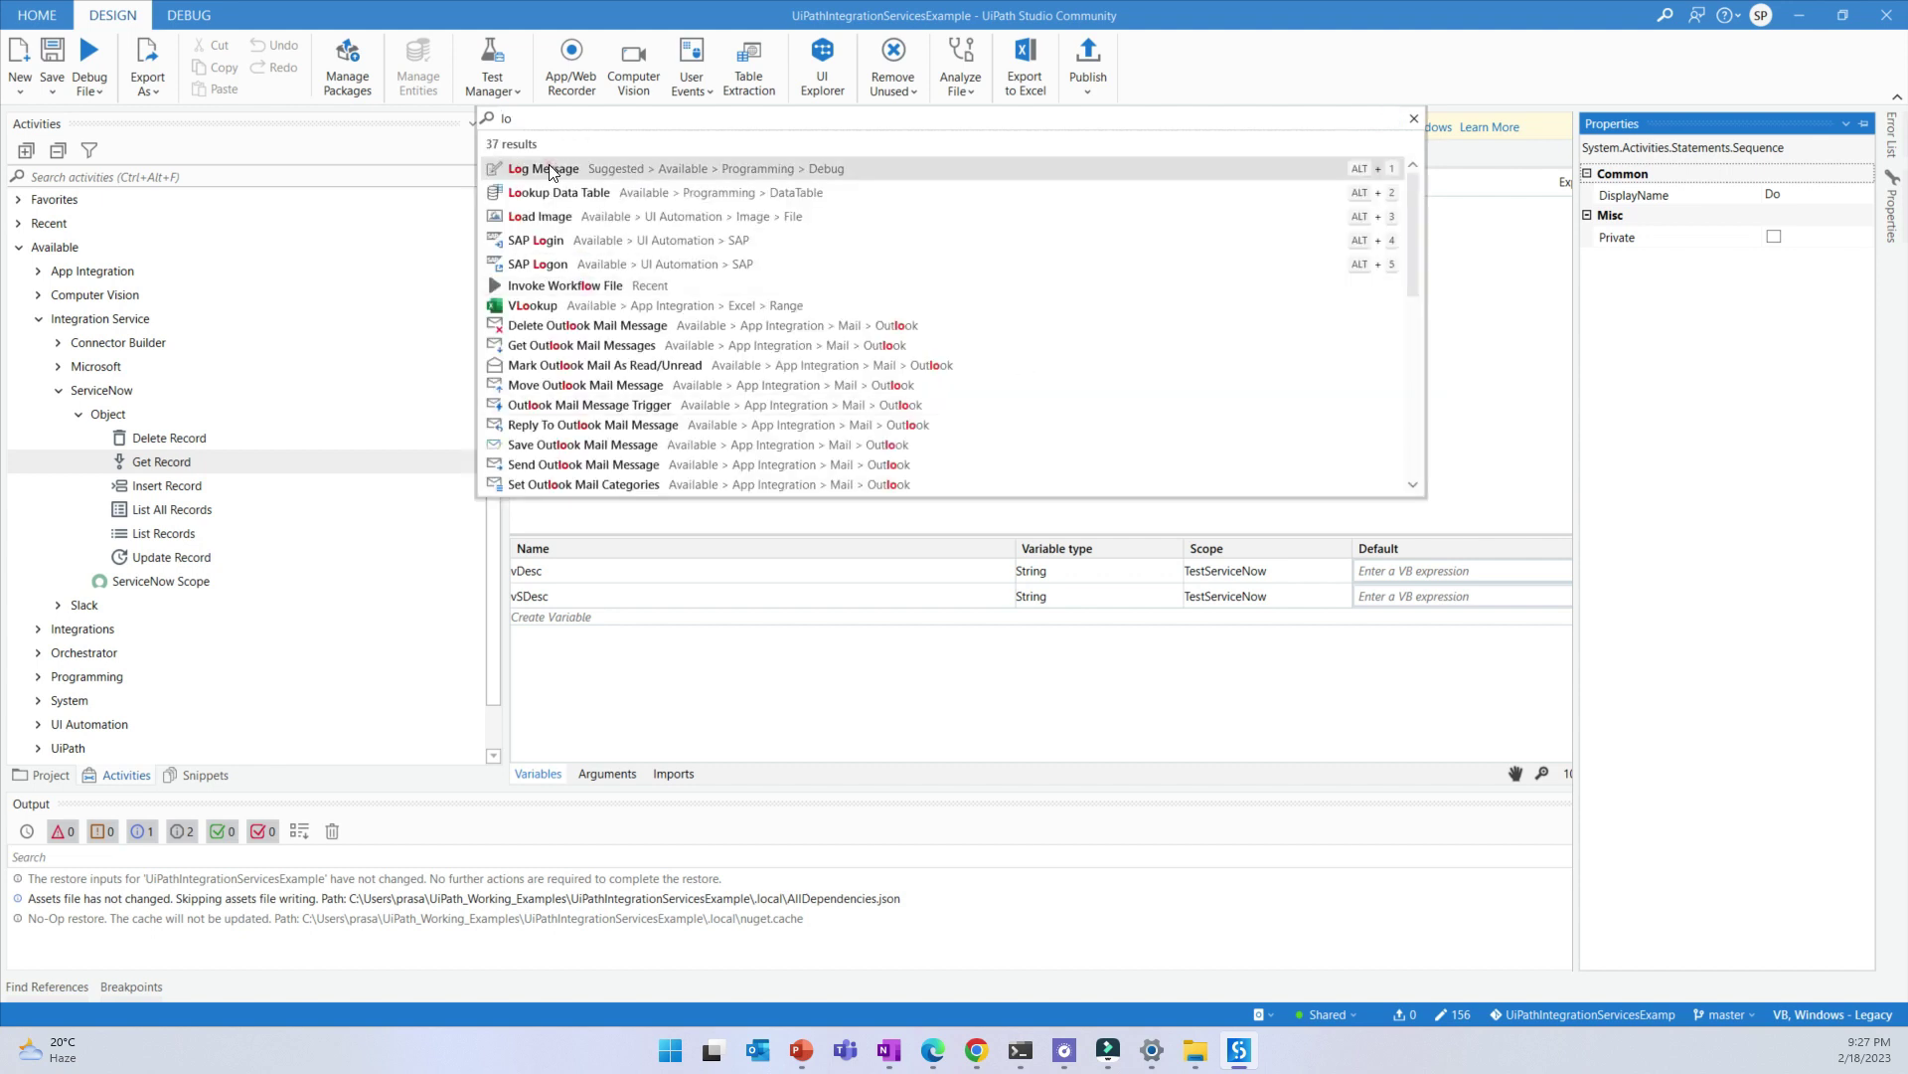
pyautogui.click(549, 169)
pyautogui.click(1113, 403)
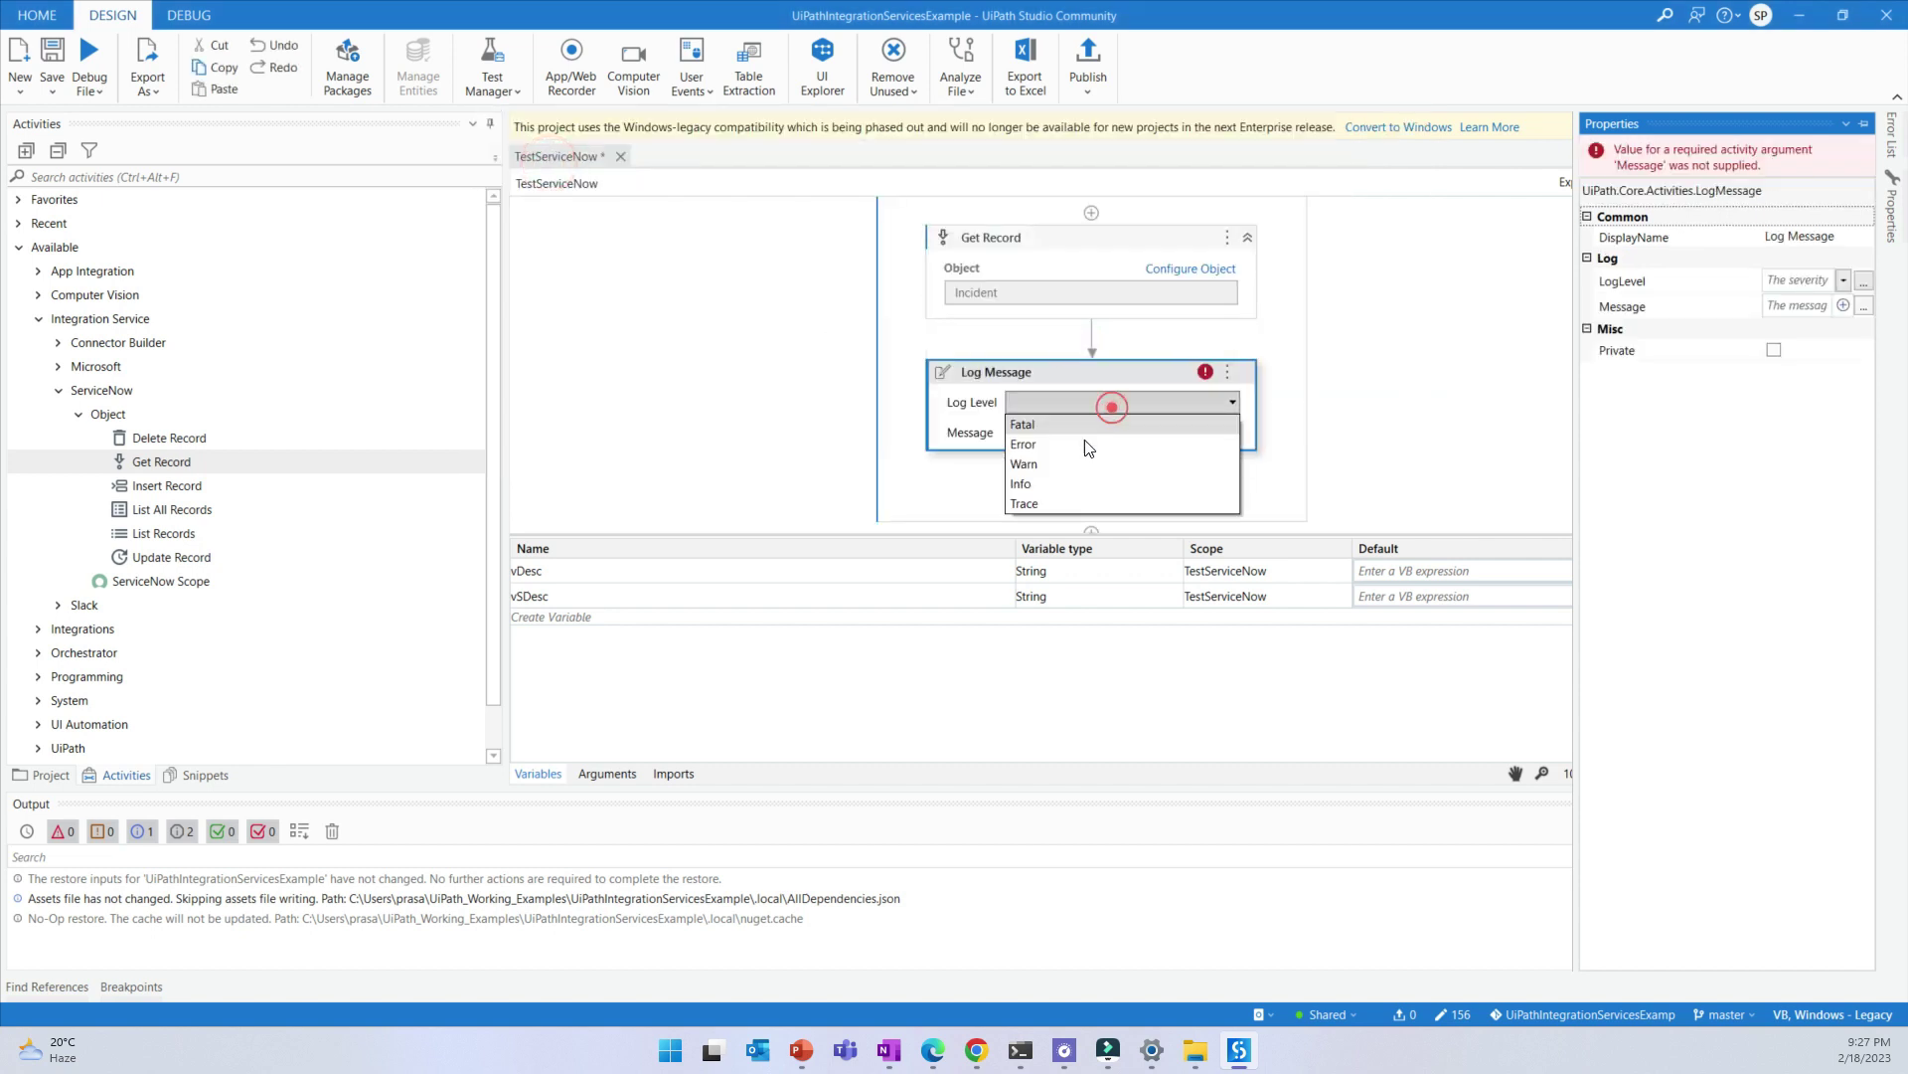
pyautogui.click(1045, 486)
# Set the Log Message text to "Incident Description" + vDesc
pyautogui.click(1031, 434)
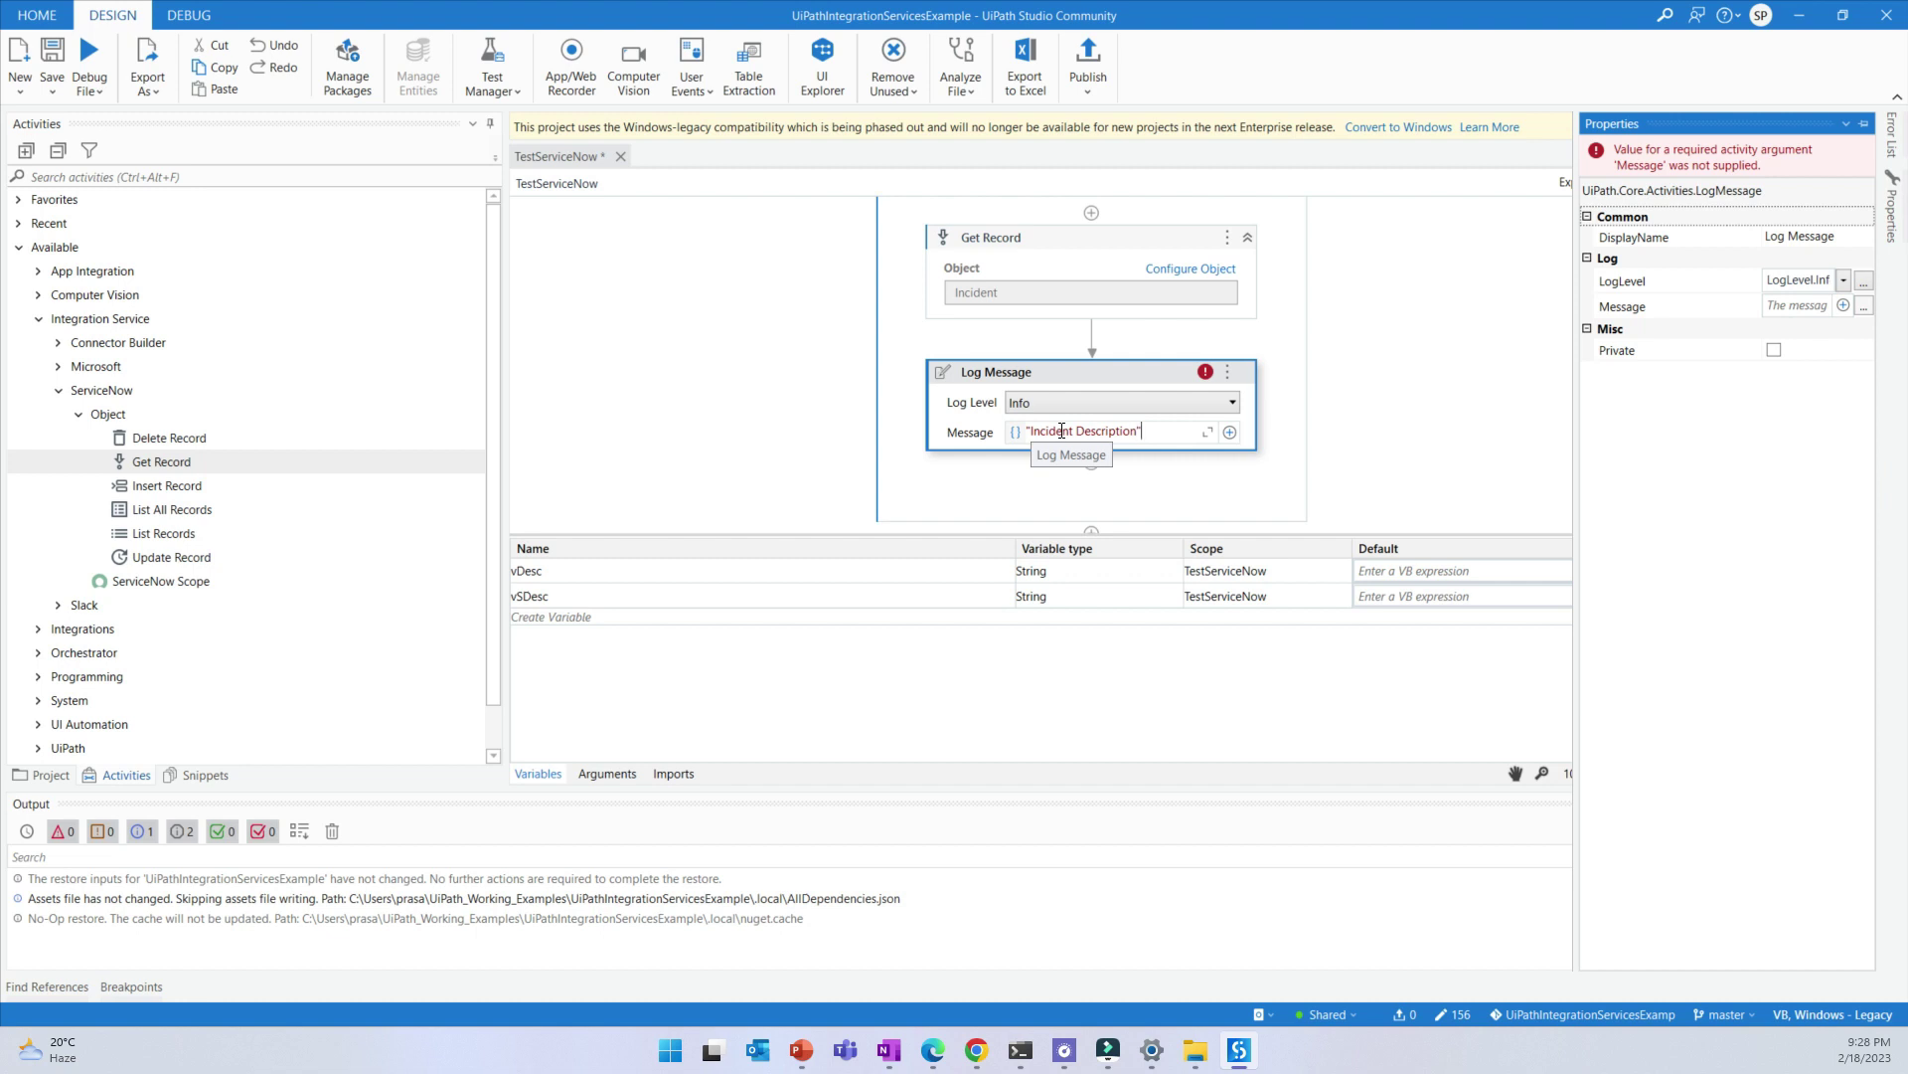
pyautogui.write('+ v')
pyautogui.doubleClick(1175, 450)
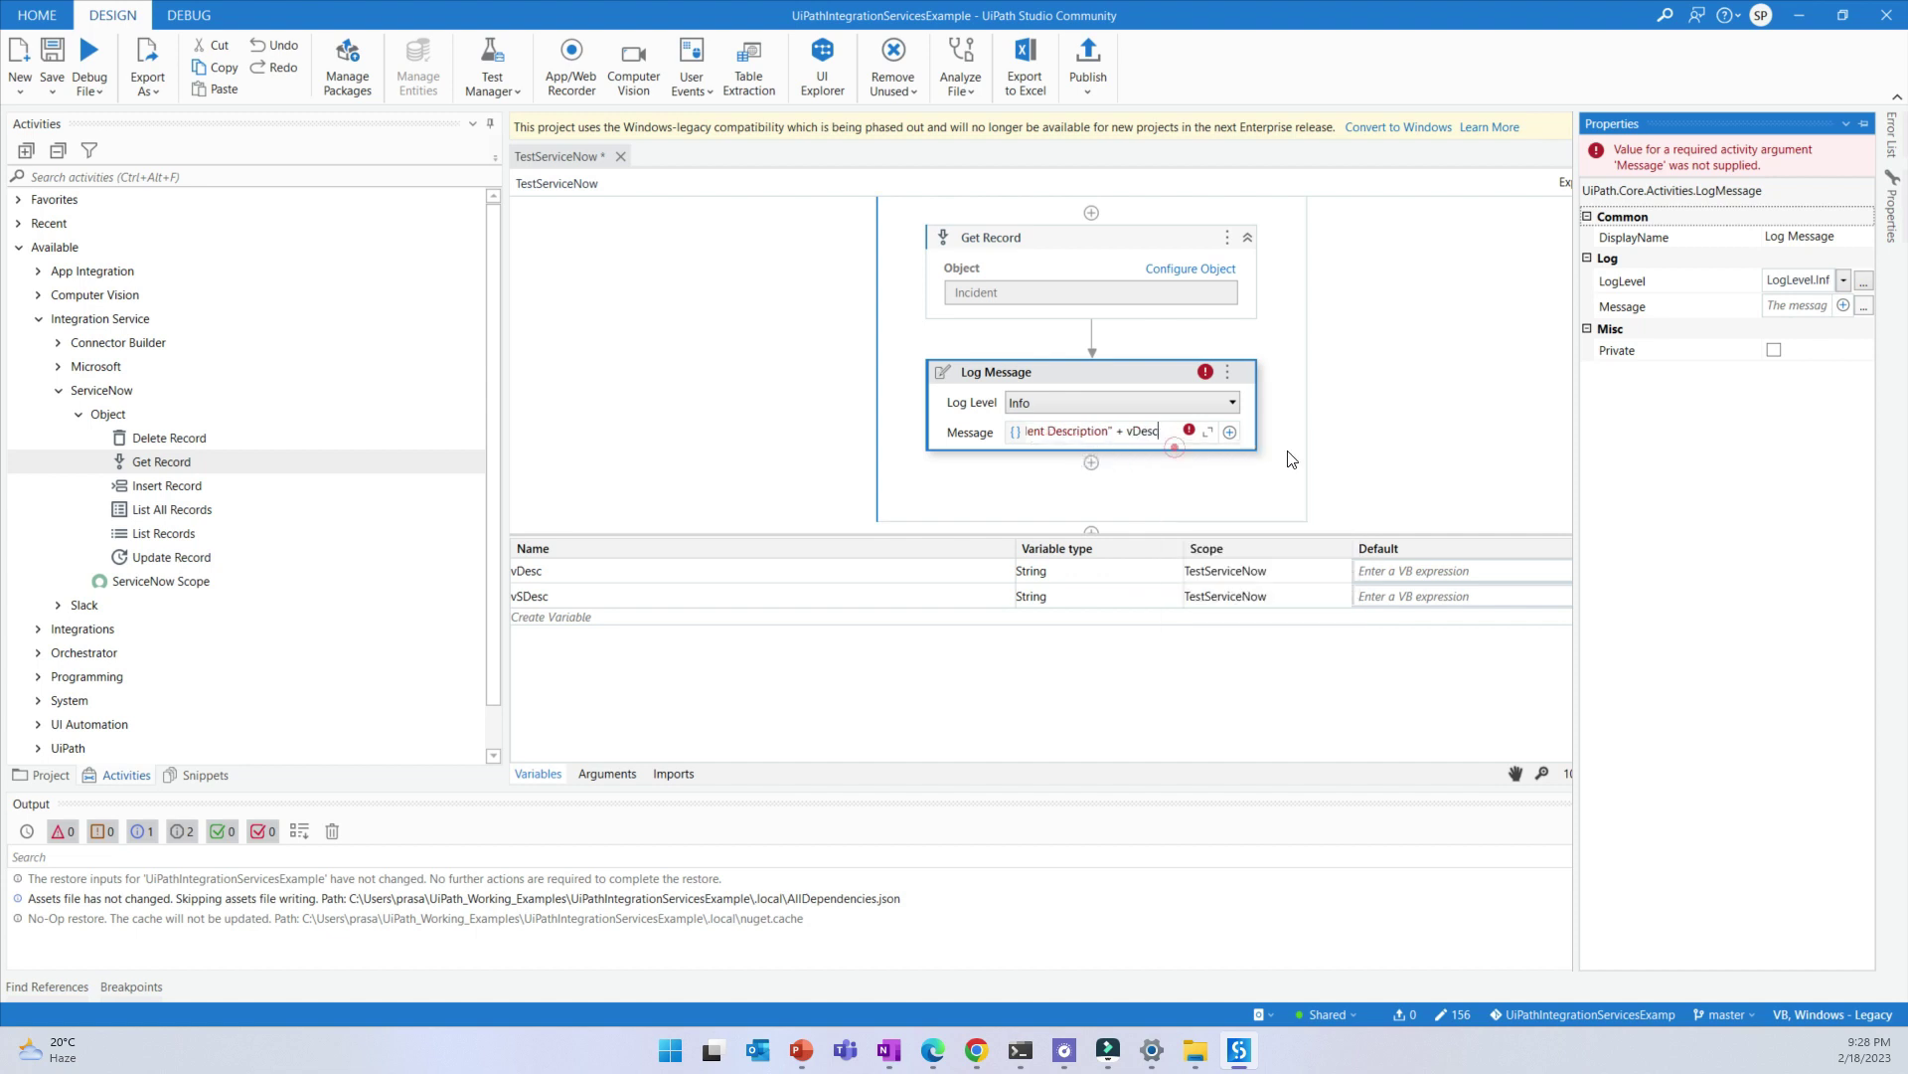
pyautogui.click(1415, 405)
# Save the TestServiceNow workflow and debug the file
pyautogui.scroll(1, 1399, 379)
pyautogui.scroll(1, 1398, 379)
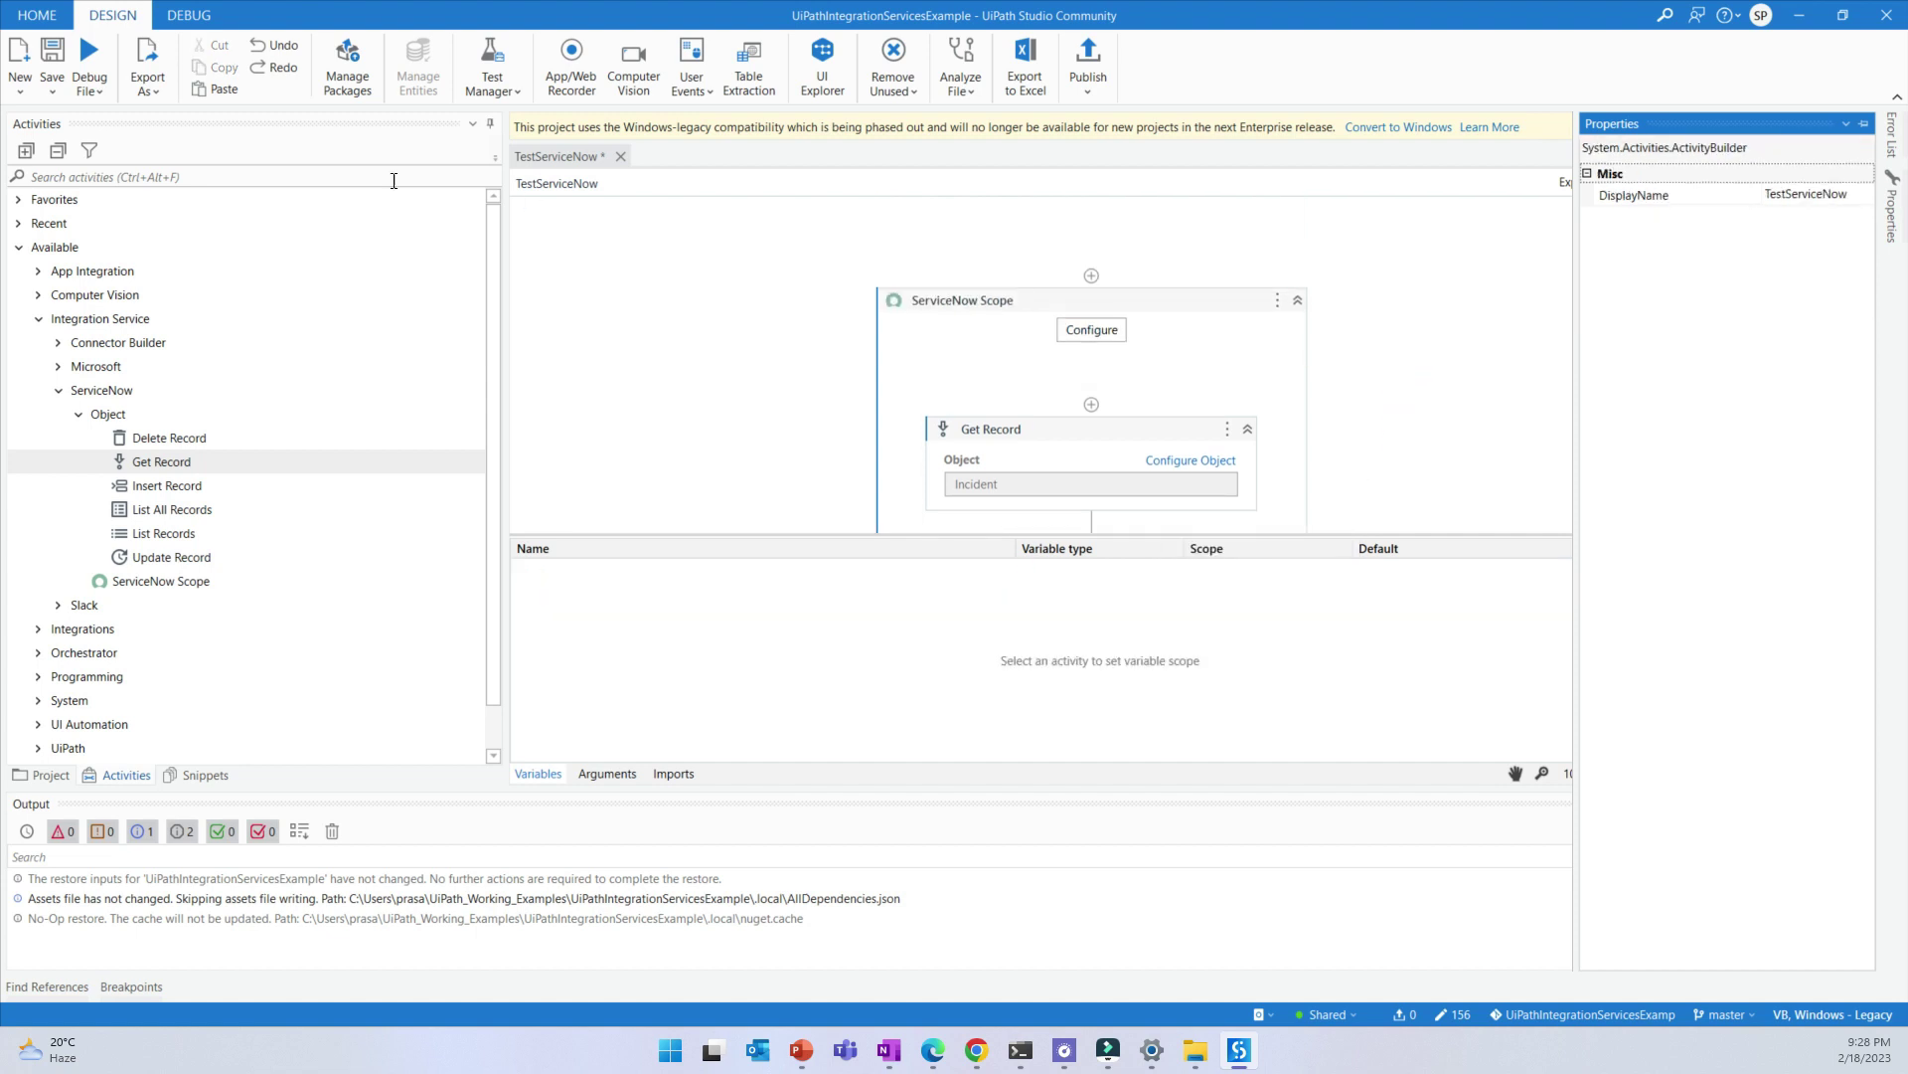
pyautogui.click(51, 55)
pyautogui.click(703, 279)
pyautogui.click(90, 59)
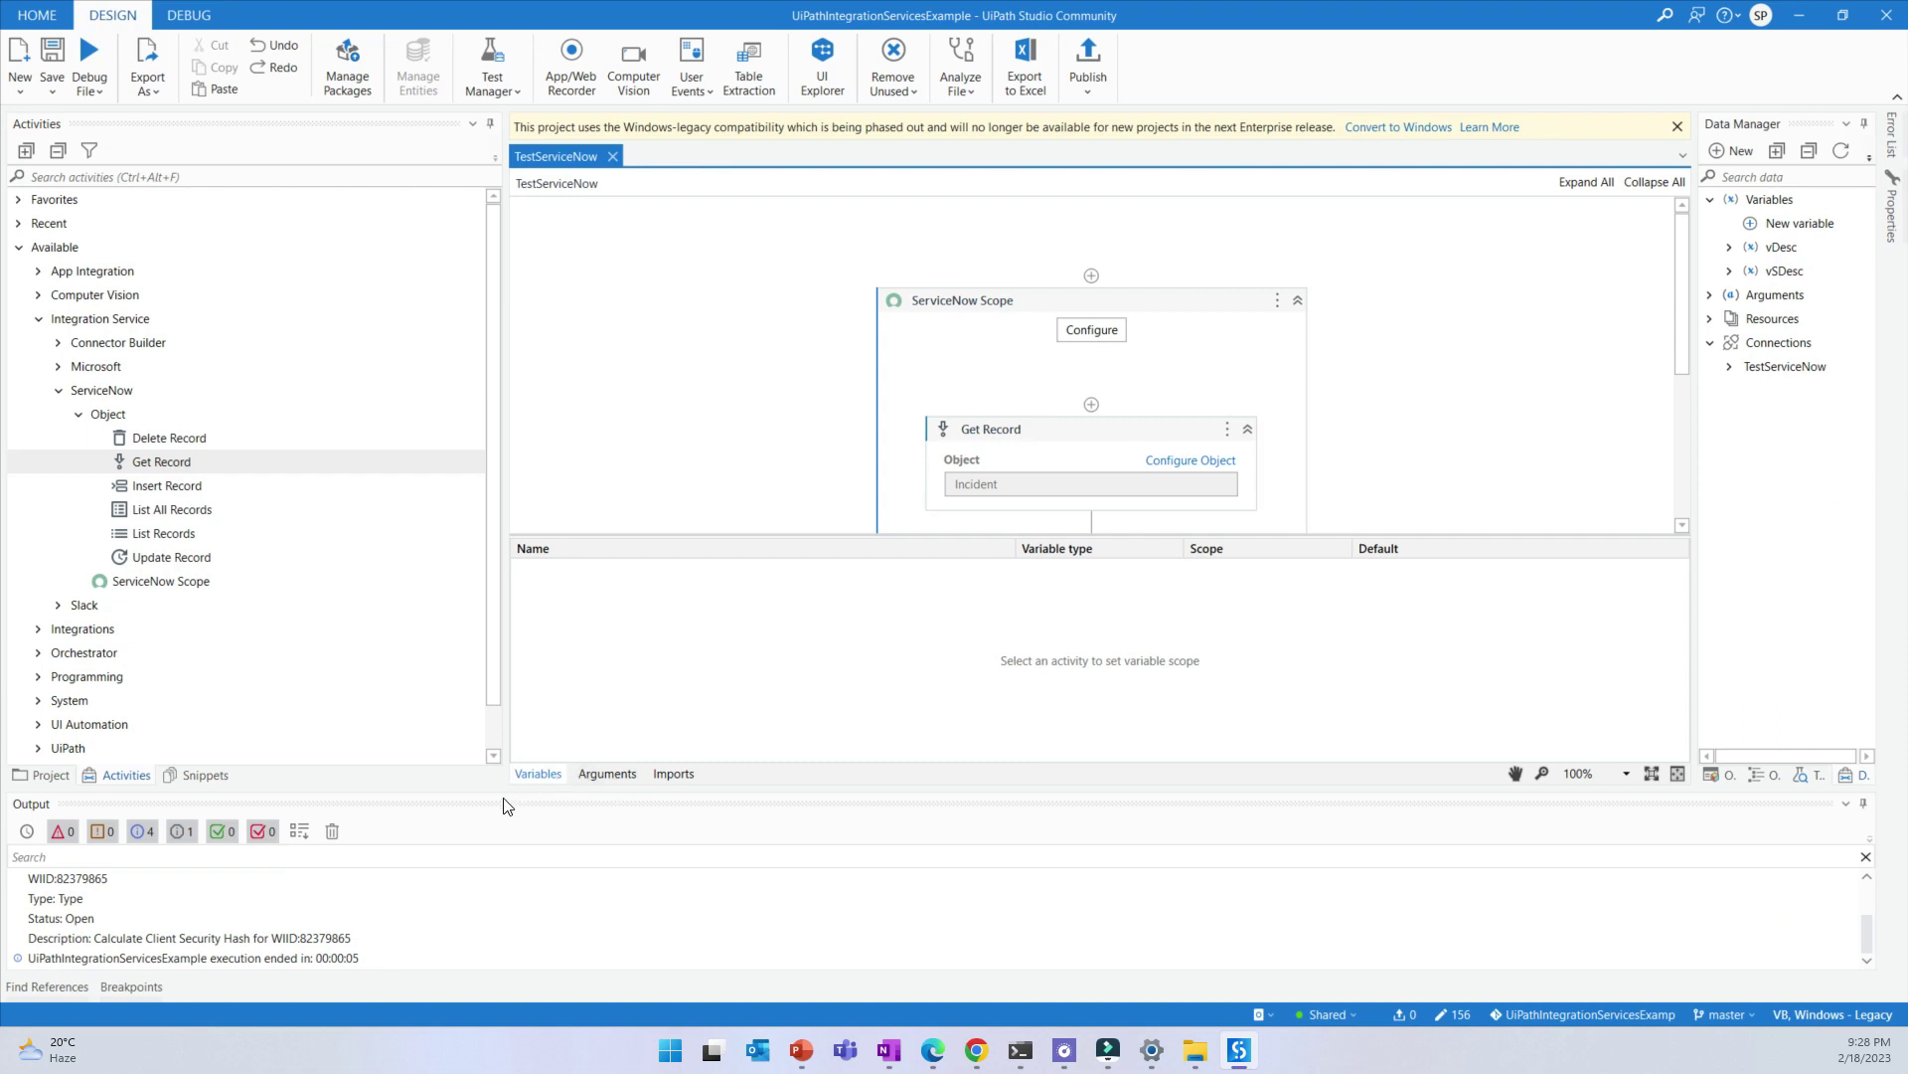
# Enlarge the execution output and examine the logged incident description line by line
pyautogui.moveTo(502, 790); pyautogui.dragTo(558, 381)
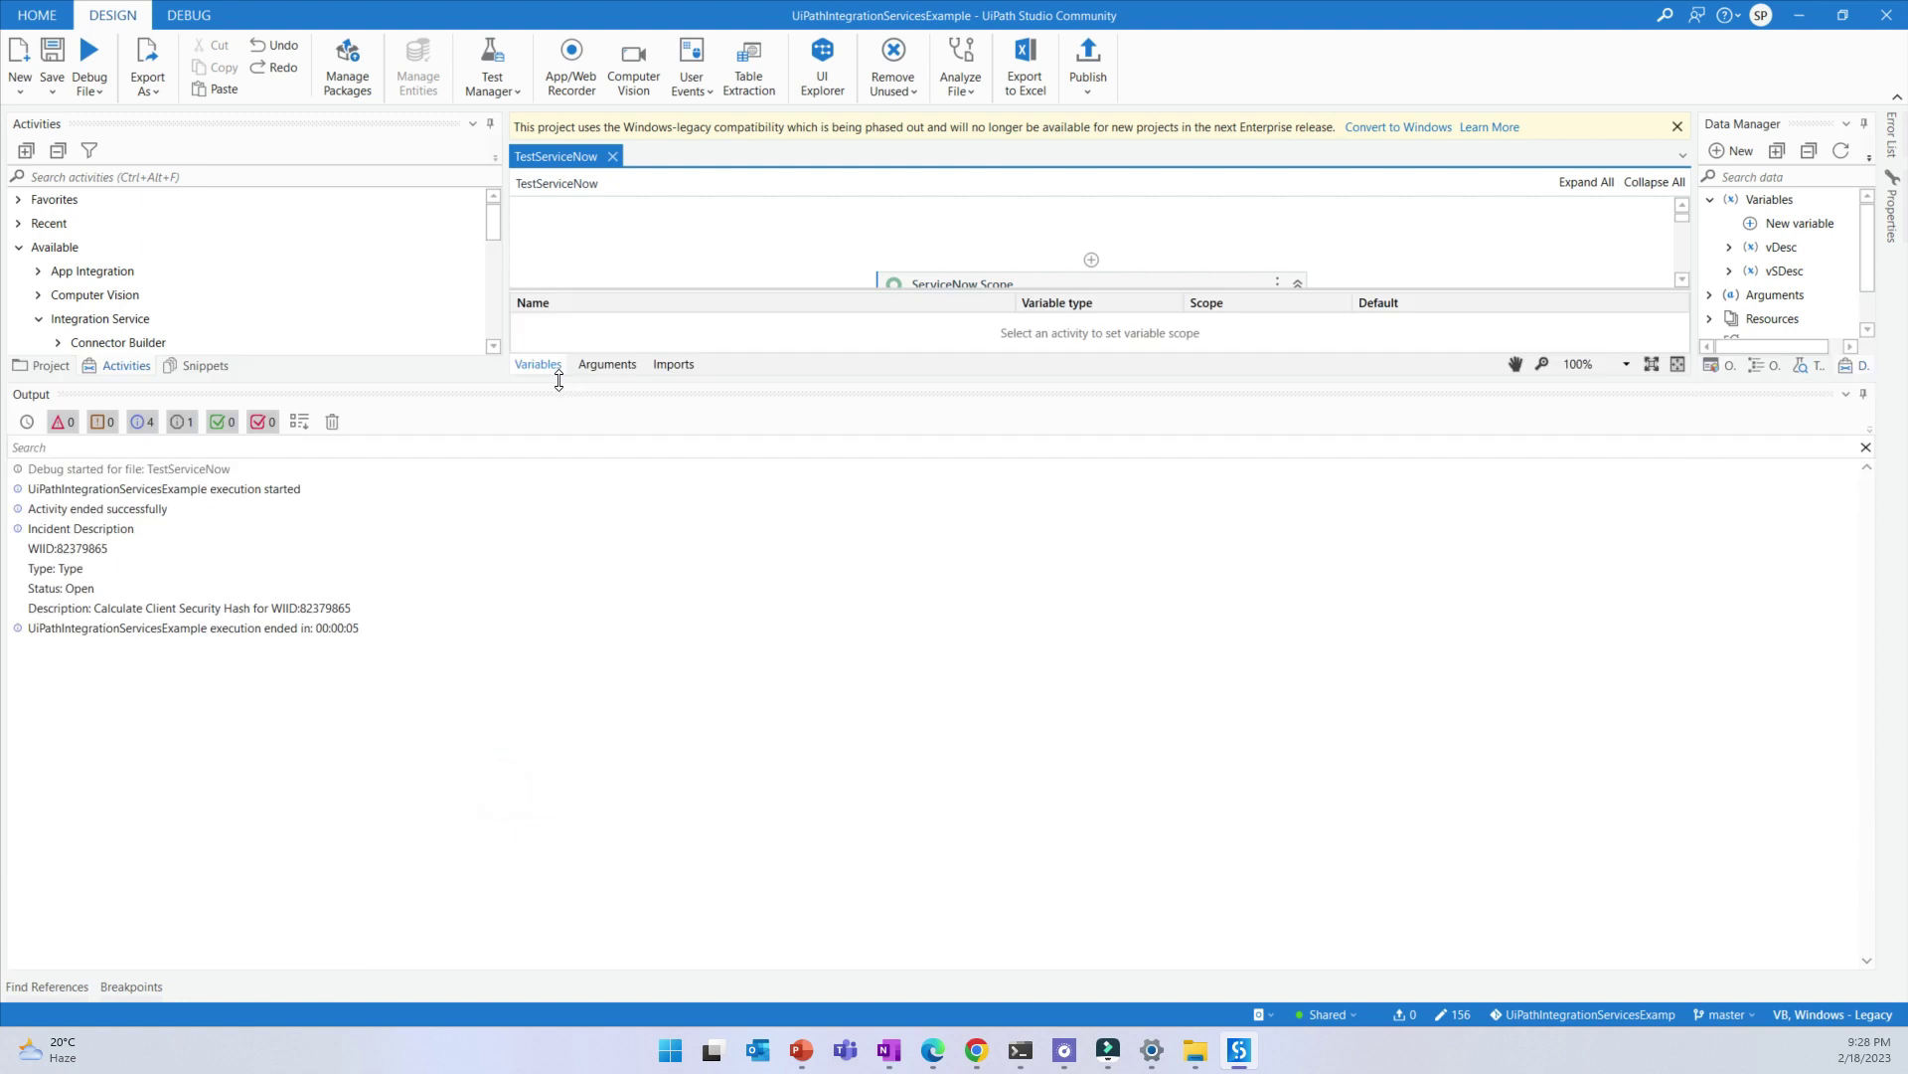
pyautogui.click(87, 531)
pyautogui.click(63, 553)
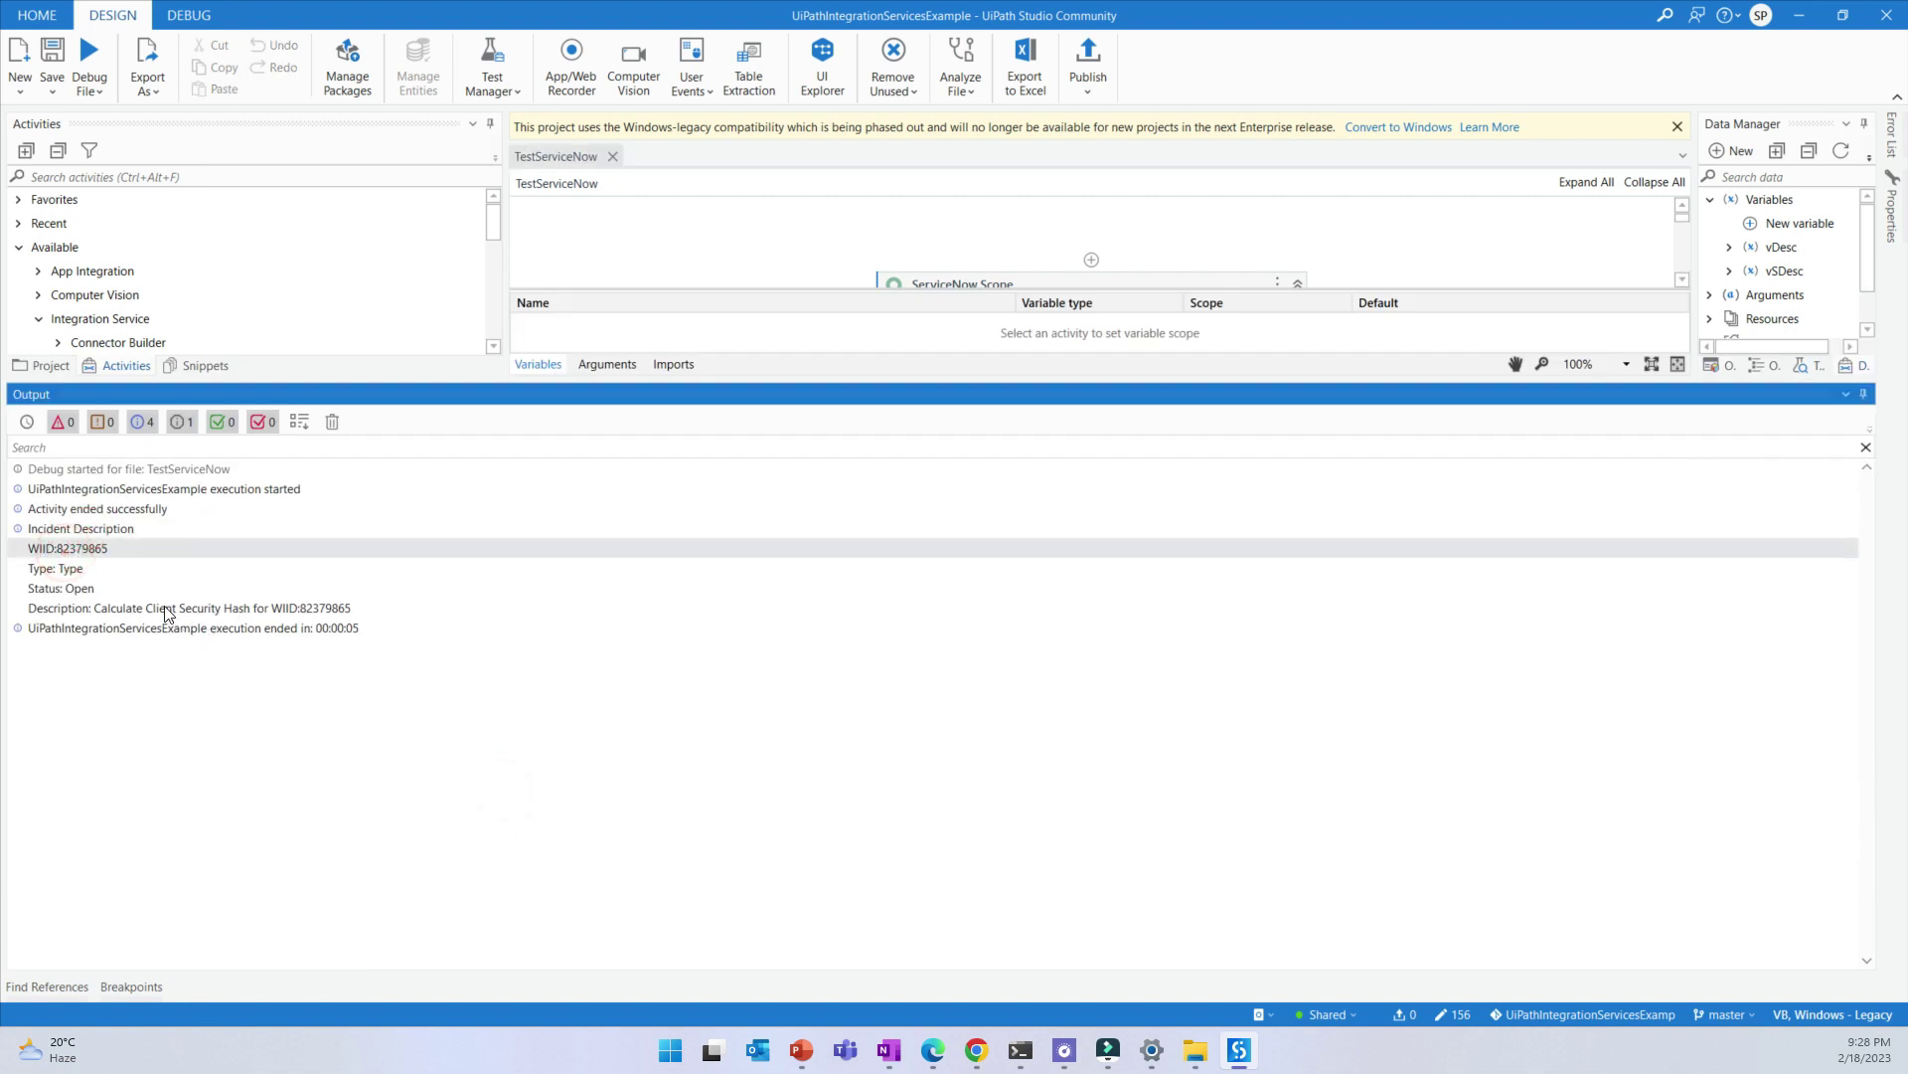
pyautogui.click(62, 572)
pyautogui.click(66, 589)
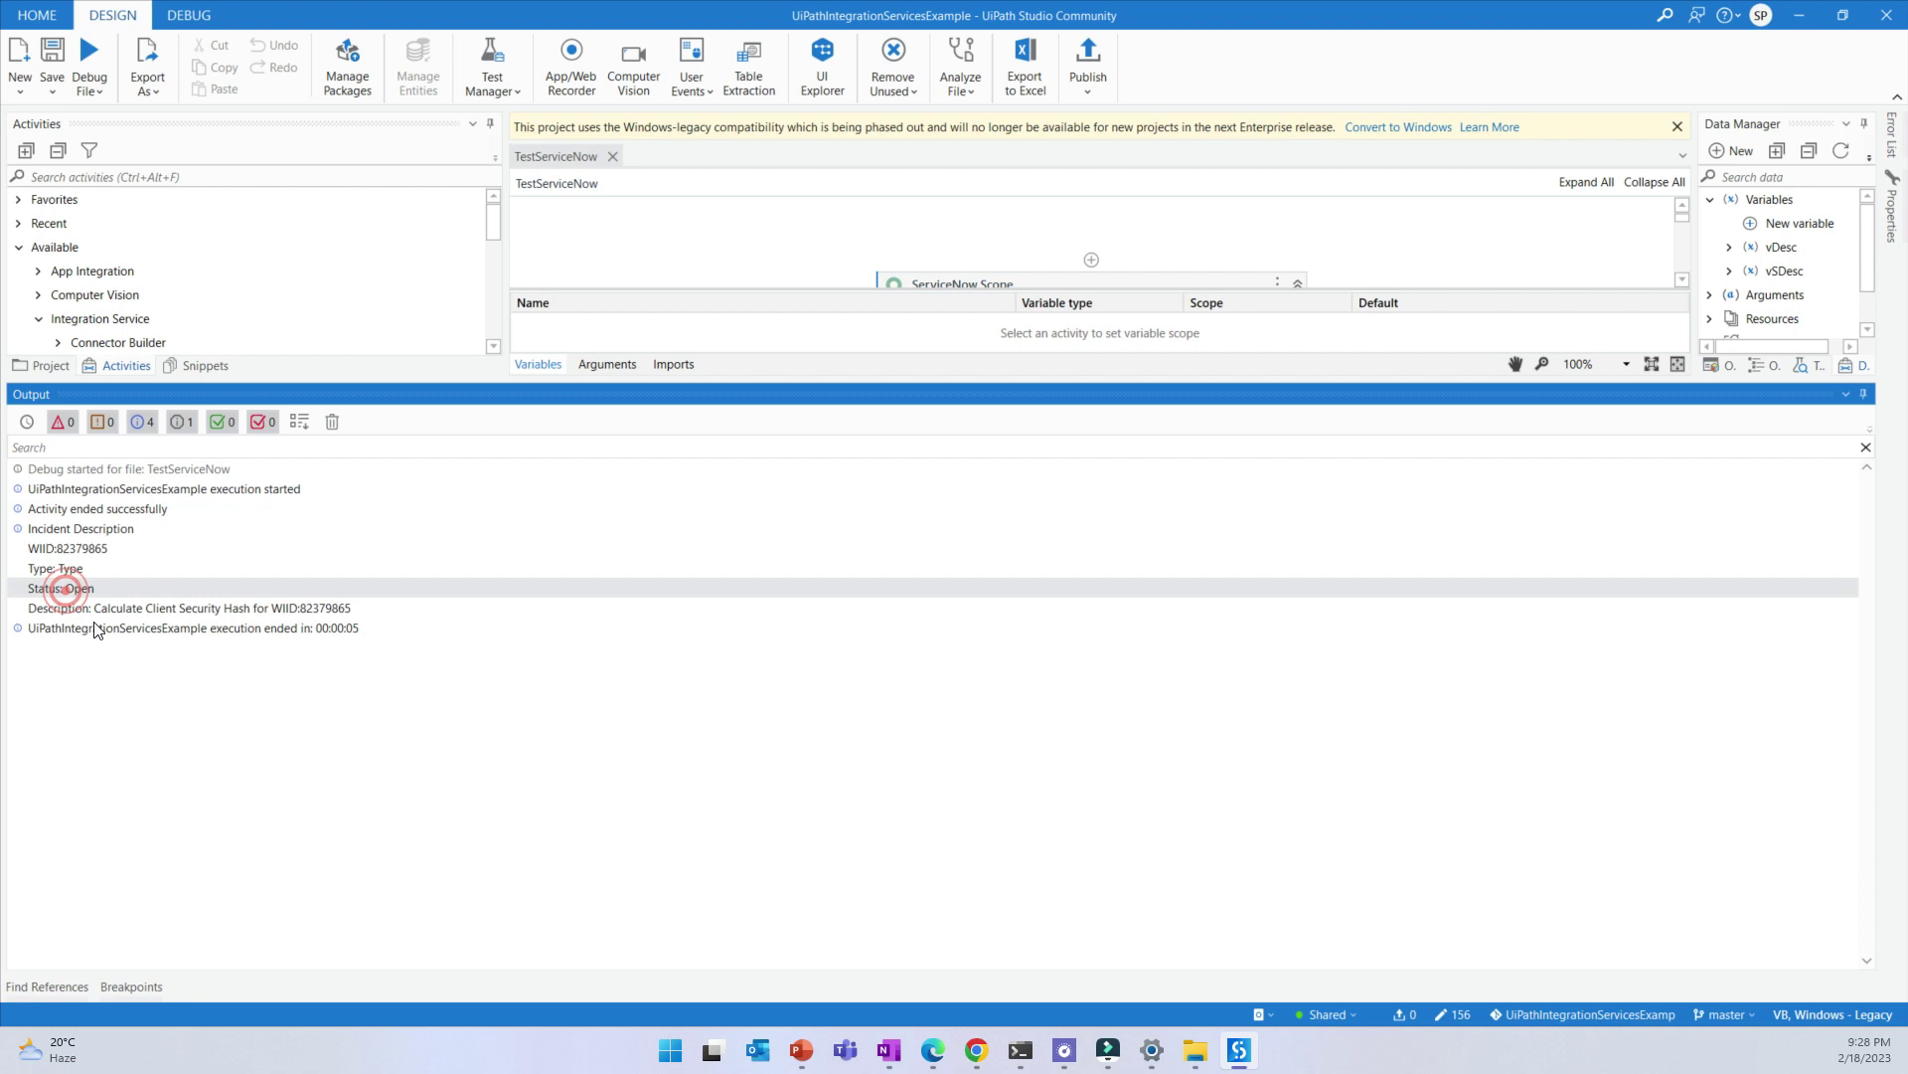
pyautogui.click(96, 613)
pyautogui.click(74, 550)
pyautogui.press('Down')
pyautogui.press('Down')
pyautogui.press('Down')
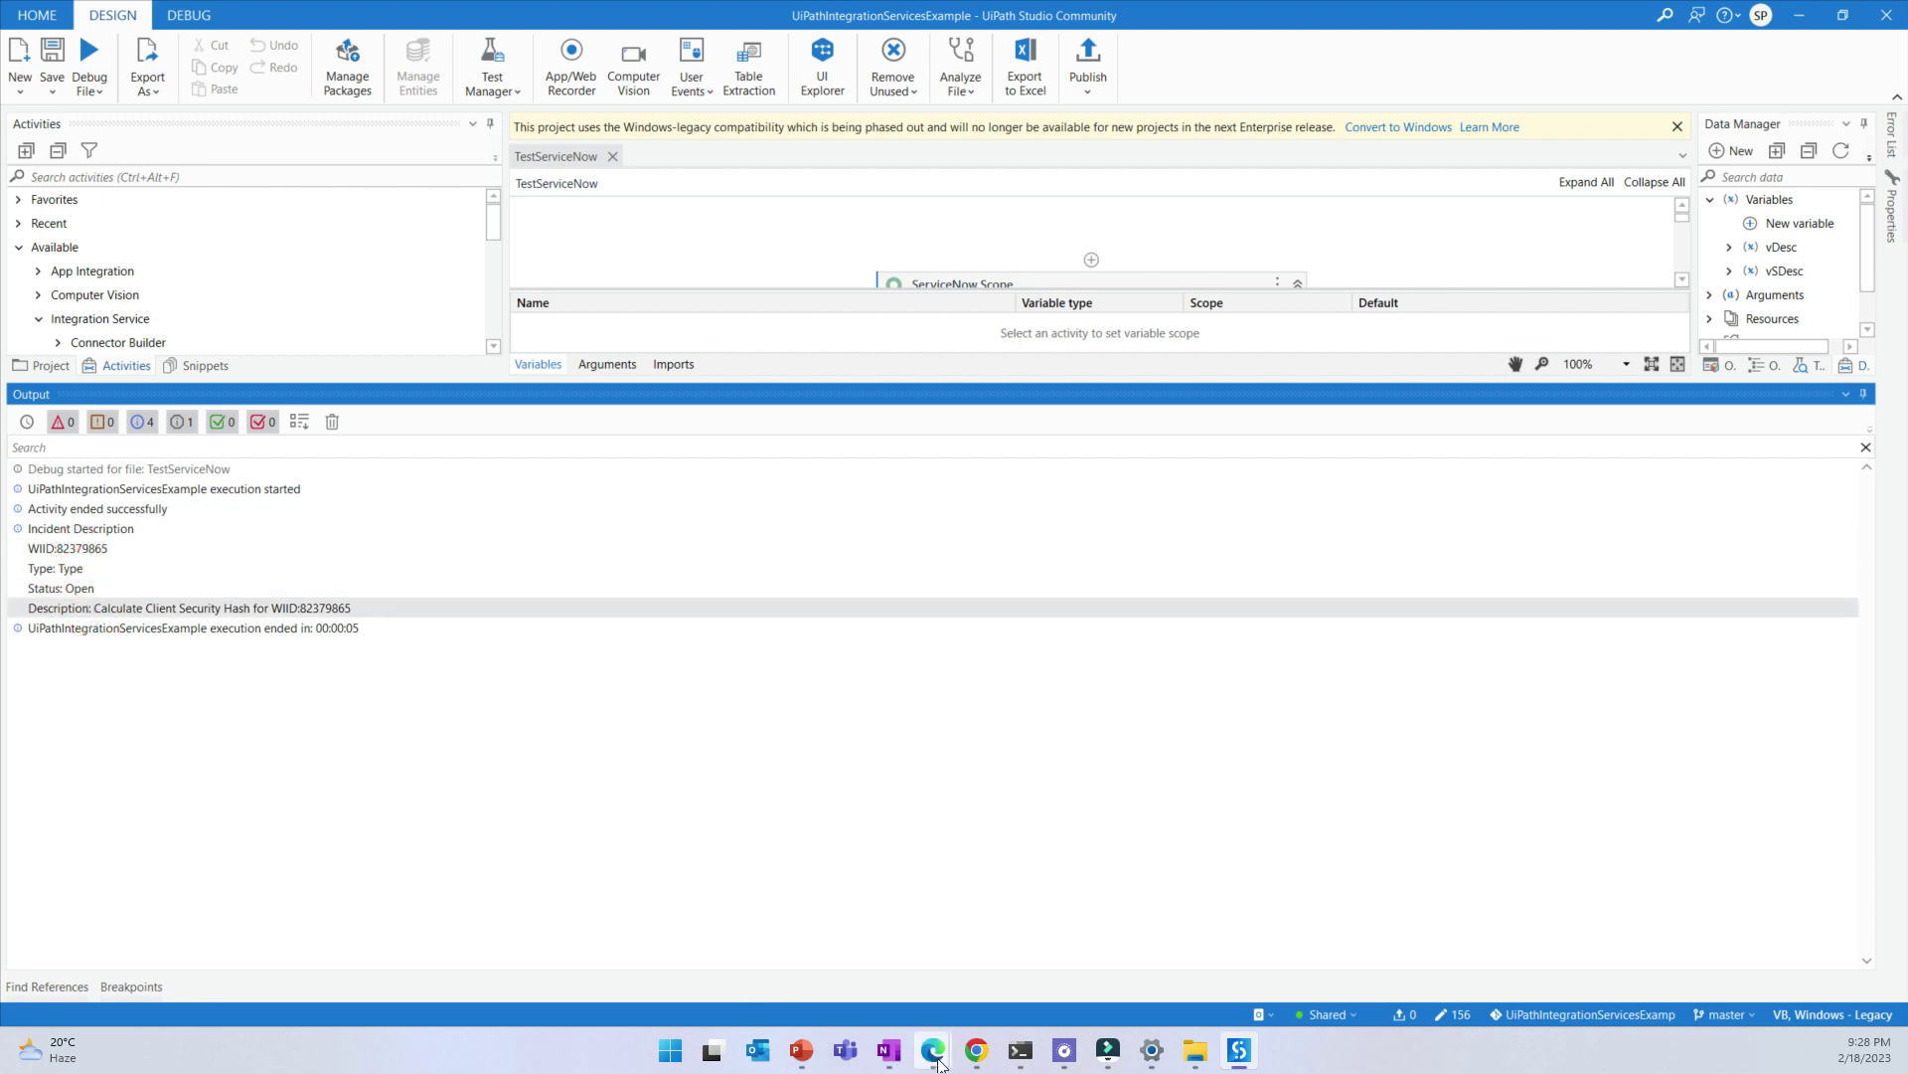
# Switch to ServiceNow in Chrome, compare incident INC0010005's description with the logged output, and return to UiPath Studio
pyautogui.click(979, 1052)
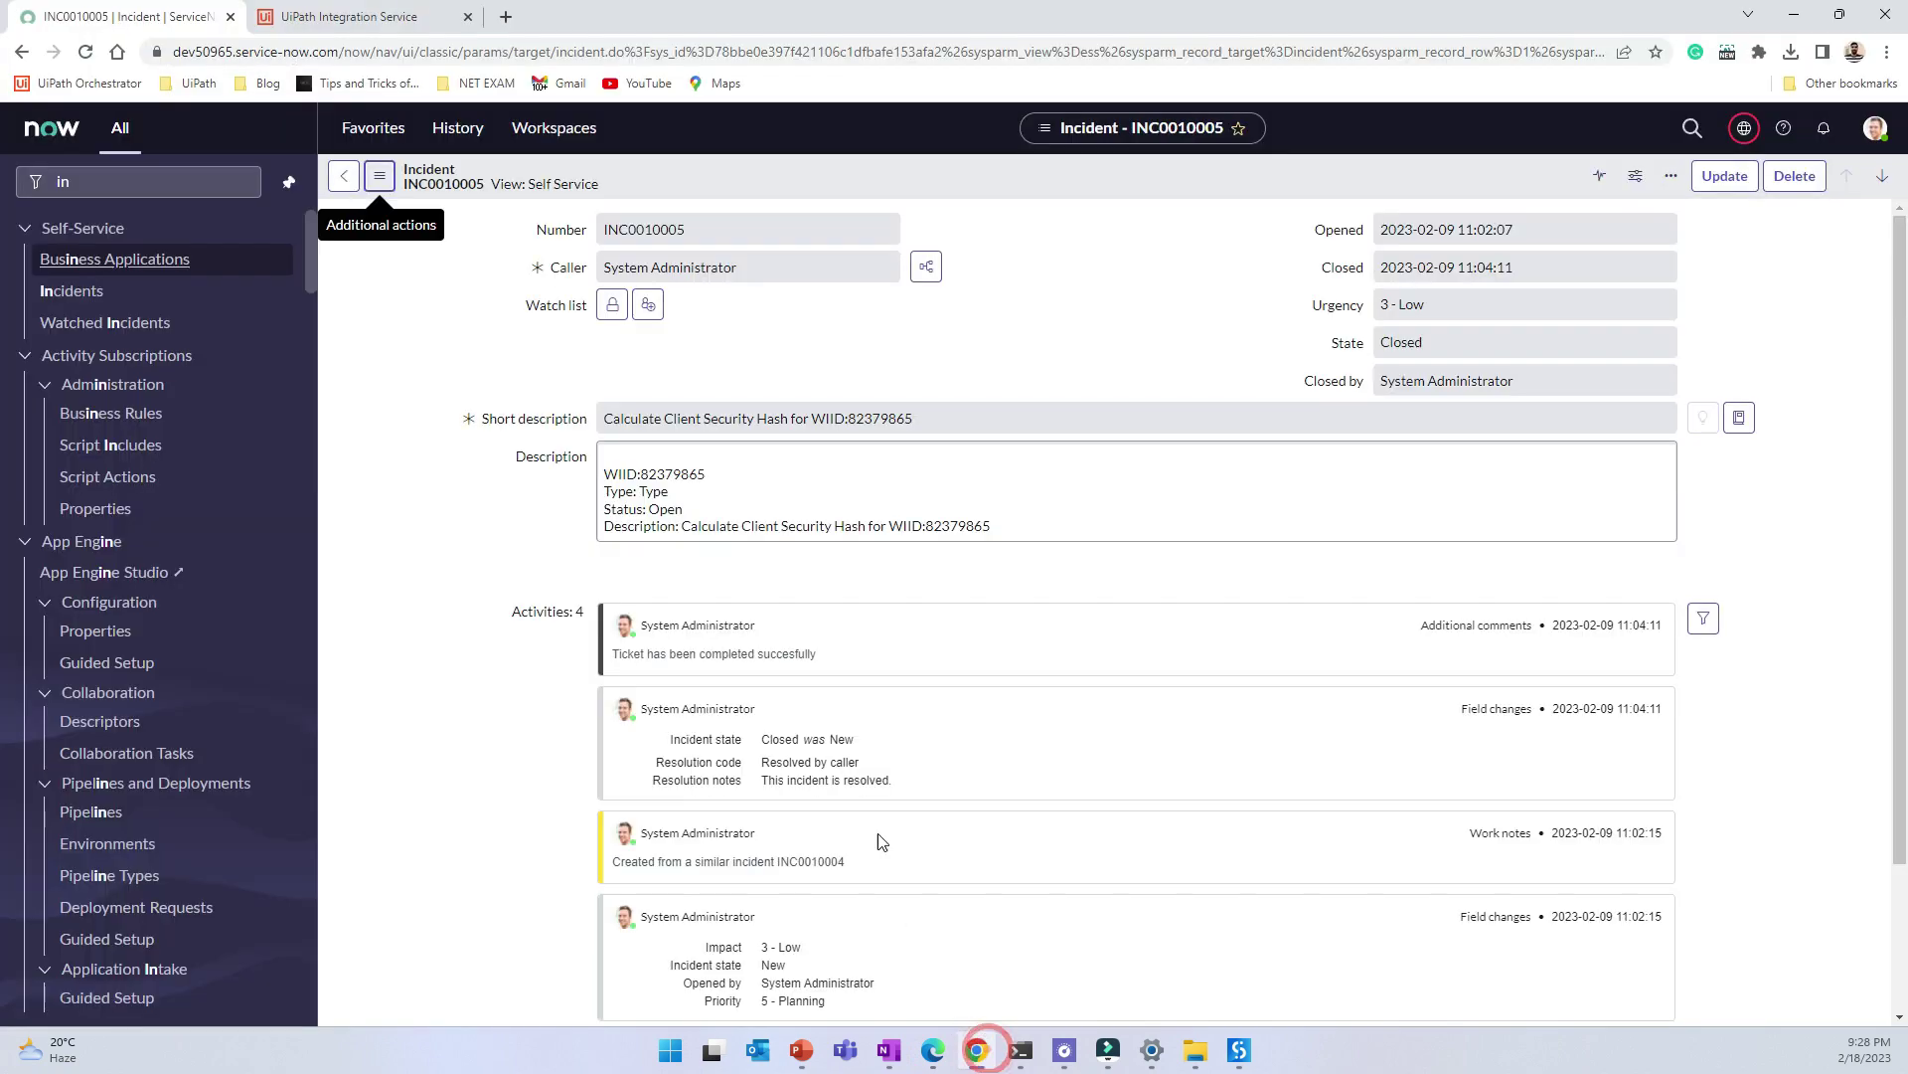
pyautogui.click(605, 473)
pyautogui.moveTo(605, 473); pyautogui.dragTo(1020, 536)
pyautogui.click(455, 564)
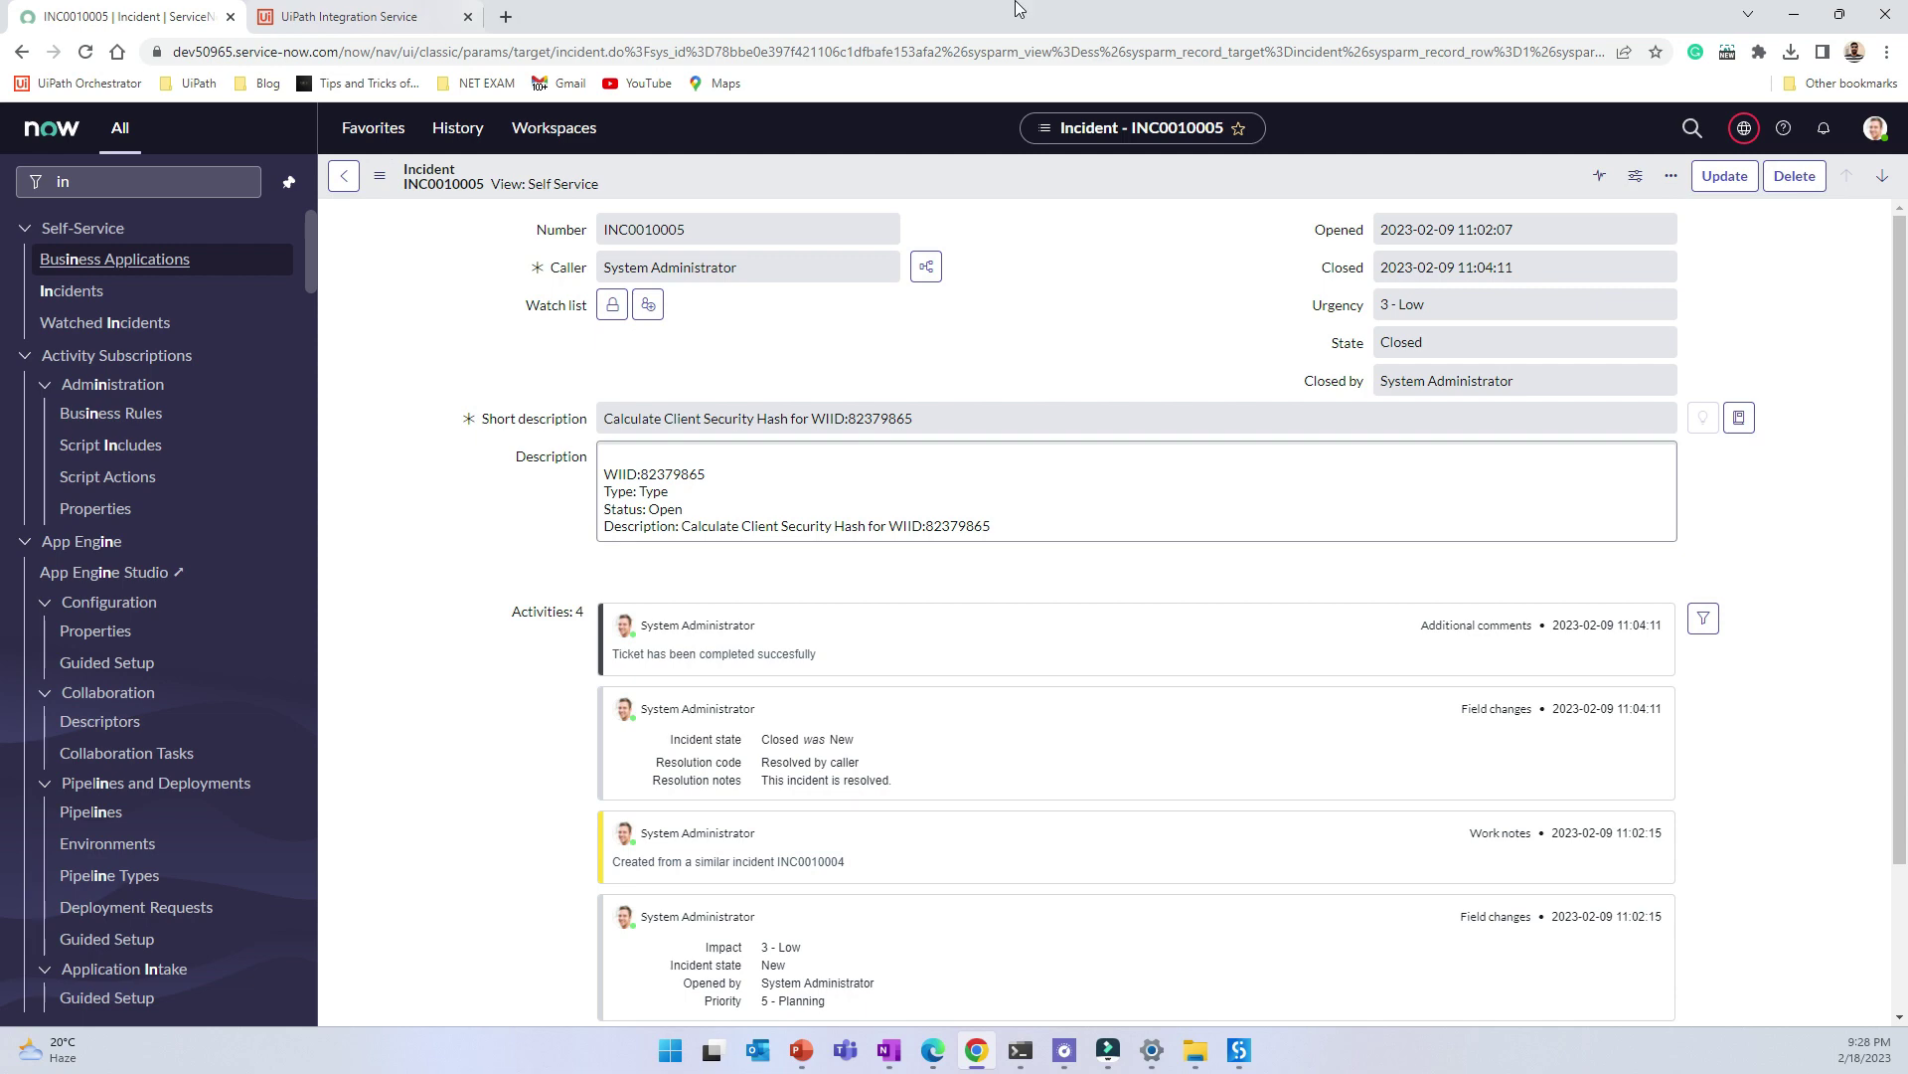
pyautogui.click(1794, 14)
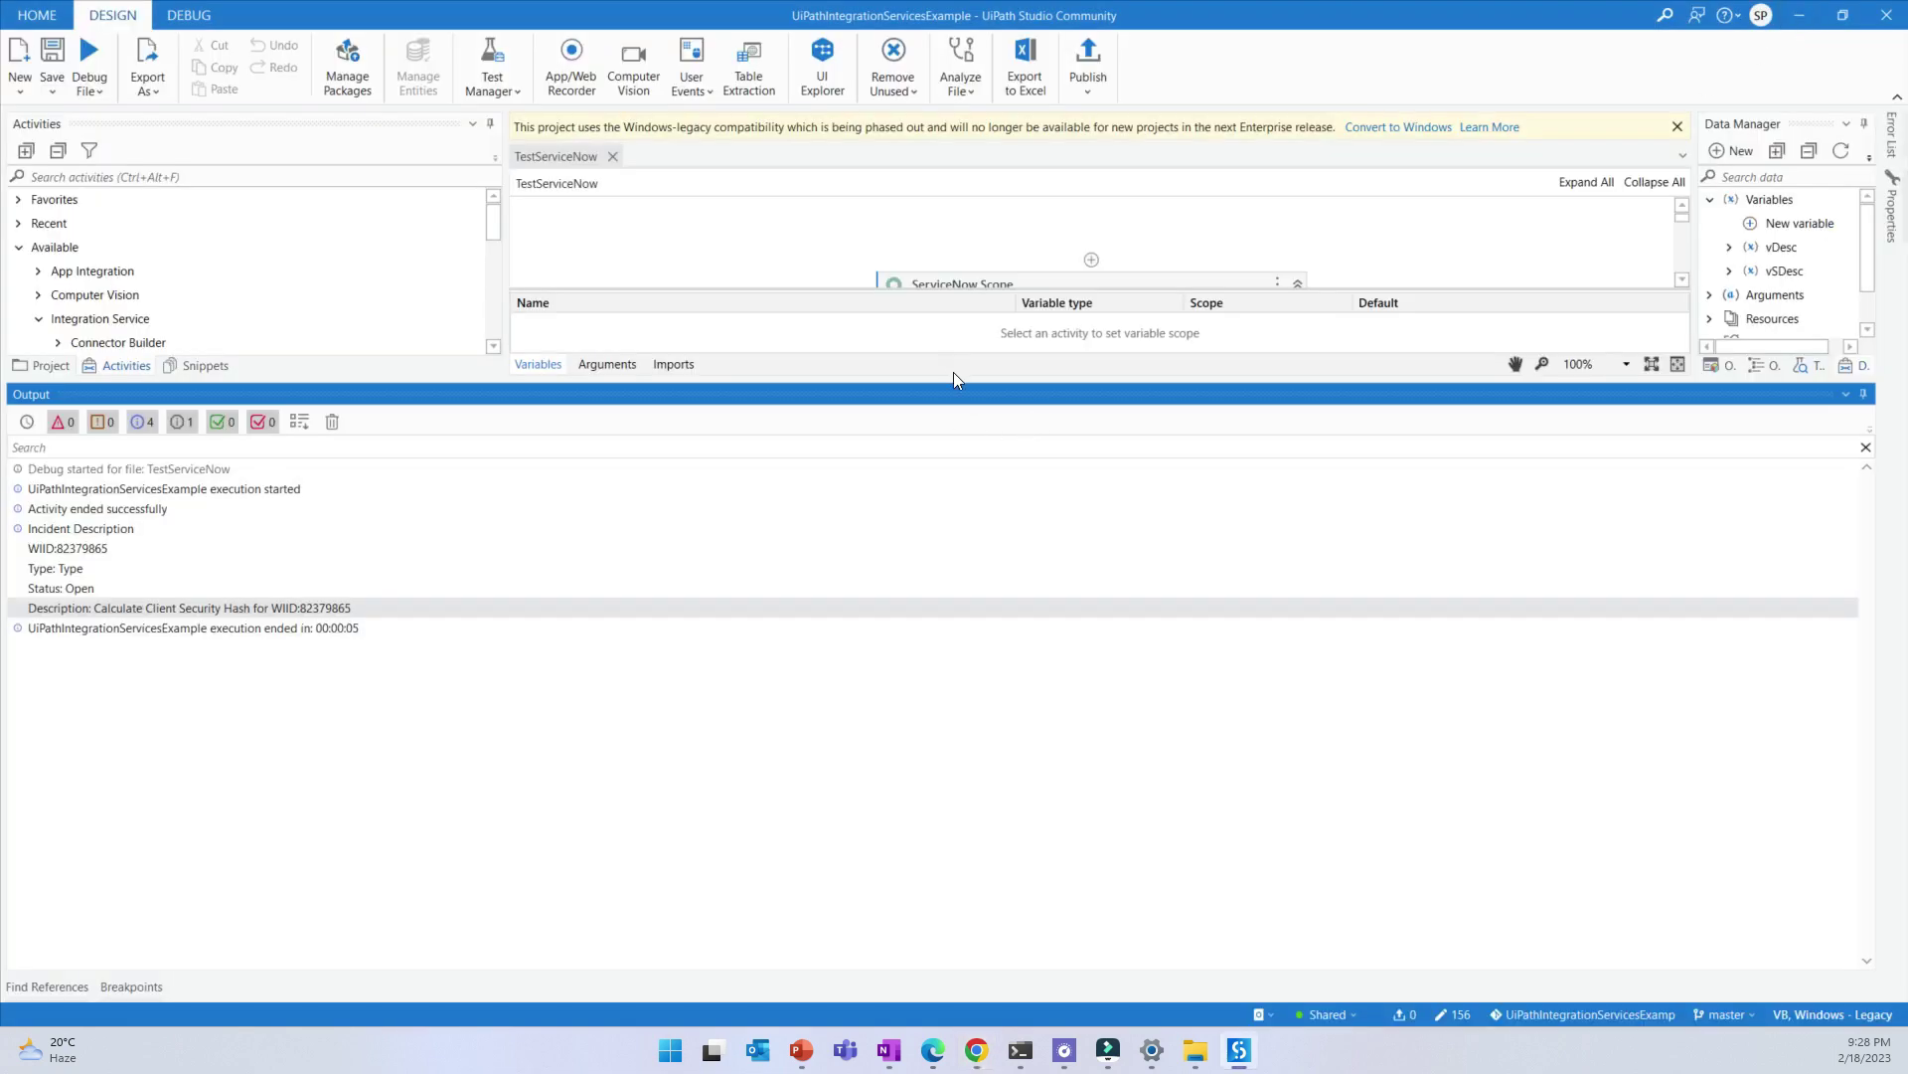
# Shrink the execution output, add an Update Record activity after Log Message, and select Incident as its object
pyautogui.click(835, 290)
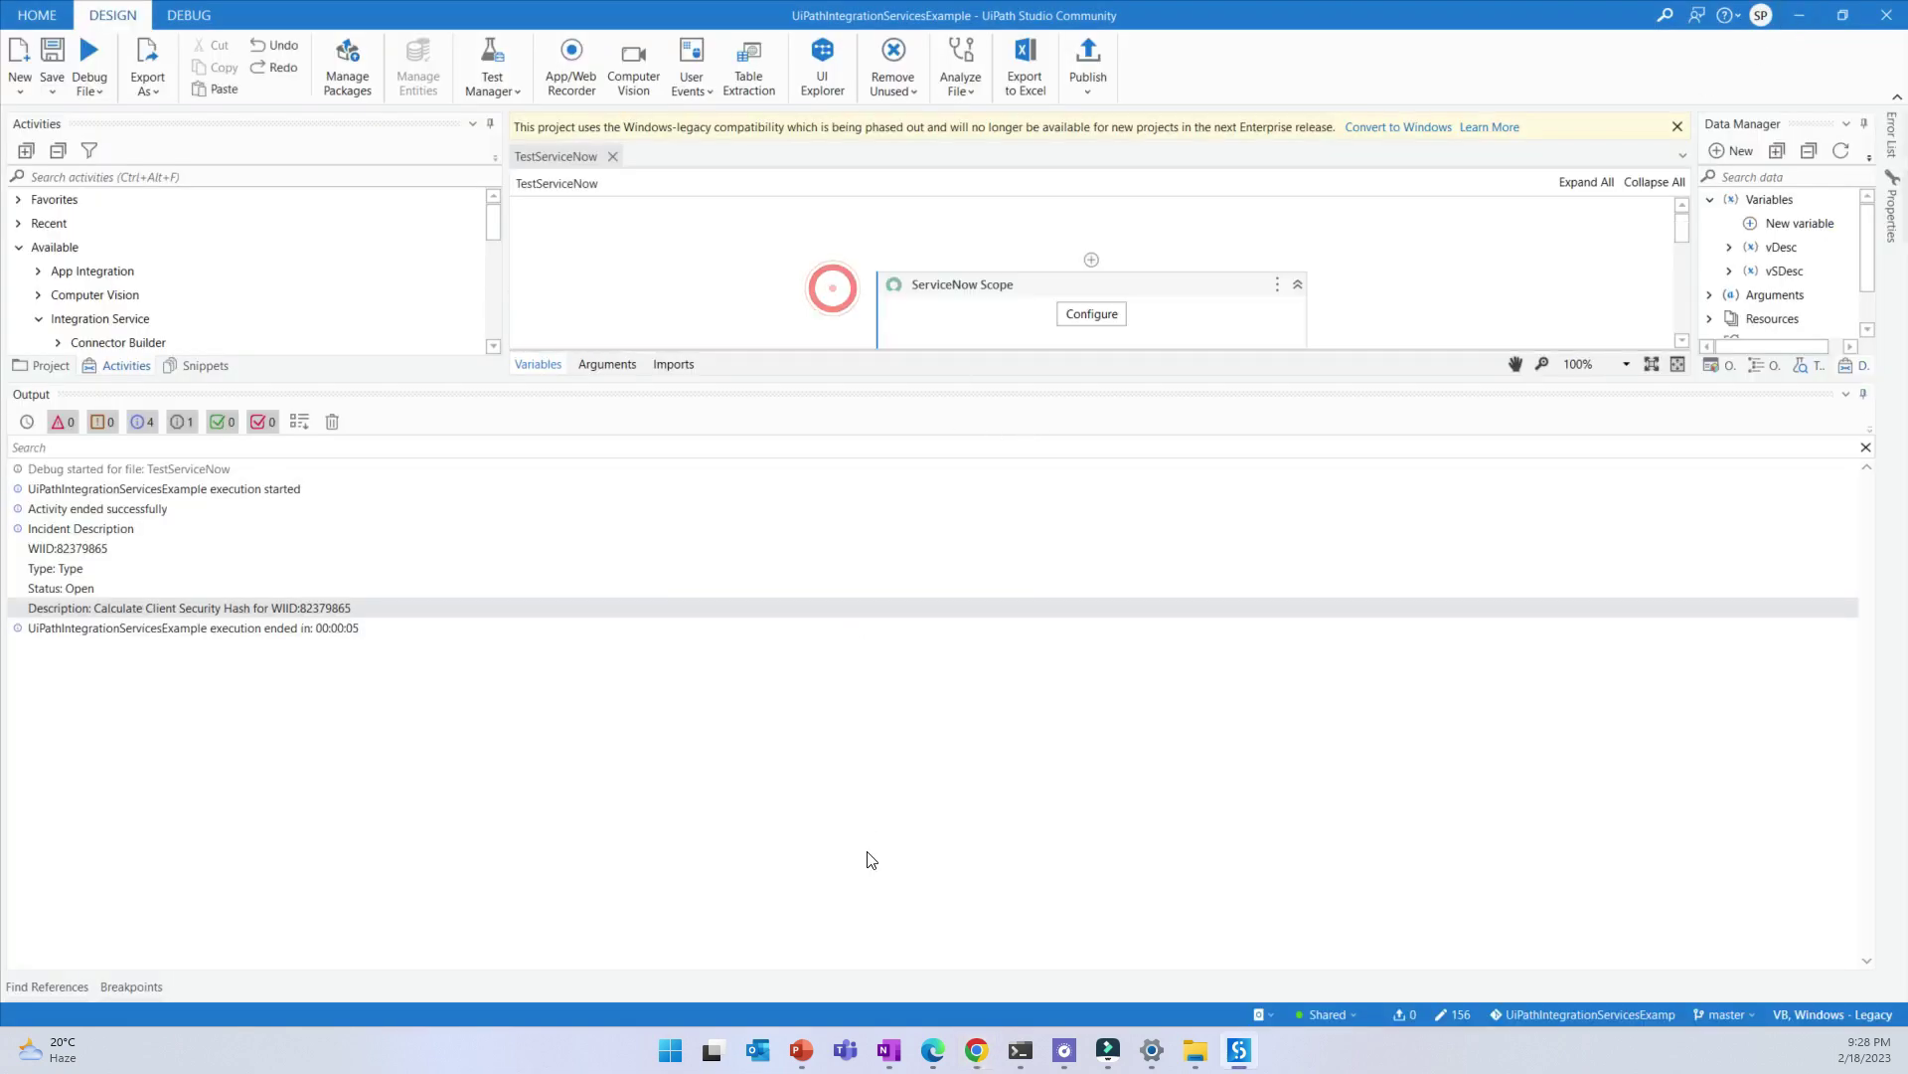
pyautogui.moveTo(792, 377); pyautogui.dragTo(801, 787)
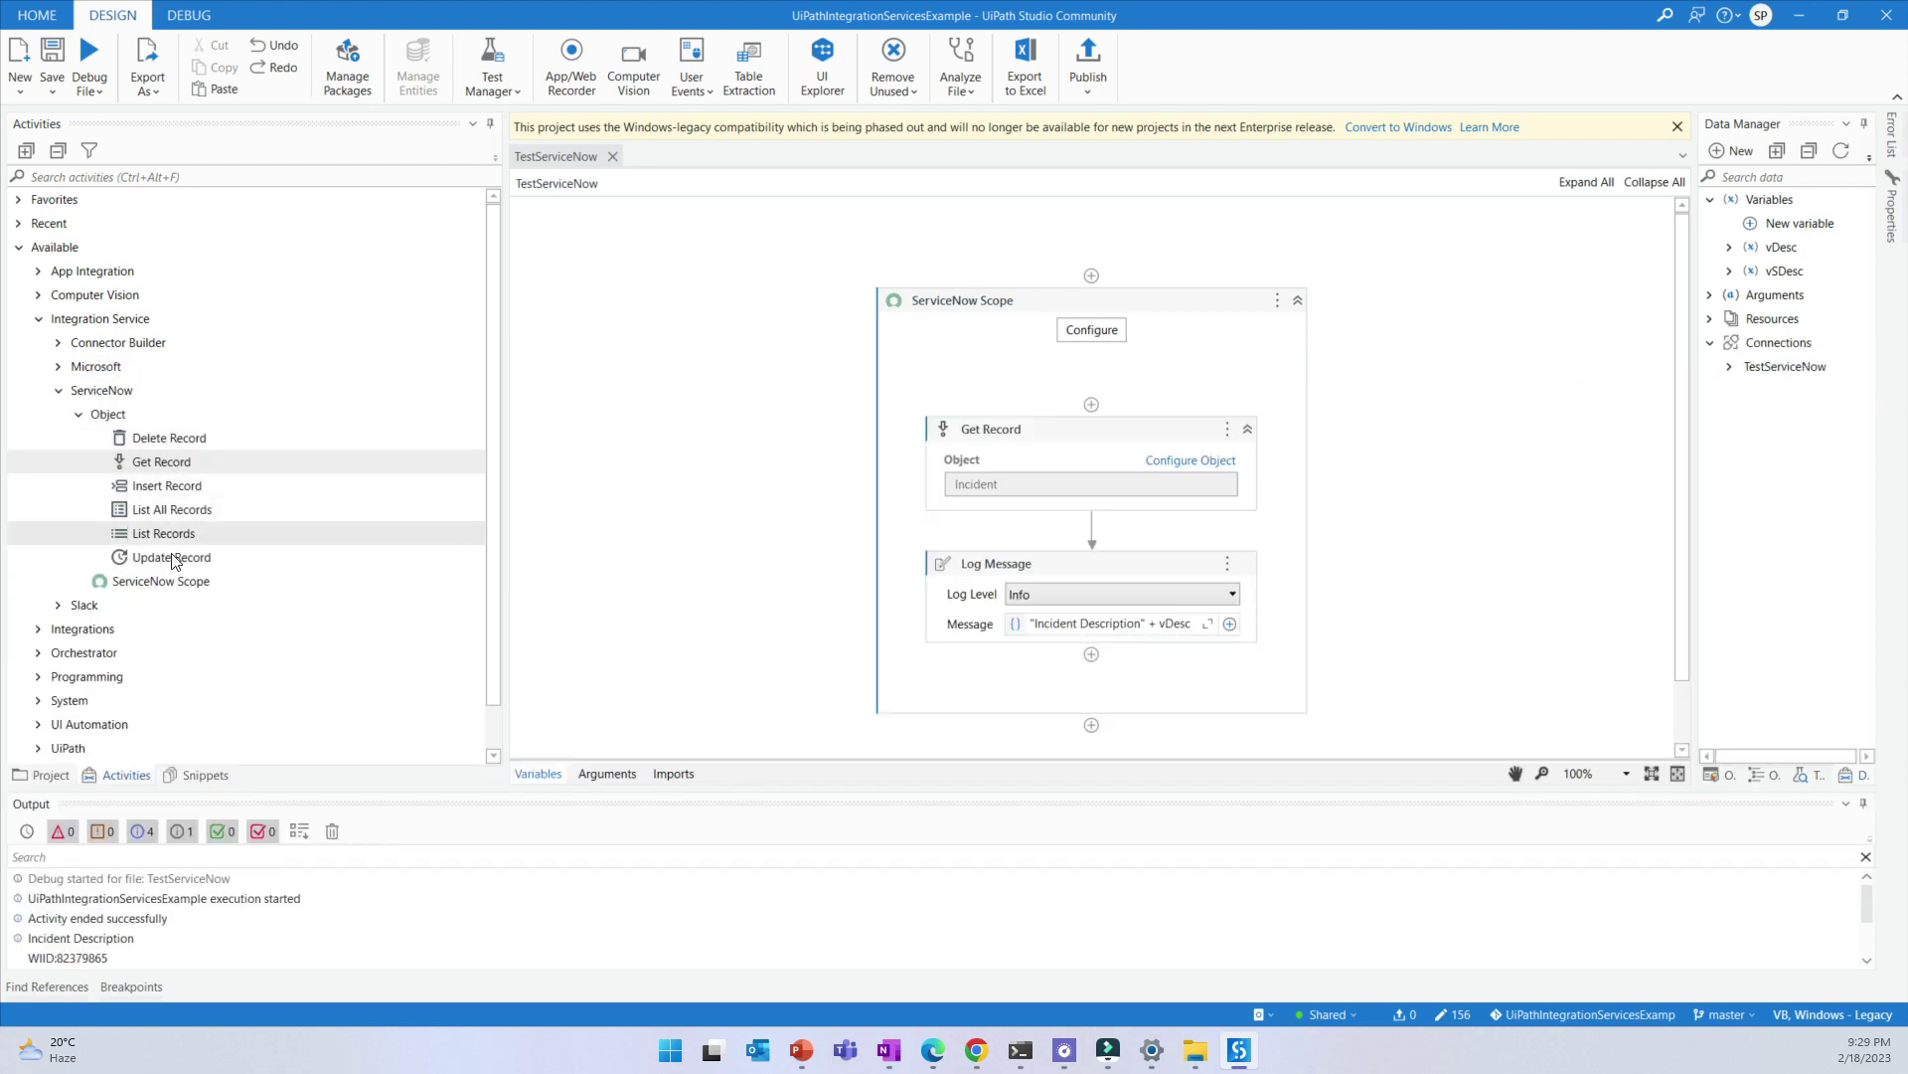
pyautogui.moveTo(175, 564); pyautogui.dragTo(1092, 656)
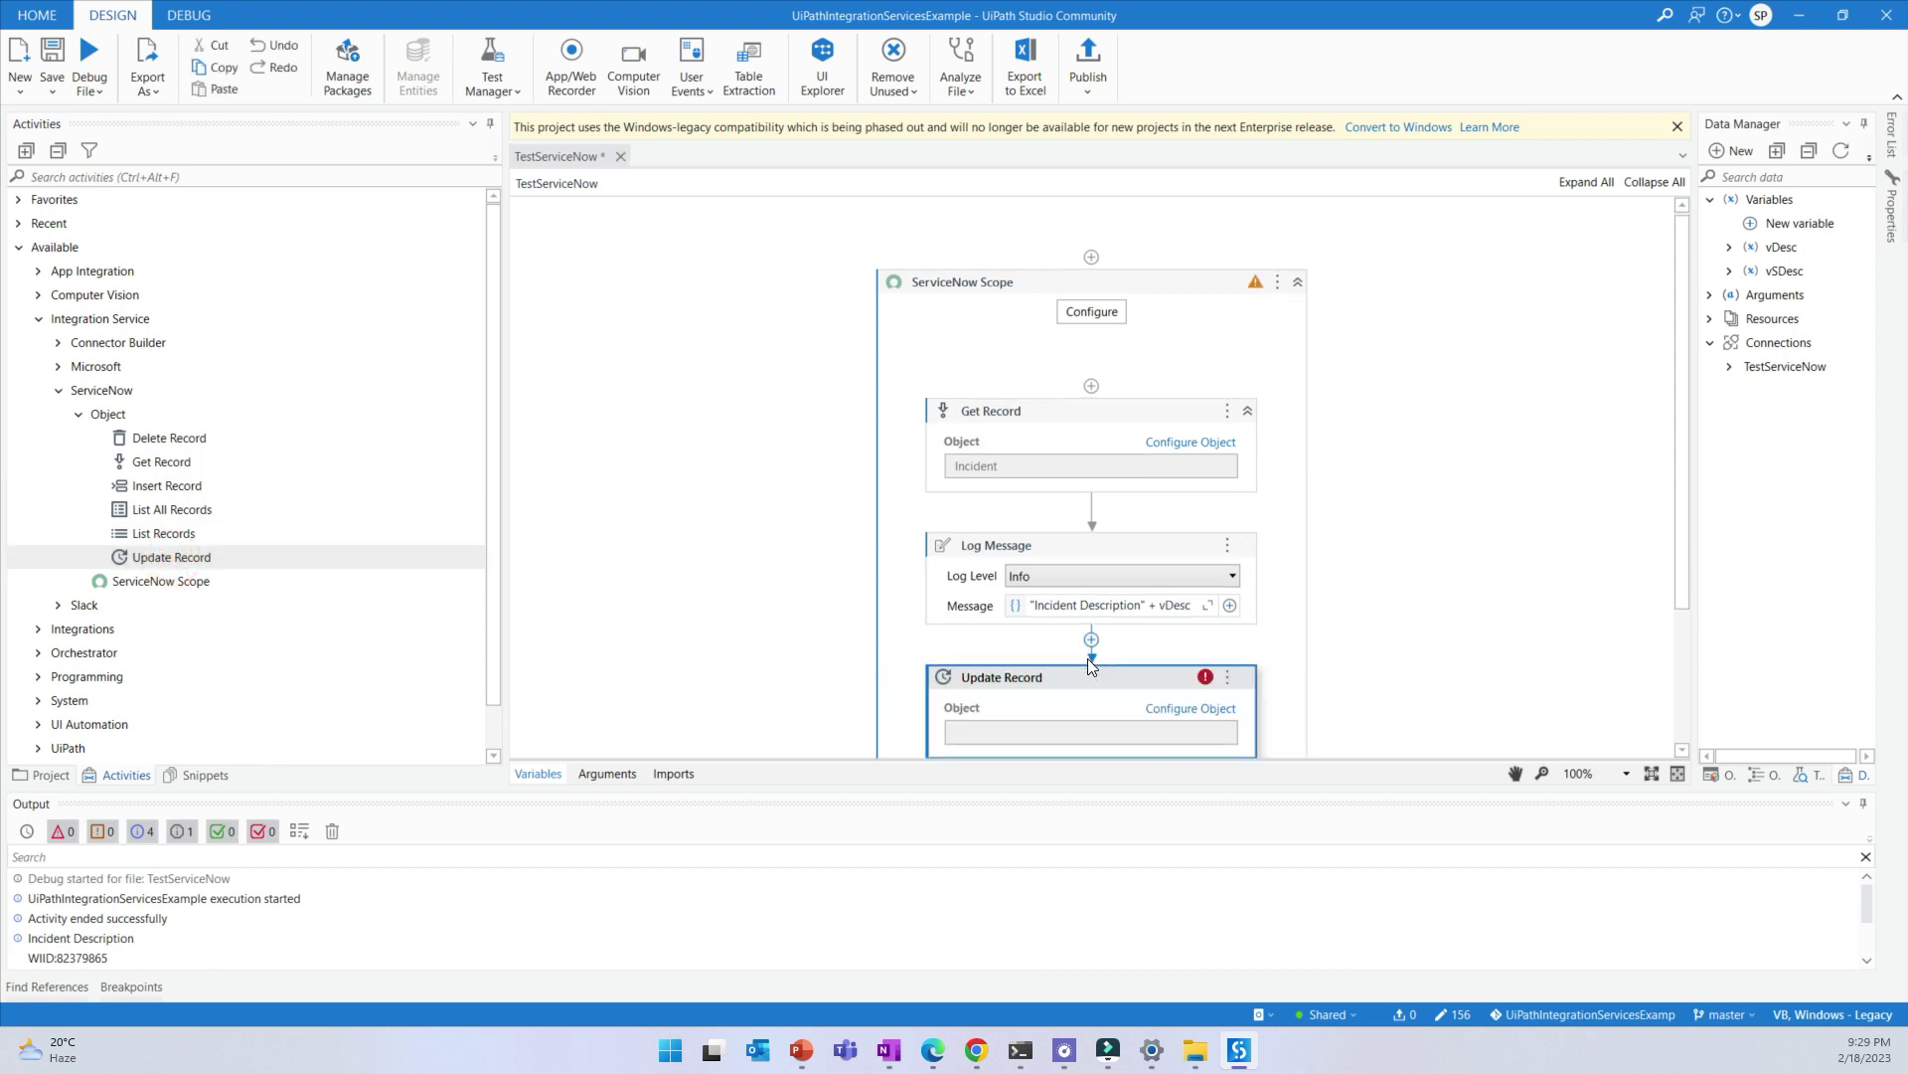
pyautogui.click(1173, 660)
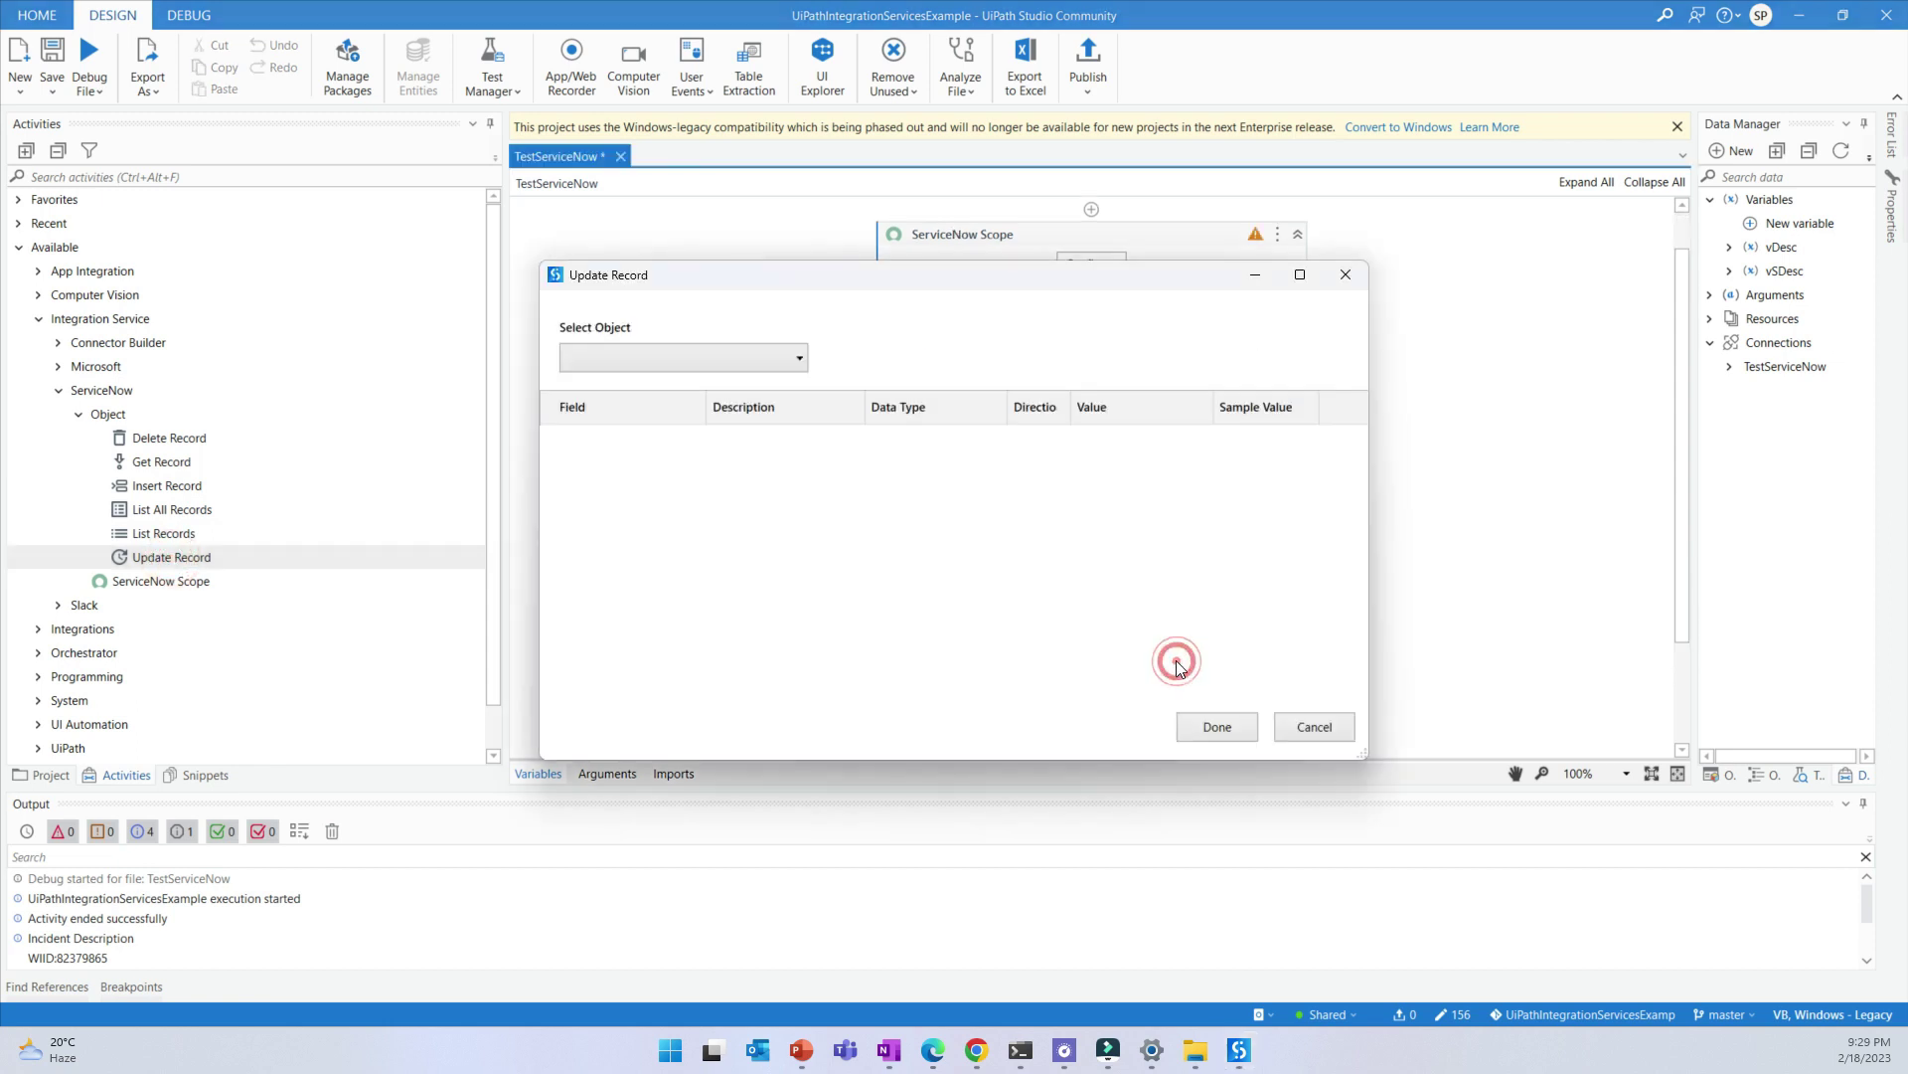
pyautogui.click(640, 358)
pyautogui.write('incident')
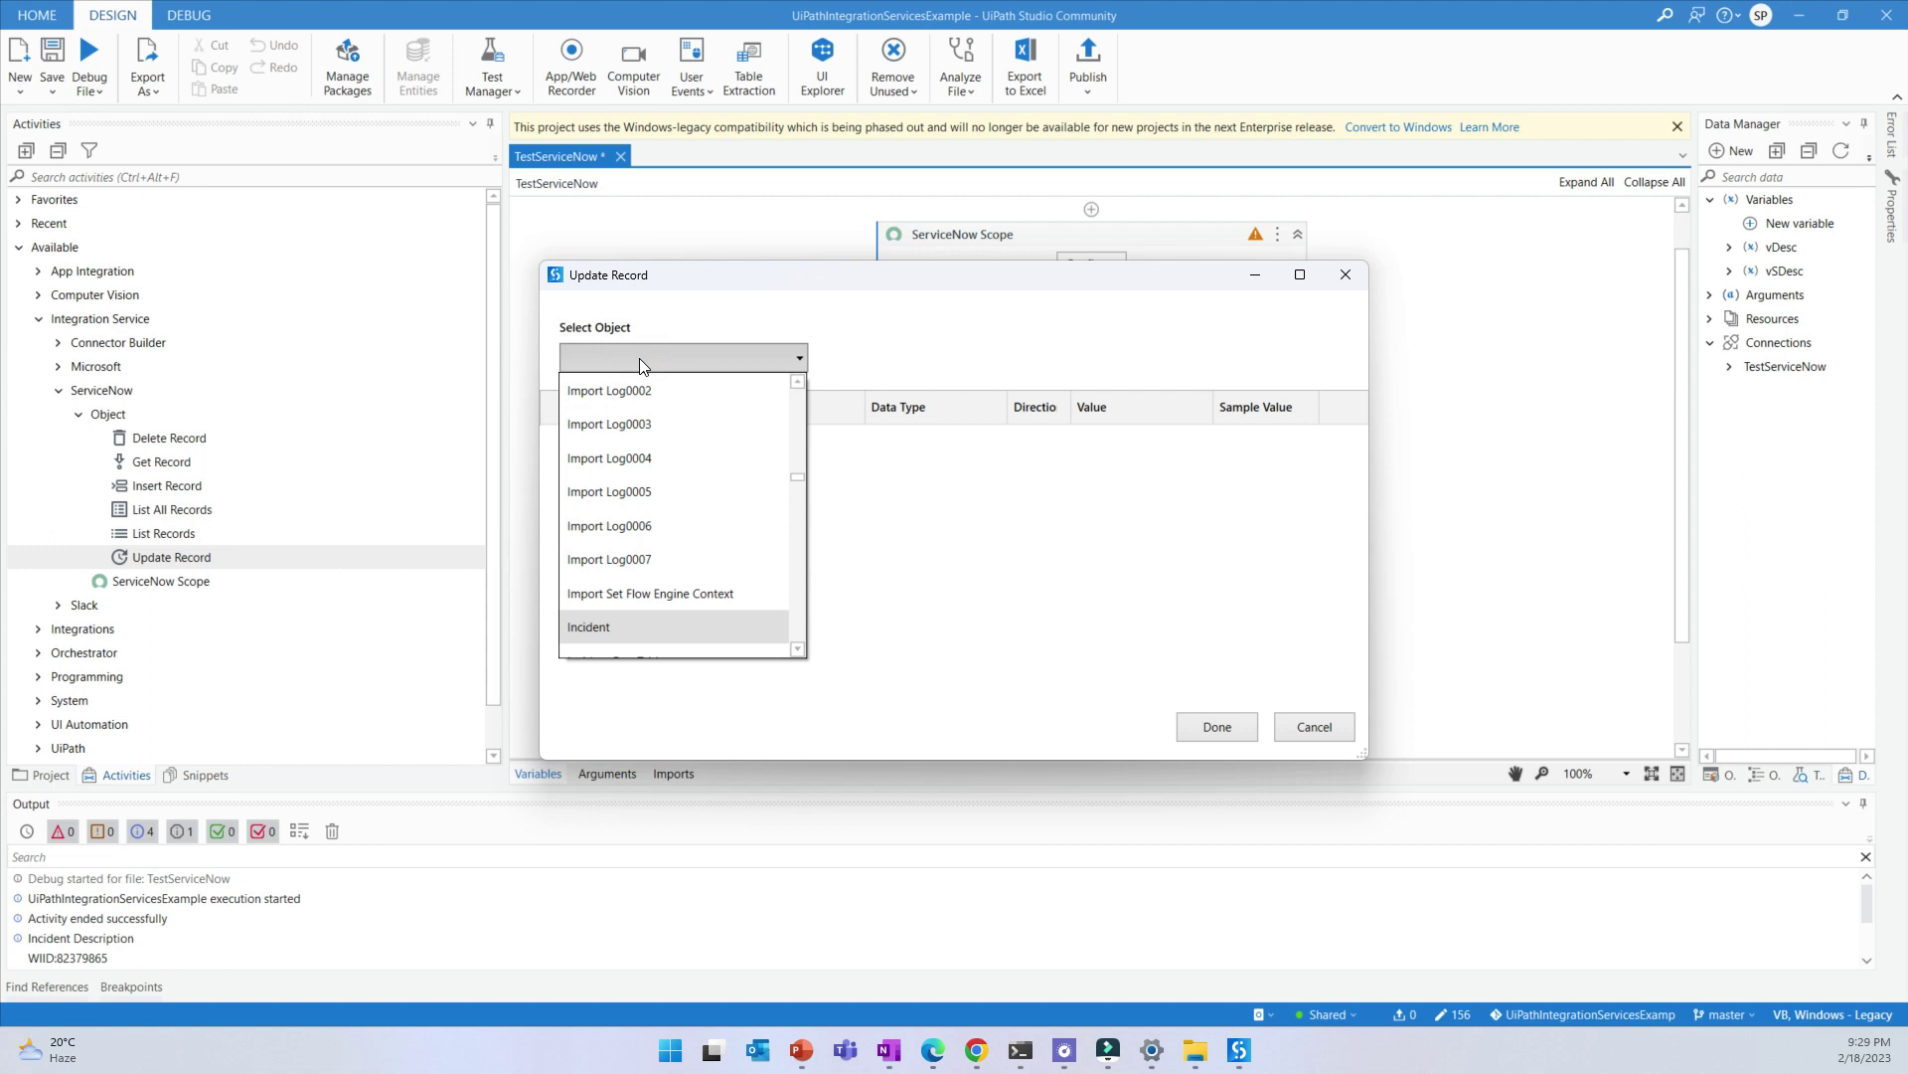
pyautogui.click(647, 626)
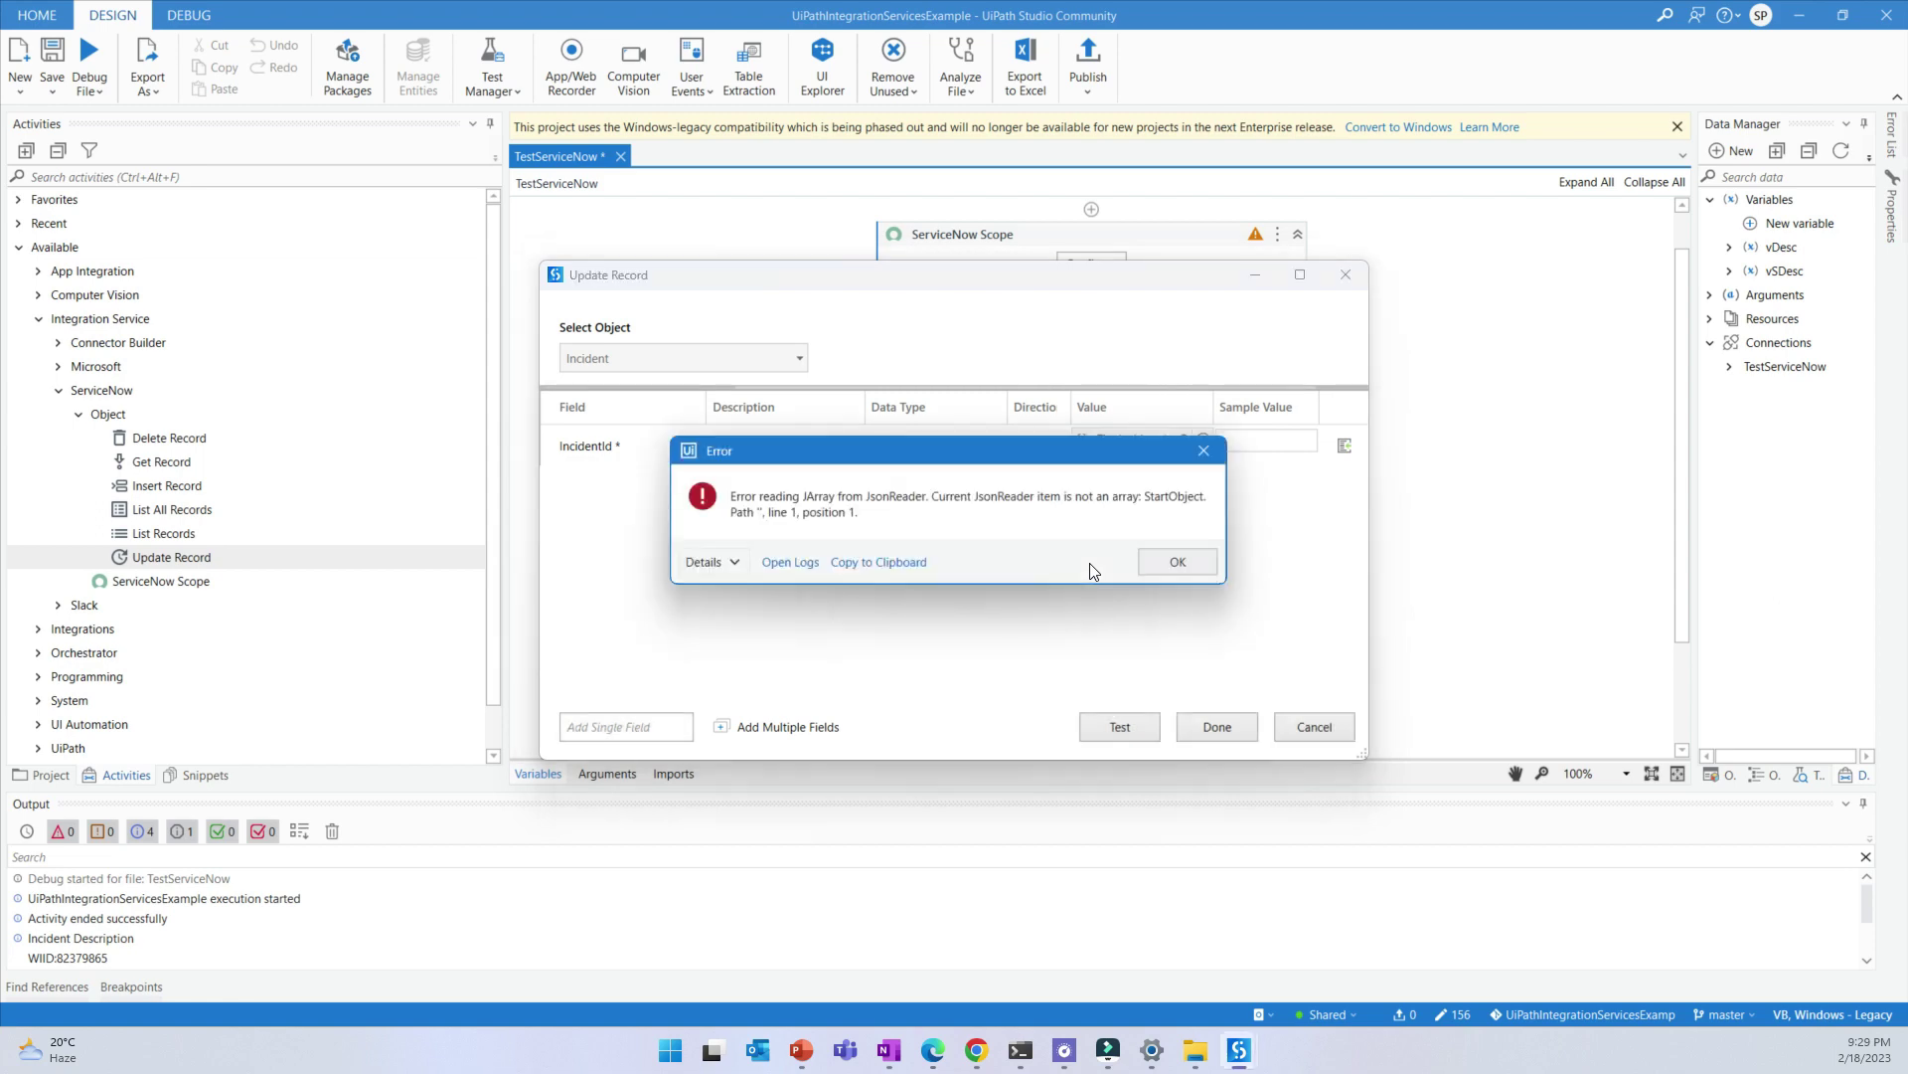
pyautogui.click(736, 562)
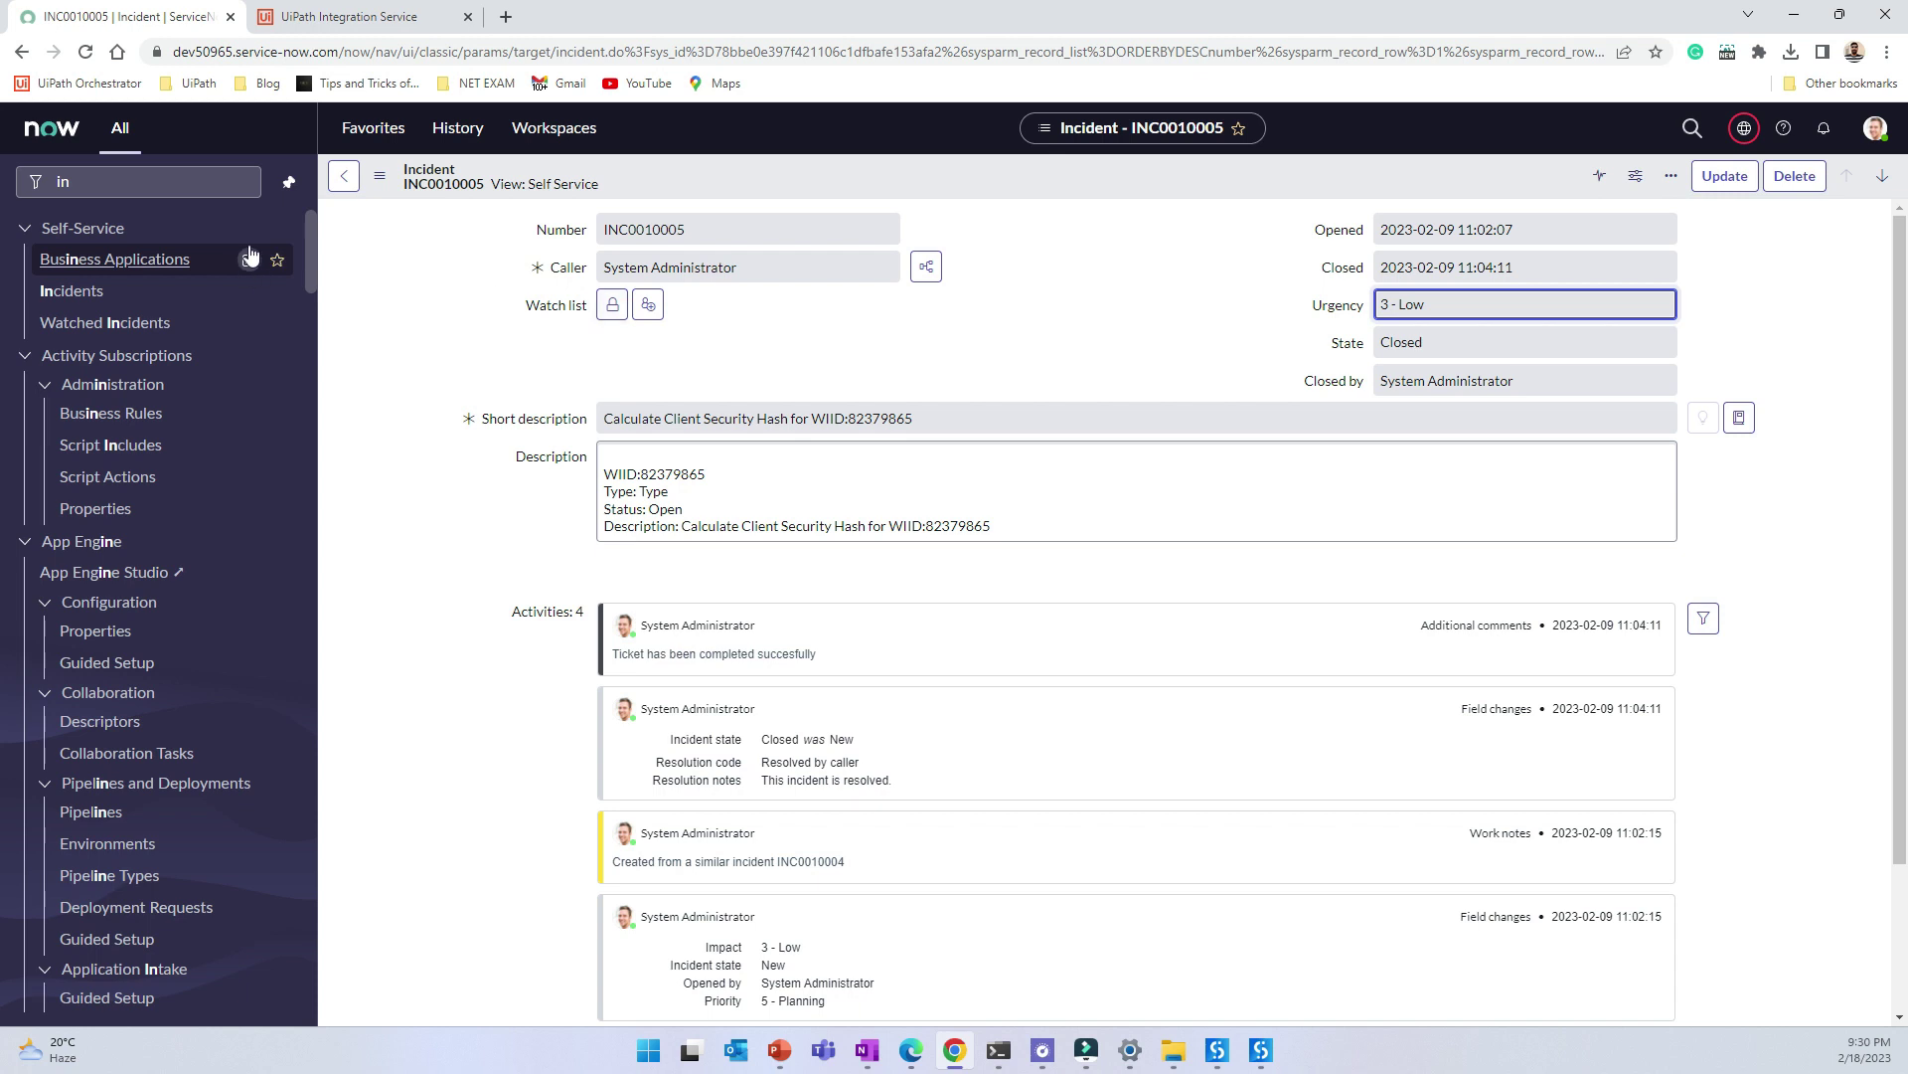
# Copy the sys_id of incident INC0010005 in ServiceNow and return to UiPath Studio
pyautogui.click(380, 179)
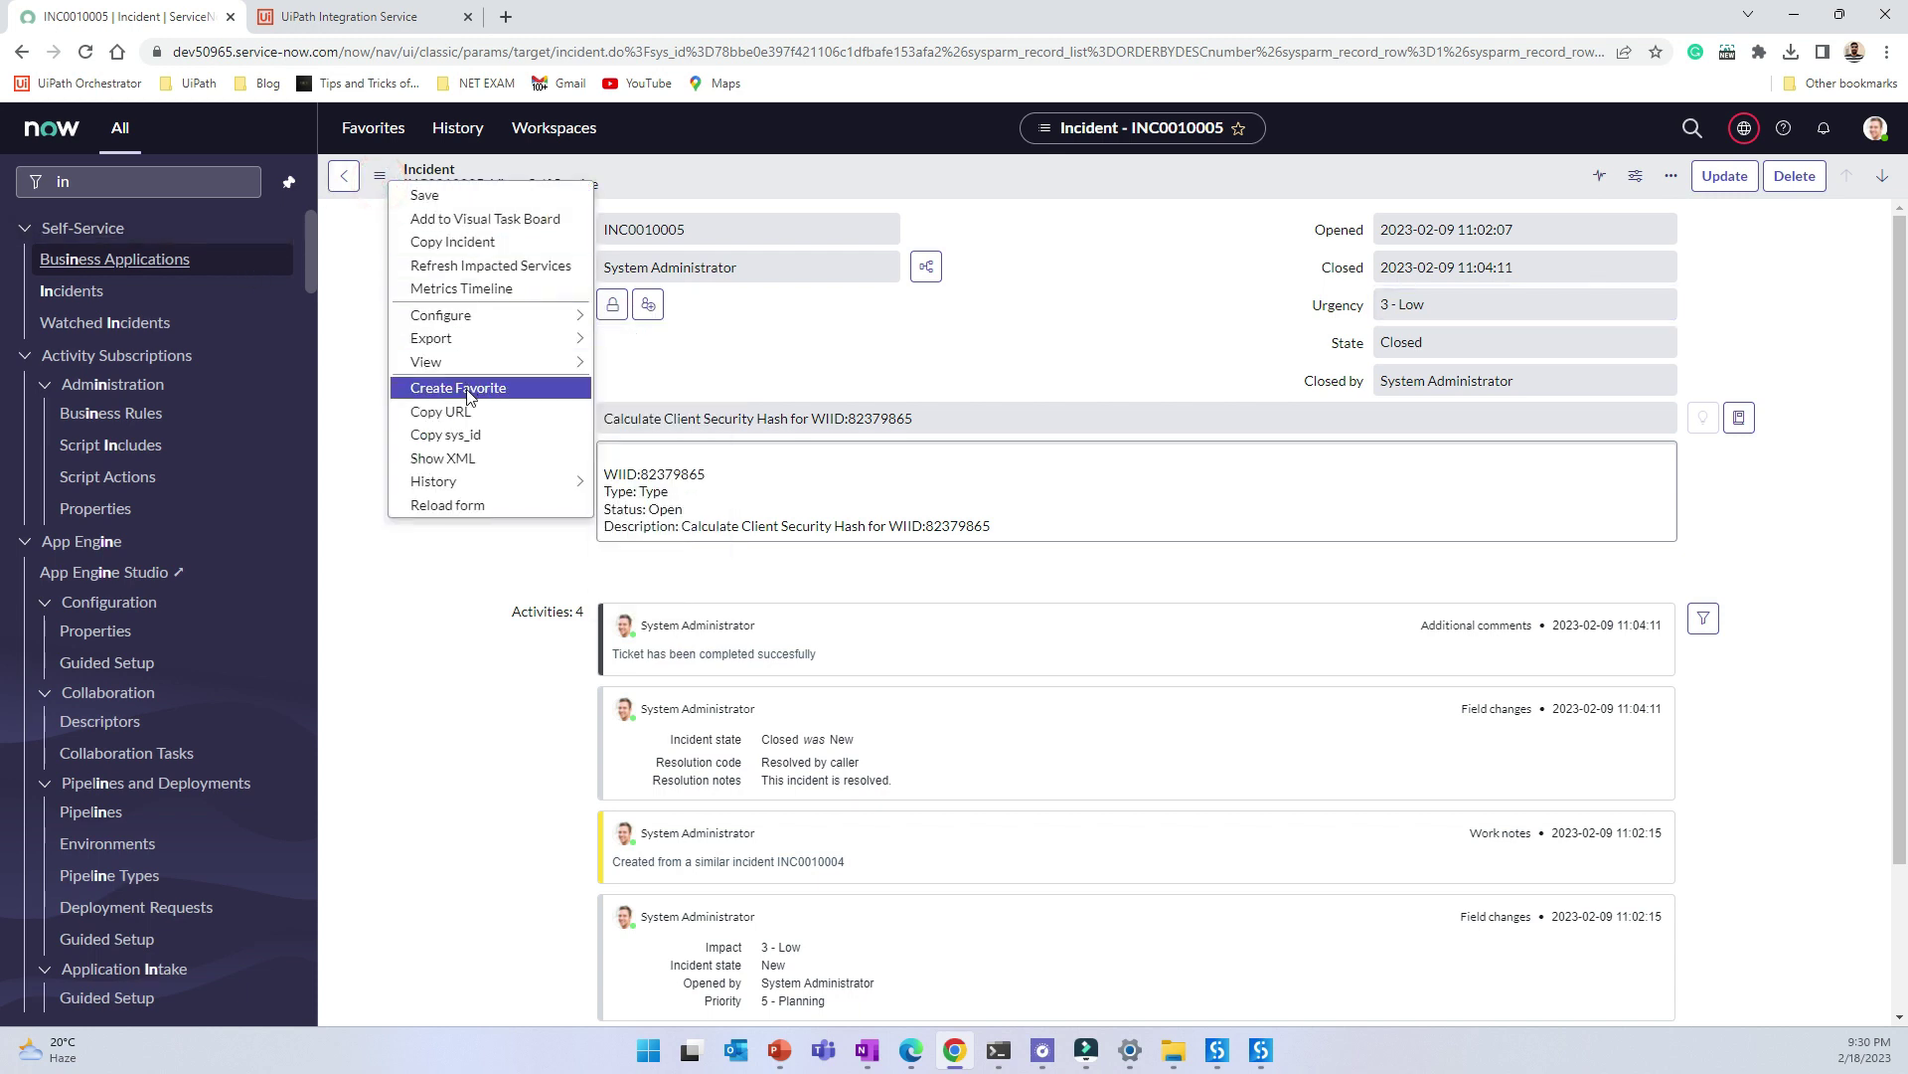
pyautogui.click(484, 435)
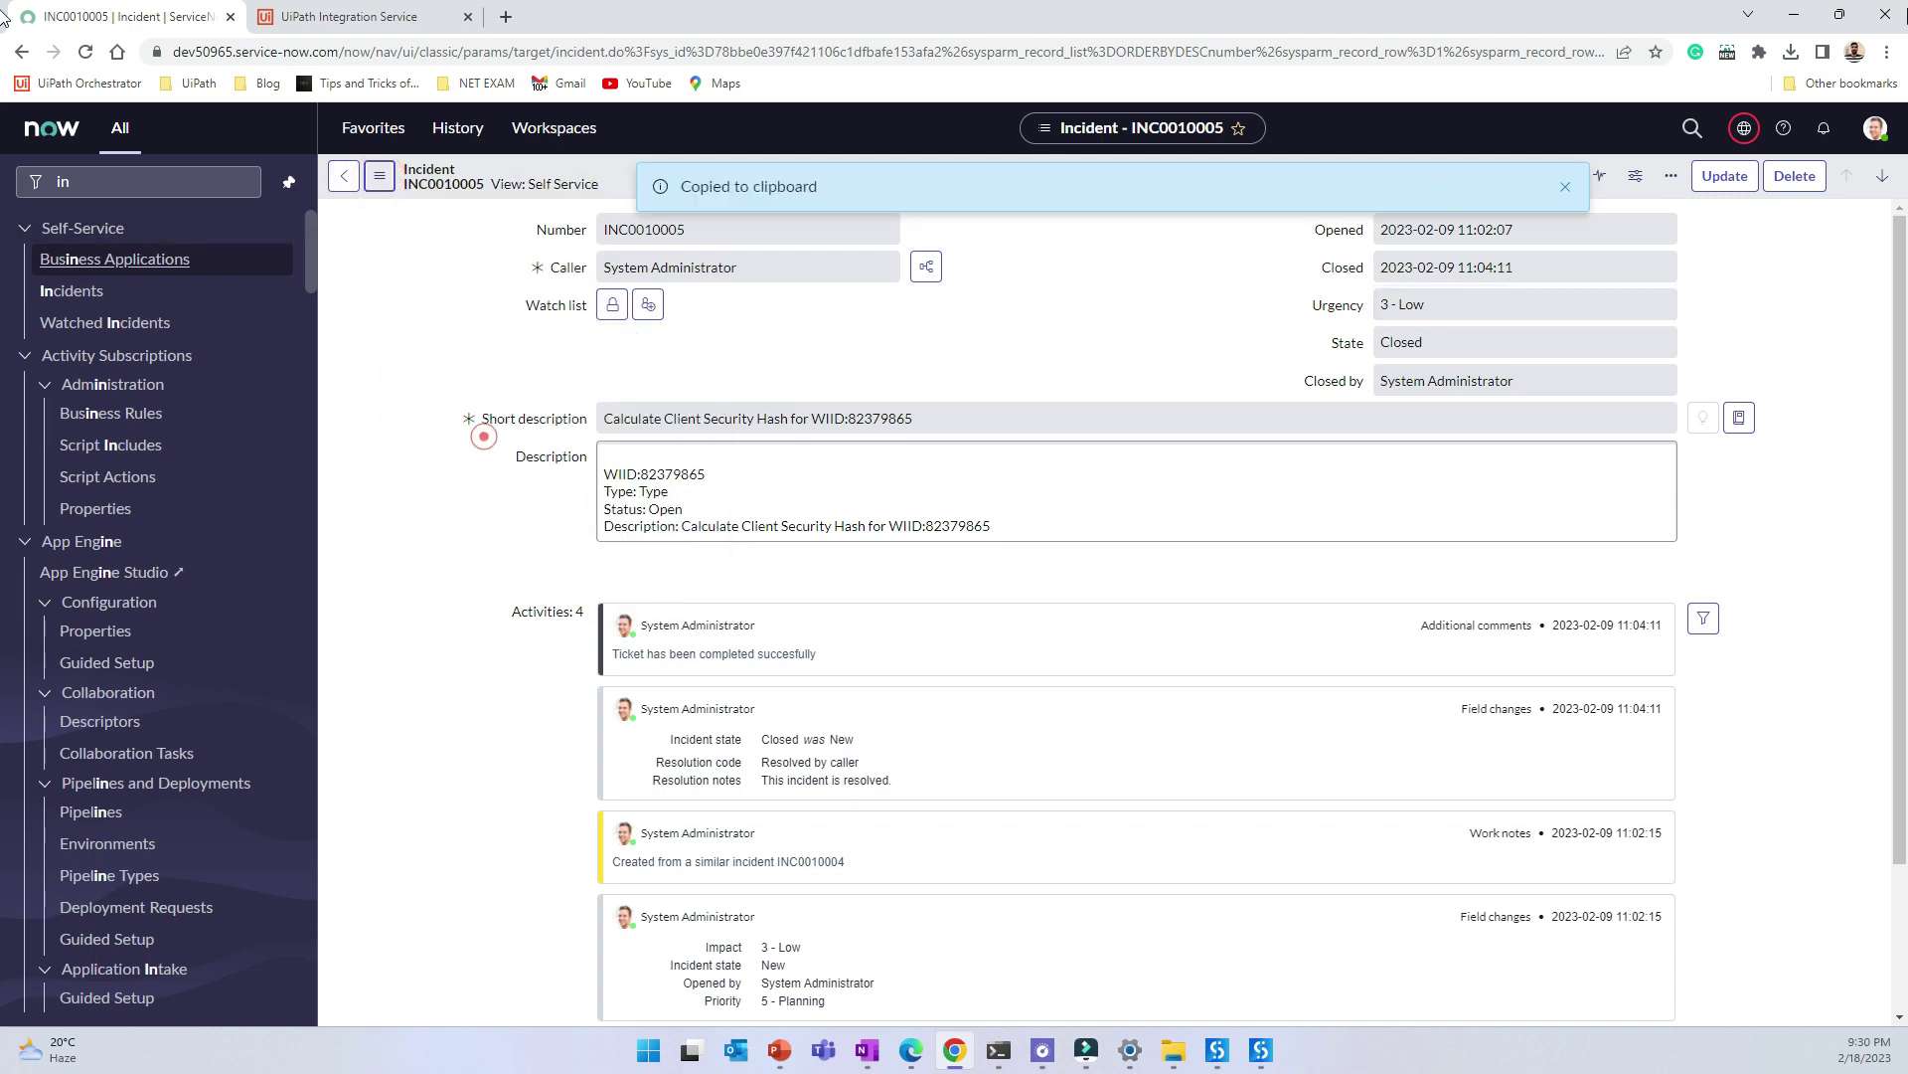
pyautogui.click(1795, 22)
# Cancel the Update Record configuration and discard its unsaved changes
pyautogui.click(1115, 441)
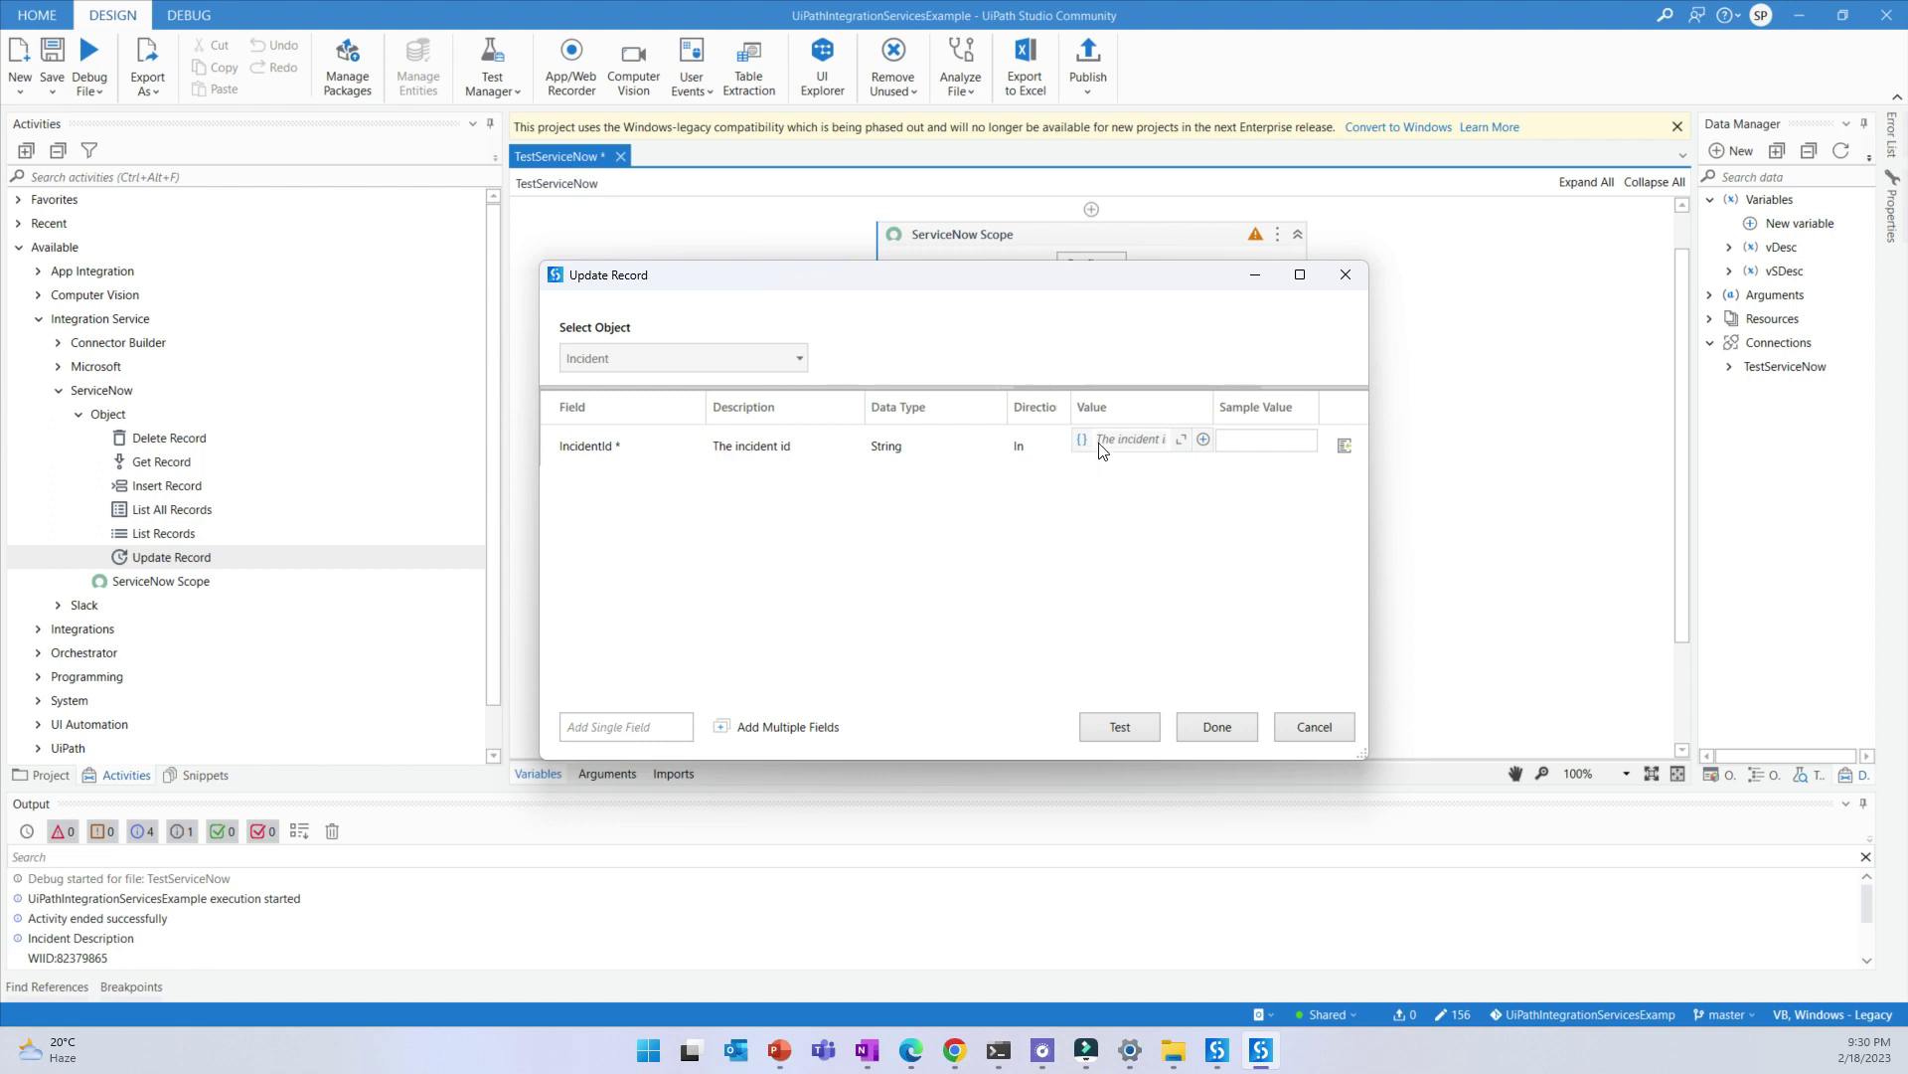
pyautogui.click(985, 280)
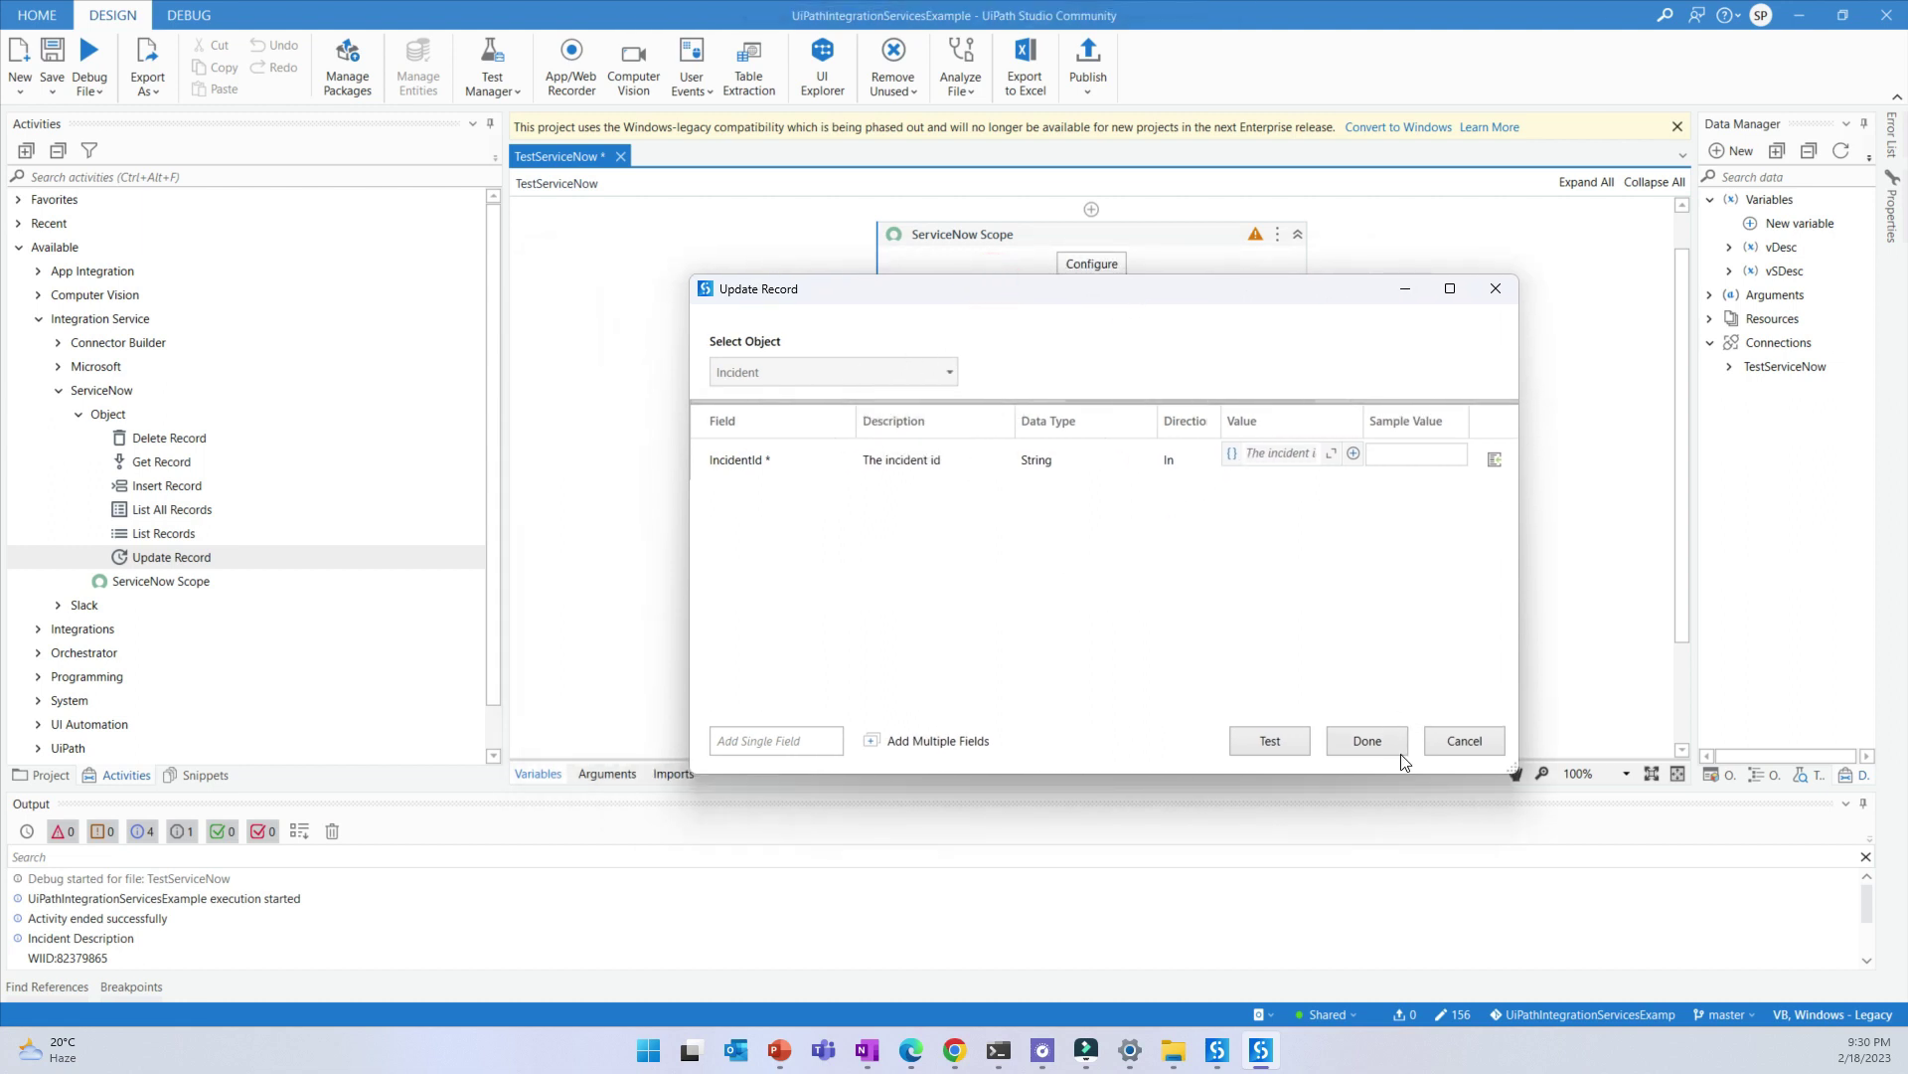
pyautogui.click(1469, 743)
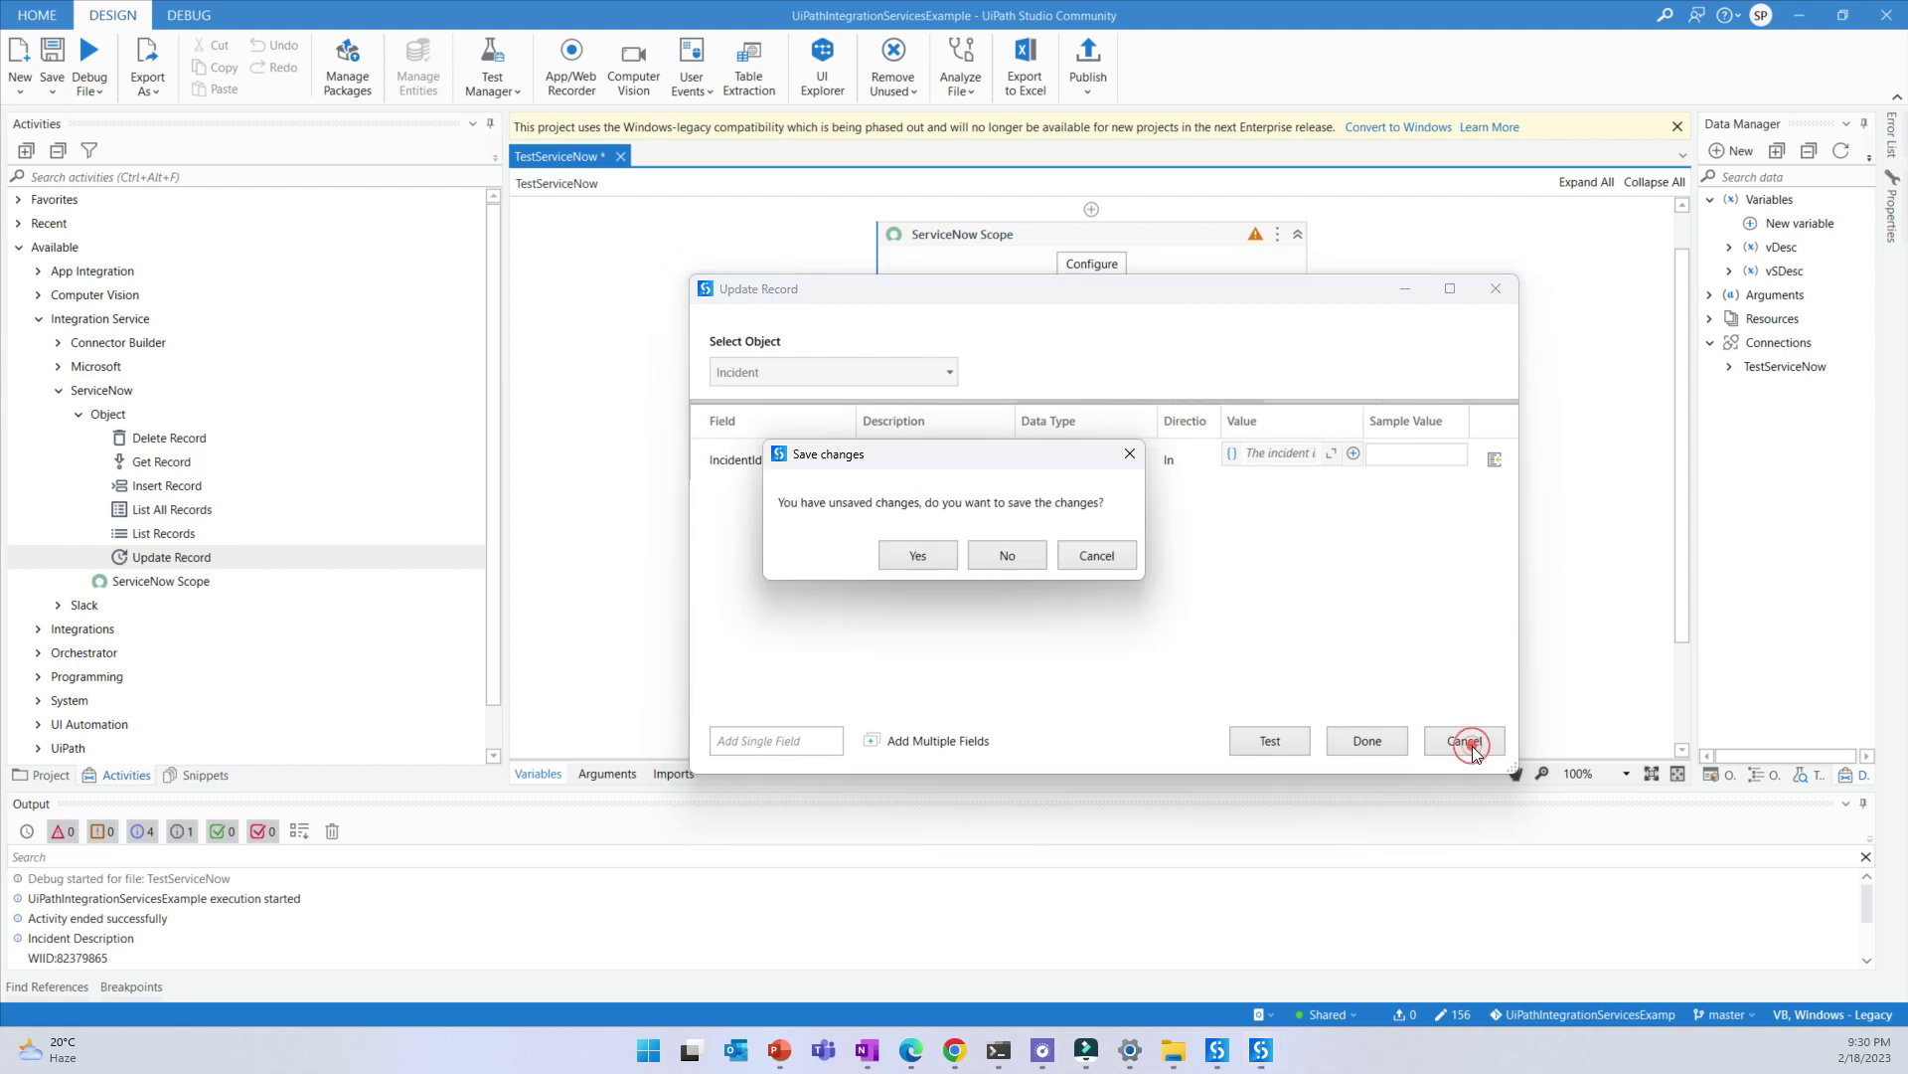
pyautogui.click(1006, 555)
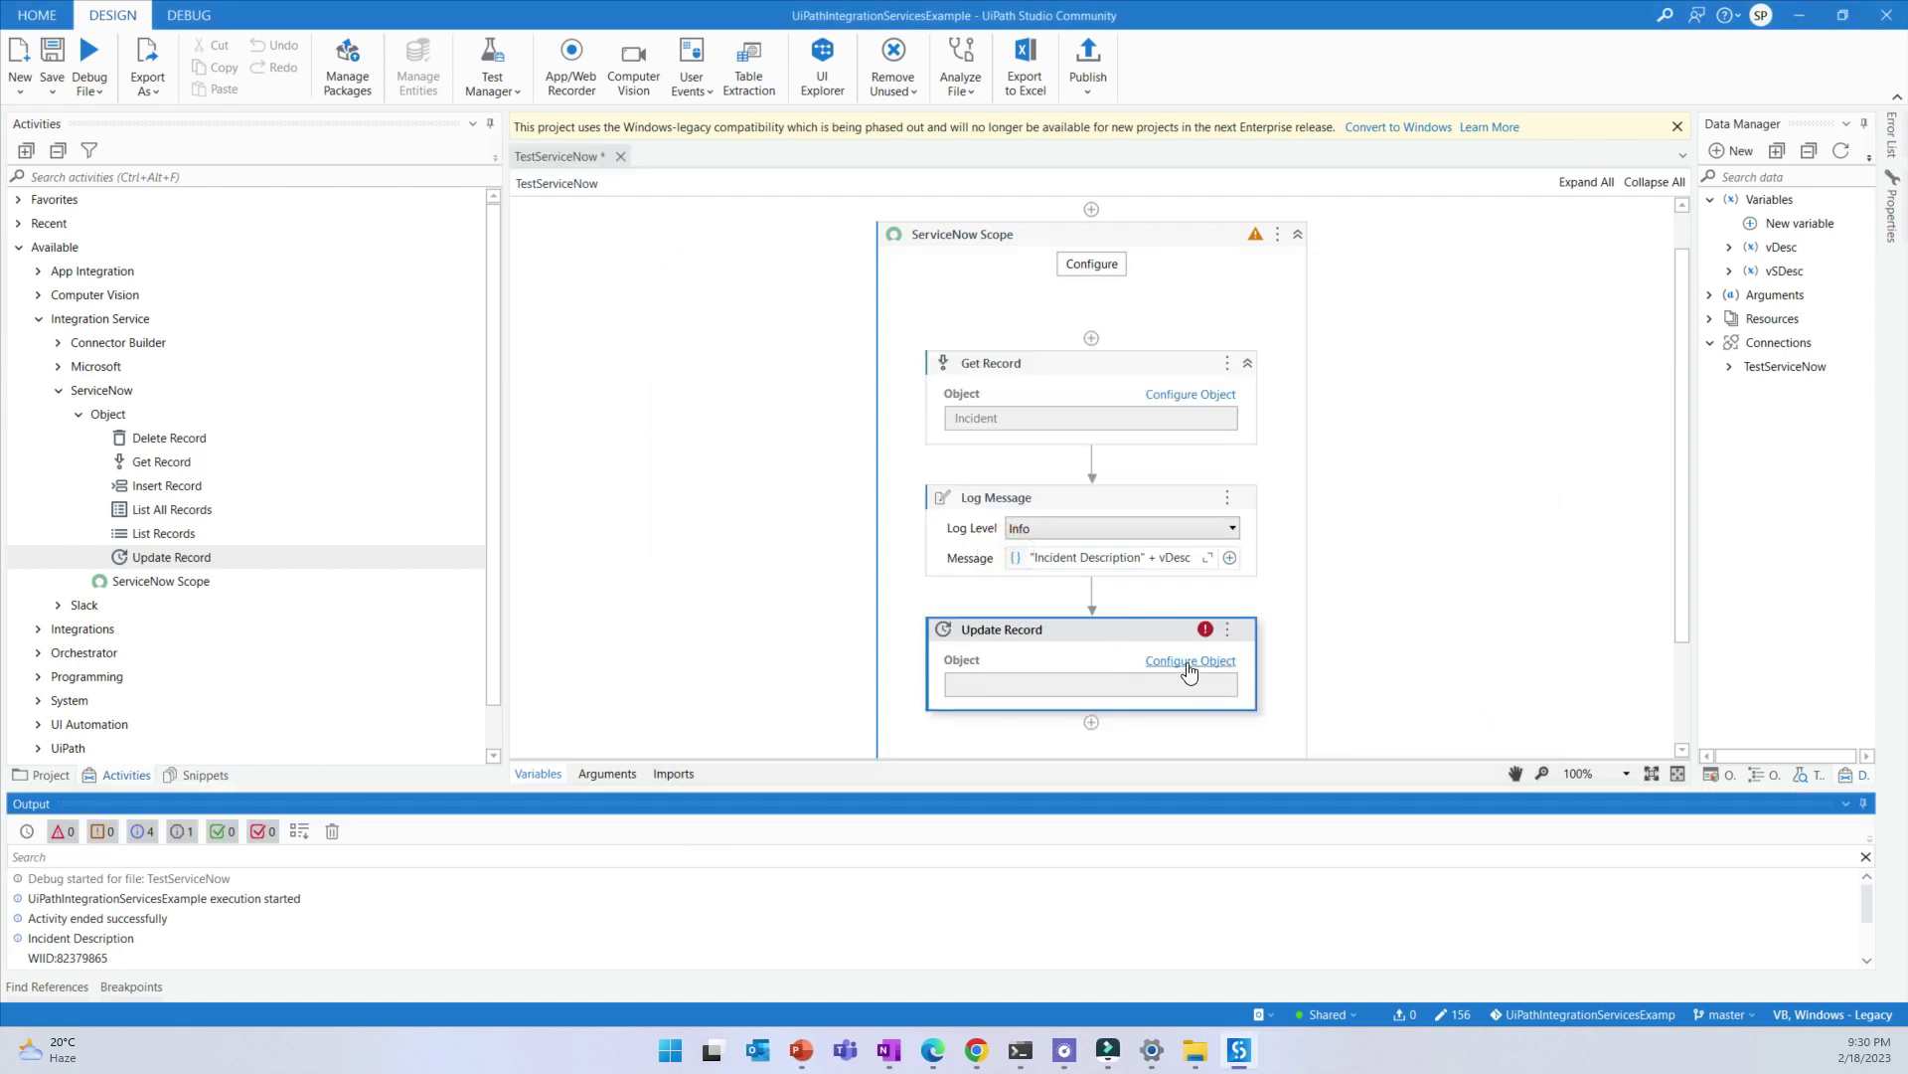
# Reopen the Update Record activity's object configuration and select Incident as its object
pyautogui.click(1183, 660)
pyautogui.click(760, 355)
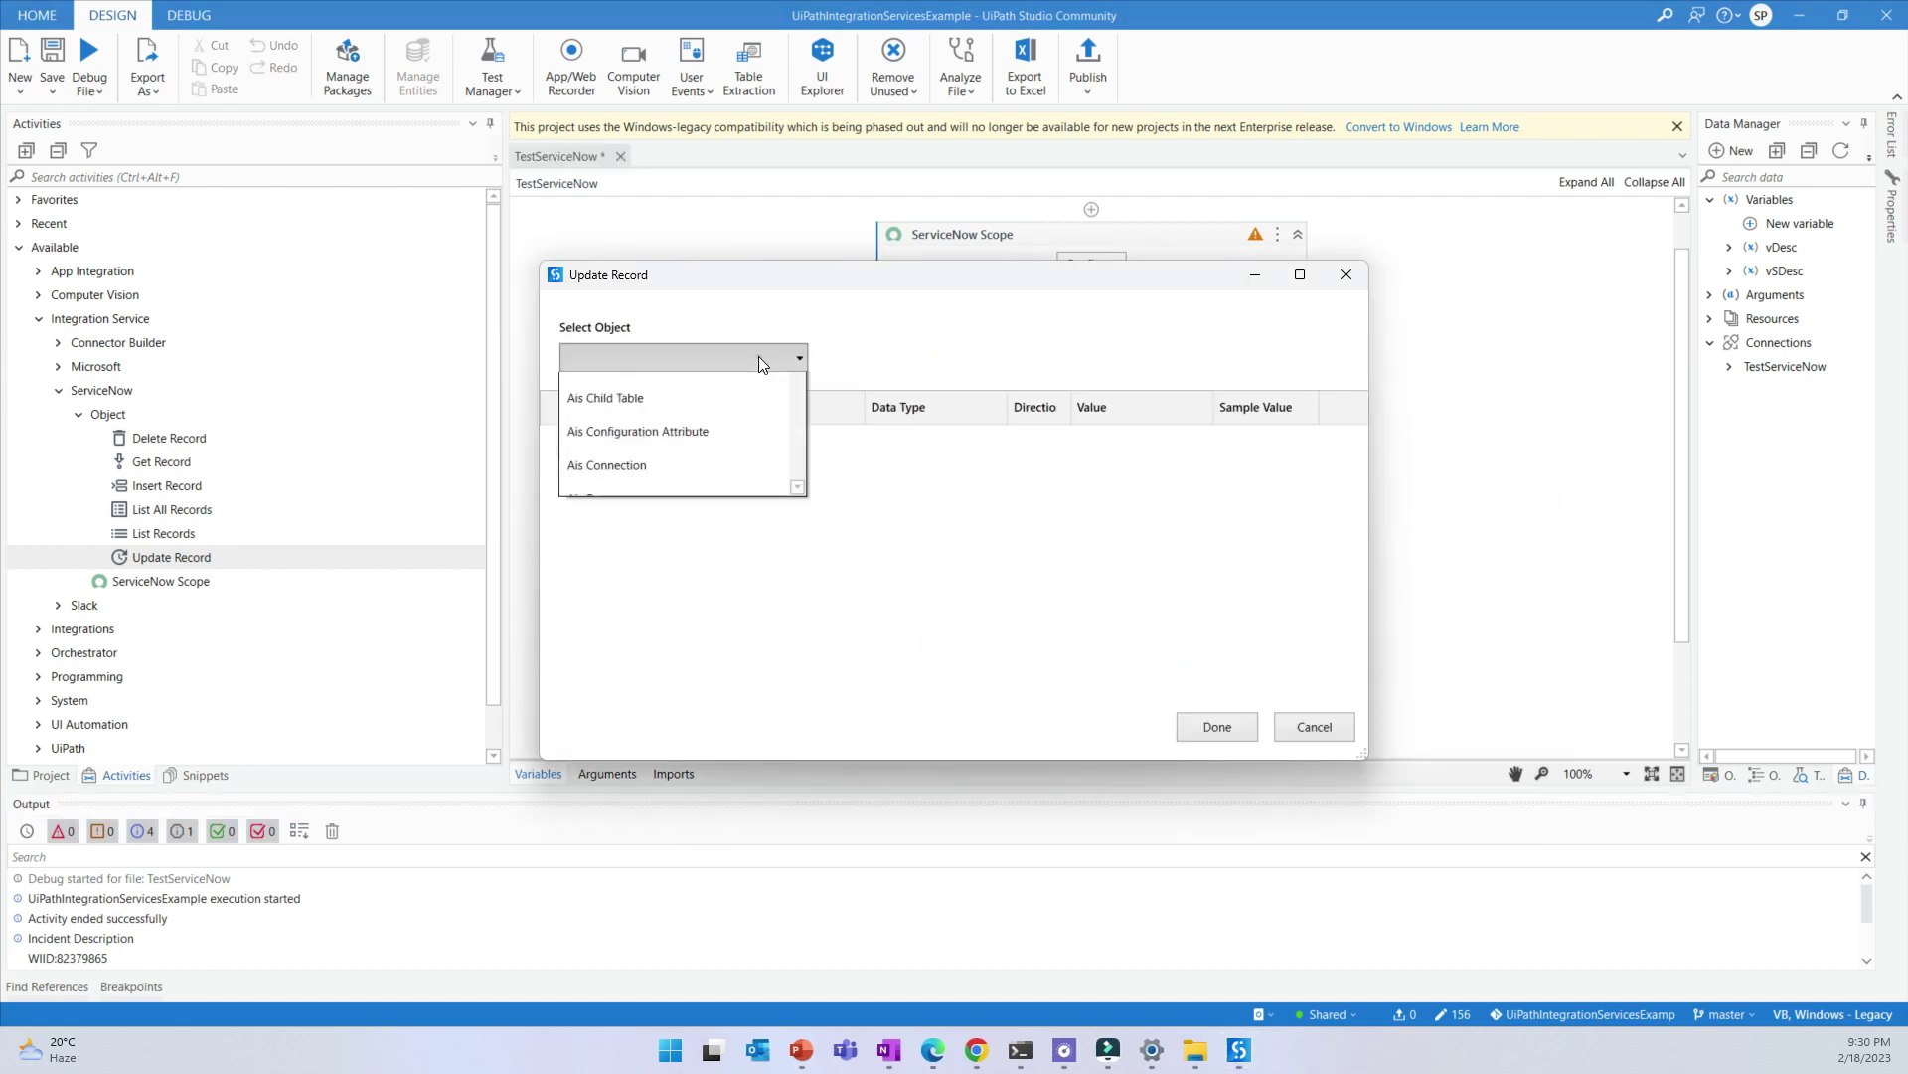
pyautogui.write('inc')
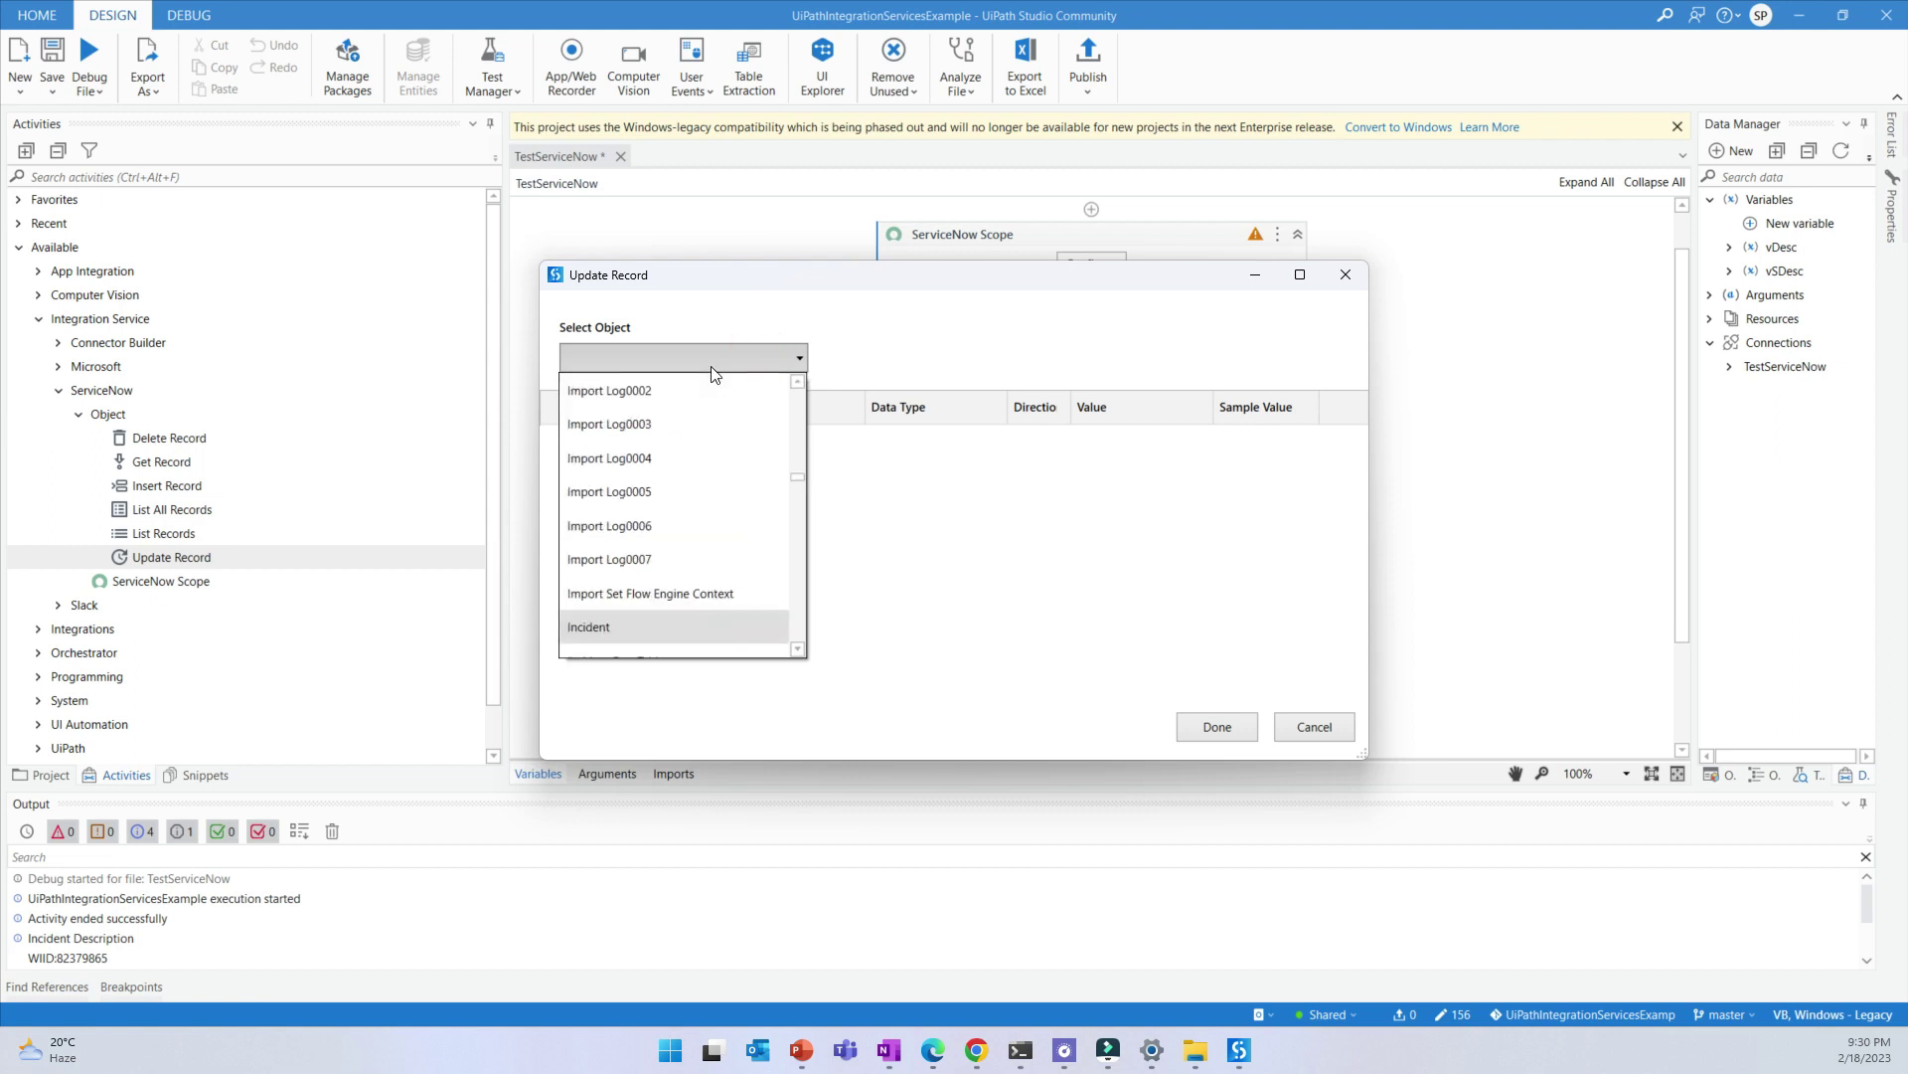
pyautogui.click(654, 627)
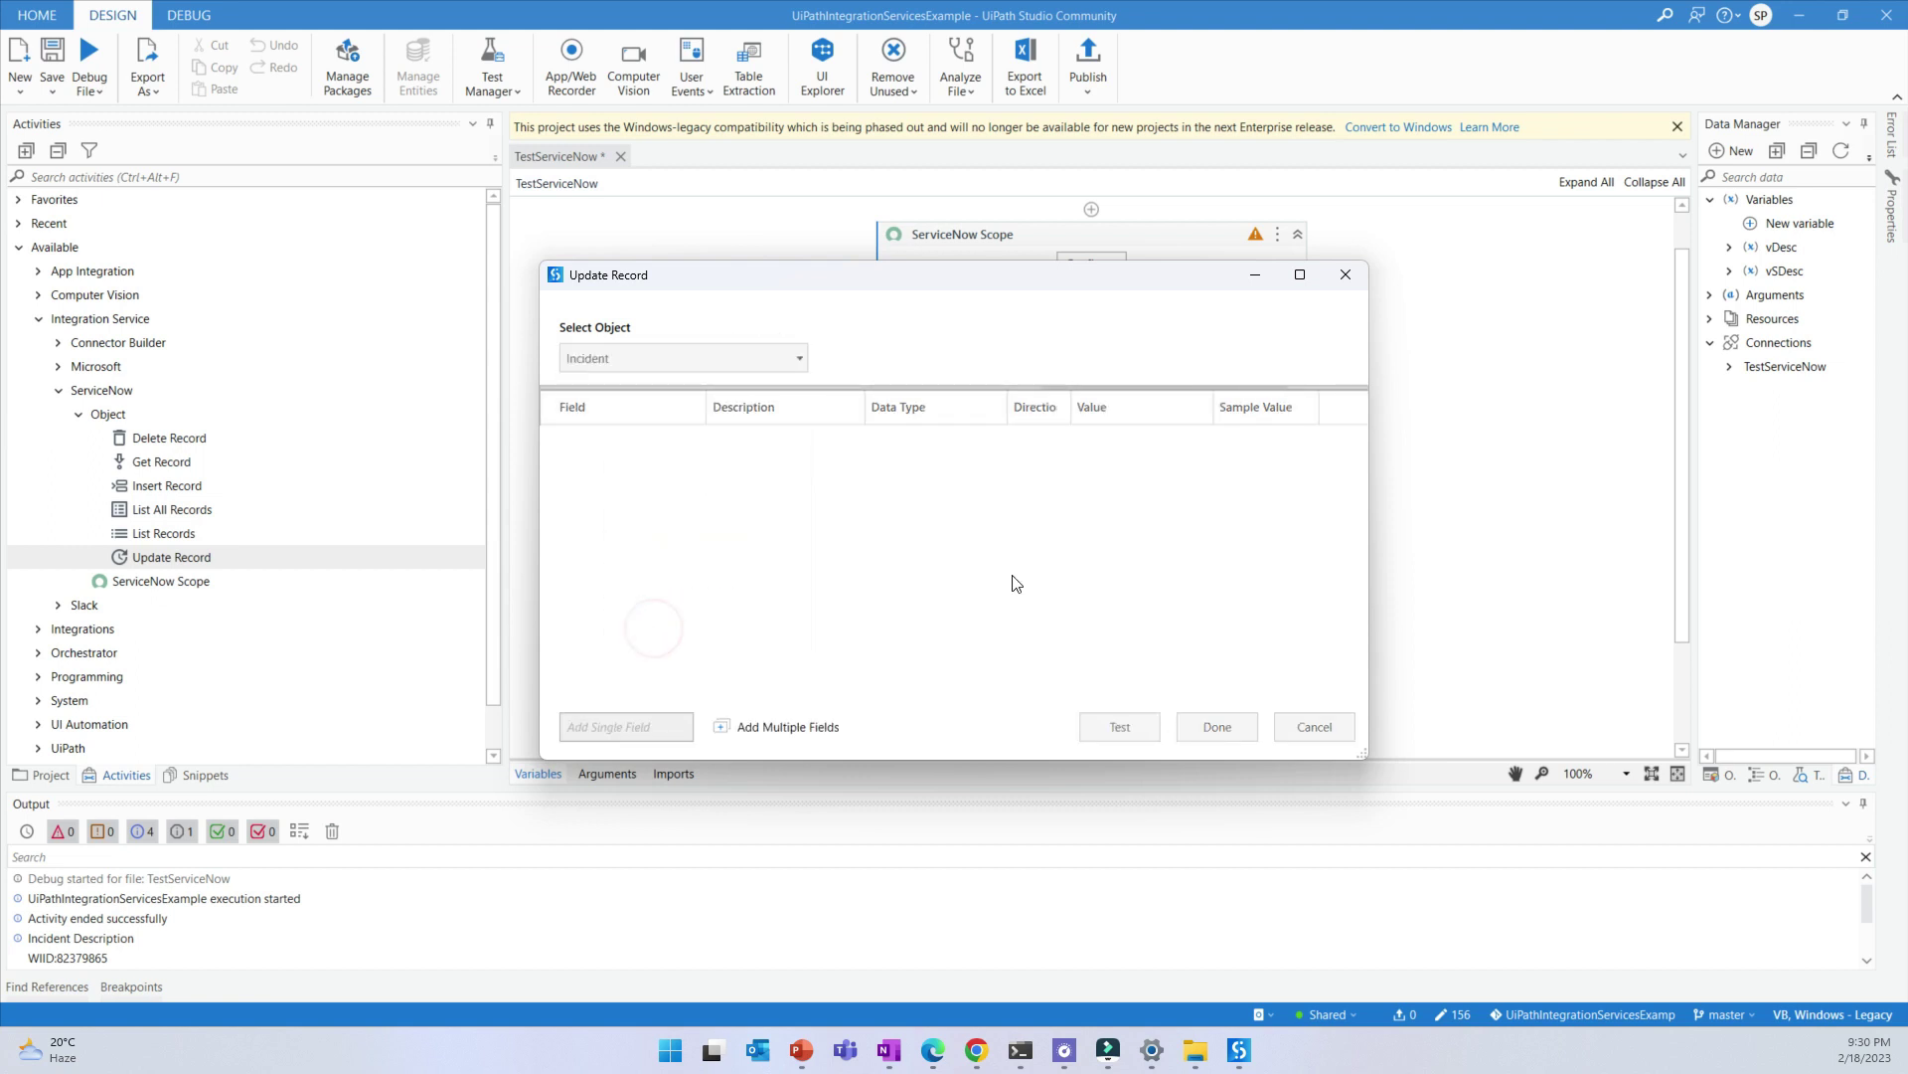
pyautogui.click(1124, 442)
pyautogui.click(1171, 558)
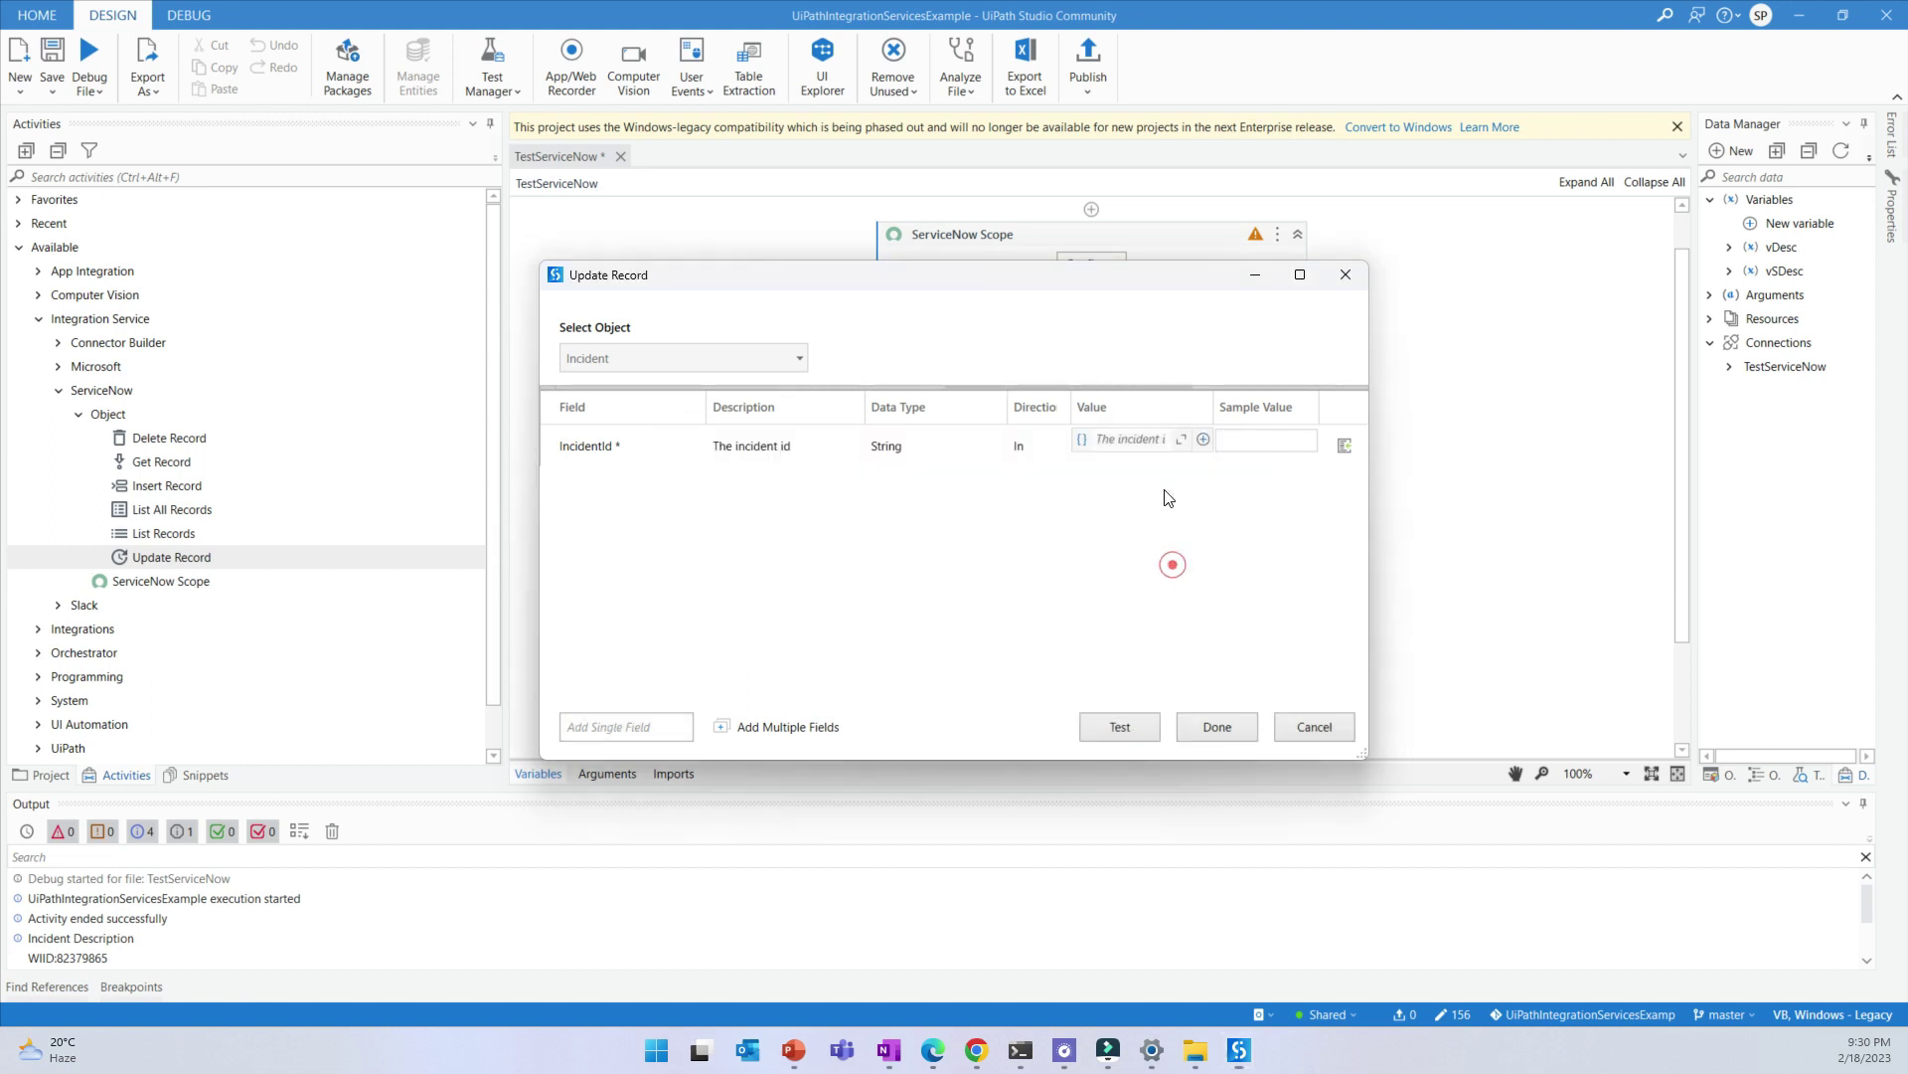
pyautogui.click(1121, 443)
pyautogui.click(1181, 438)
pyautogui.moveTo(797, 276); pyautogui.dragTo(869, 268)
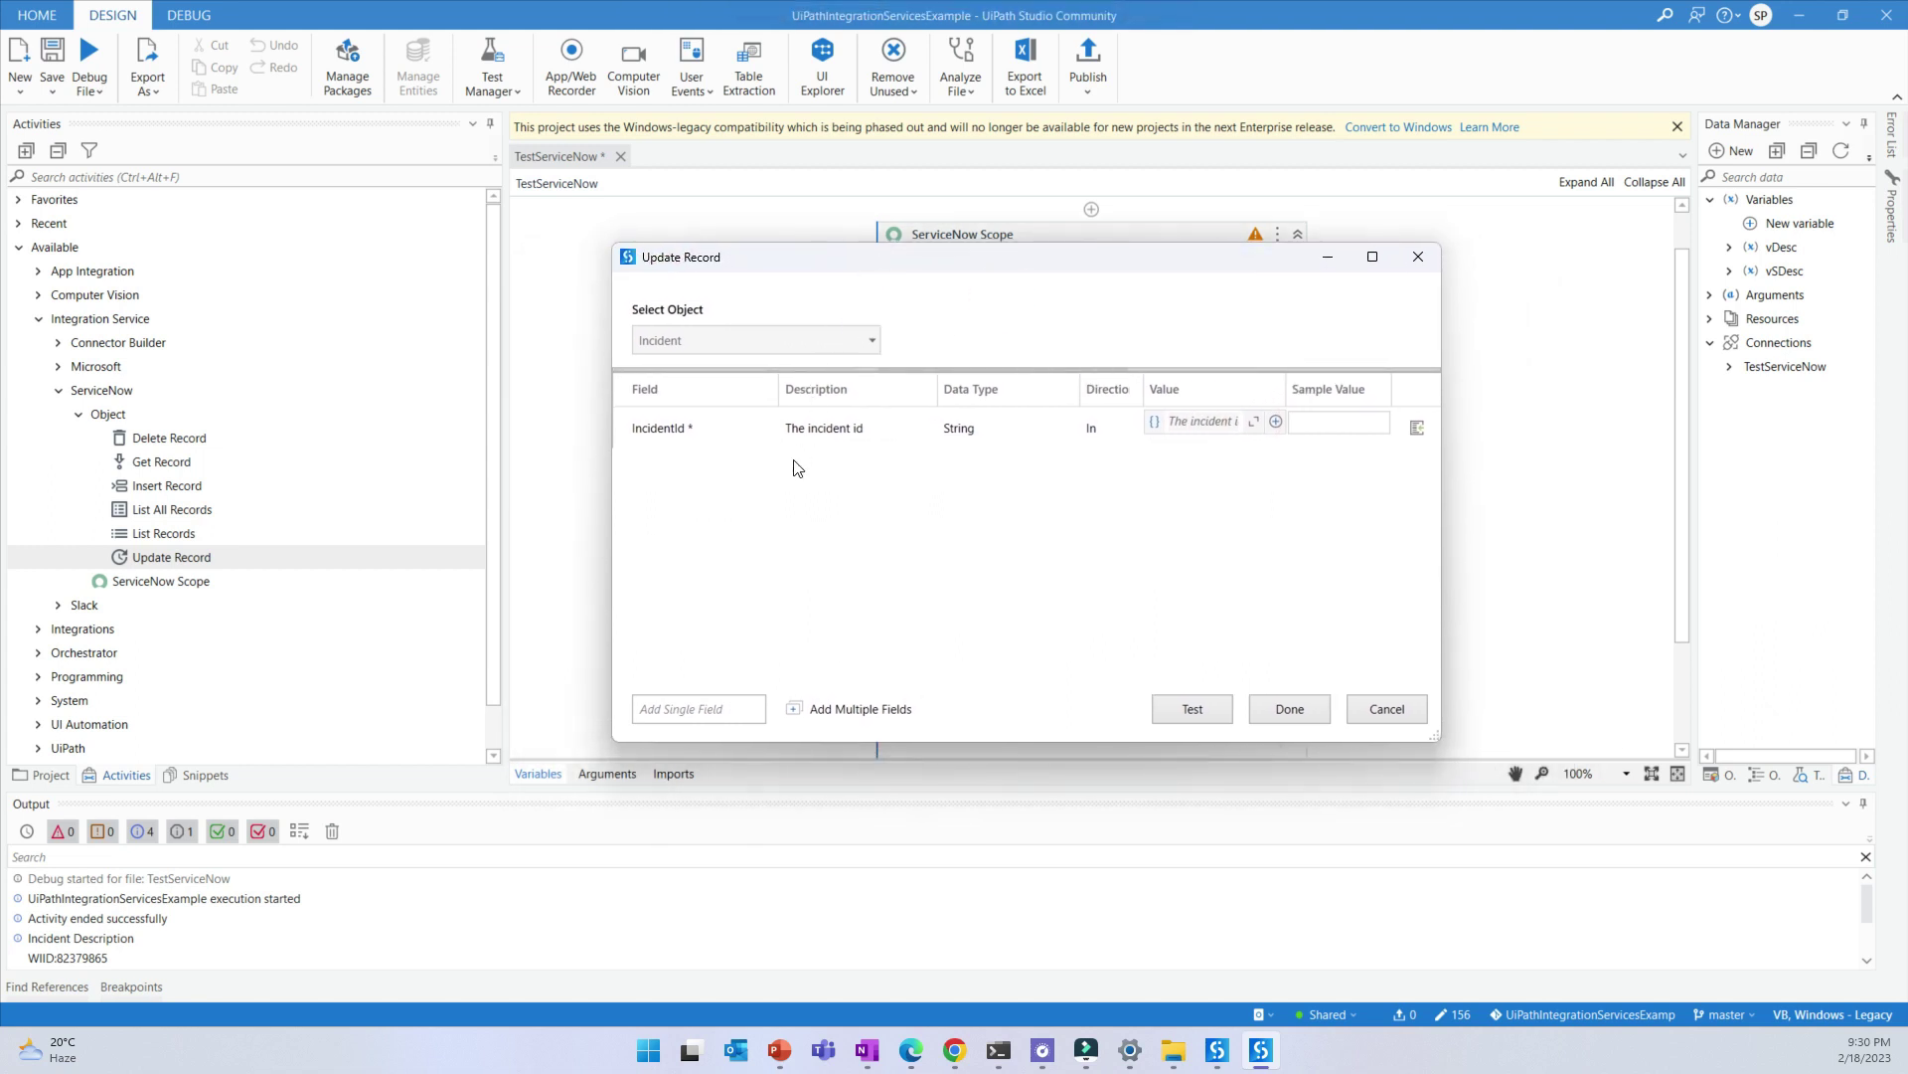
# Start adding multiple fields to the Incident update and select the Close notes field
pyautogui.click(843, 710)
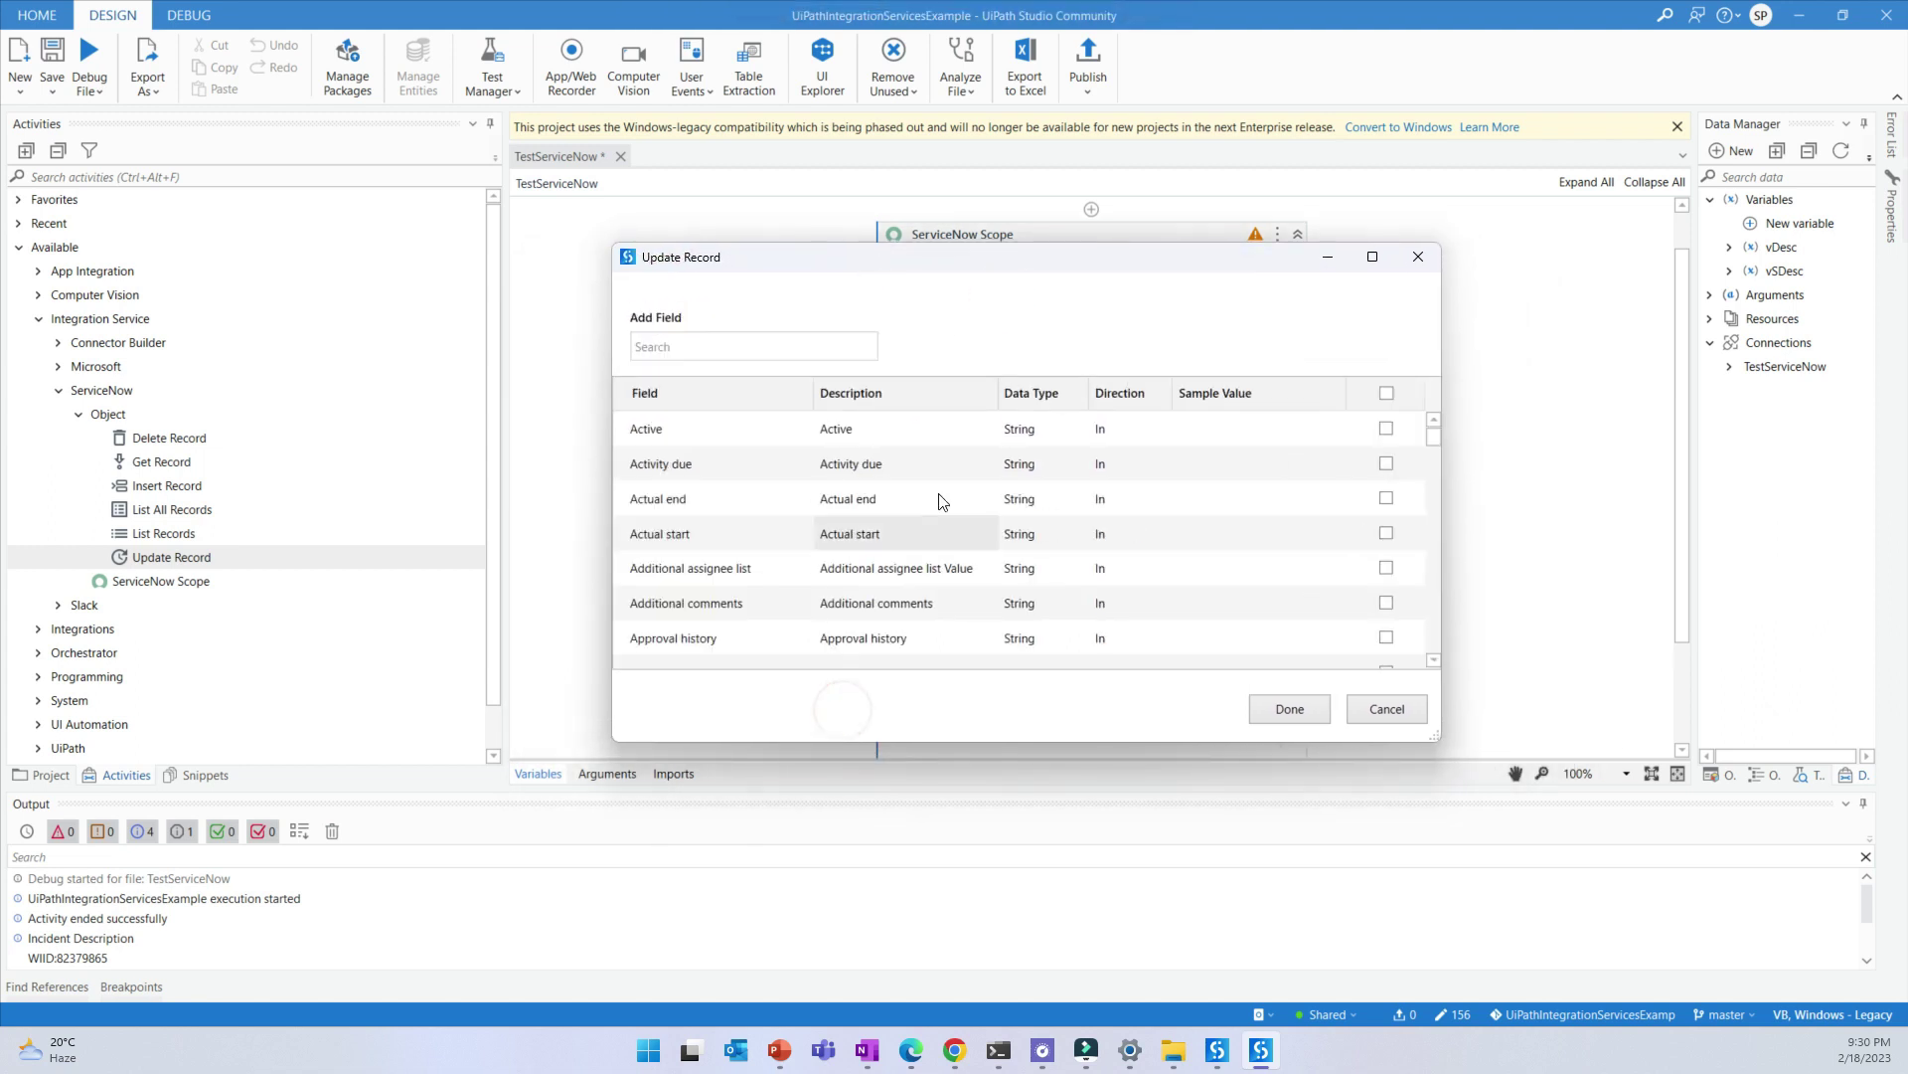
pyautogui.scroll(-2, 749, 556)
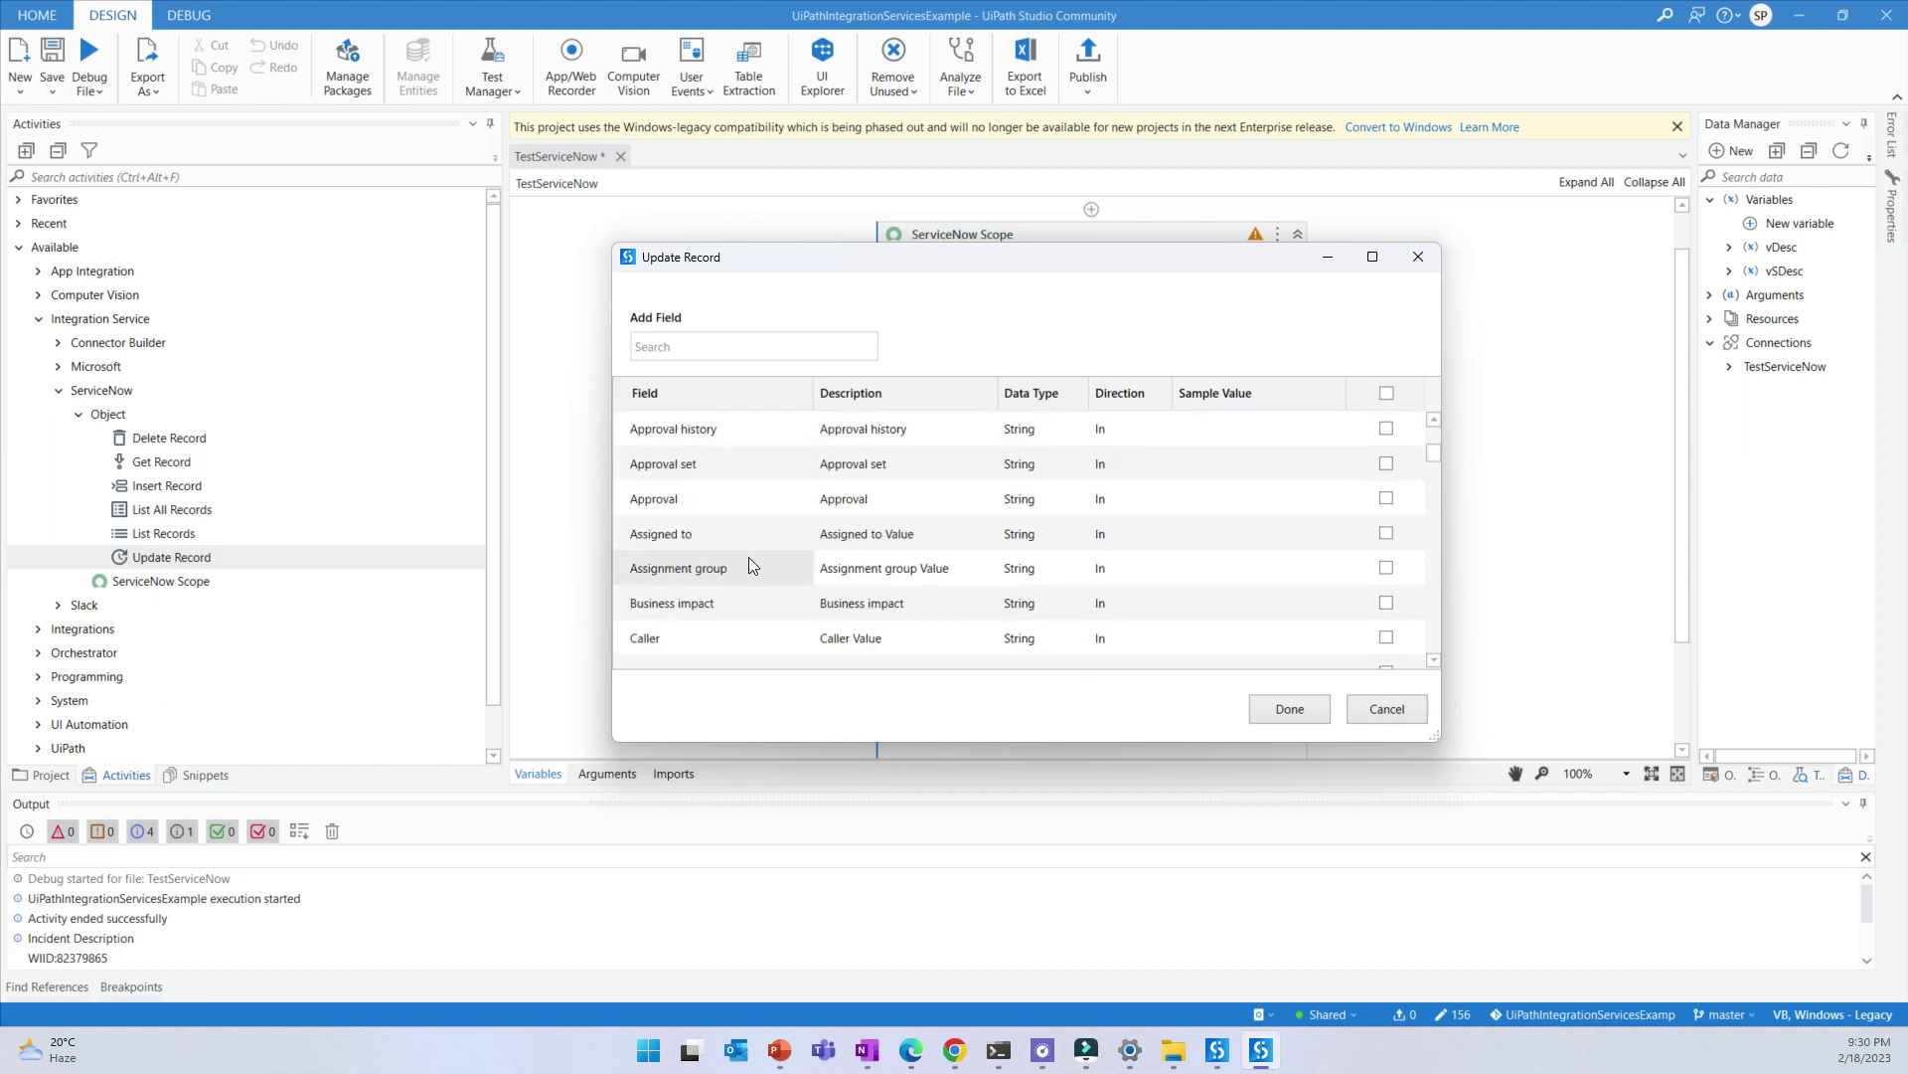
pyautogui.scroll(-2, 750, 567)
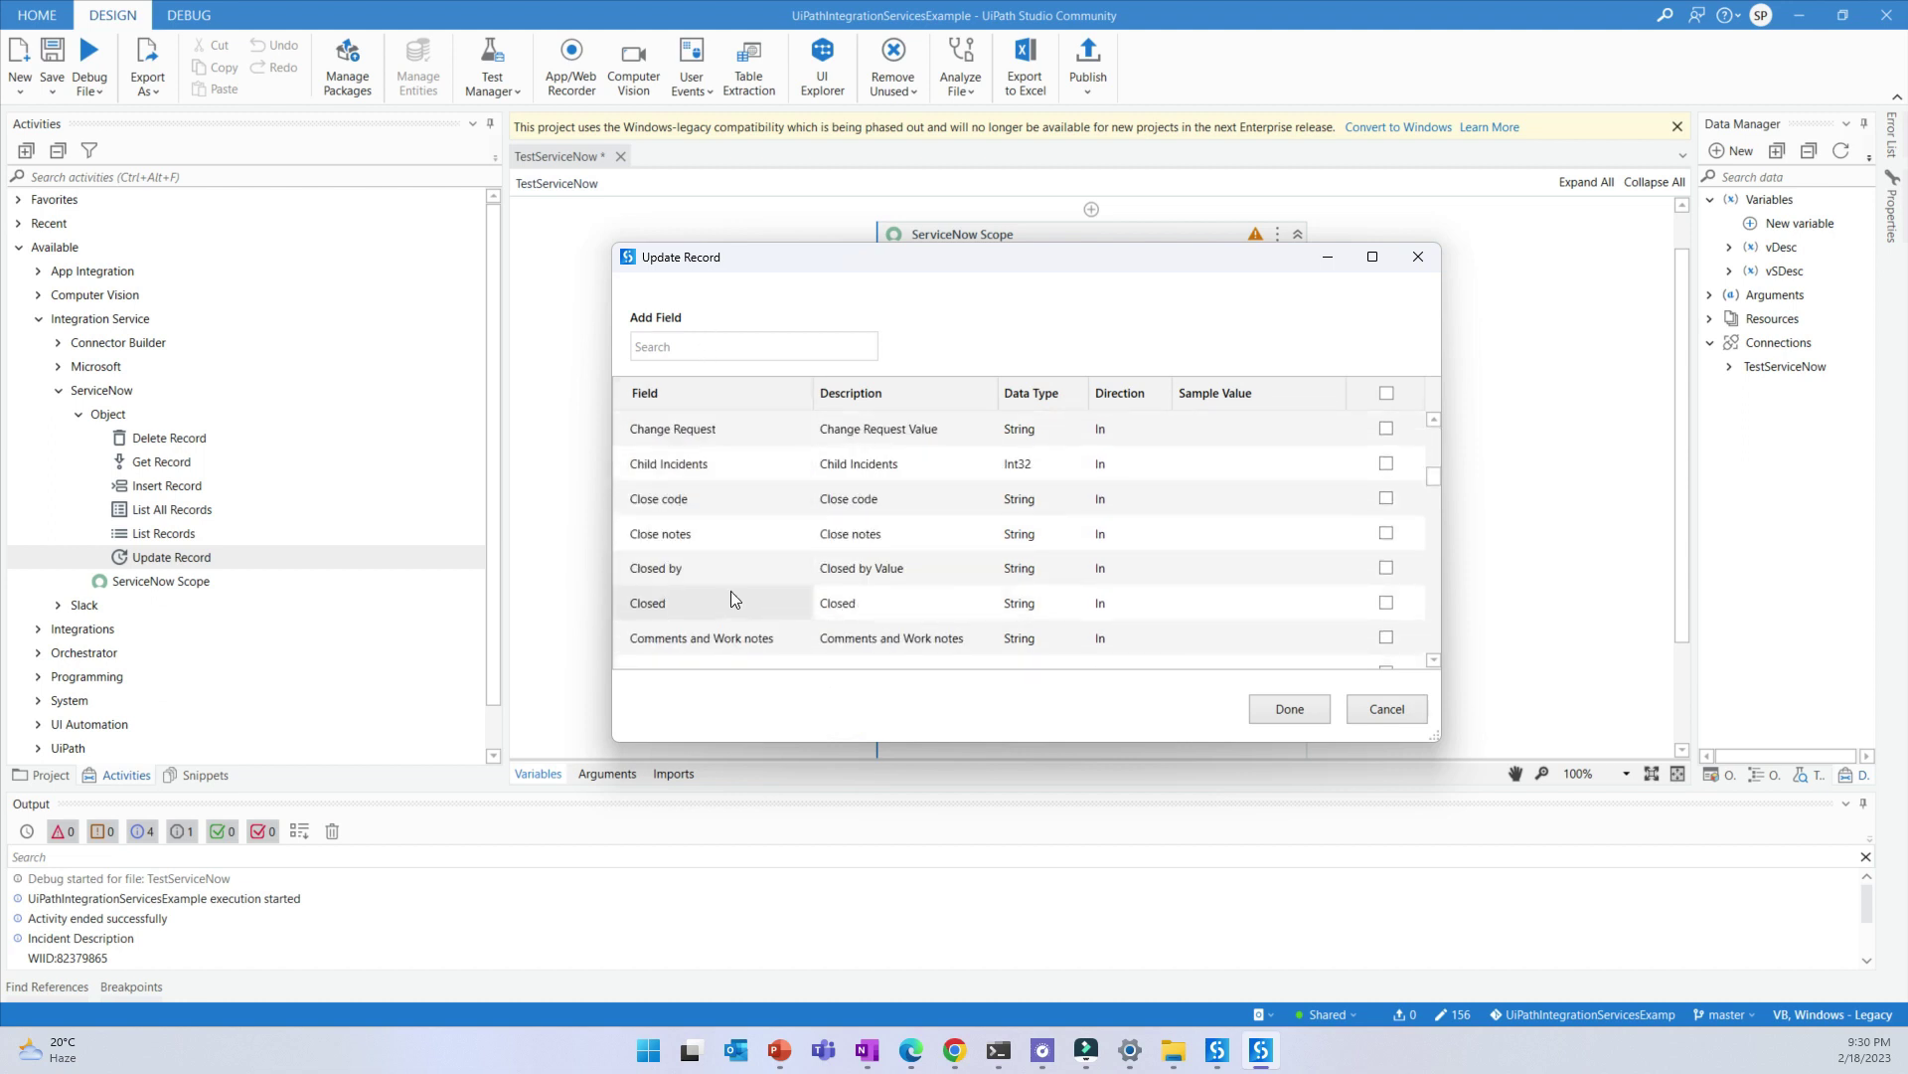
pyautogui.click(1386, 533)
pyautogui.scroll(-2, 1265, 582)
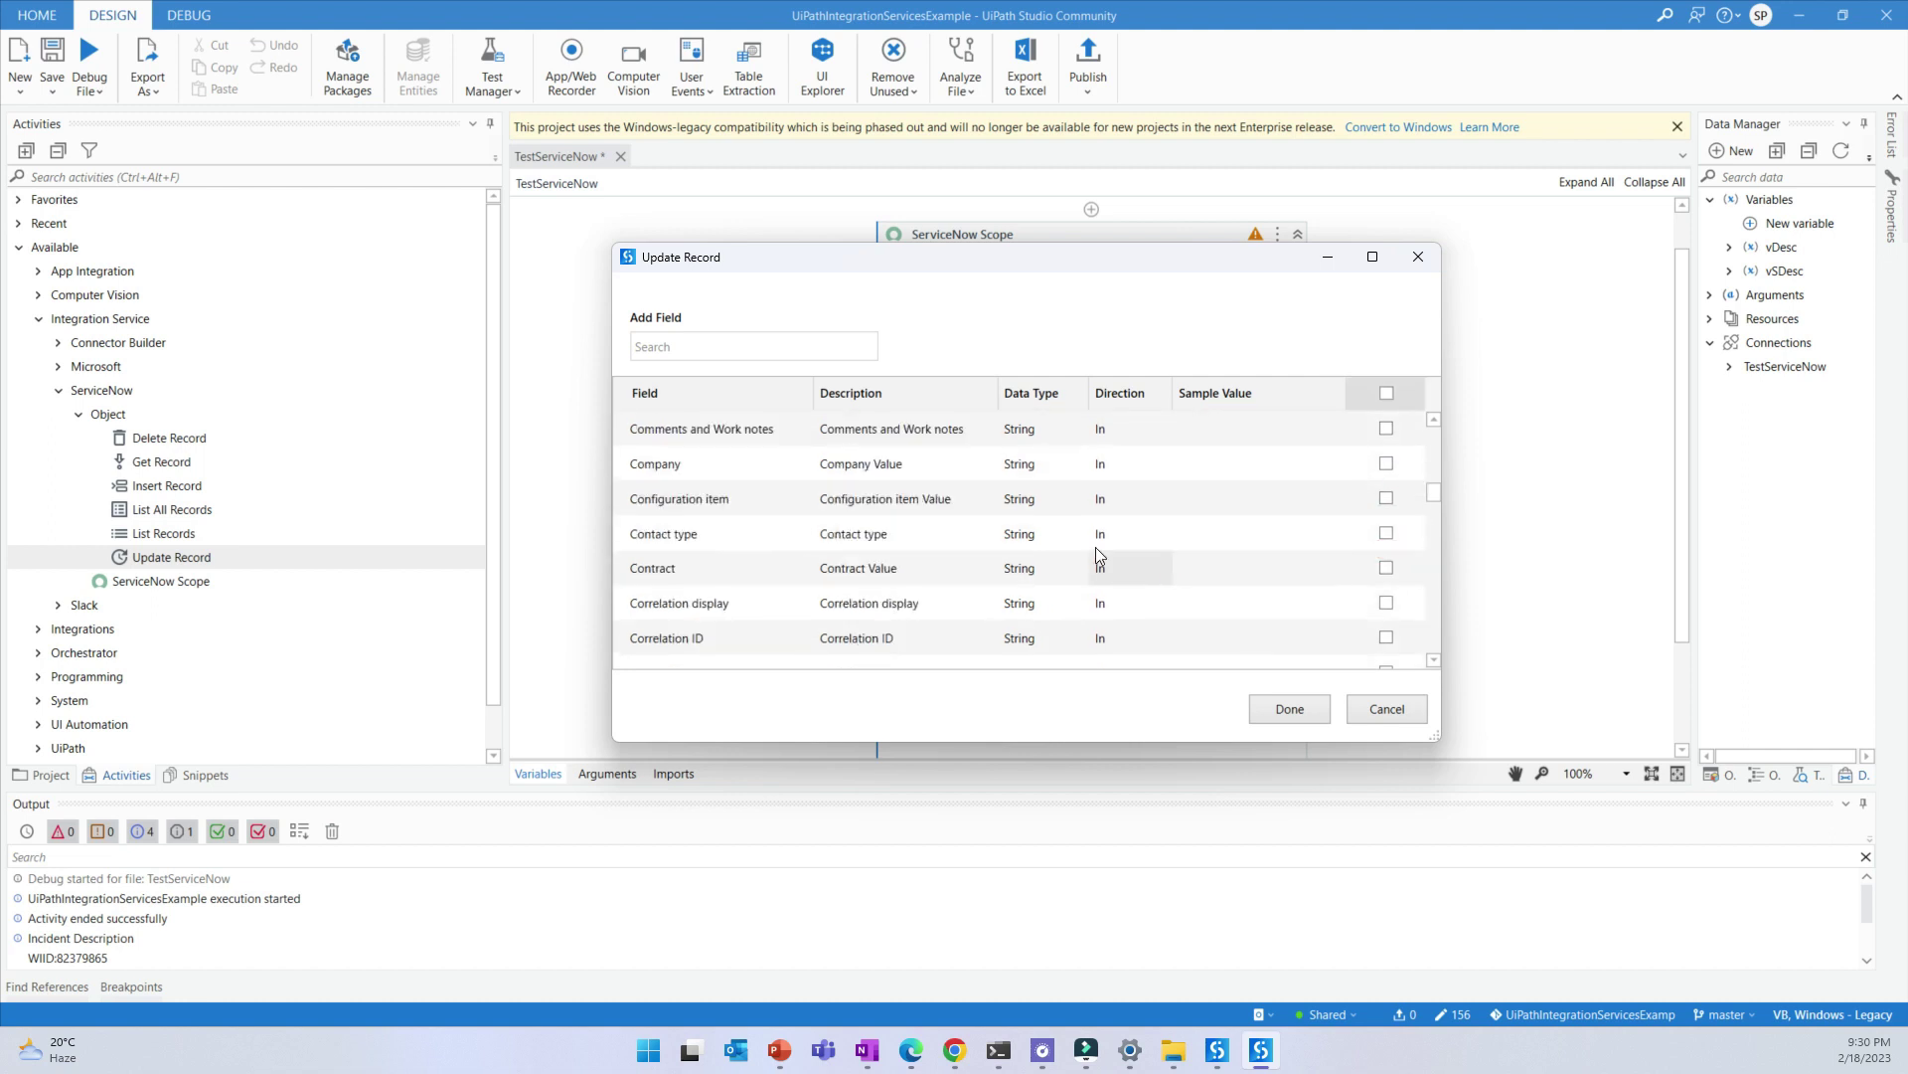
# Search the available fields for "stat", select State and Incident state, and add the selected fields to the update
pyautogui.click(685, 343)
pyautogui.write('statu')
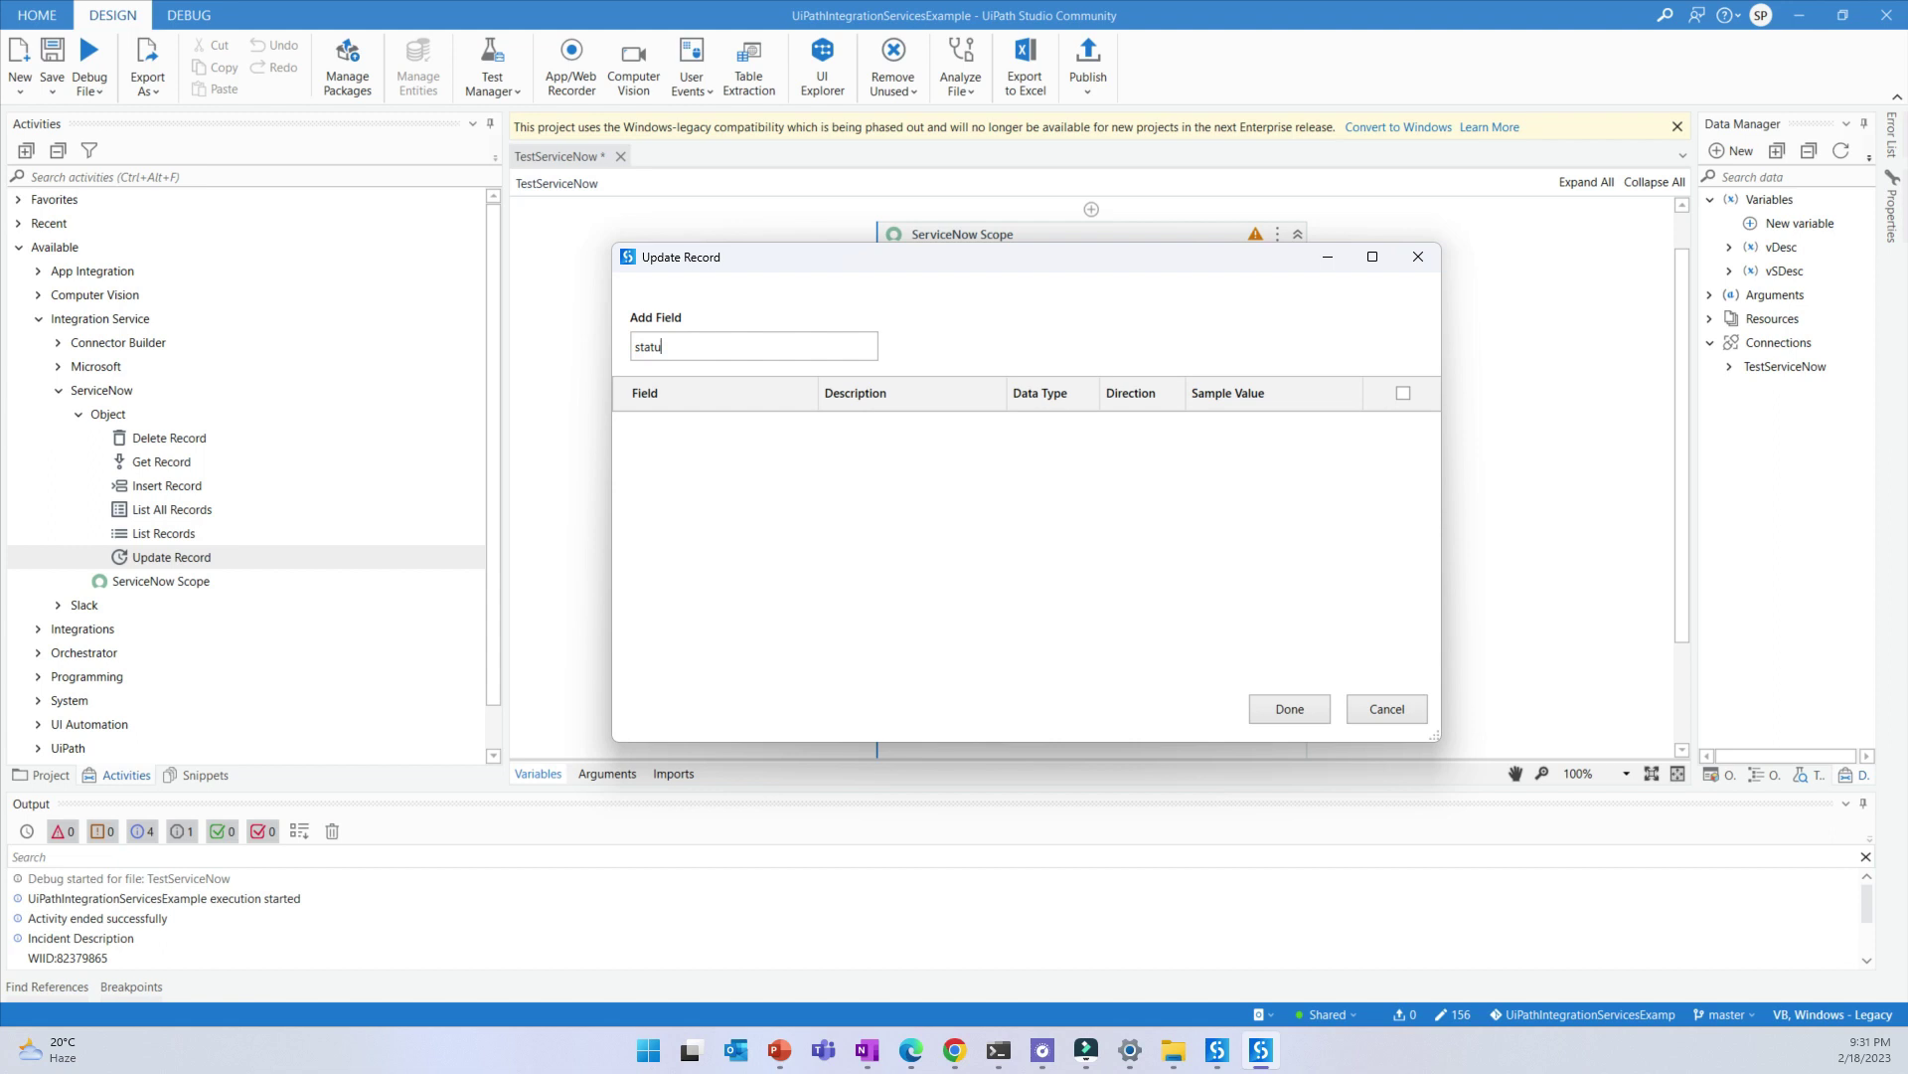
pyautogui.press('BackSpace')
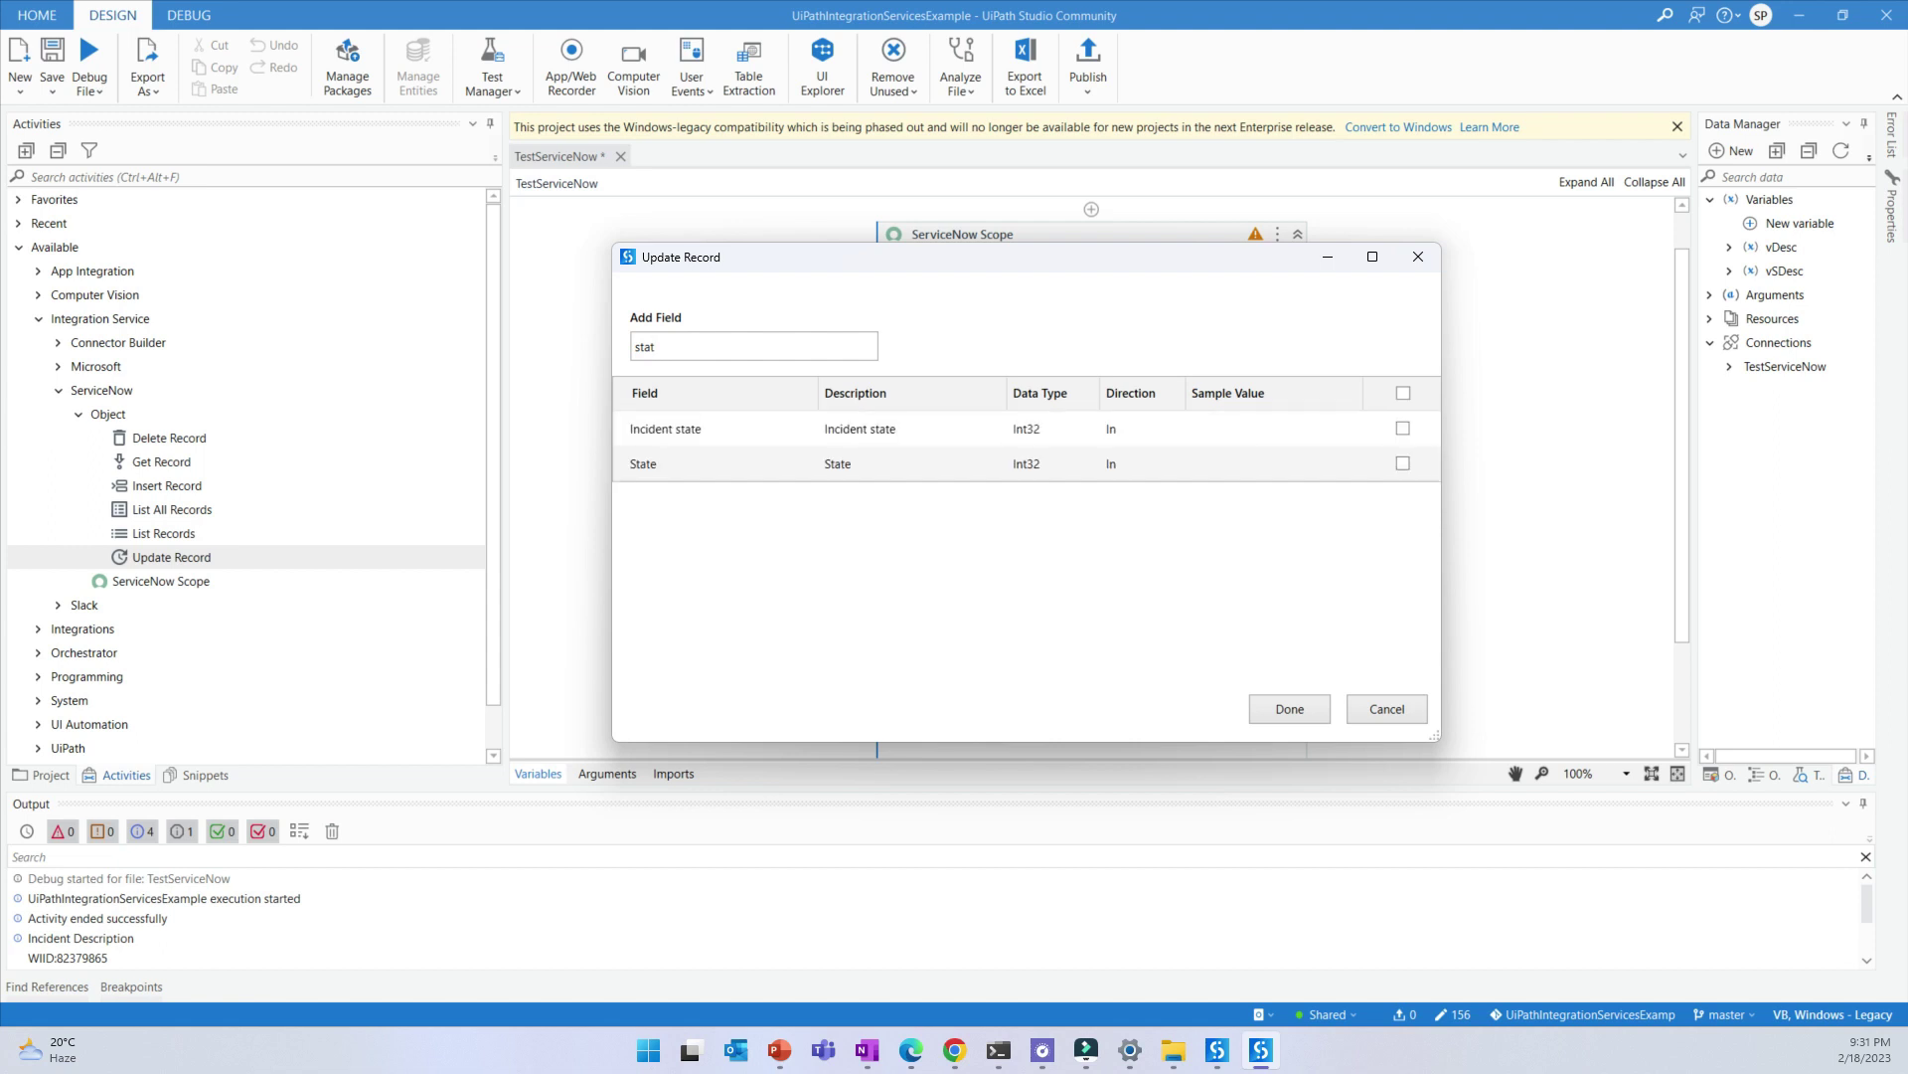
pyautogui.click(1404, 462)
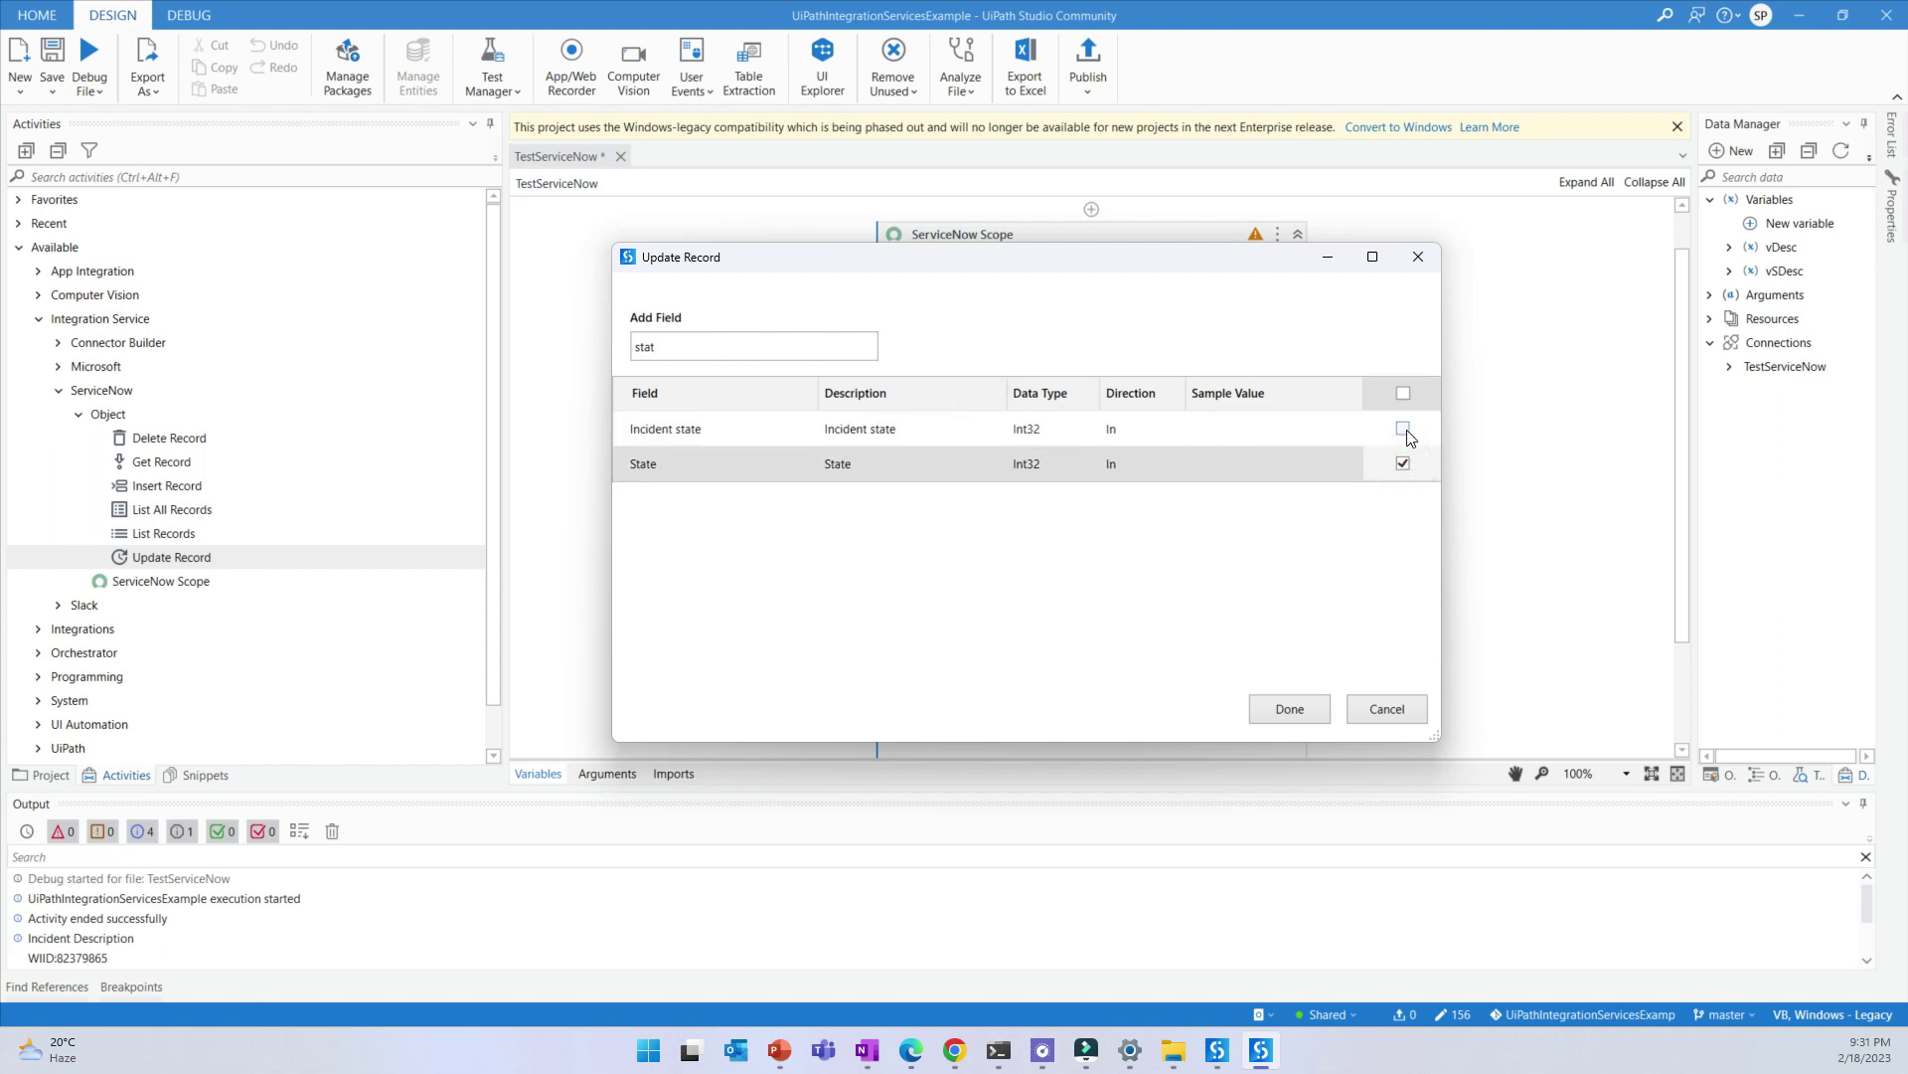
pyautogui.click(1403, 428)
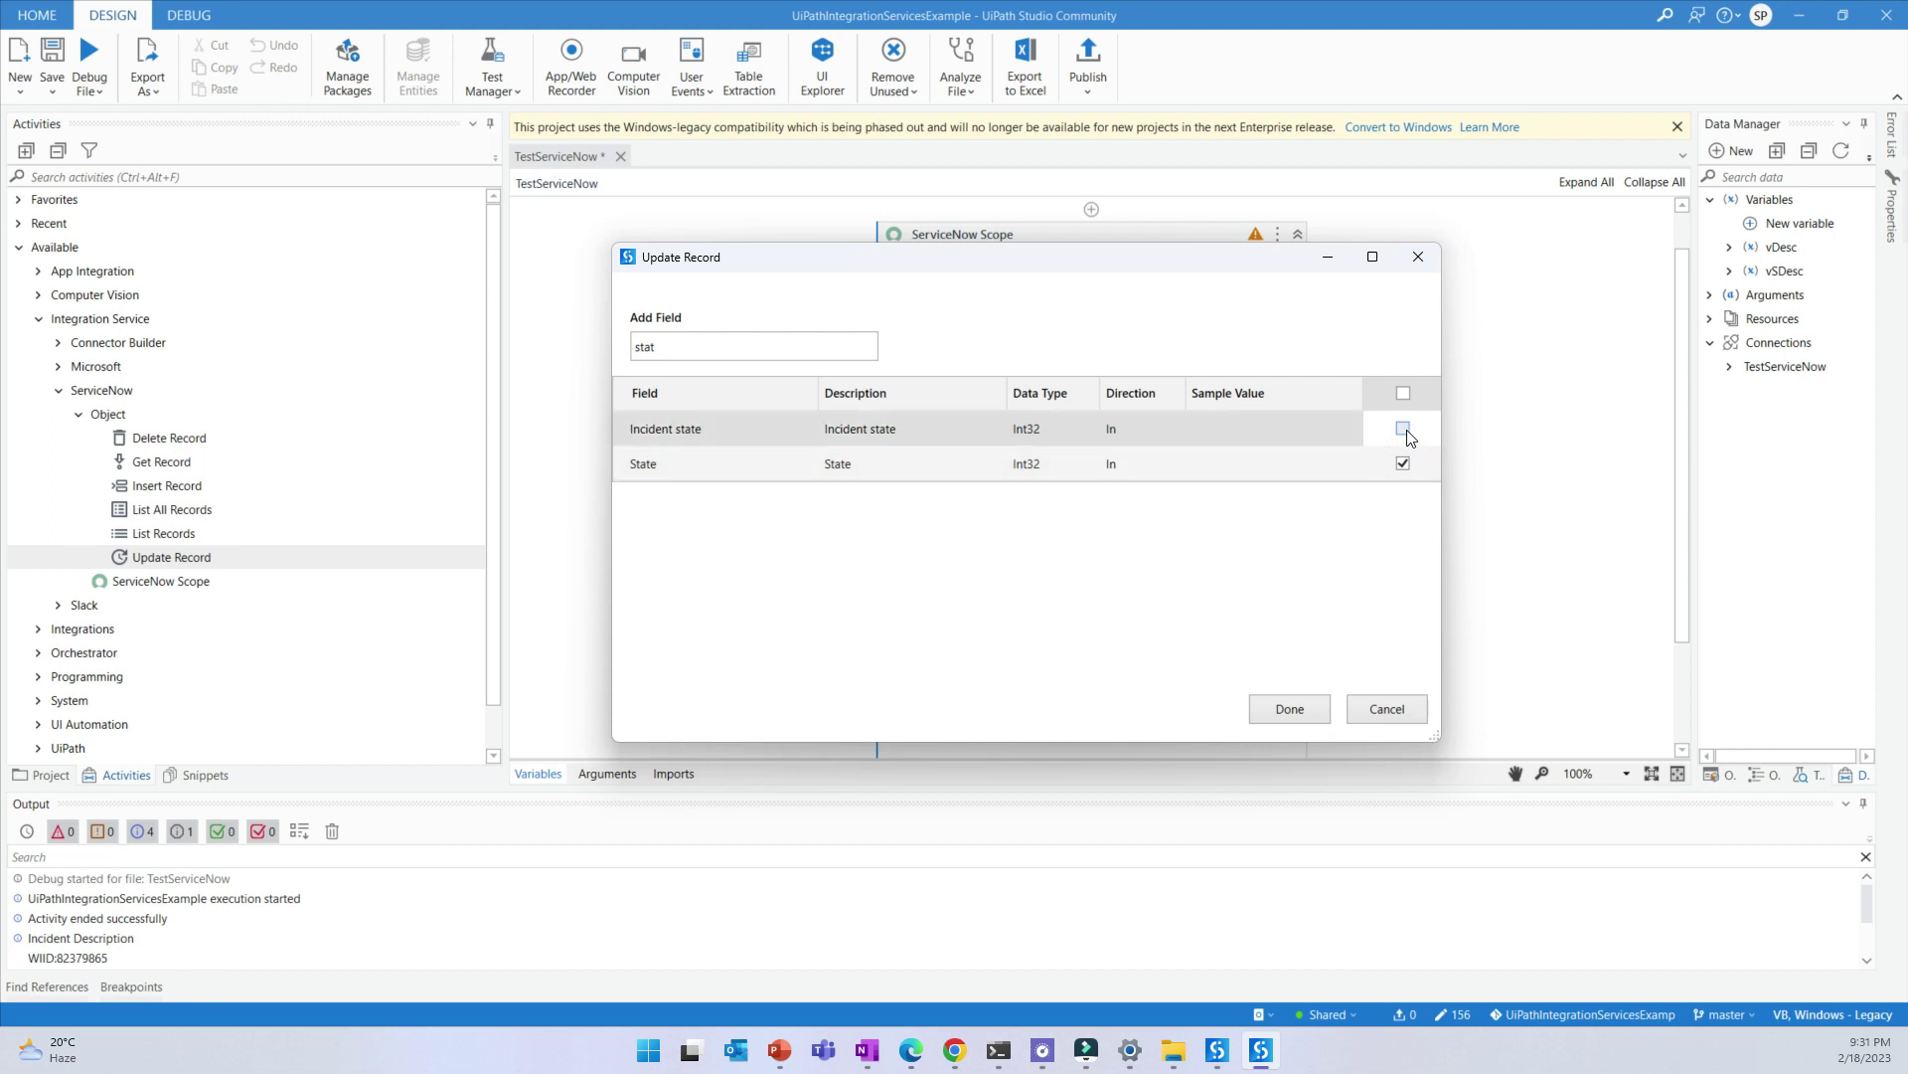
pyautogui.click(1294, 708)
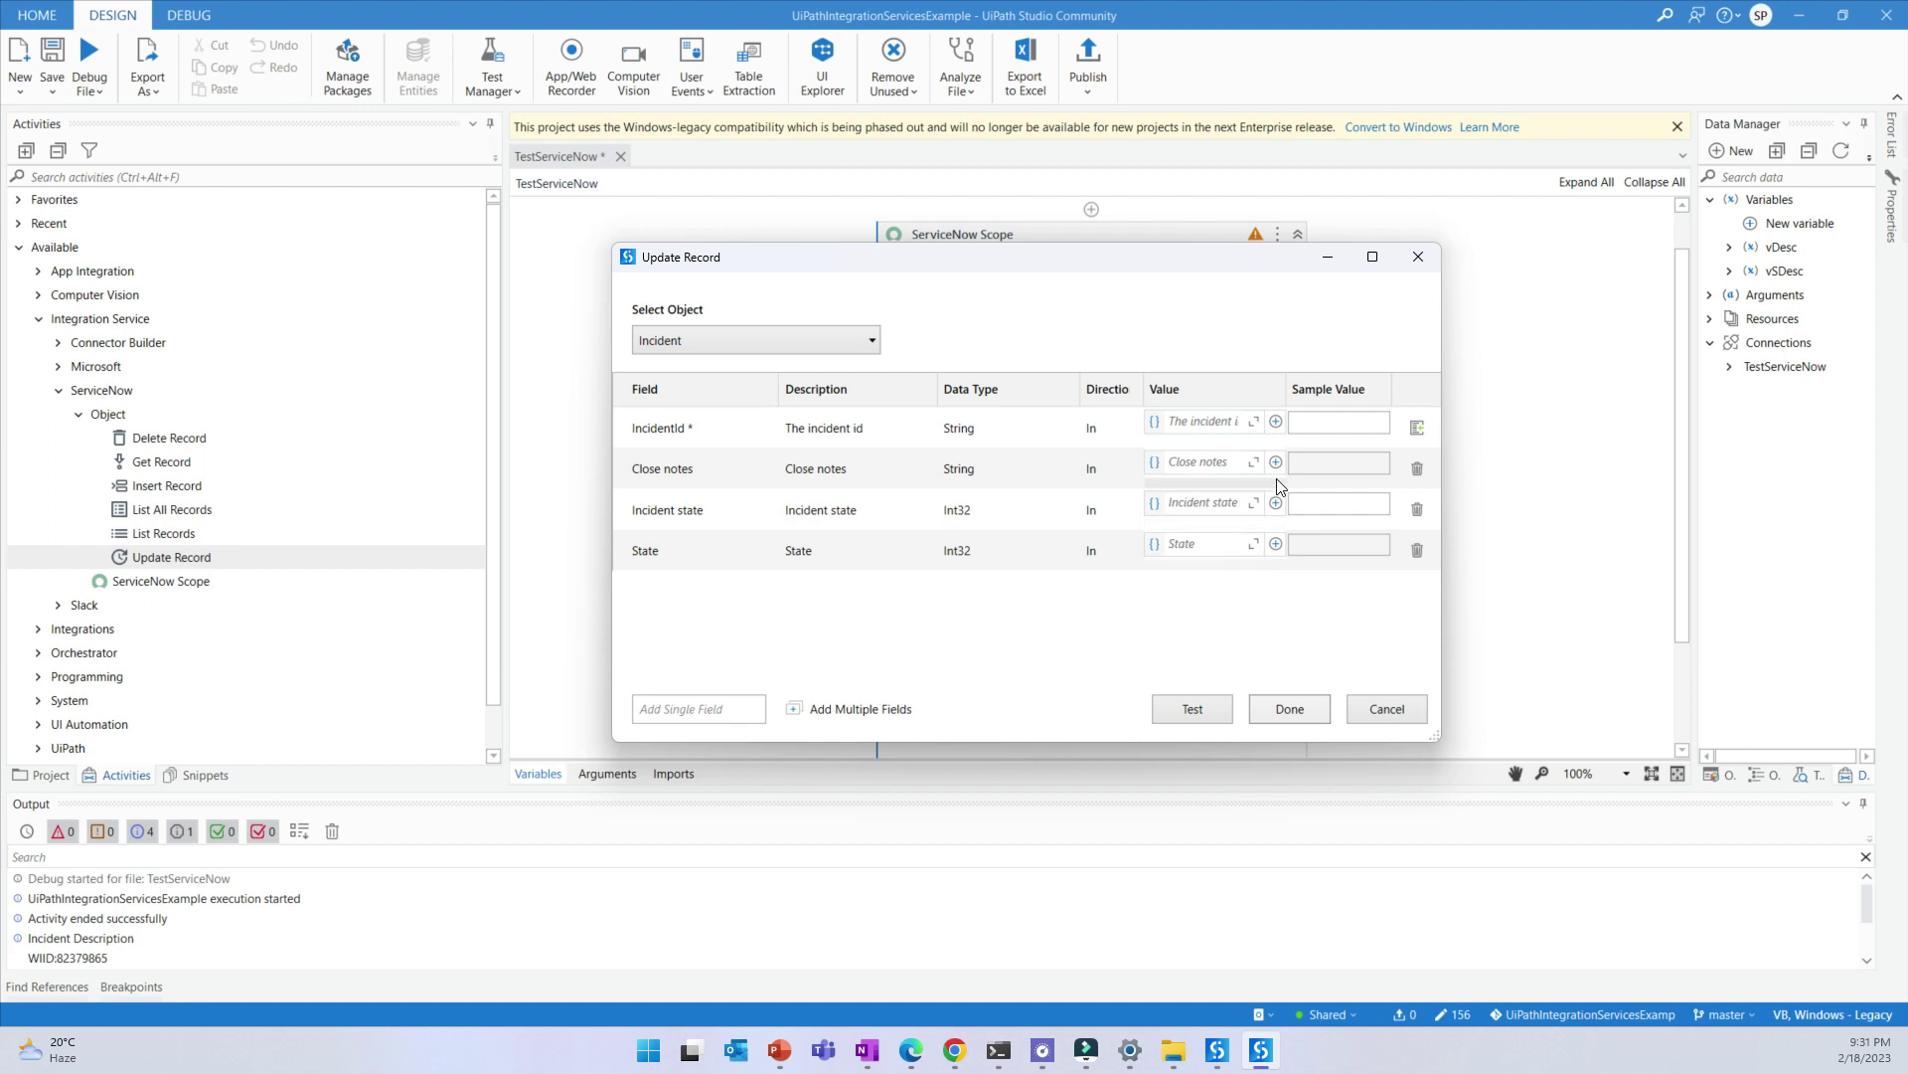
# Set IncidentId to the copied sys_id in quotes, State to 5, Incident state to 3 and Close notes to "Incidnt is closed"
pyautogui.click(1192, 422)
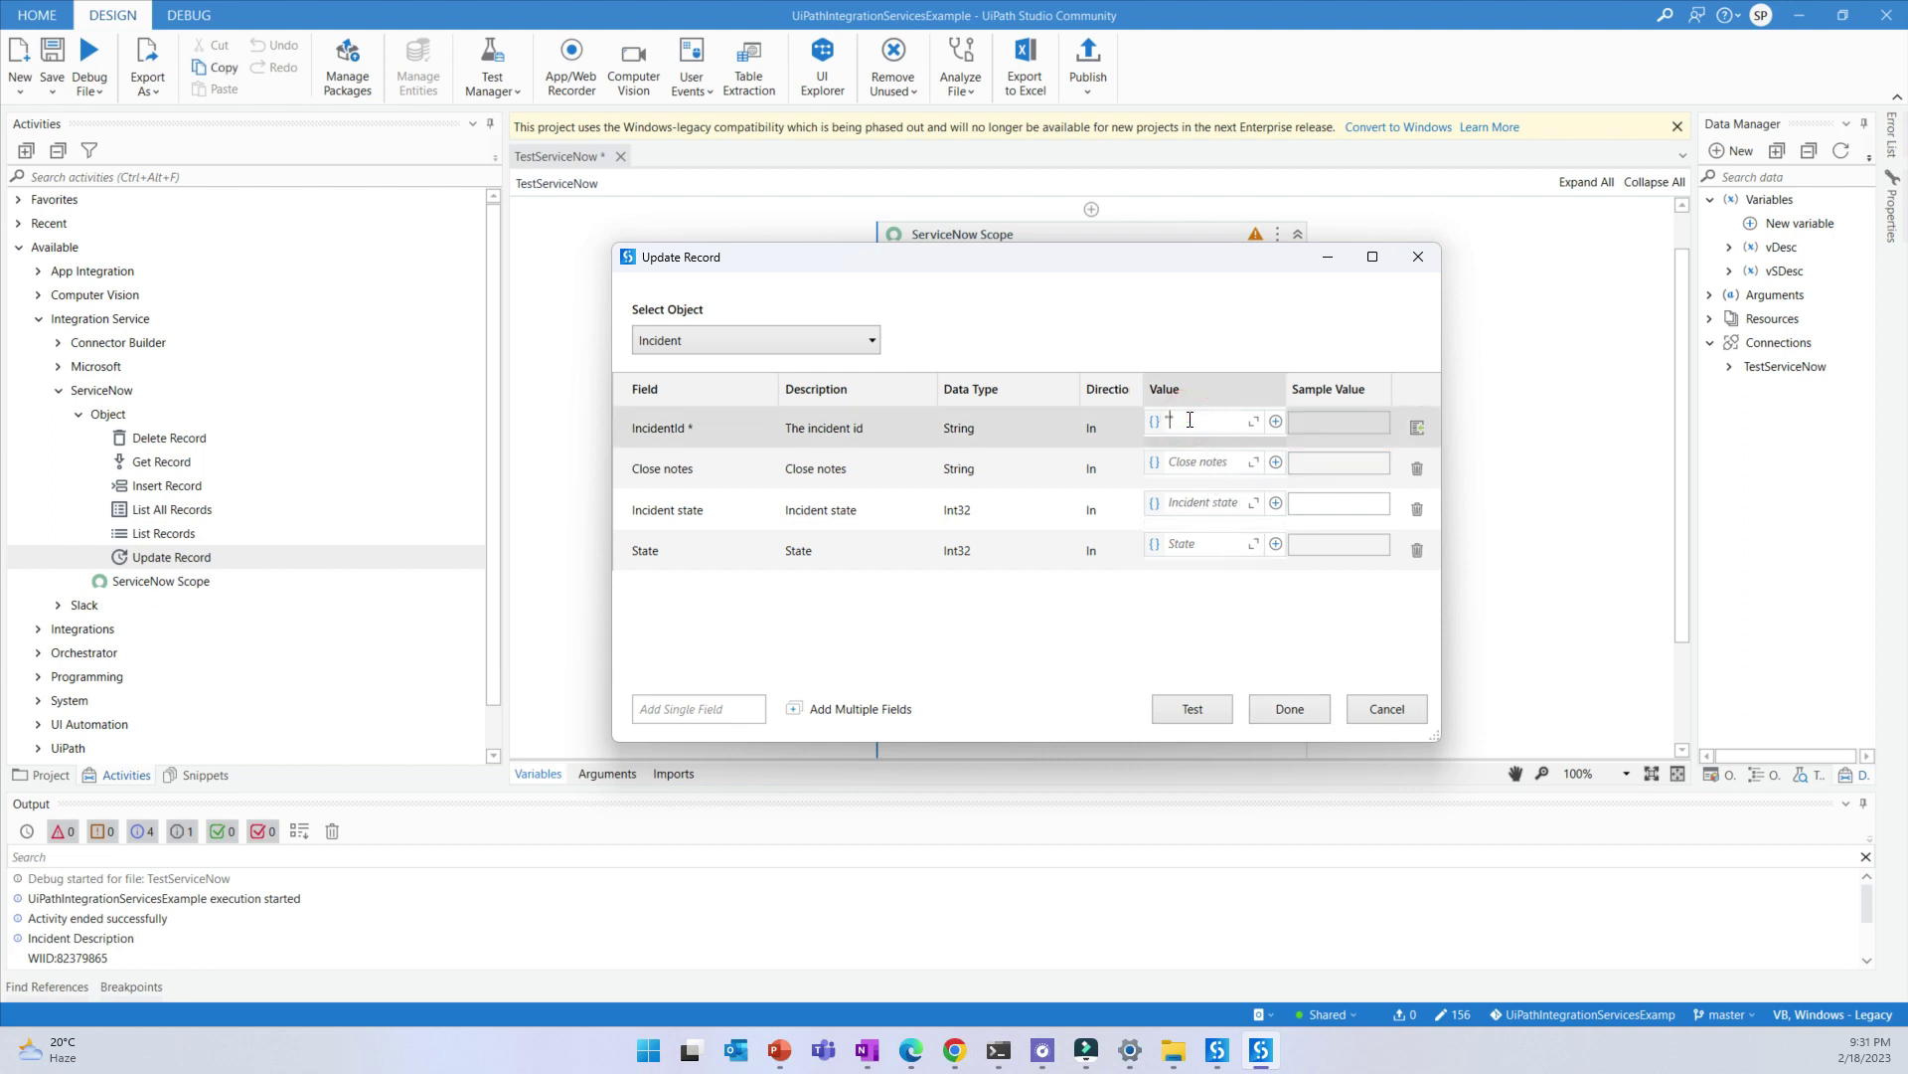
pyautogui.write('bafe153afa2')
pyautogui.click(1187, 542)
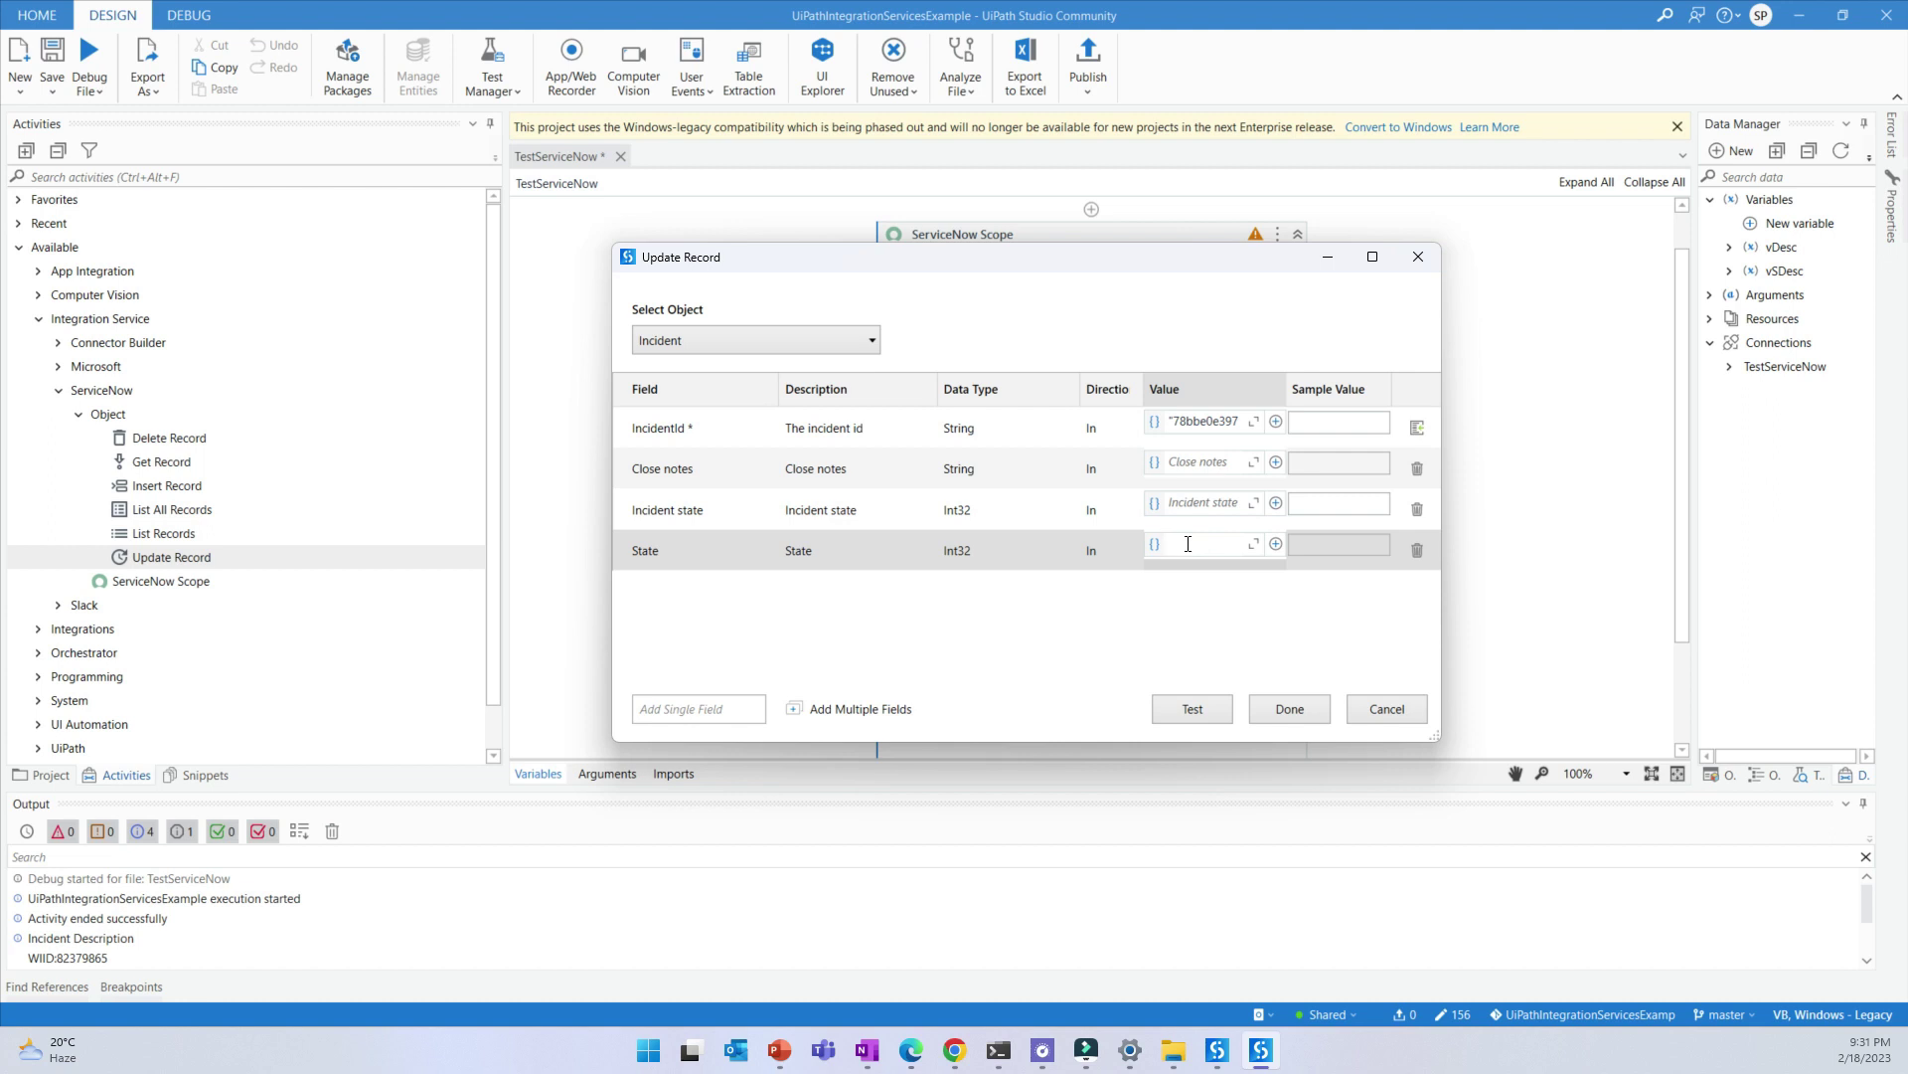
pyautogui.write('5')
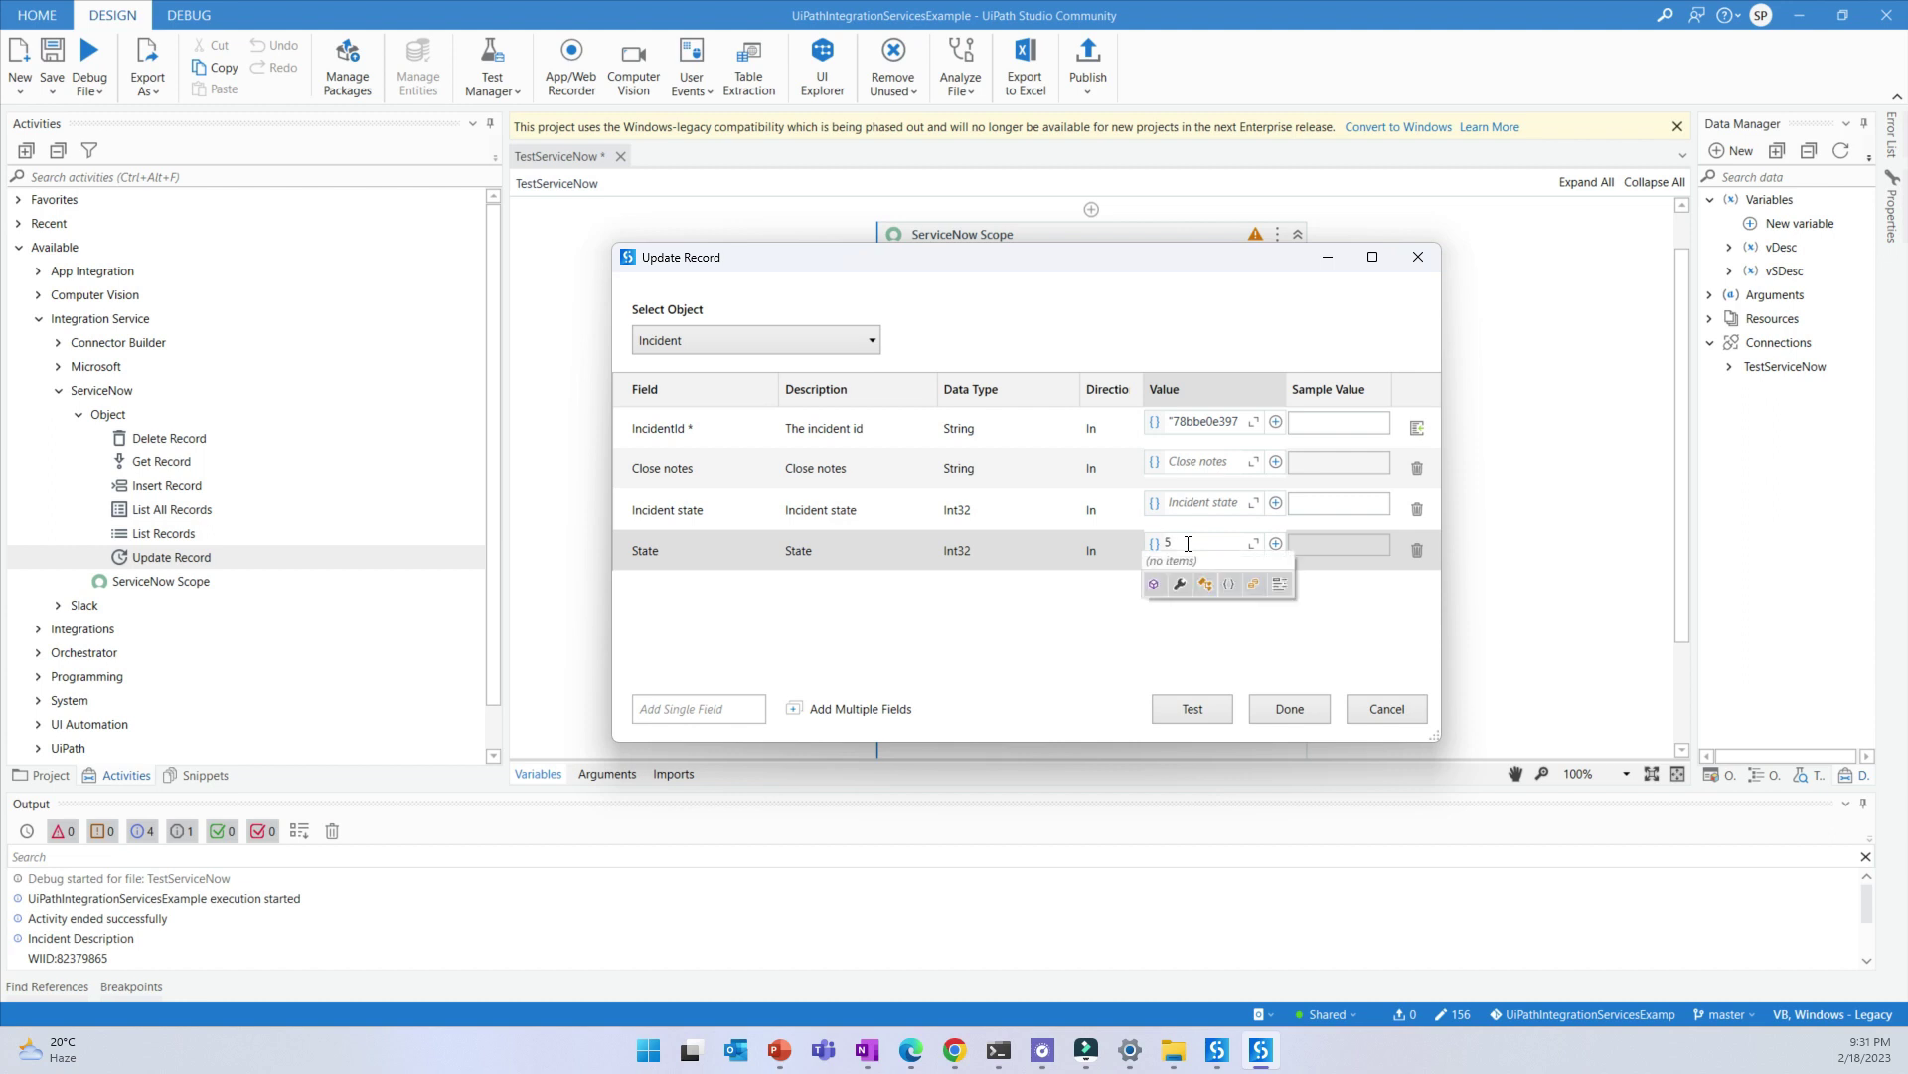
pyautogui.click(1186, 501)
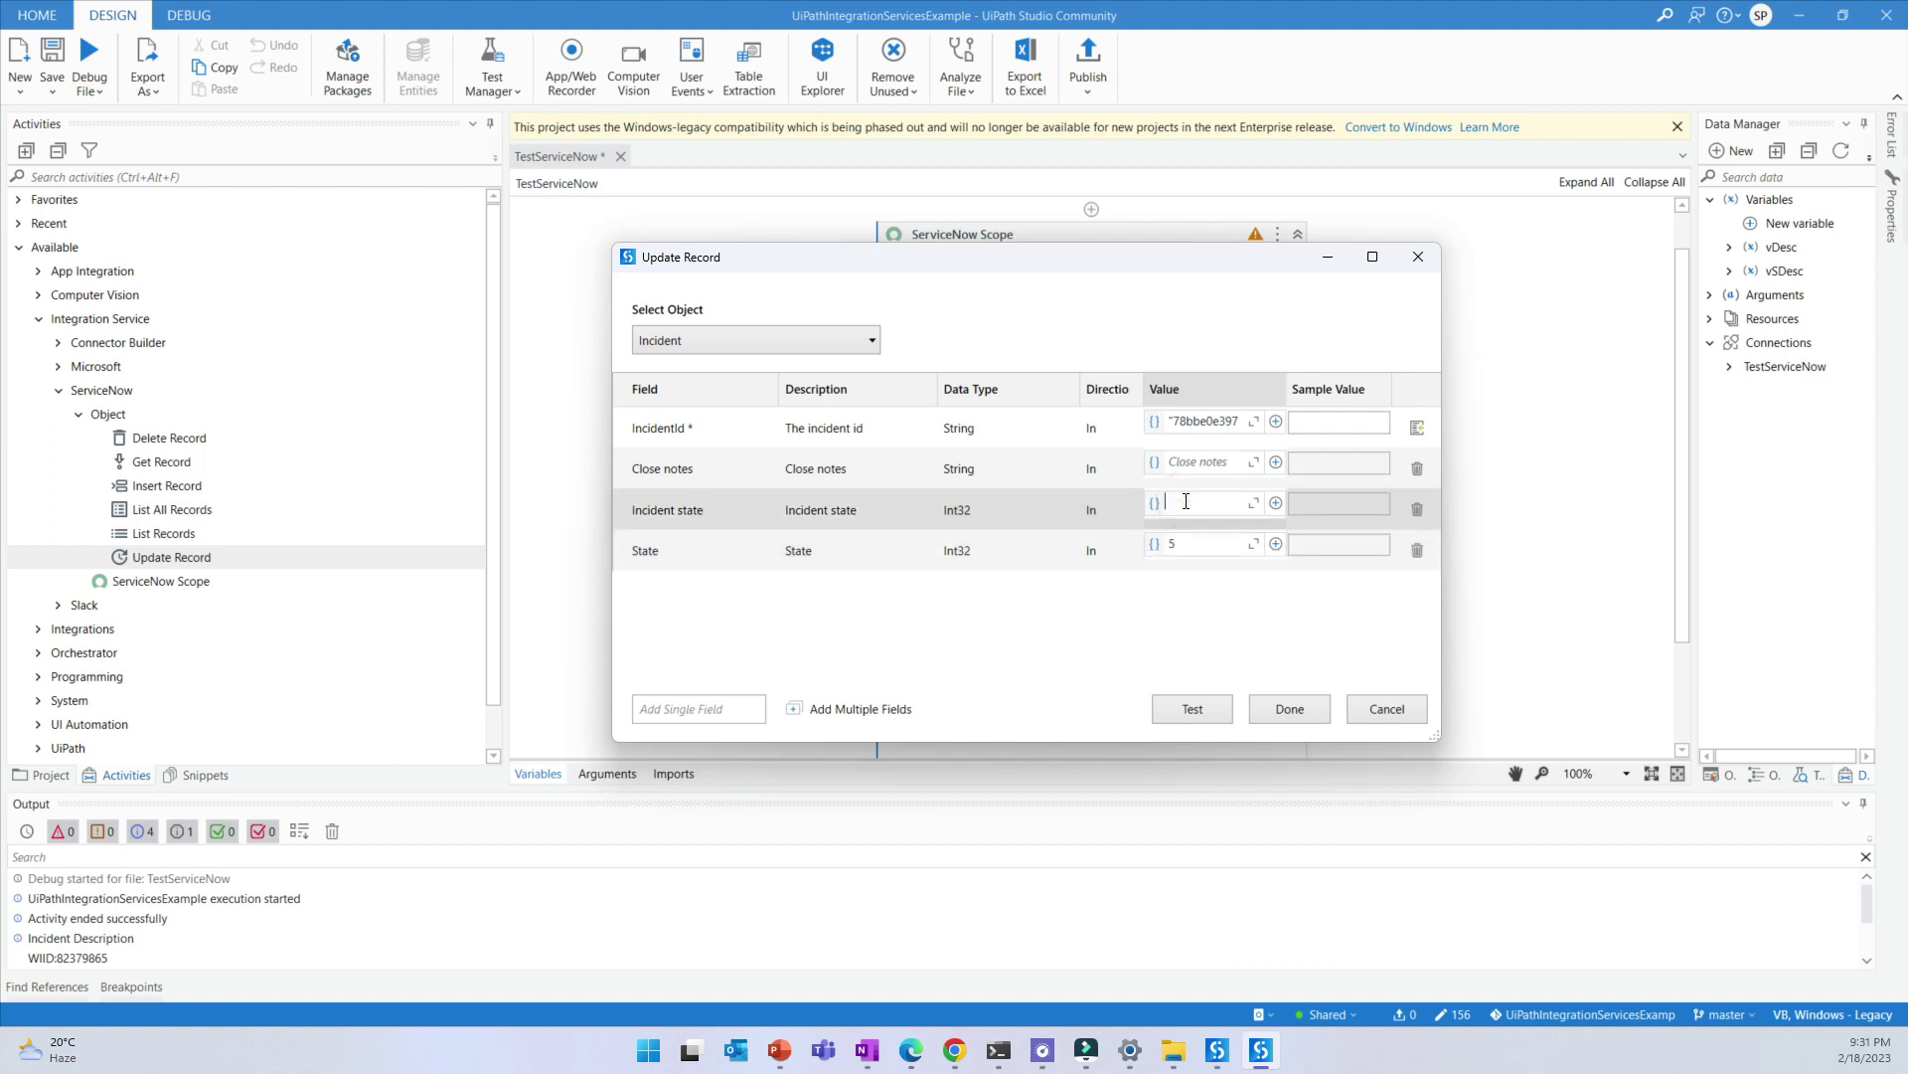
pyautogui.write('3')
pyautogui.click(1120, 647)
pyautogui.click(1289, 616)
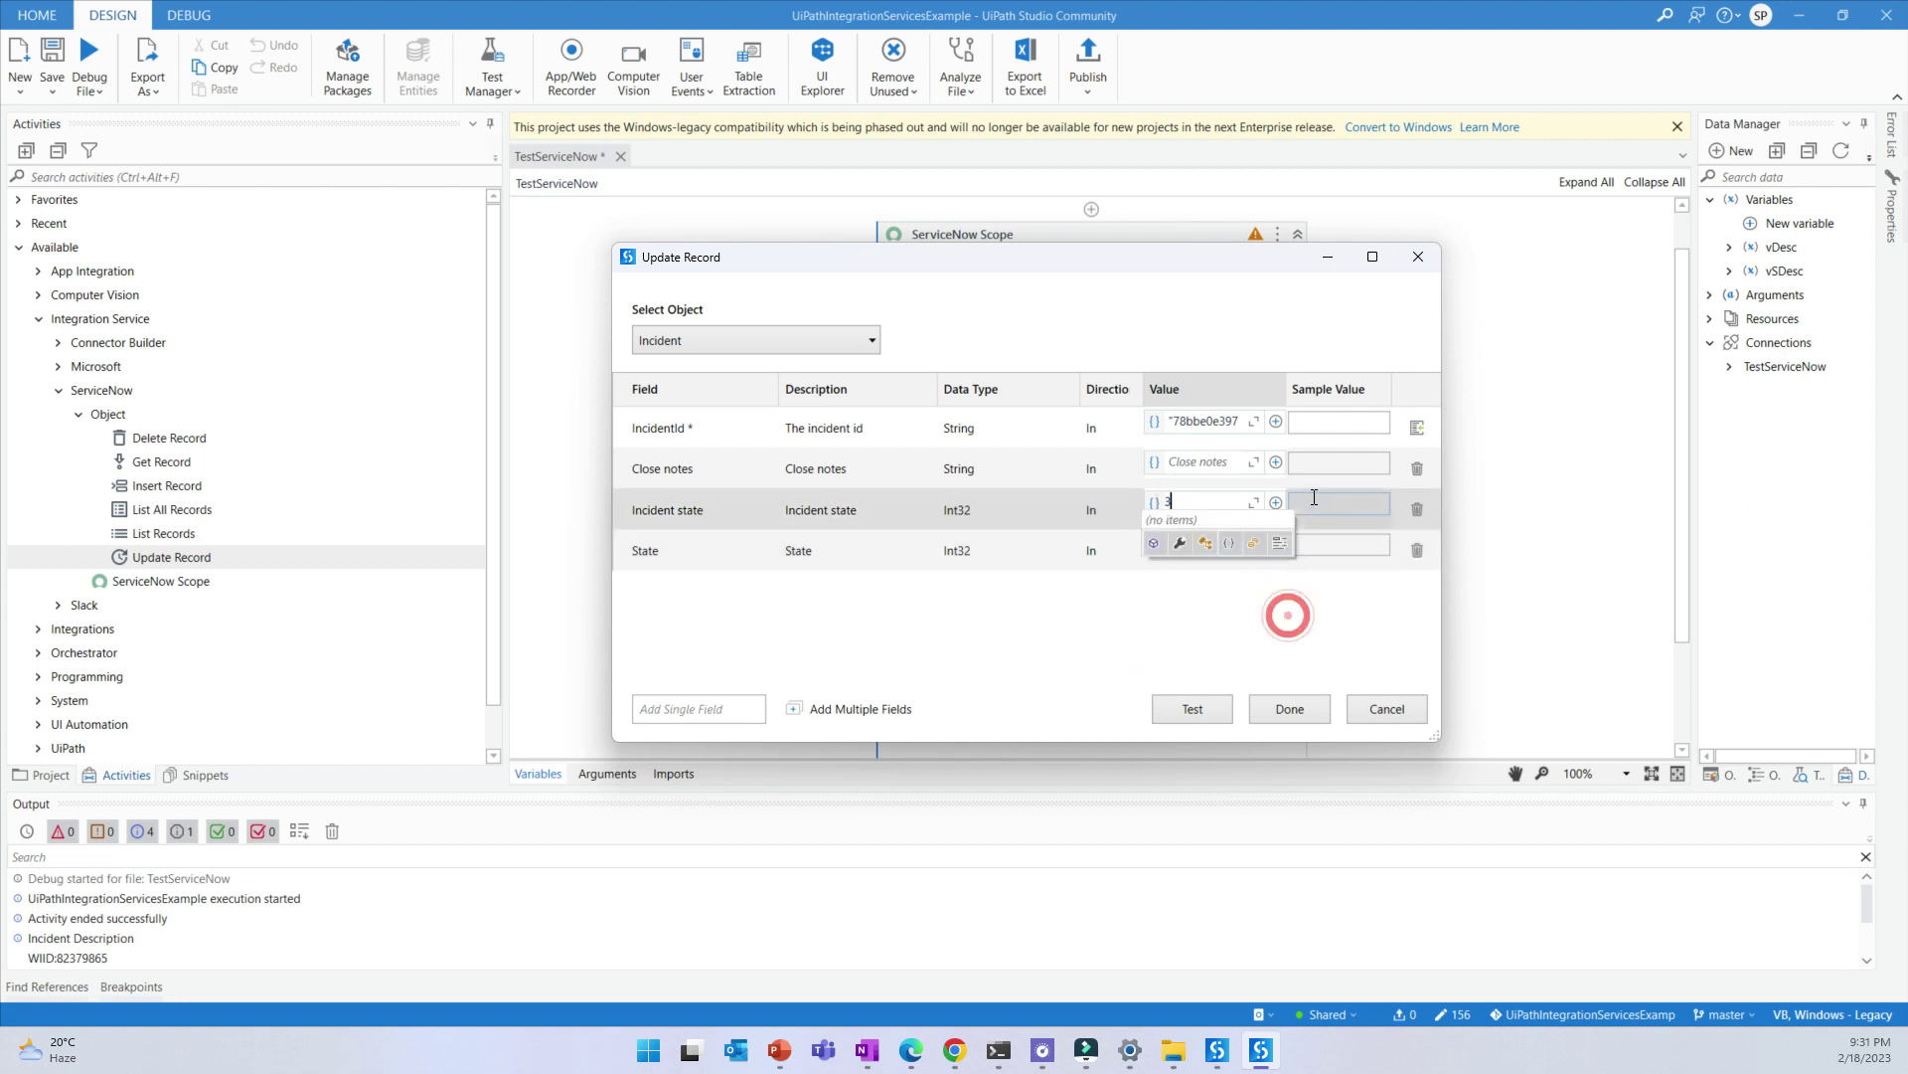
pyautogui.click(1156, 547)
pyautogui.click(1193, 460)
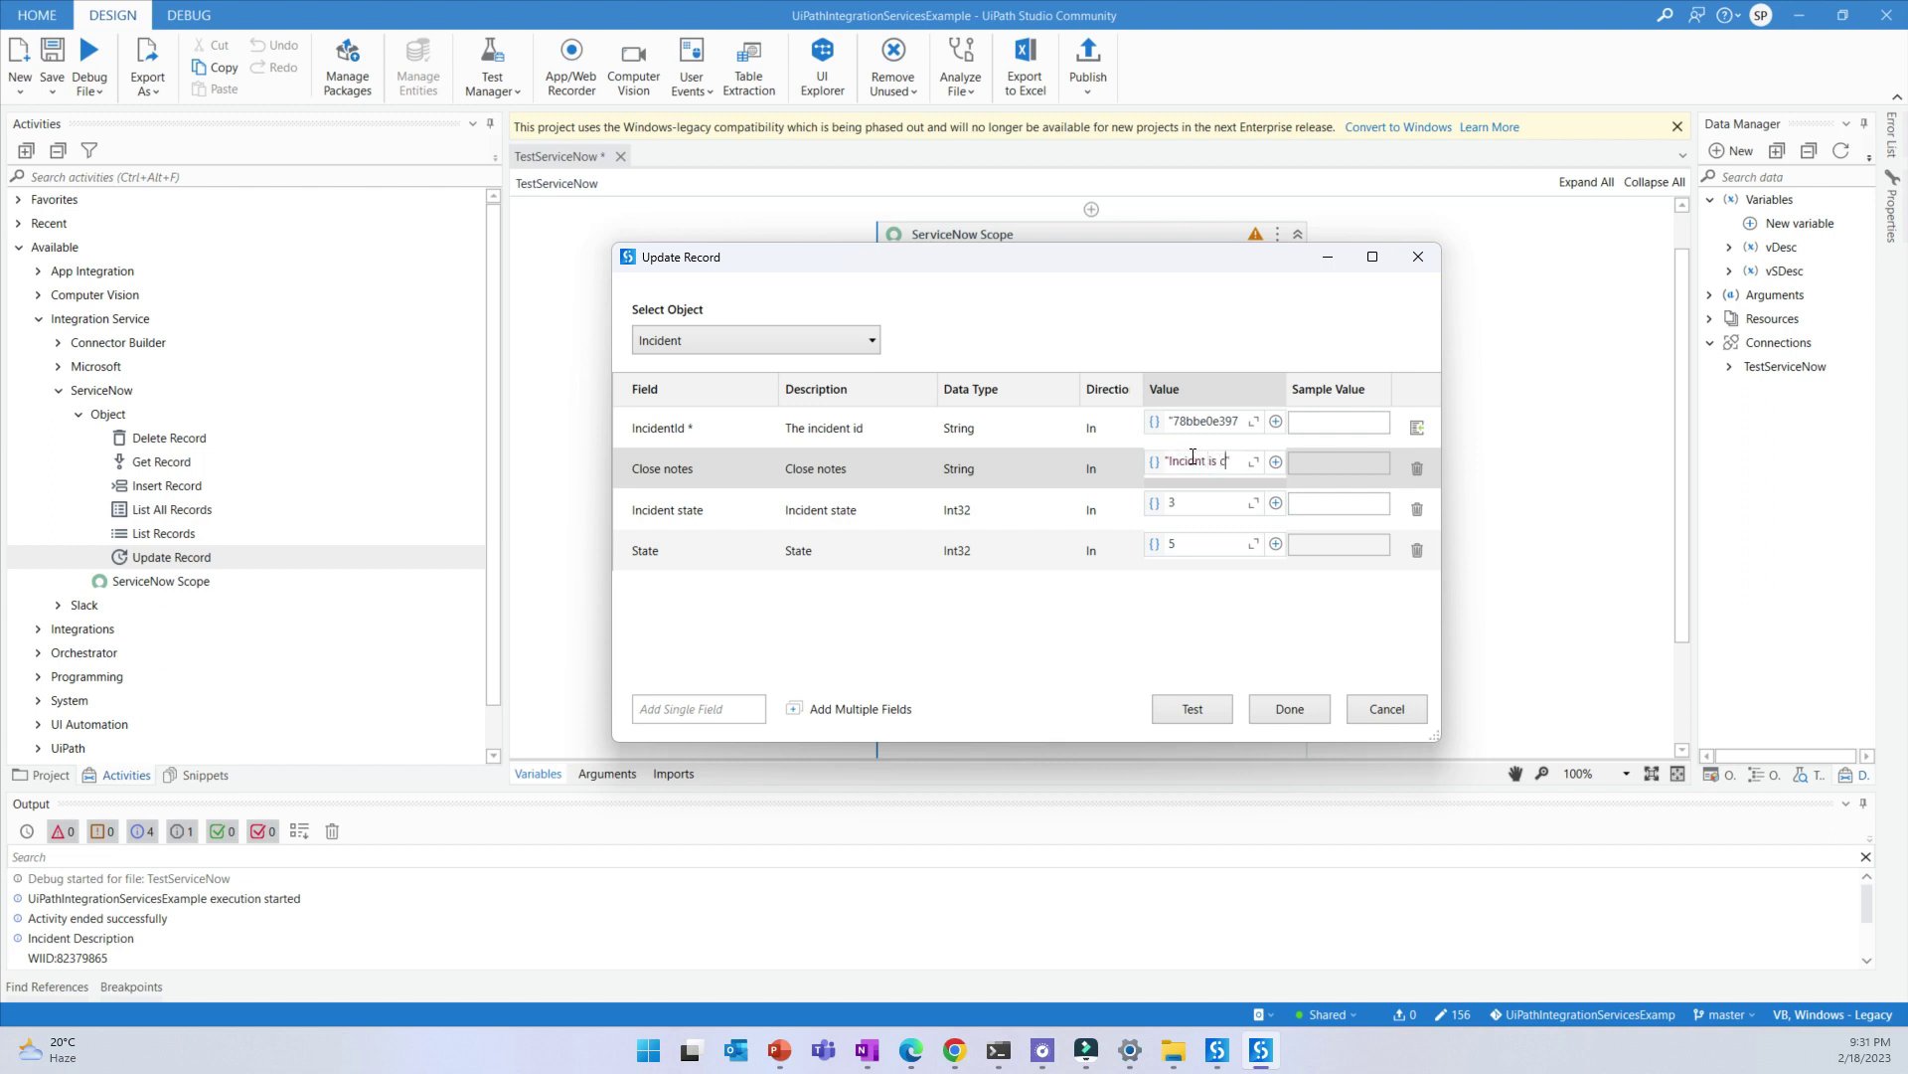
pyautogui.click(1219, 623)
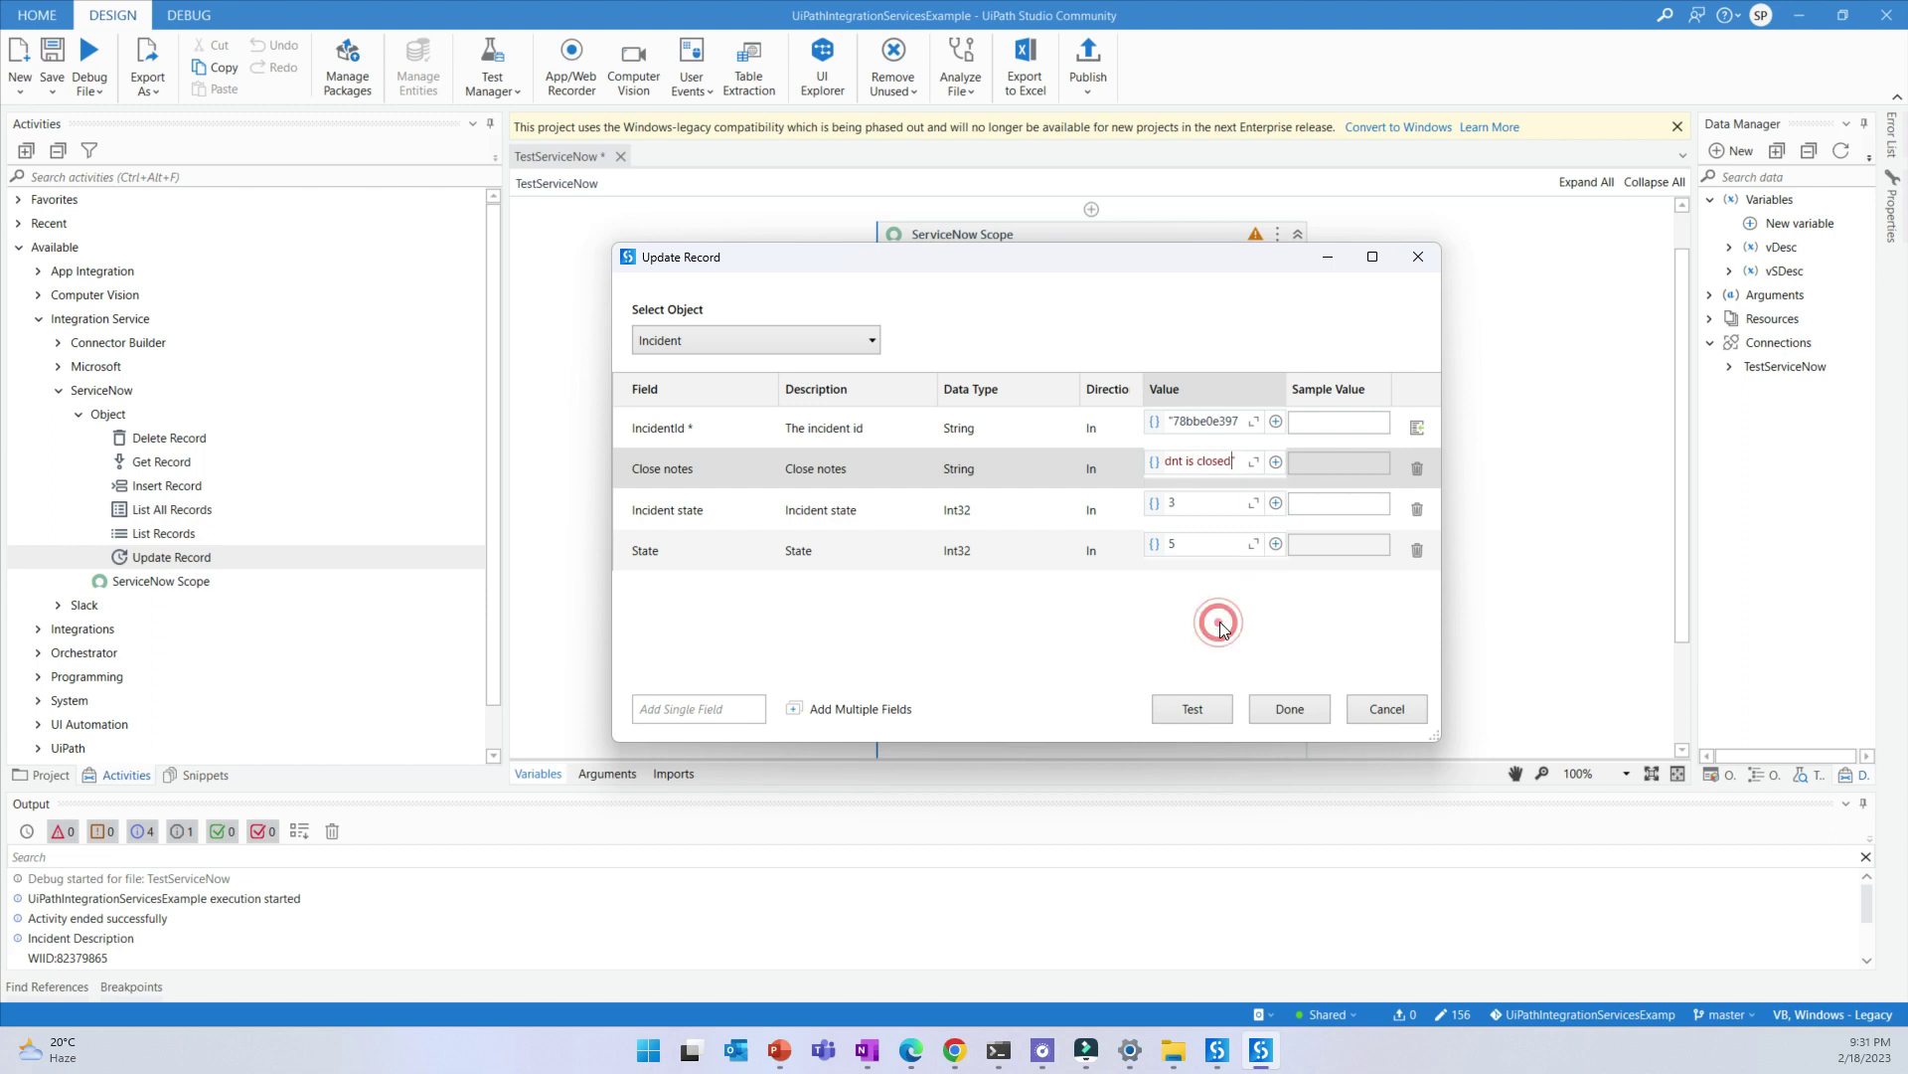
# Test the Update Record command, dismiss the command result, and accept the configuration
pyautogui.click(1192, 707)
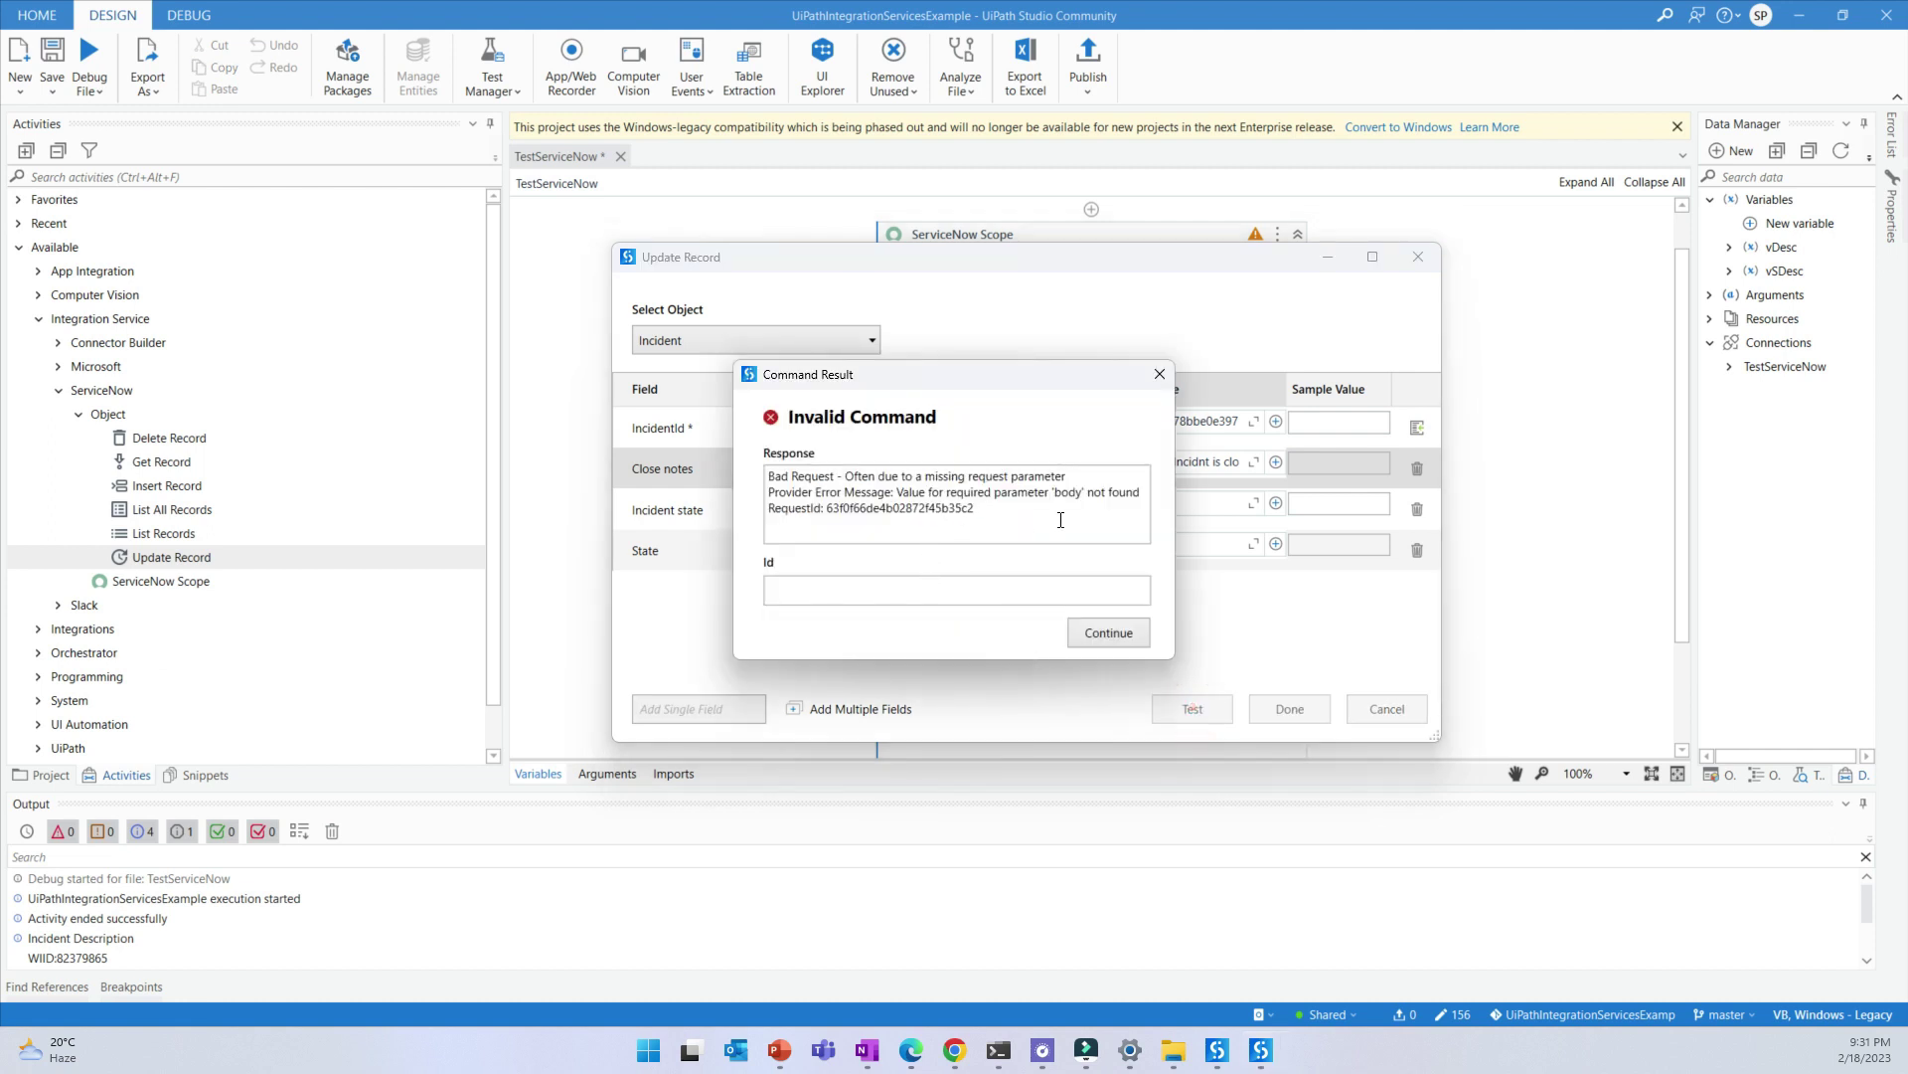
pyautogui.click(1105, 628)
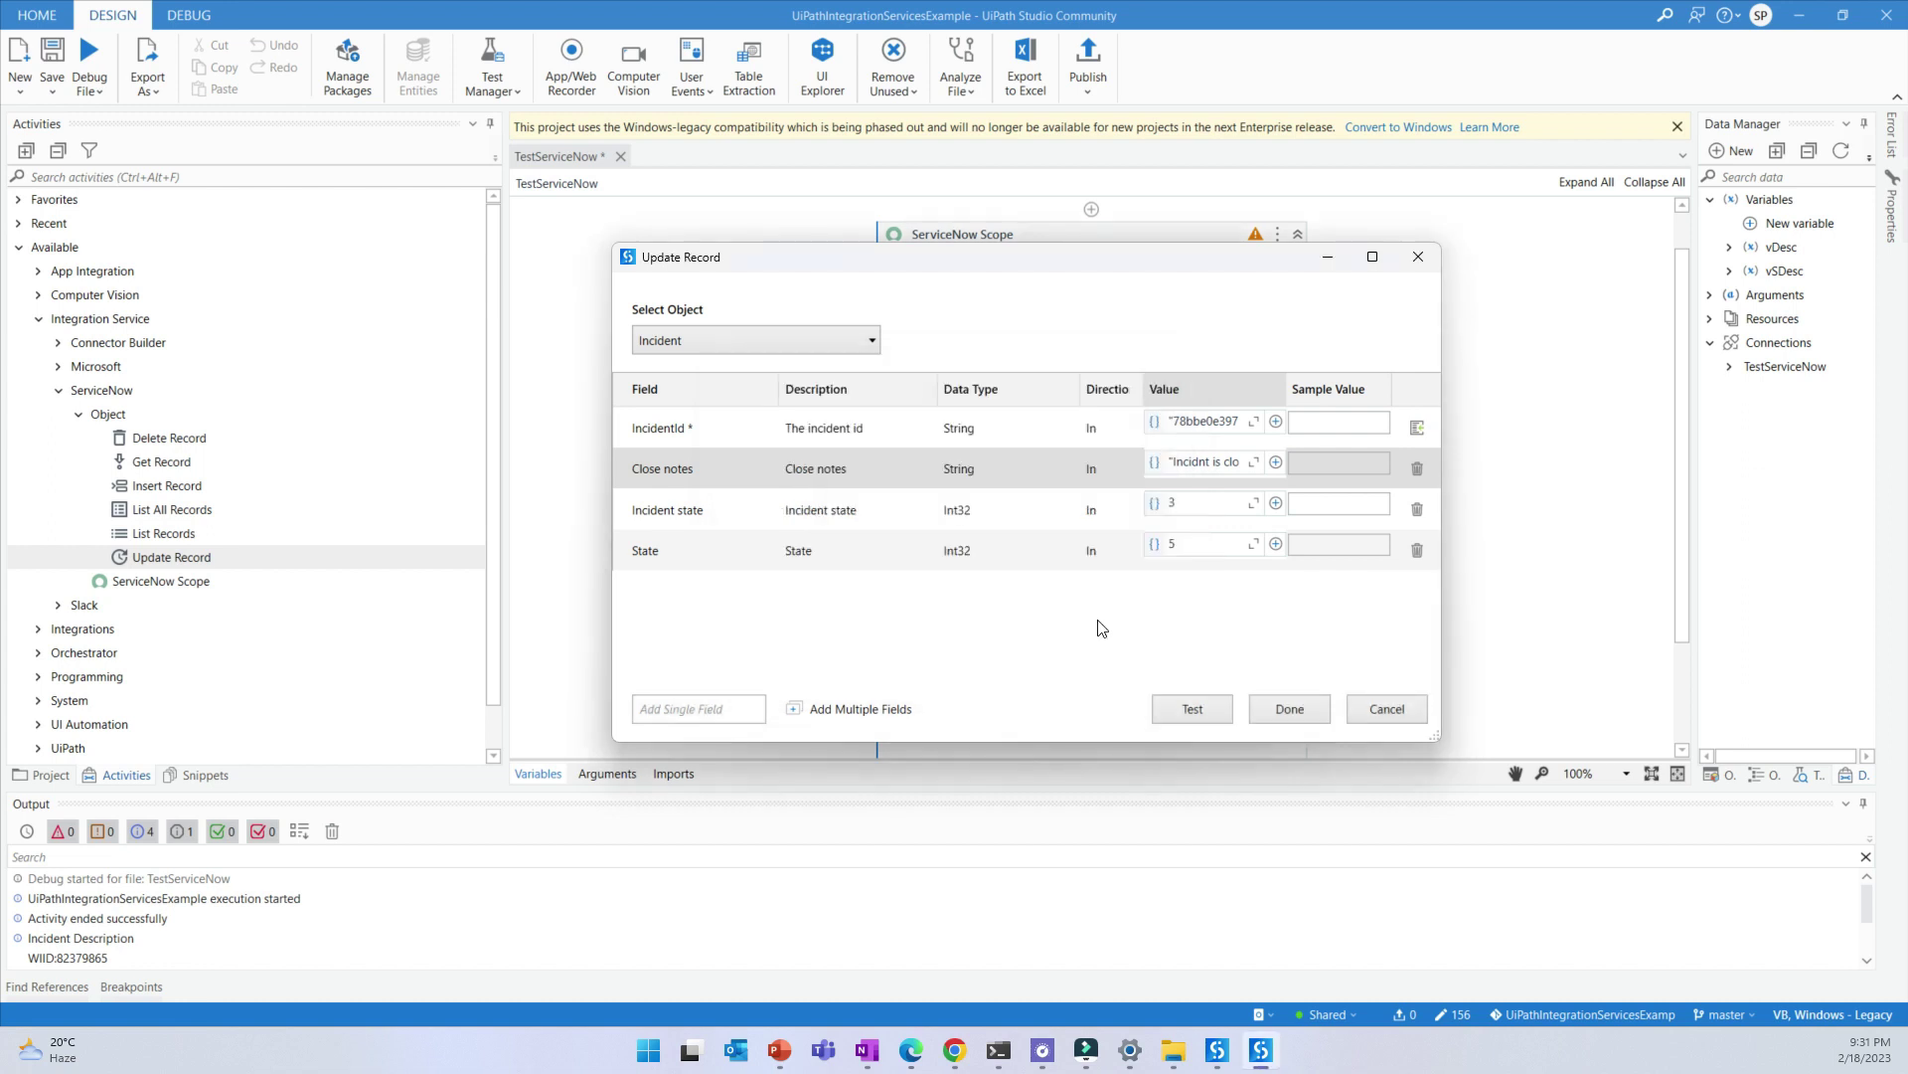
pyautogui.click(1417, 428)
pyautogui.click(1292, 698)
pyautogui.click(1405, 612)
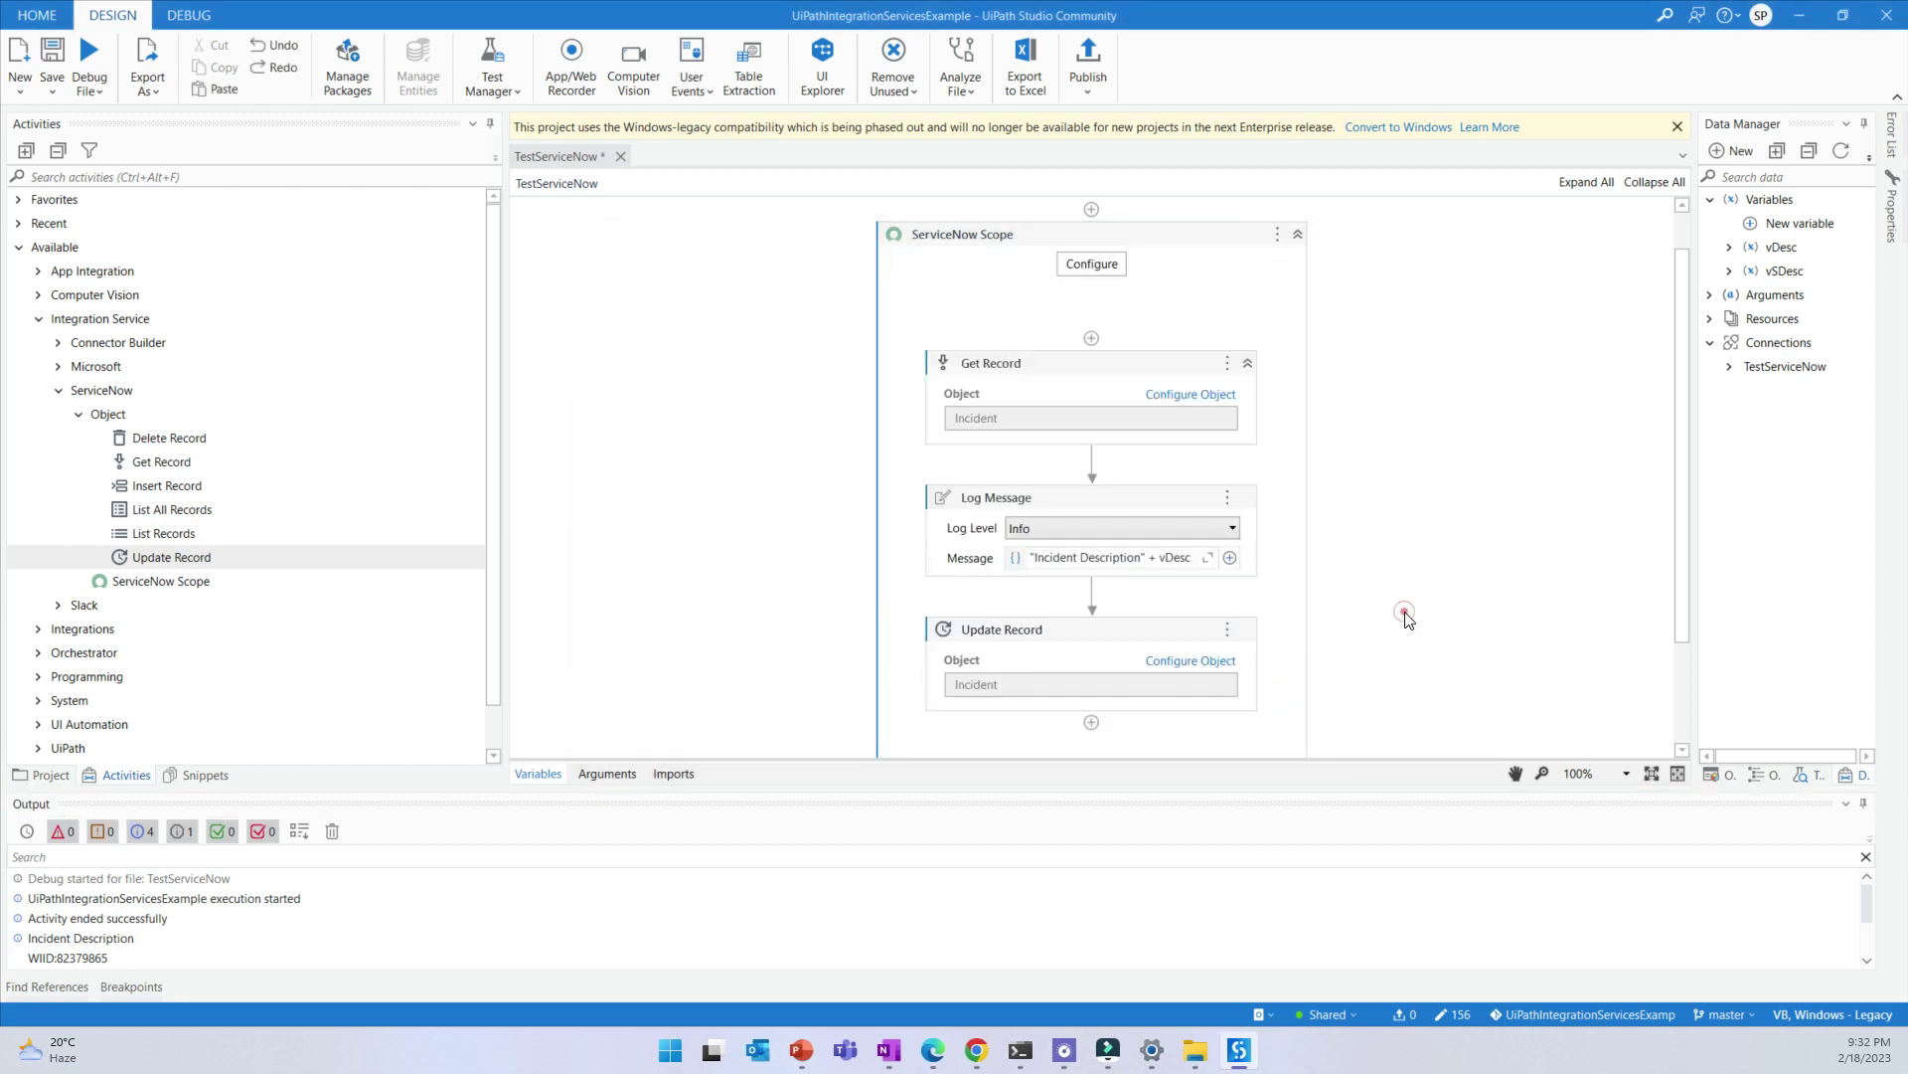
# Debug the TestServiceNow file with the configured Update Record activity
pyautogui.scroll(-2, 1223, 545)
pyautogui.scroll(2, 746, 435)
pyautogui.click(743, 427)
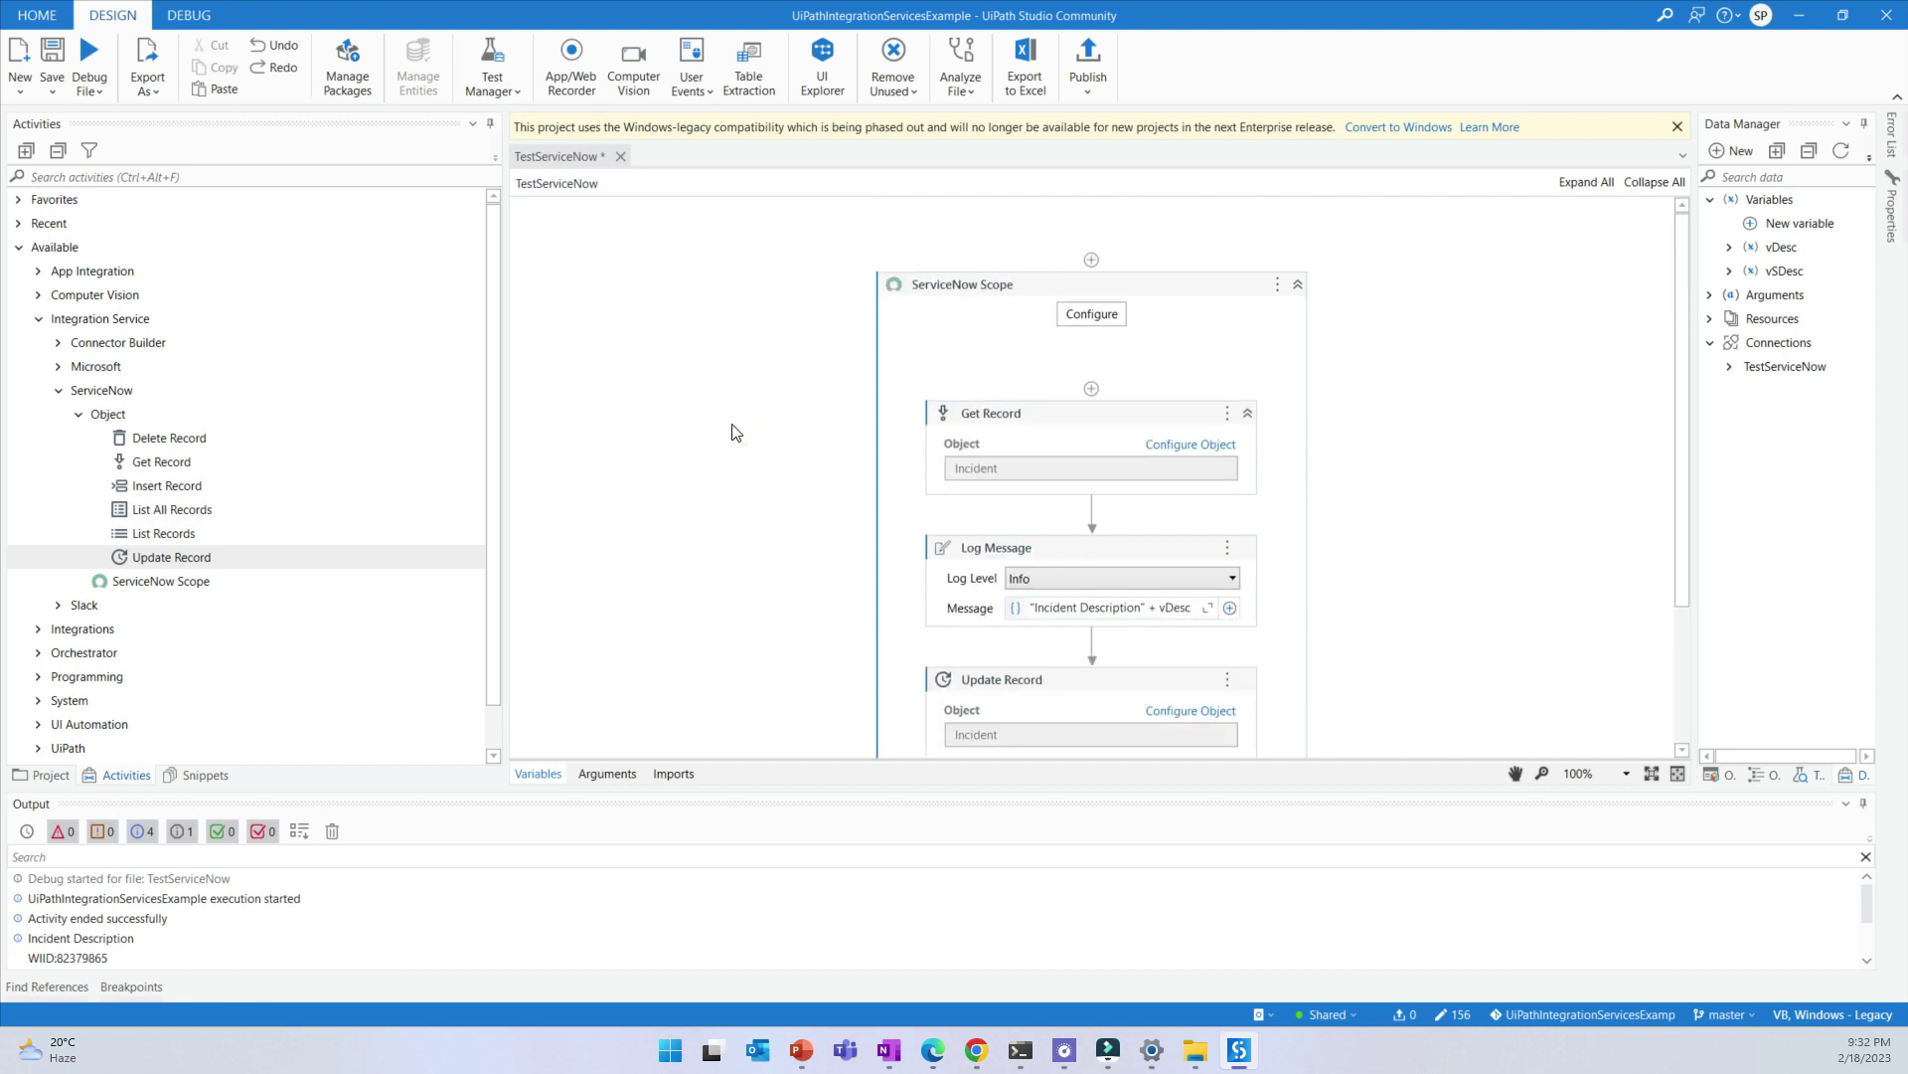
pyautogui.click(89, 59)
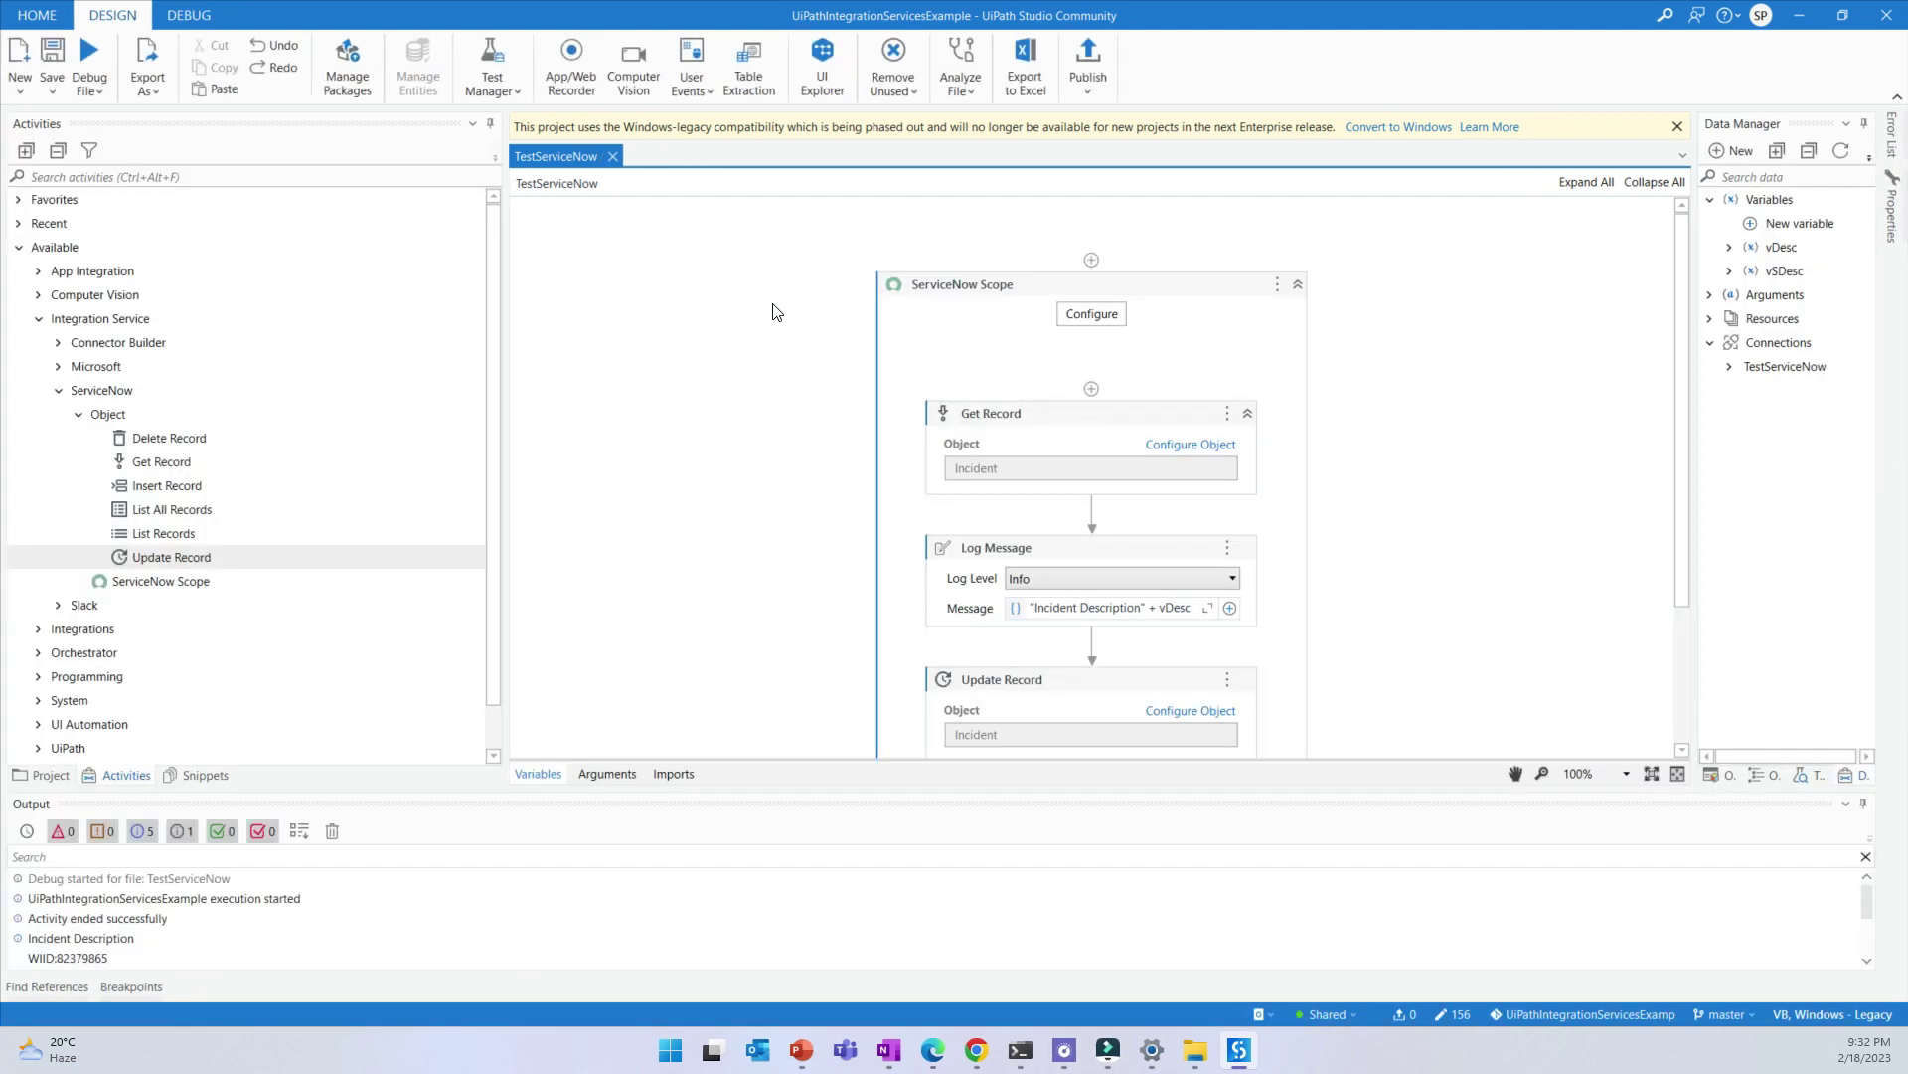
# Enlarge the execution output and review the messages from the latest debug run
pyautogui.scroll(-2, 1372, 653)
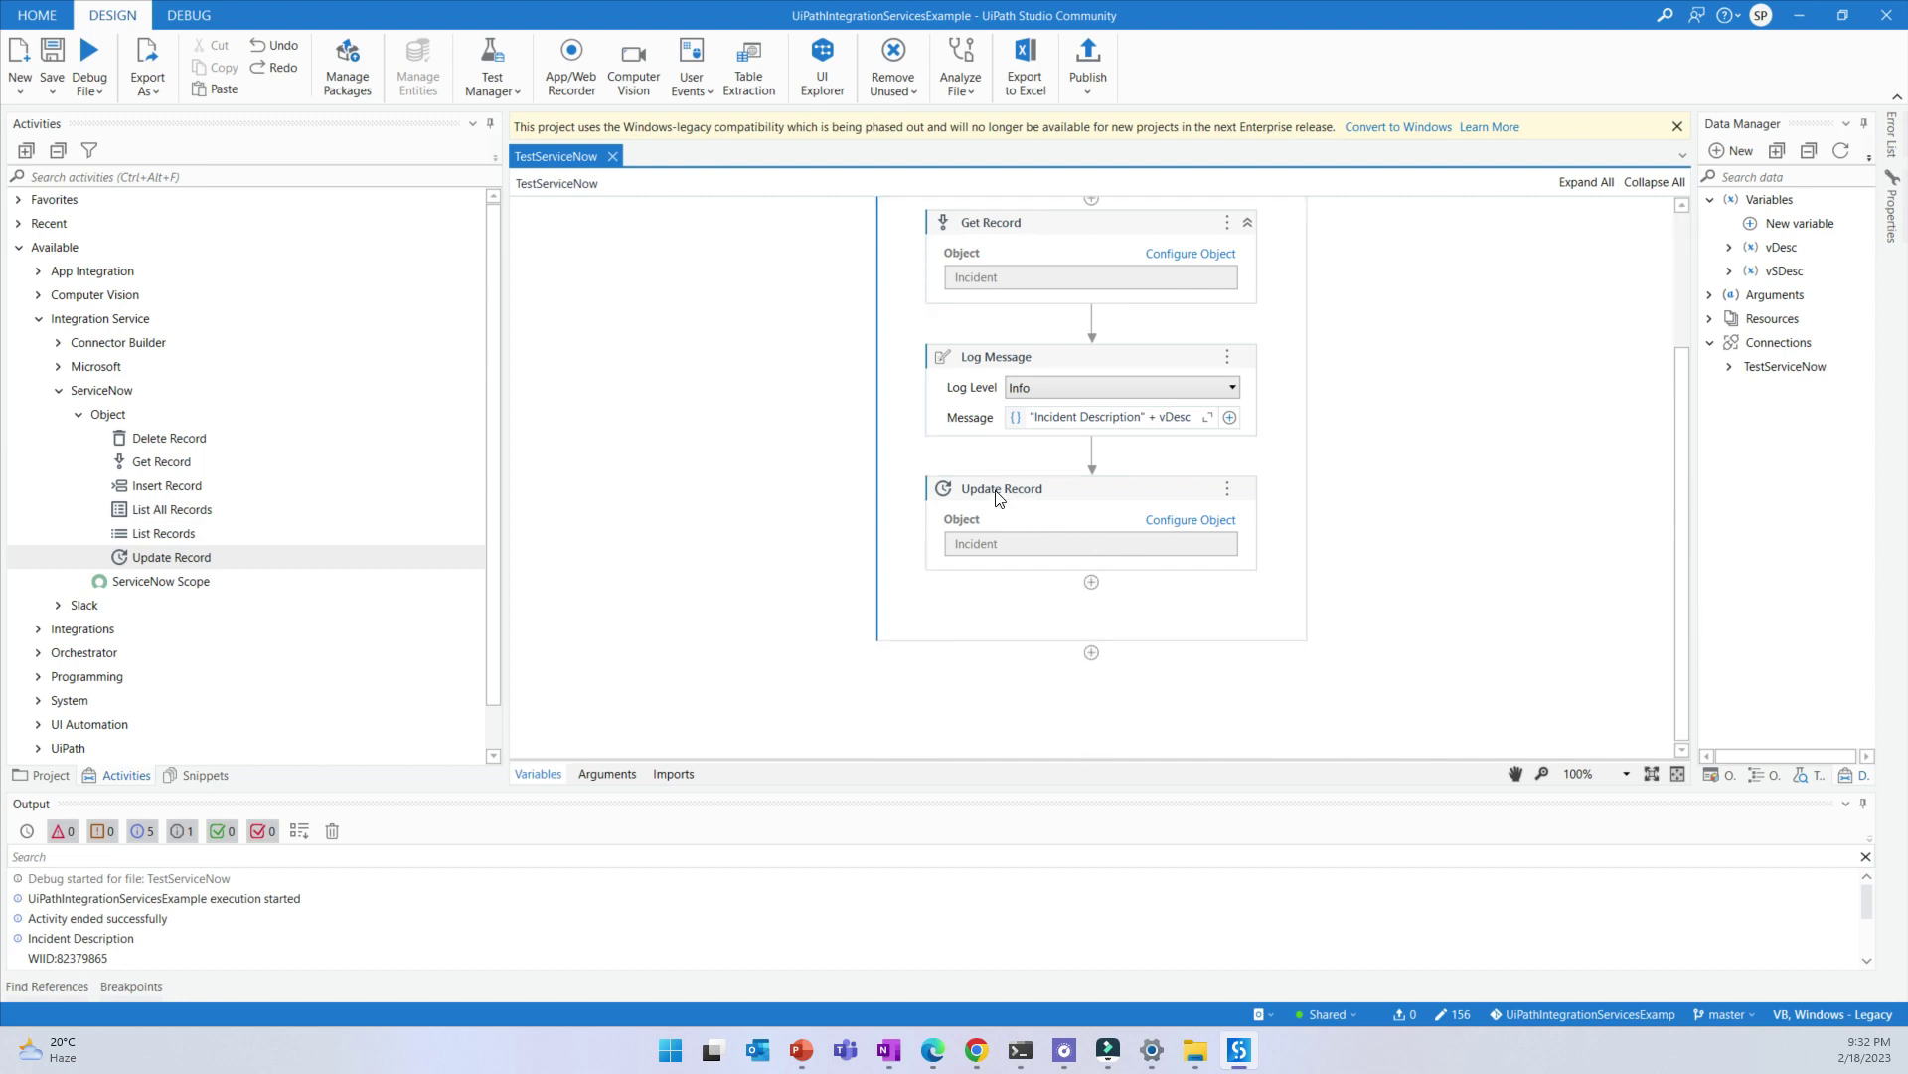
pyautogui.click(454, 802)
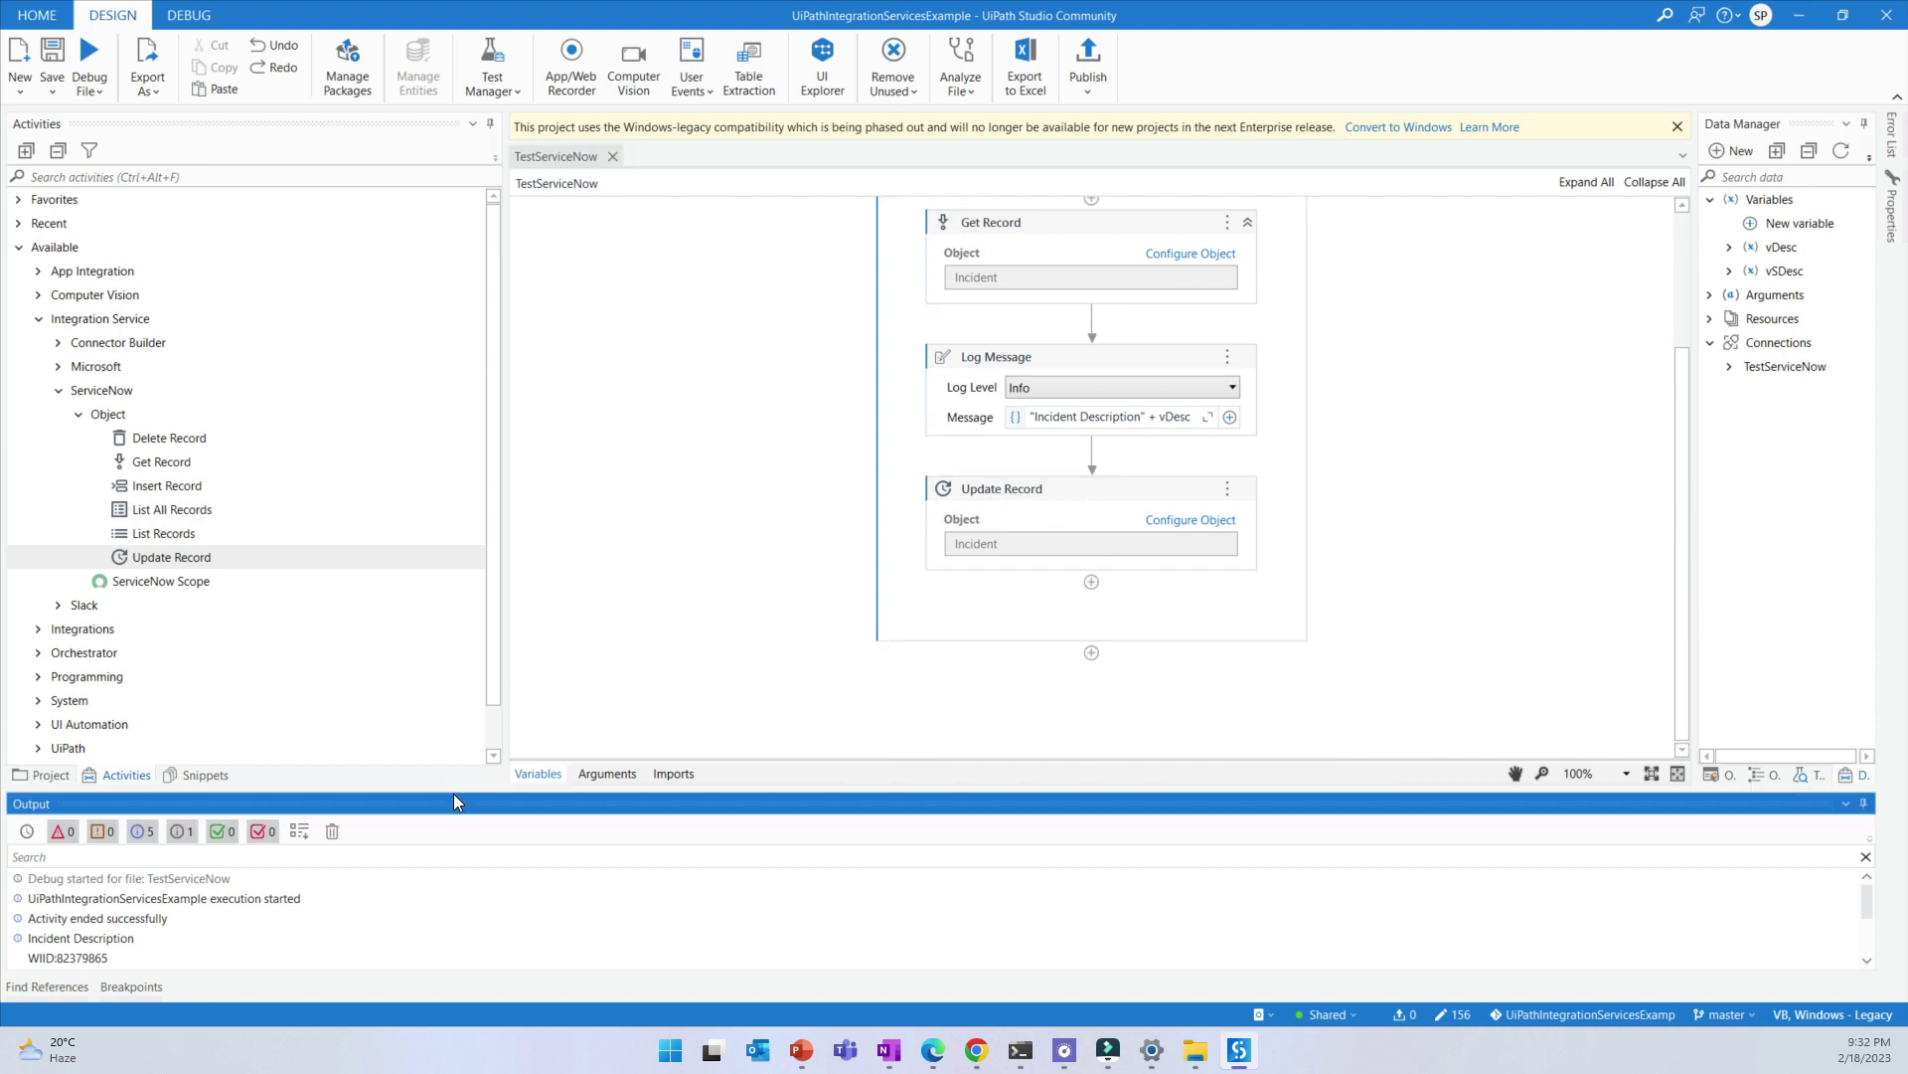
pyautogui.moveTo(455, 795); pyautogui.dragTo(455, 547)
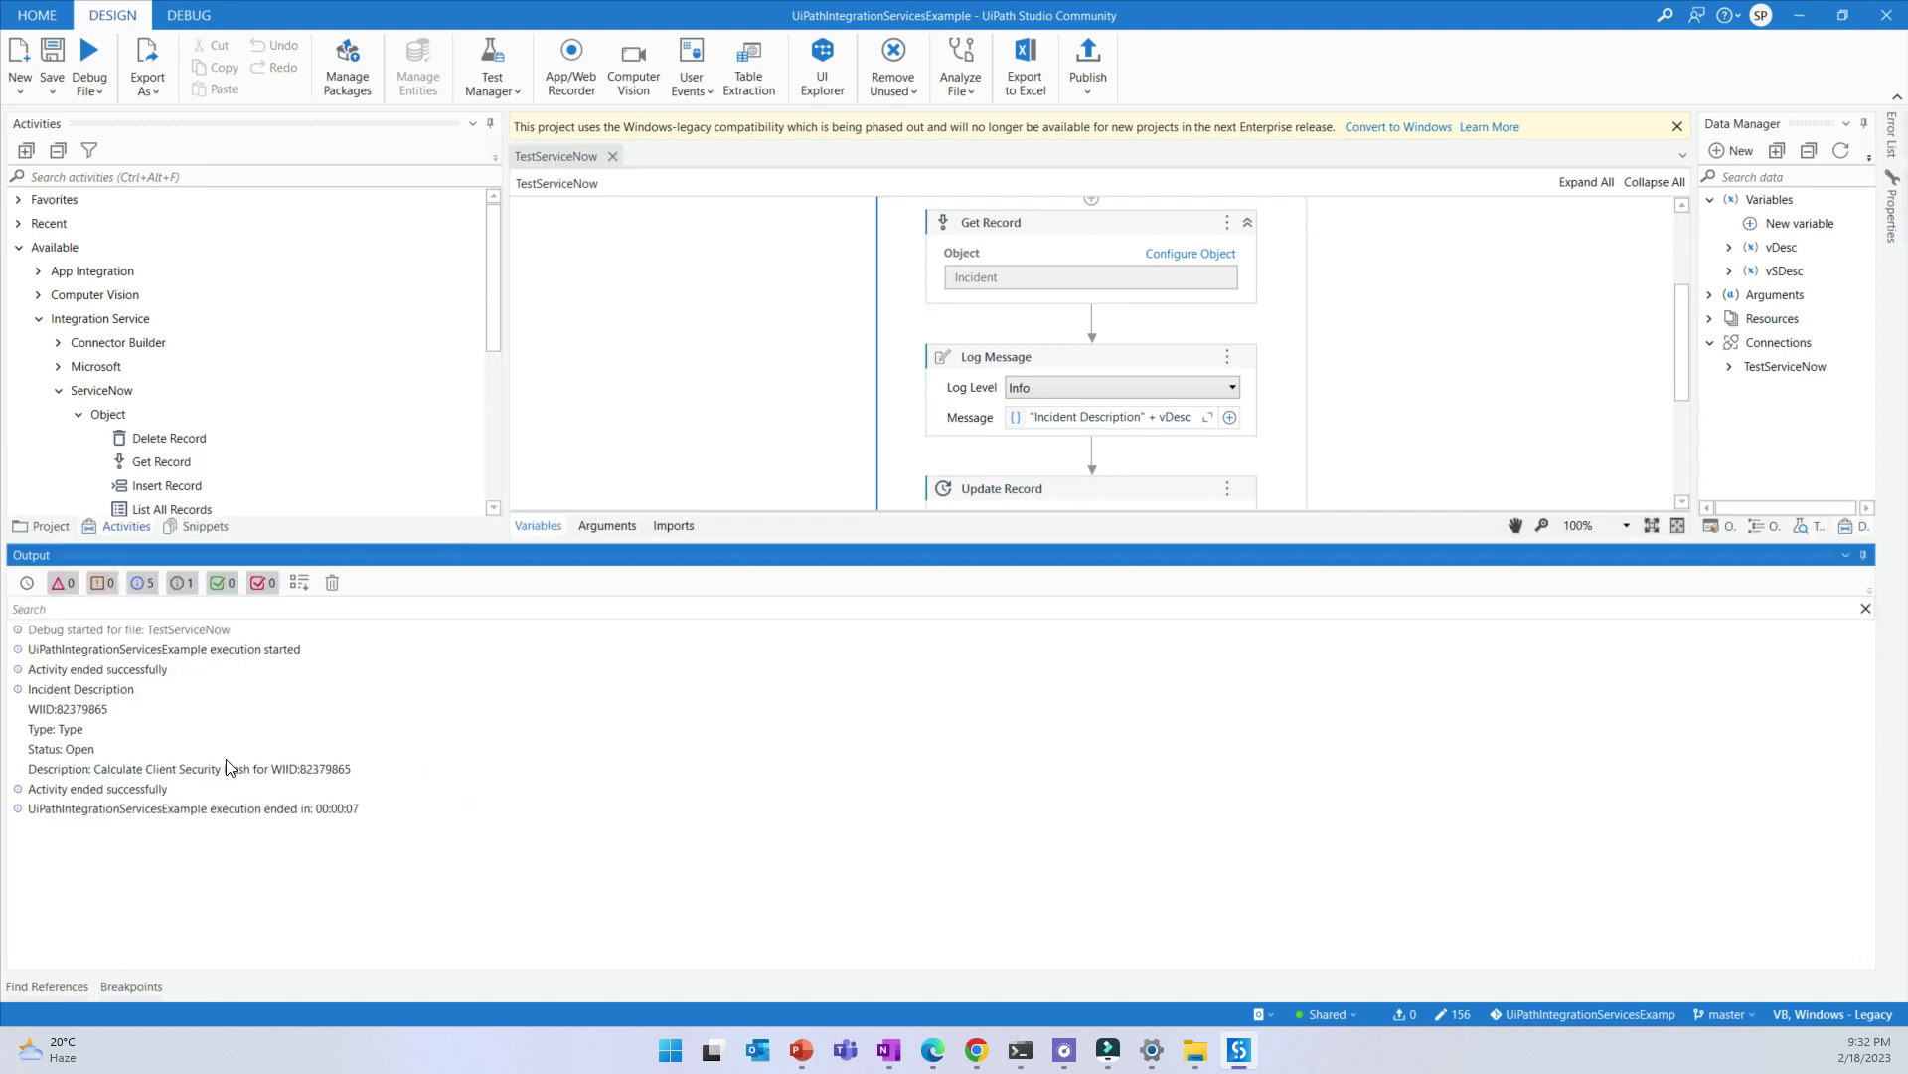
# Switch to the ServiceNow incident in Chrome and examine its state, closing details and most recent field changes in the activity history
pyautogui.click(935, 1051)
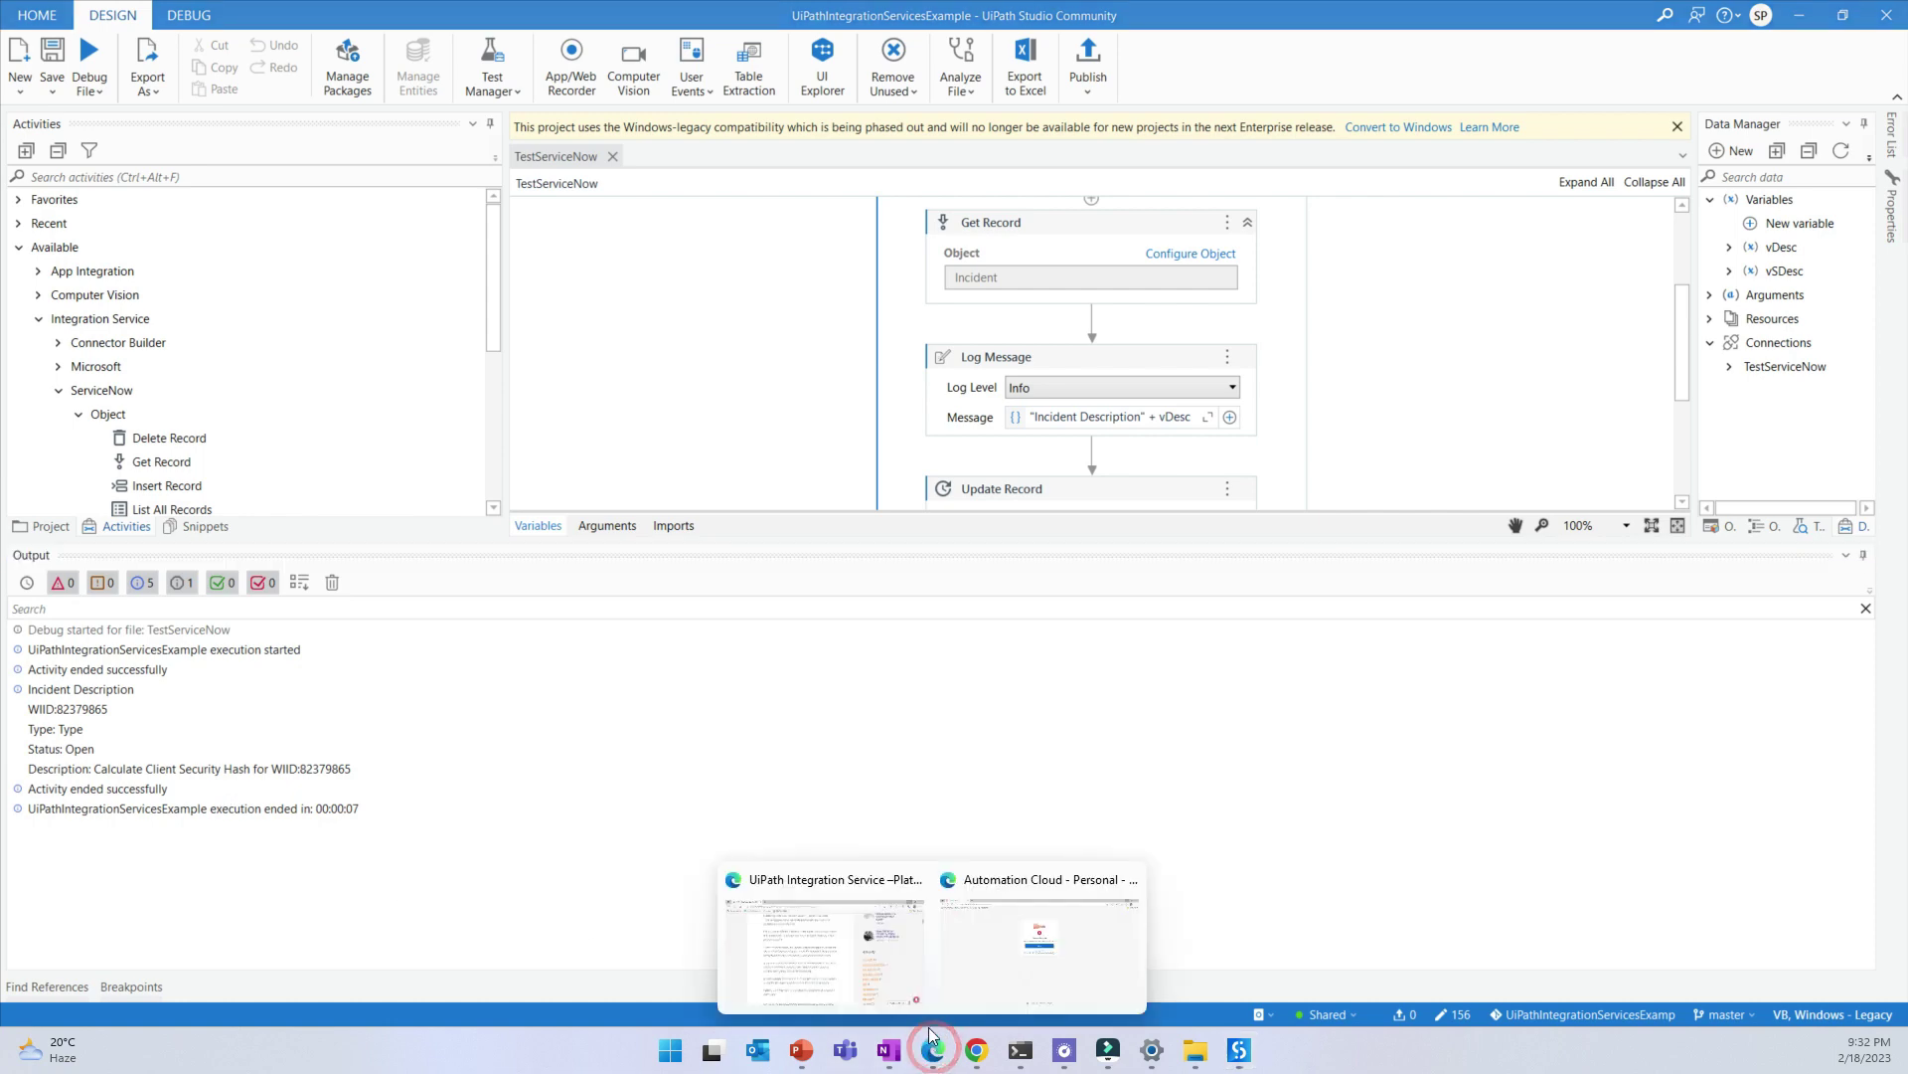
pyautogui.click(976, 1051)
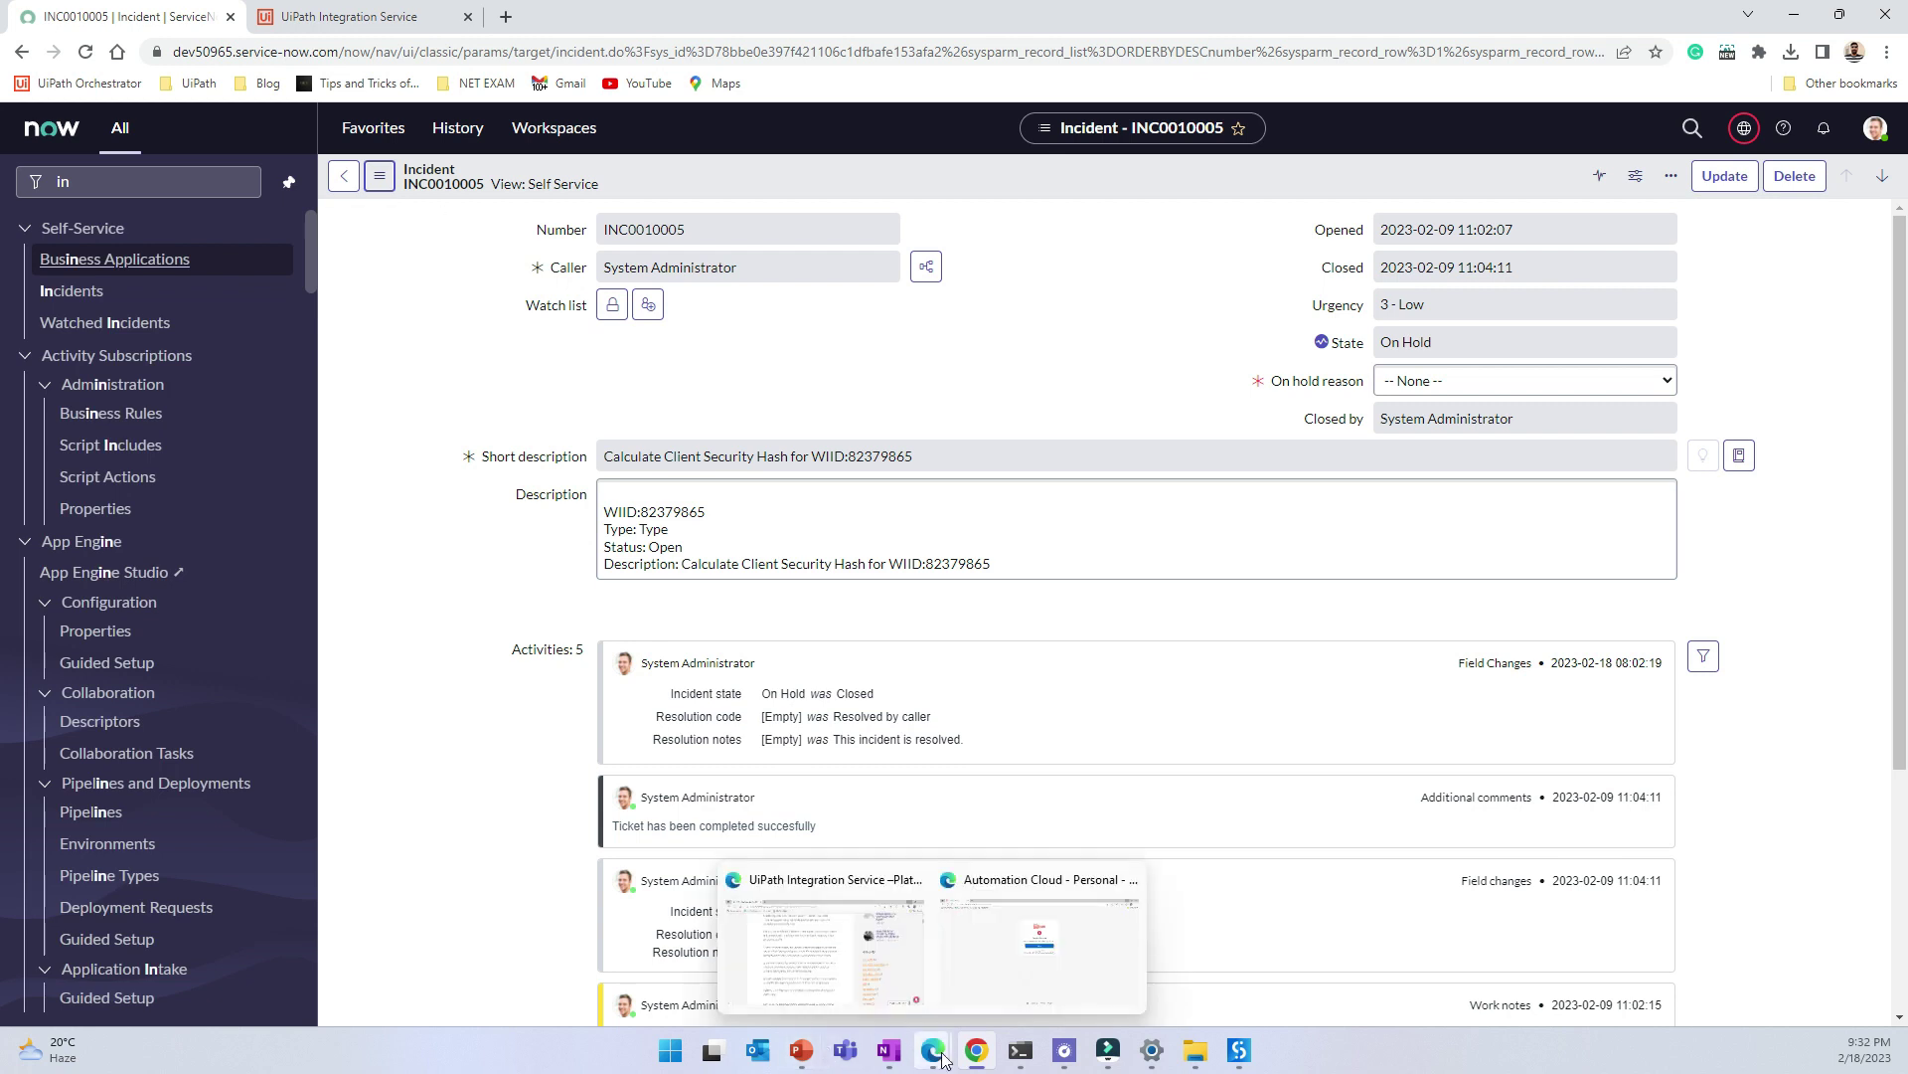
pyautogui.click(835, 960)
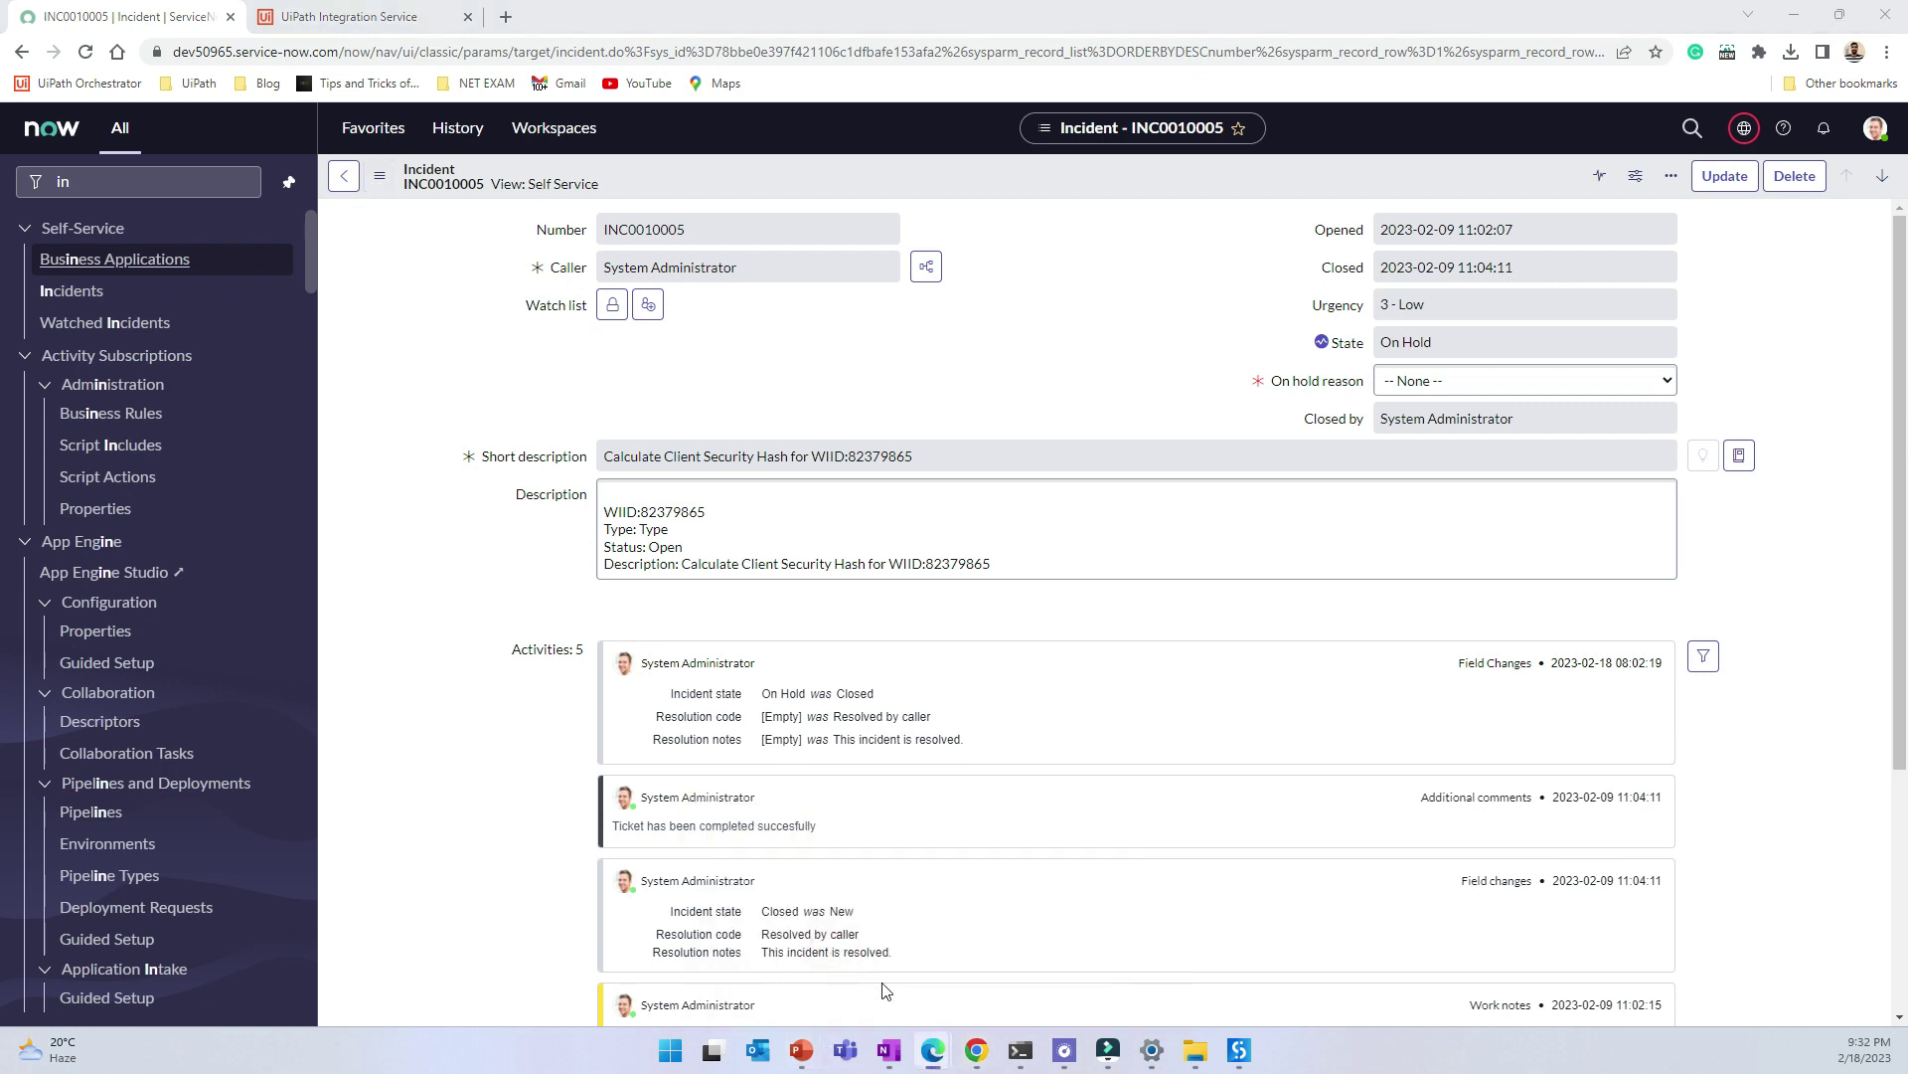
pyautogui.click(975, 1054)
pyautogui.click(932, 1052)
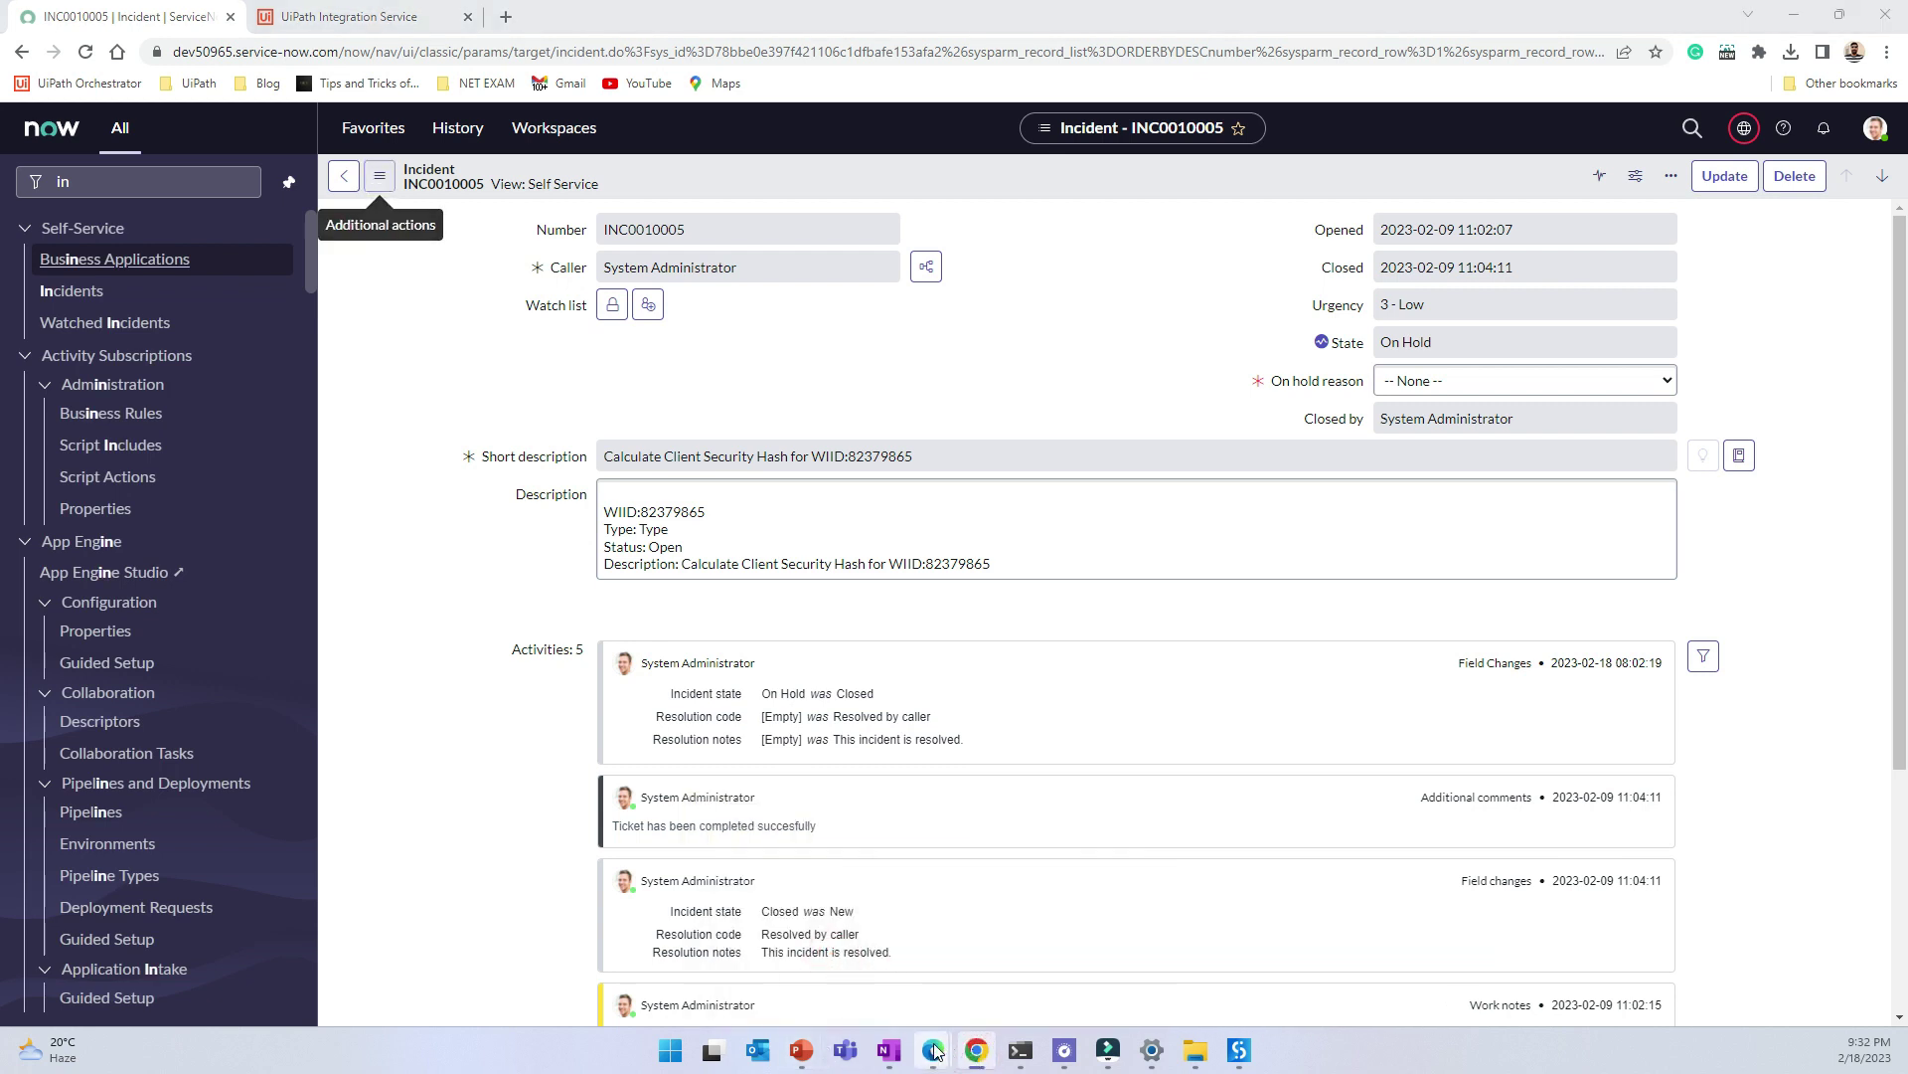
pyautogui.click(987, 971)
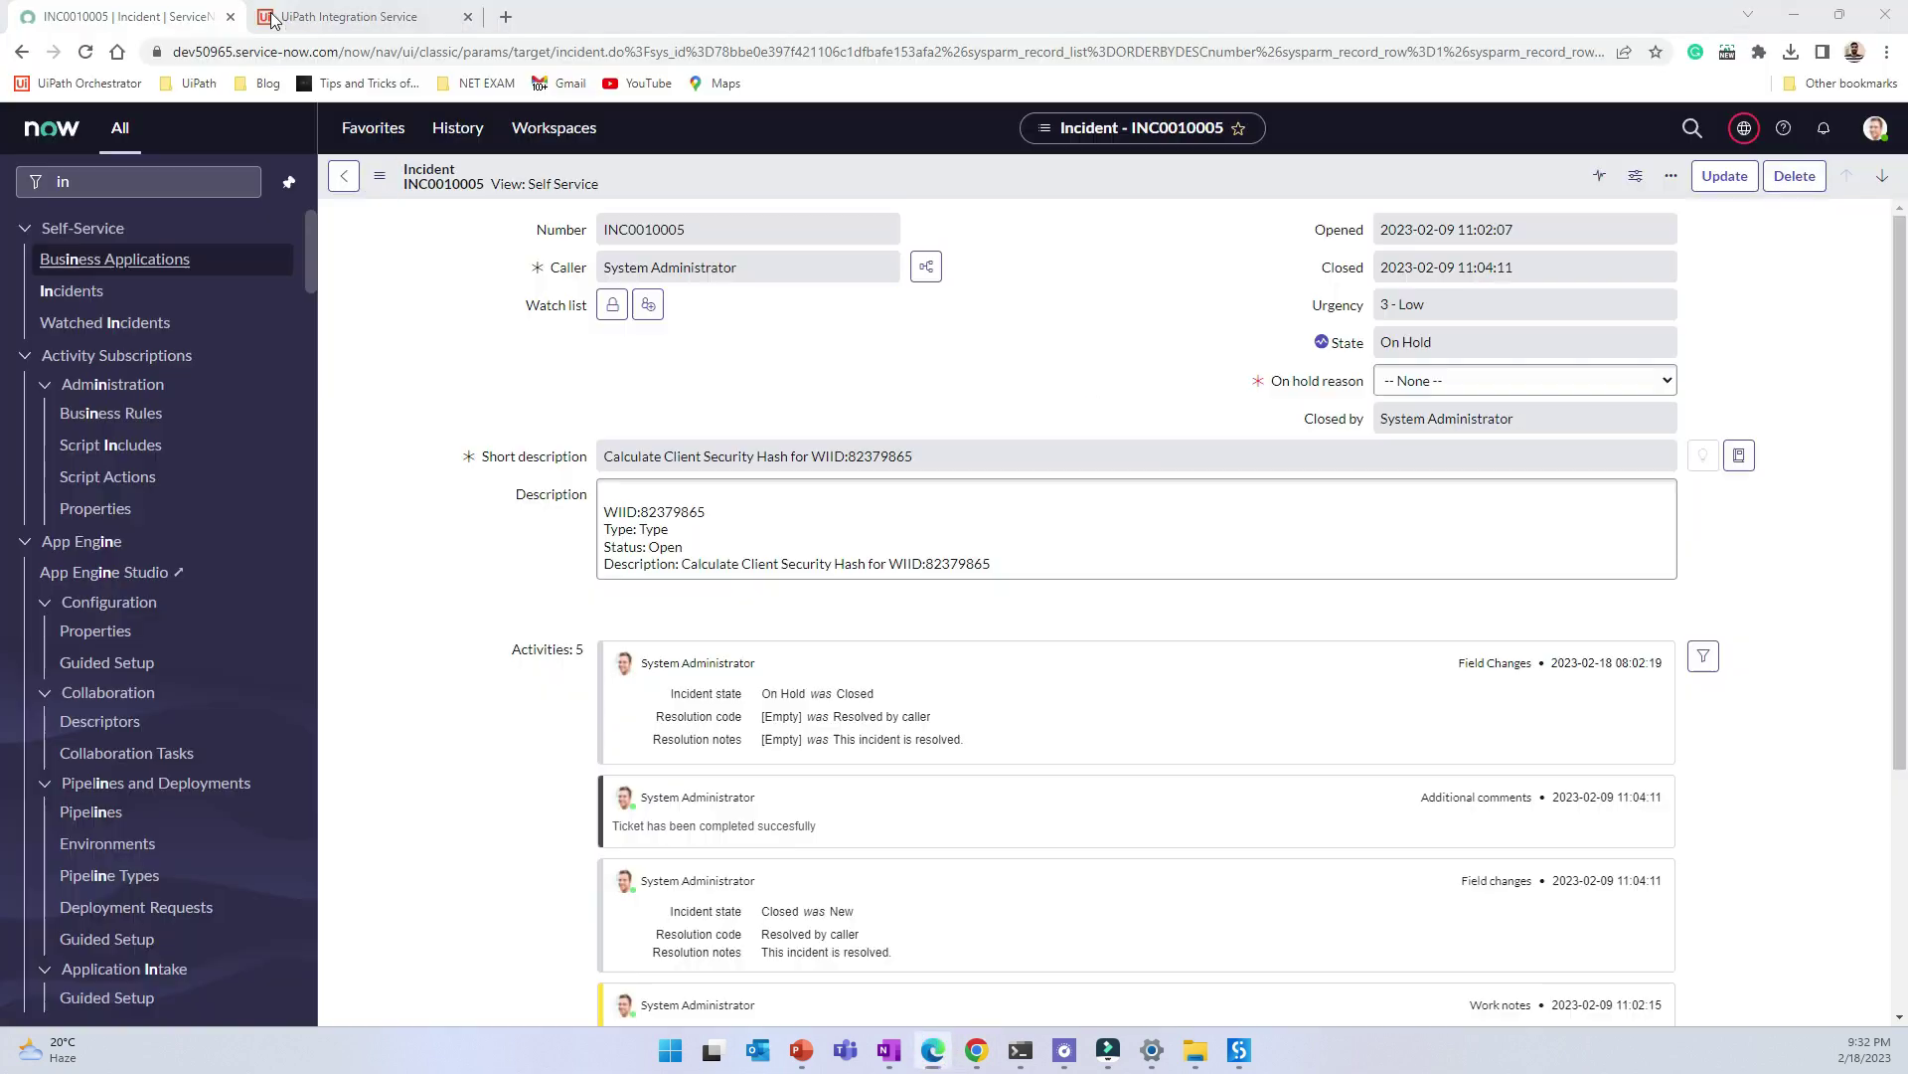
pyautogui.click(269, 15)
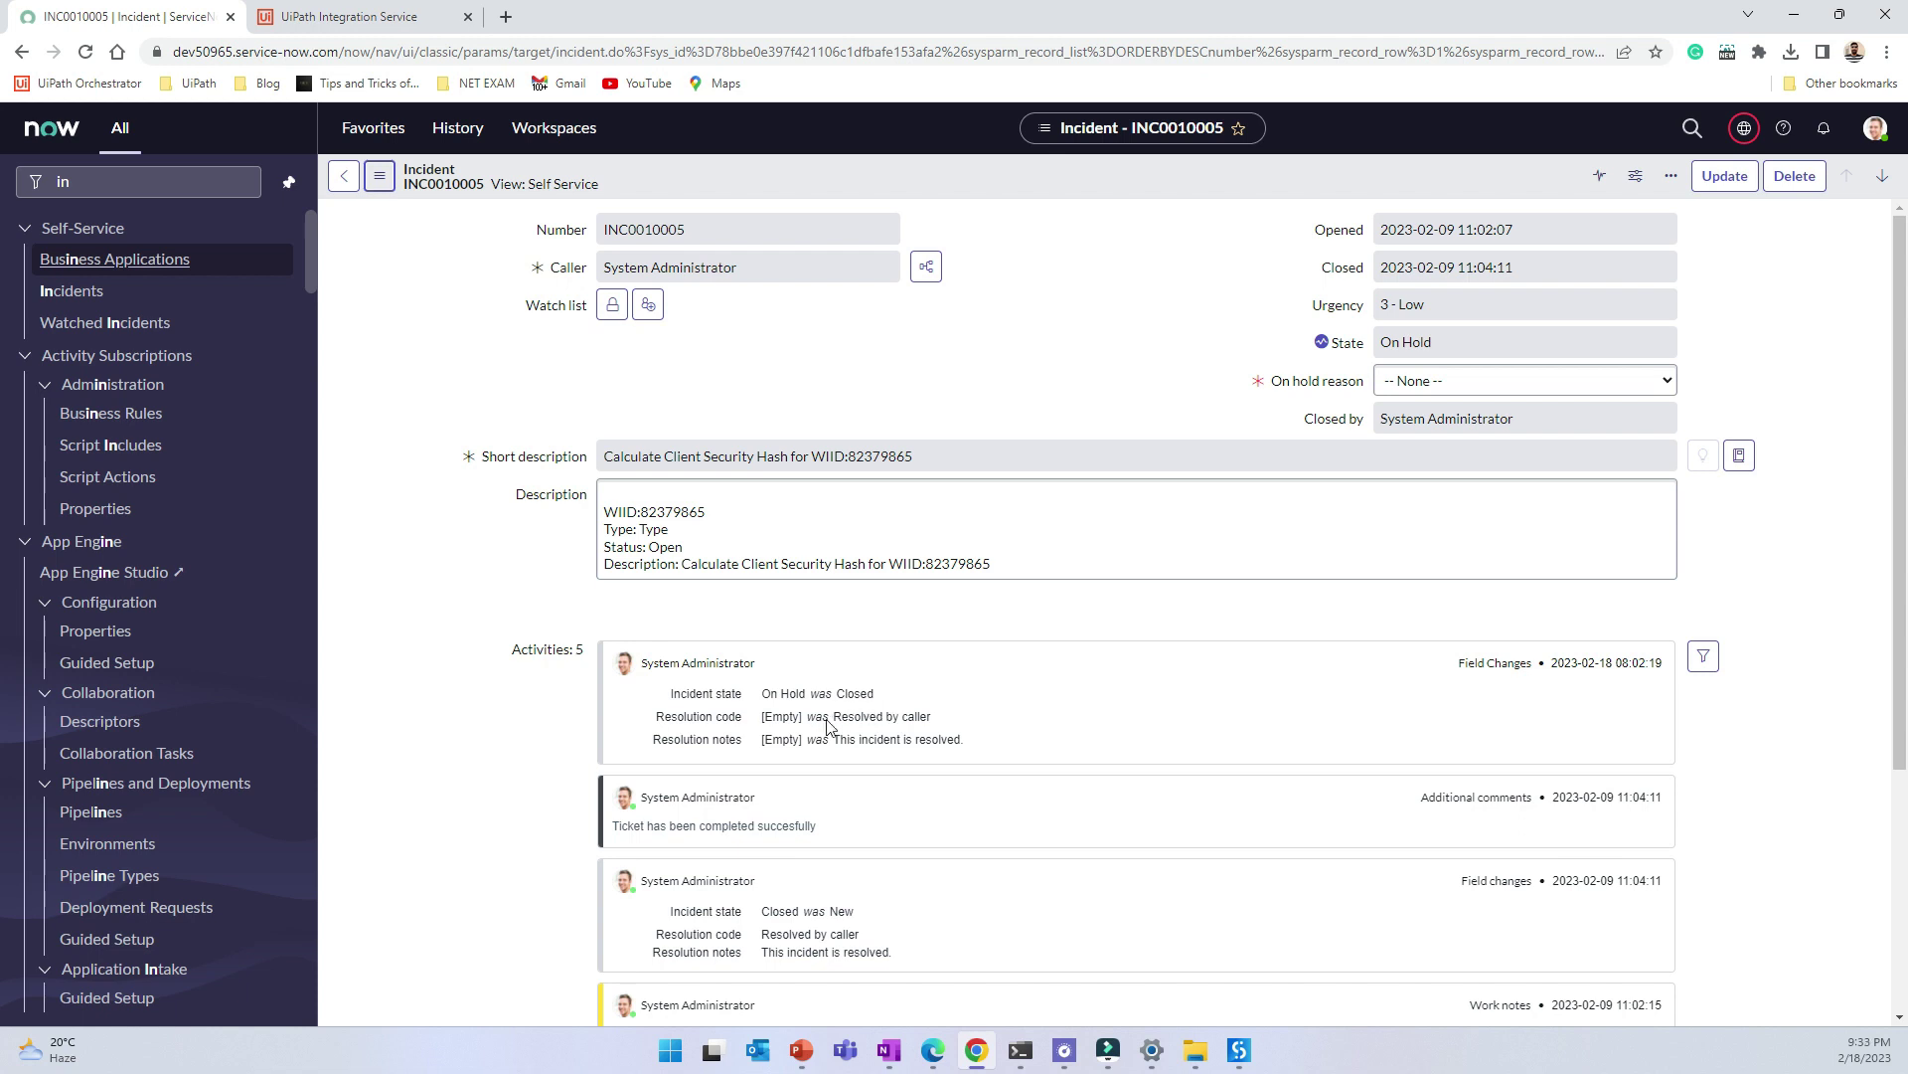
pyautogui.scroll(-1, 974, 746)
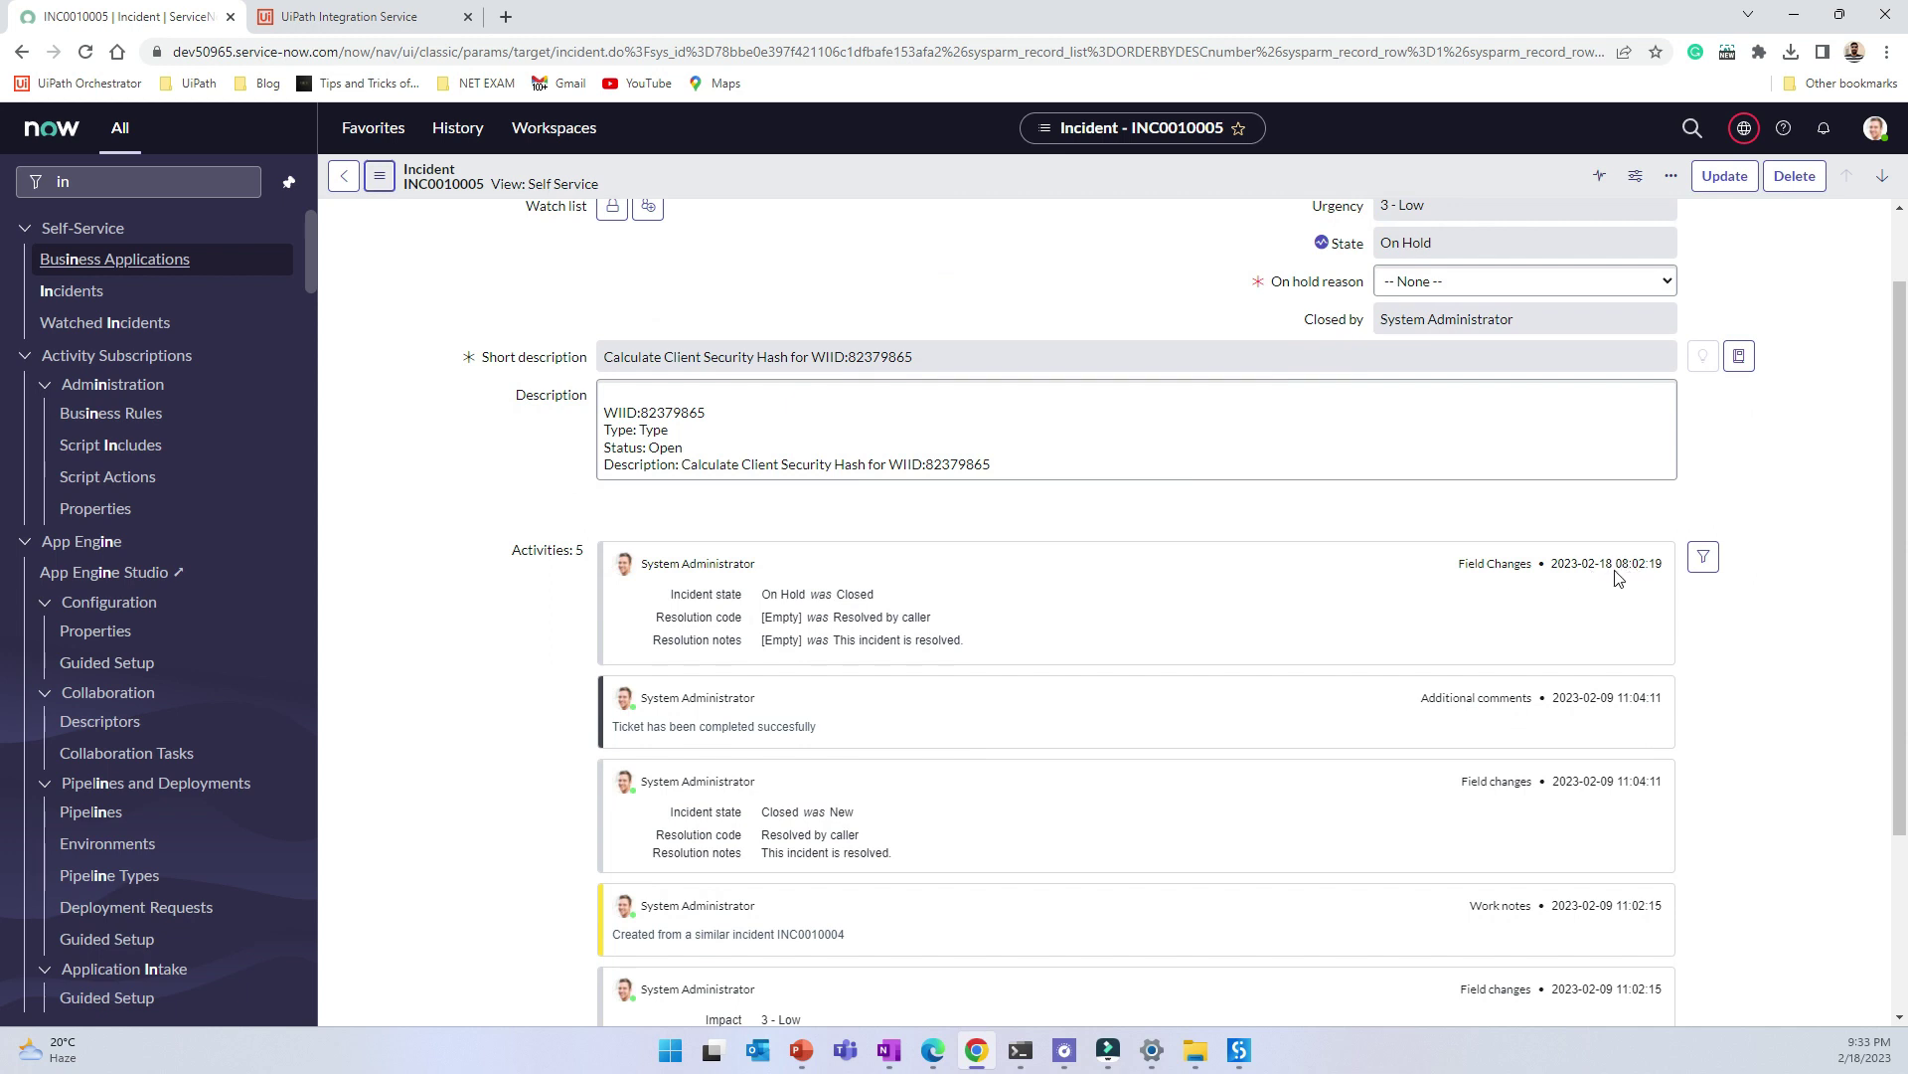
pyautogui.scroll(1, 1431, 596)
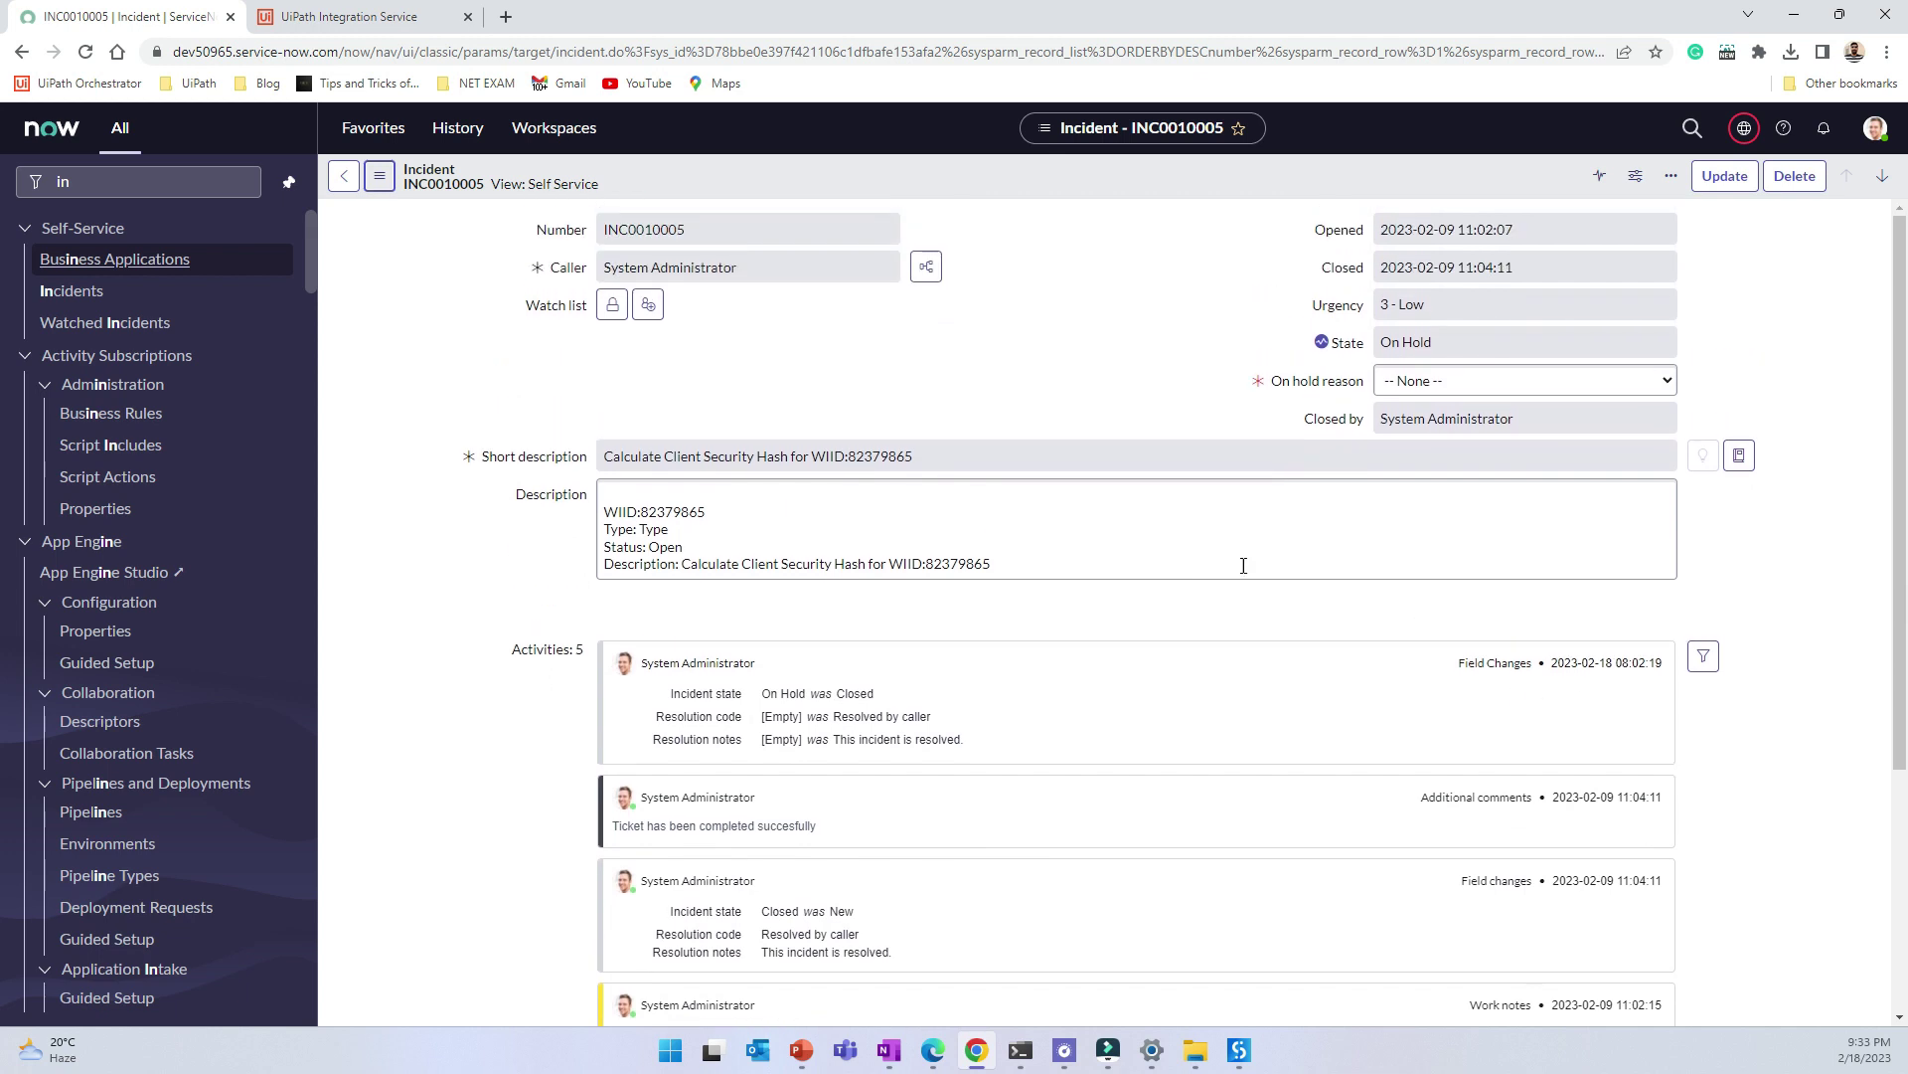
pyautogui.click(379, 176)
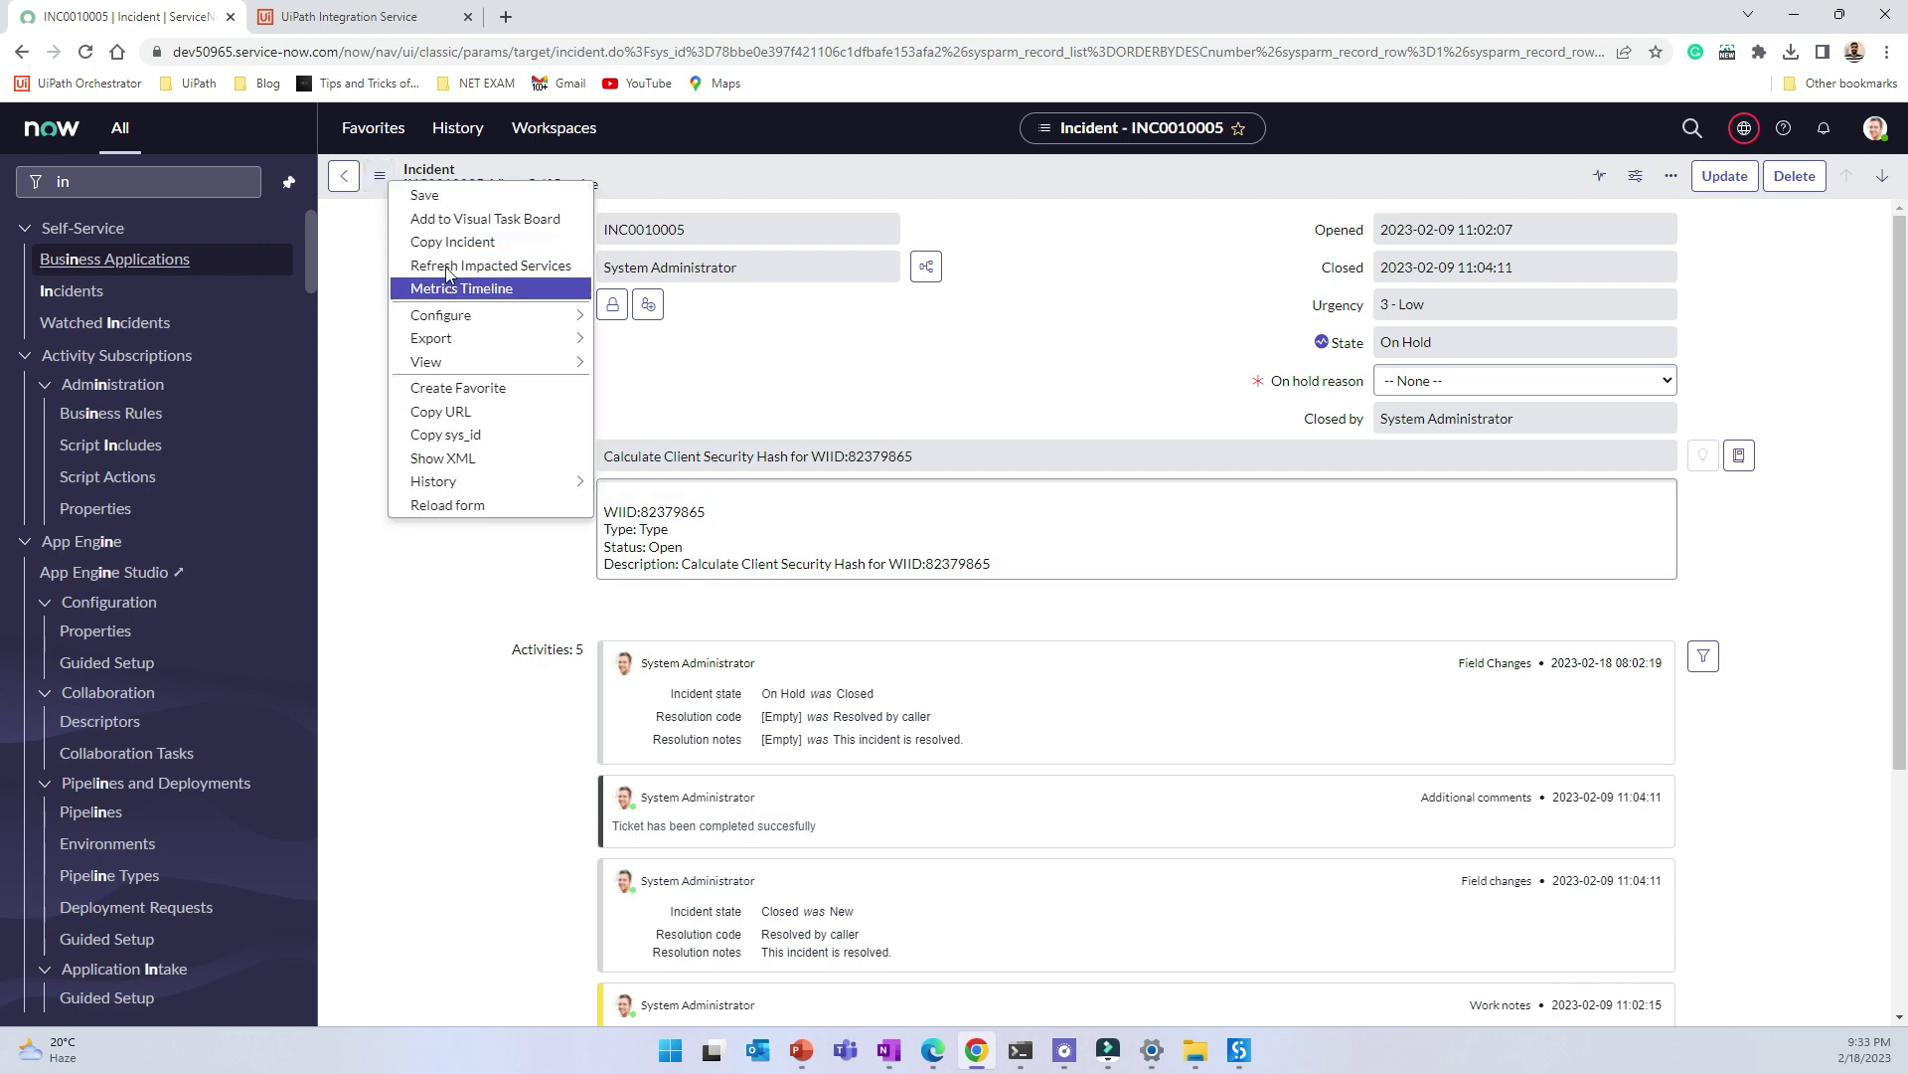
pyautogui.press('Escape')
# Return to UiPath Studio, reduce the height of the execution output and collapse the Available activities group
pyautogui.click(1795, 14)
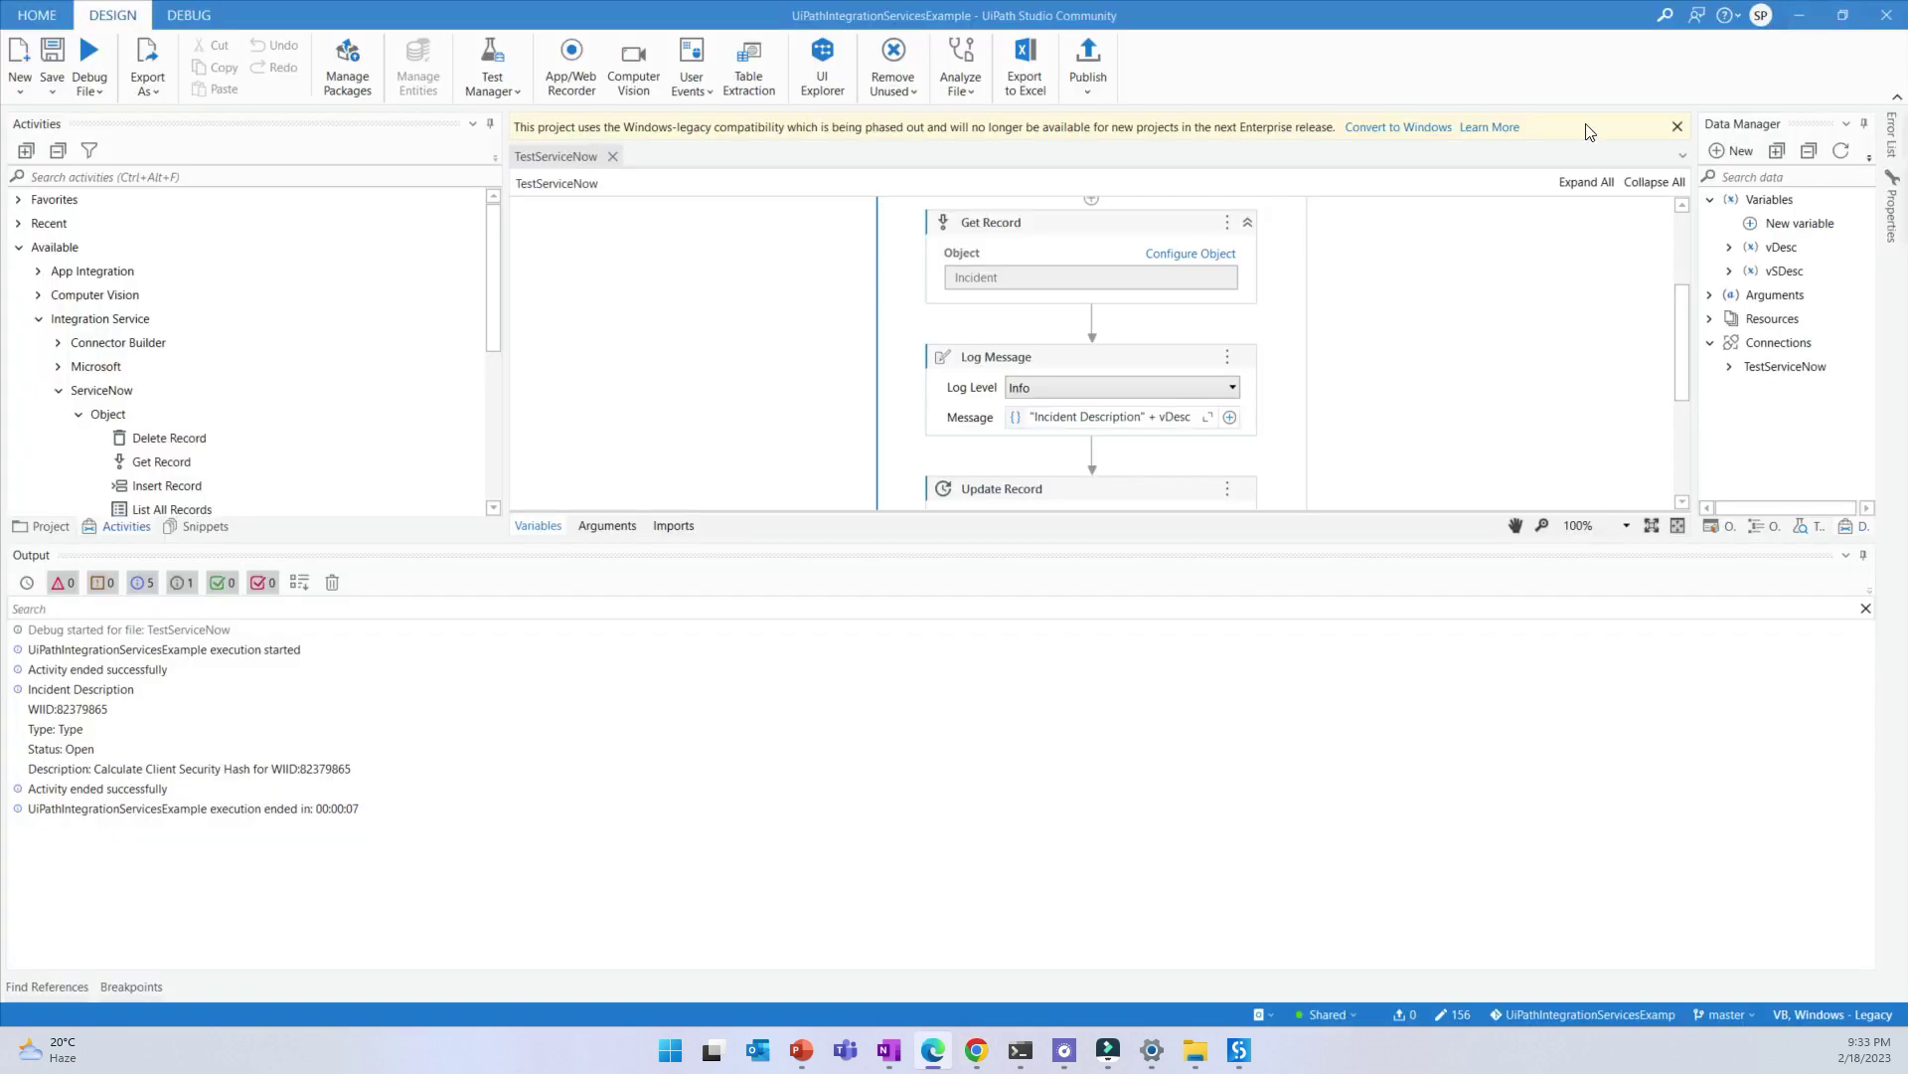
pyautogui.moveTo(624, 540); pyautogui.dragTo(624, 790)
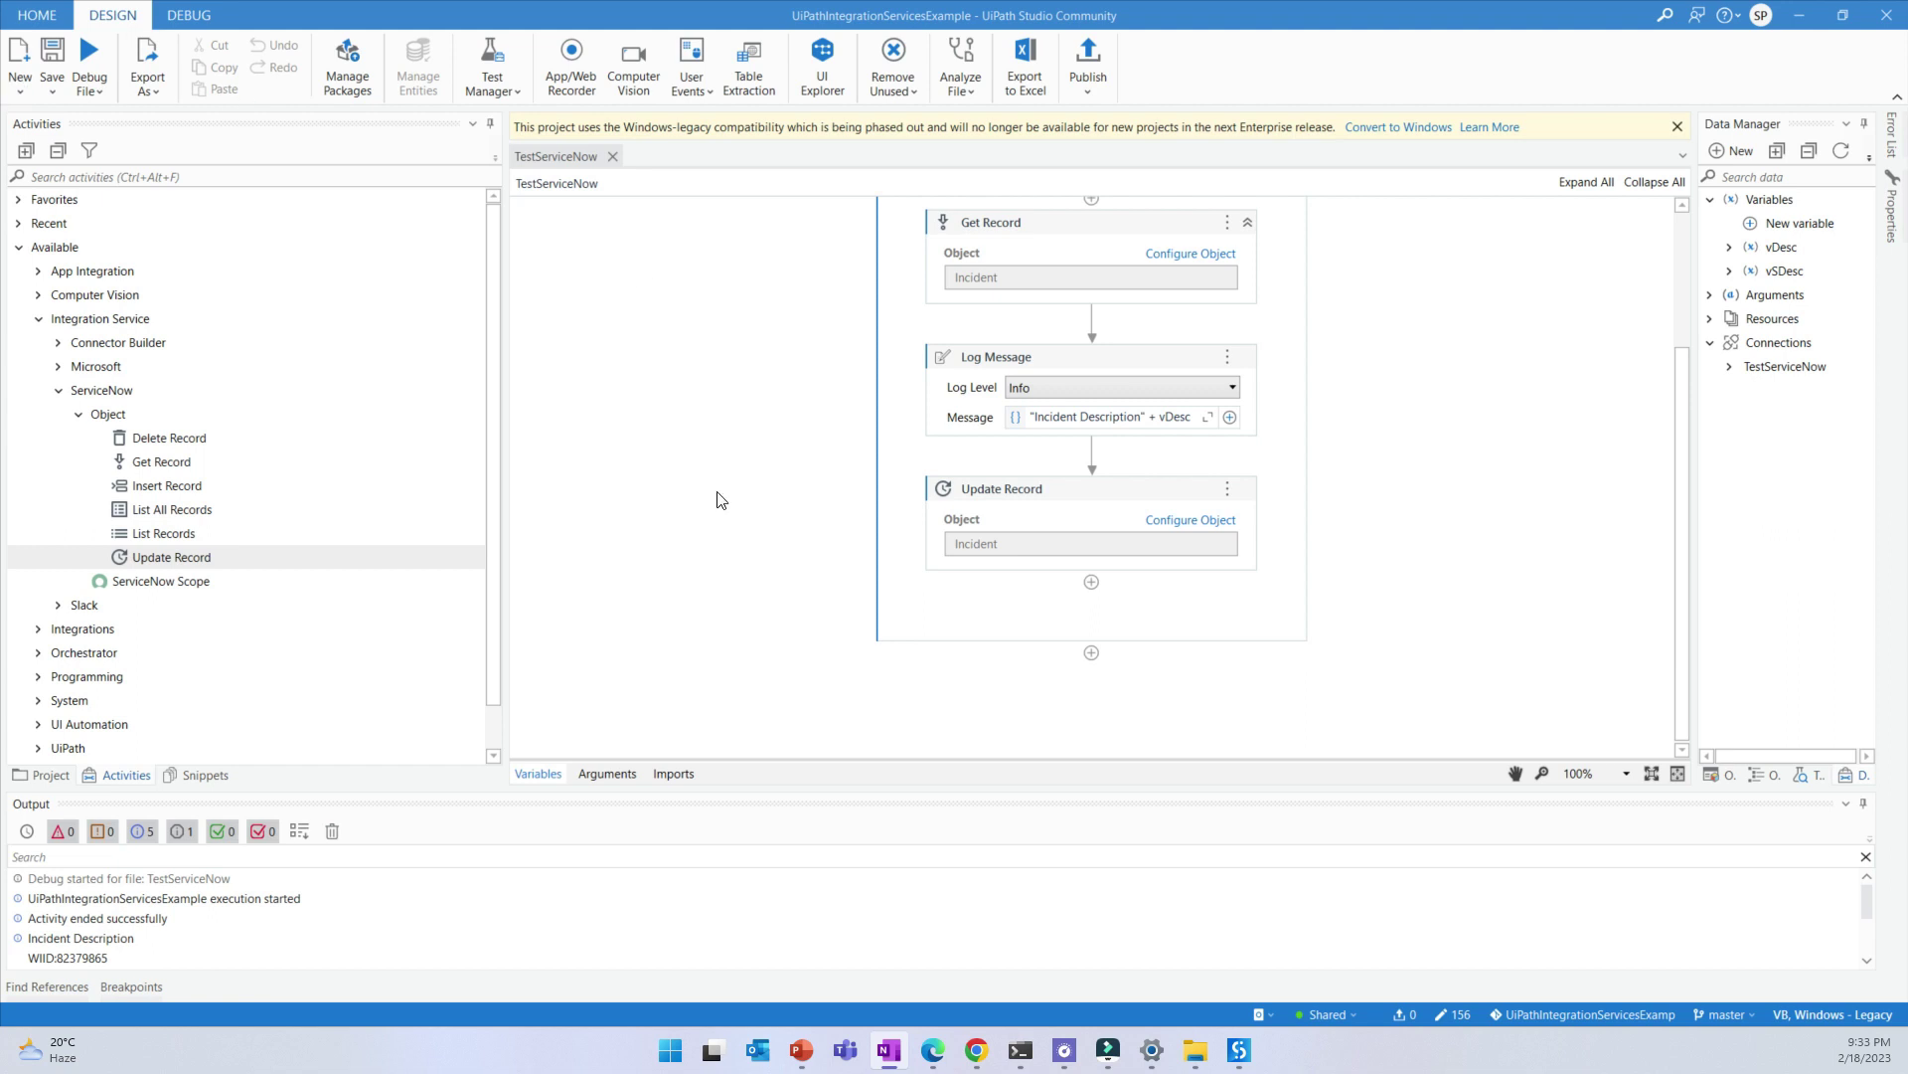
pyautogui.click(19, 247)
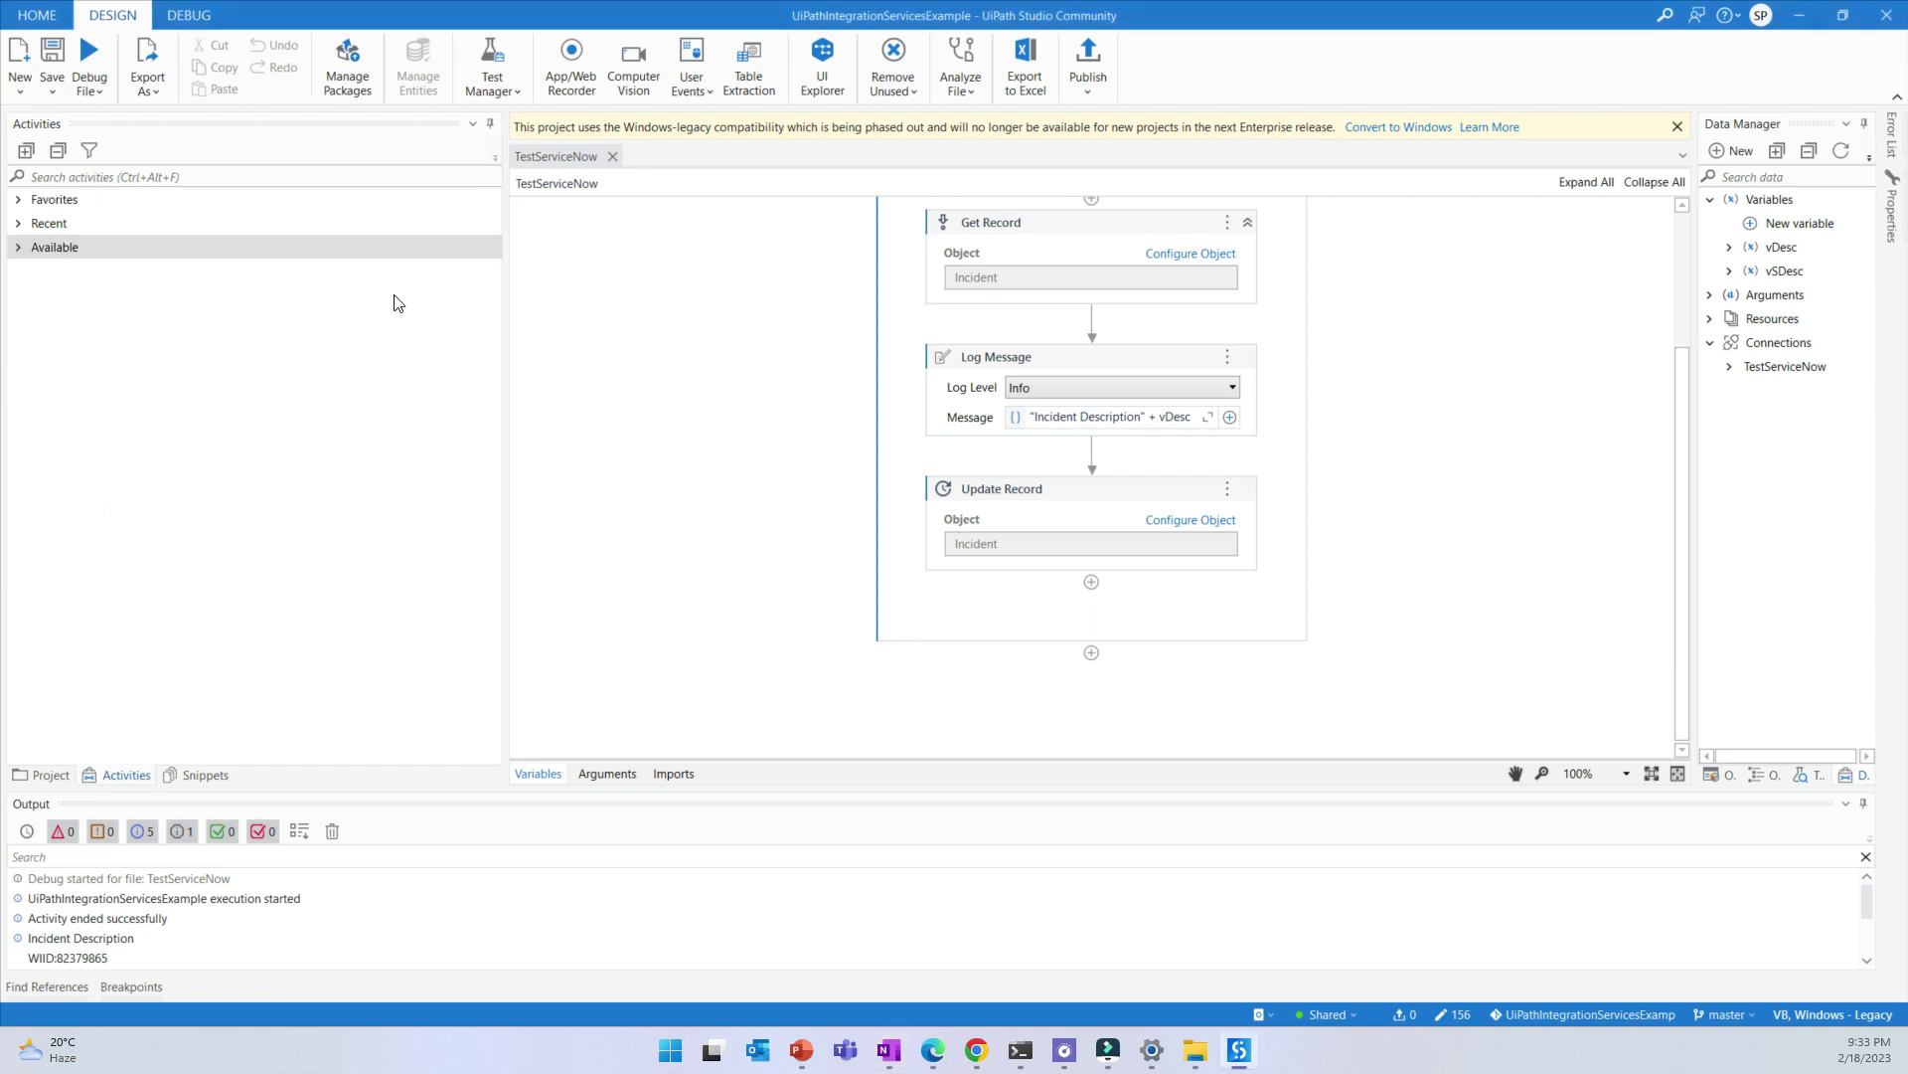